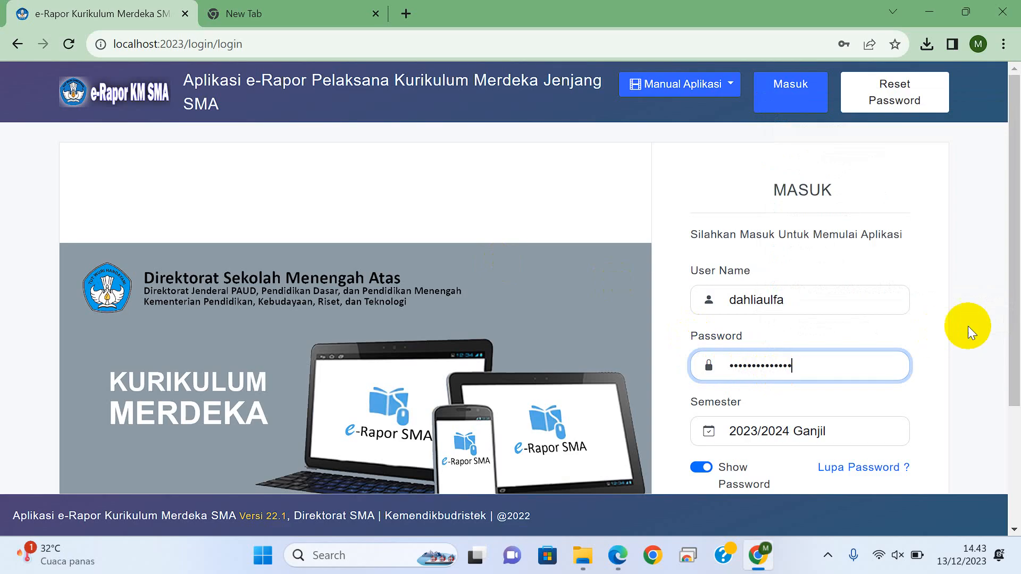
Step: Log in for semester 2023/2024 Ganjil with the credentials already filled in and select the school SMAN 11 BANDA ACEH
scroll(1003, 319, "down", 3)
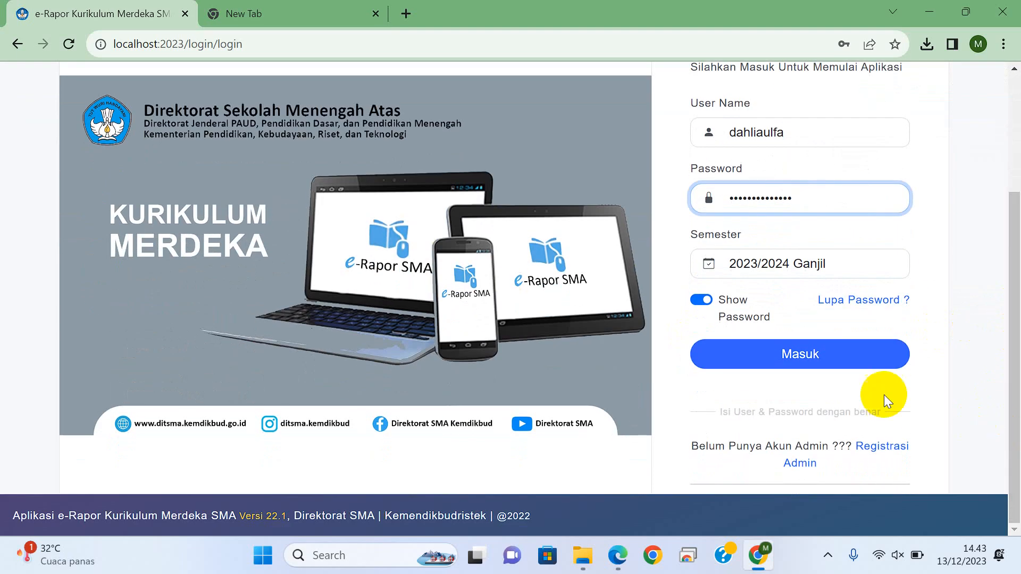
left_click(819, 356)
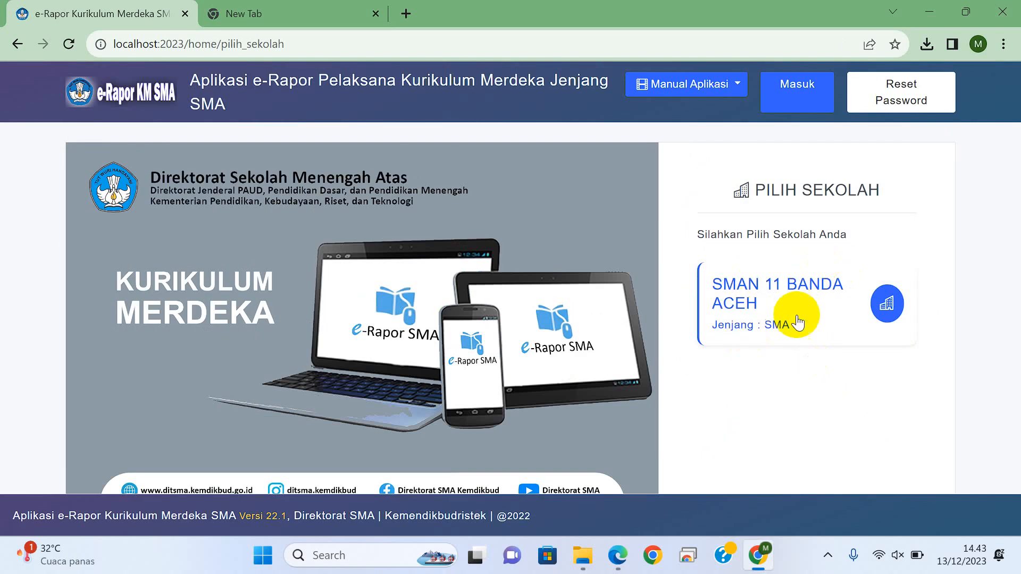
left_click(780, 300)
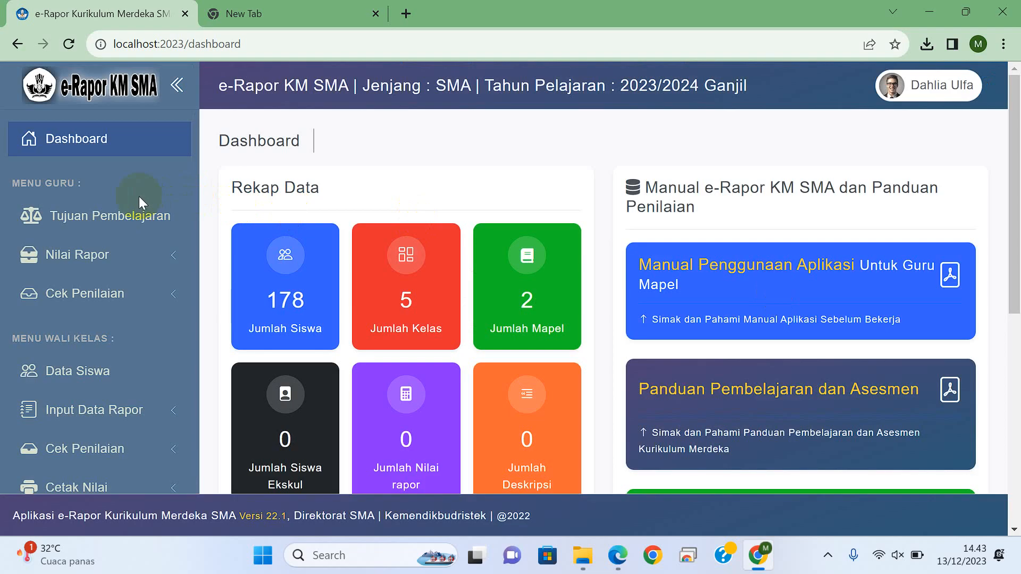
Step: Create 6 new learning objective (Tujuan Pembelajaran) entries for the subject Biologi
left_click(136, 229)
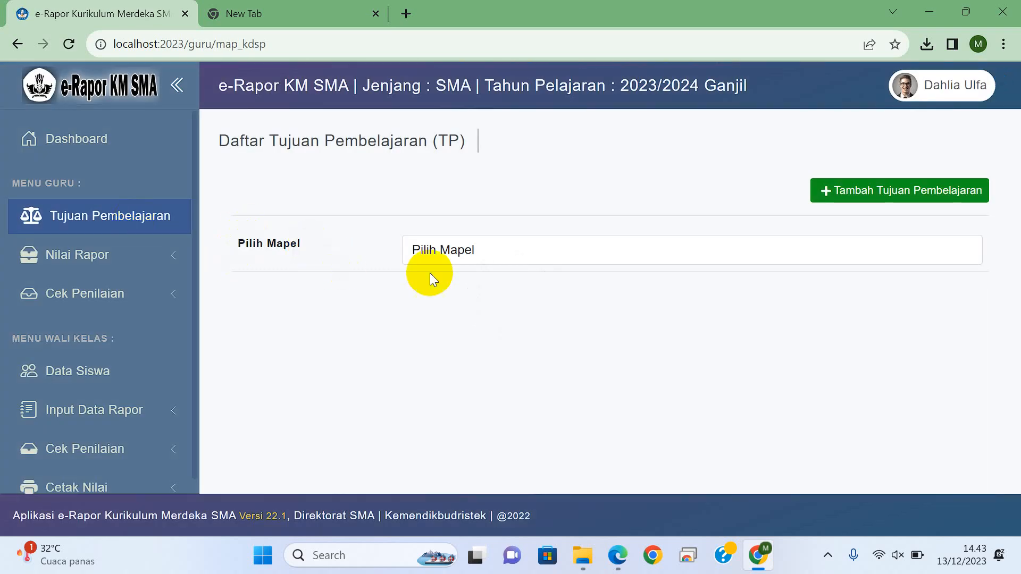
left_click(854, 191)
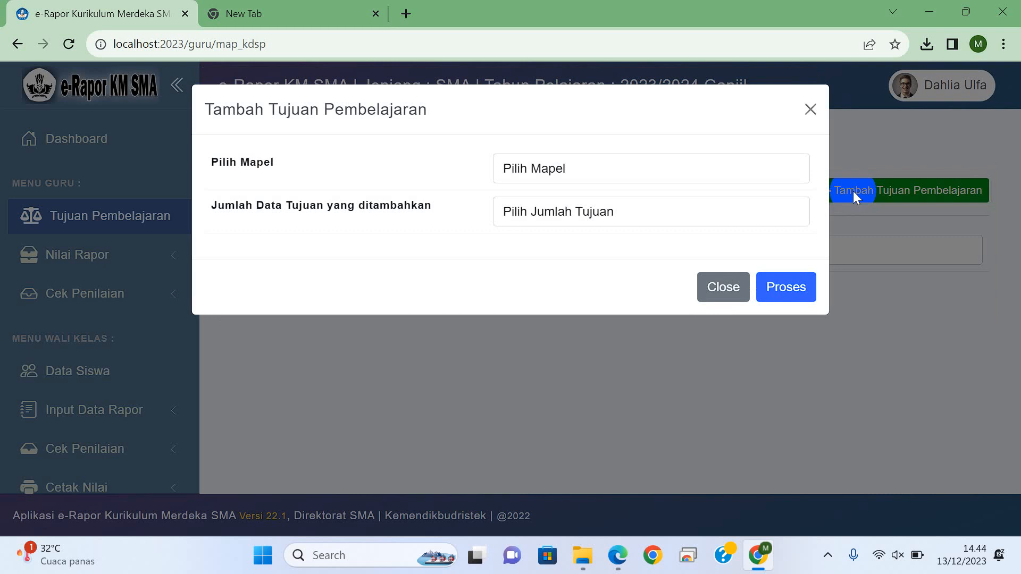
left_click(589, 167)
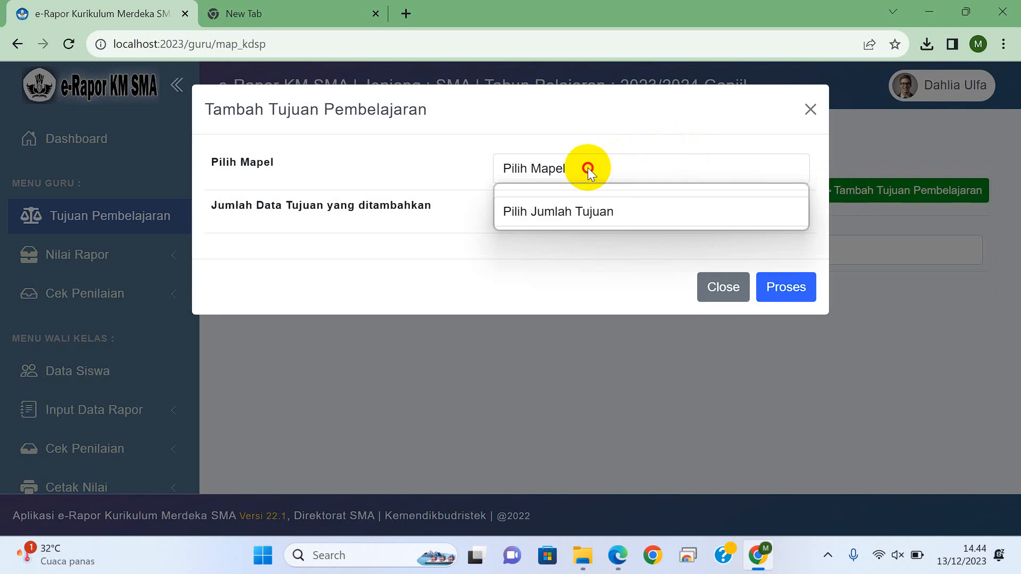
left_click(547, 223)
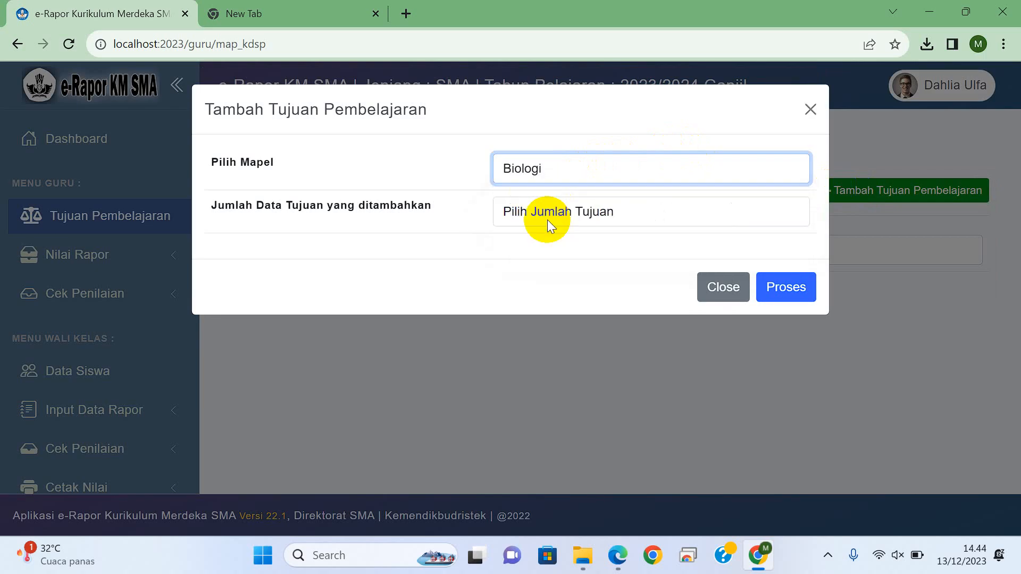
left_click(556, 211)
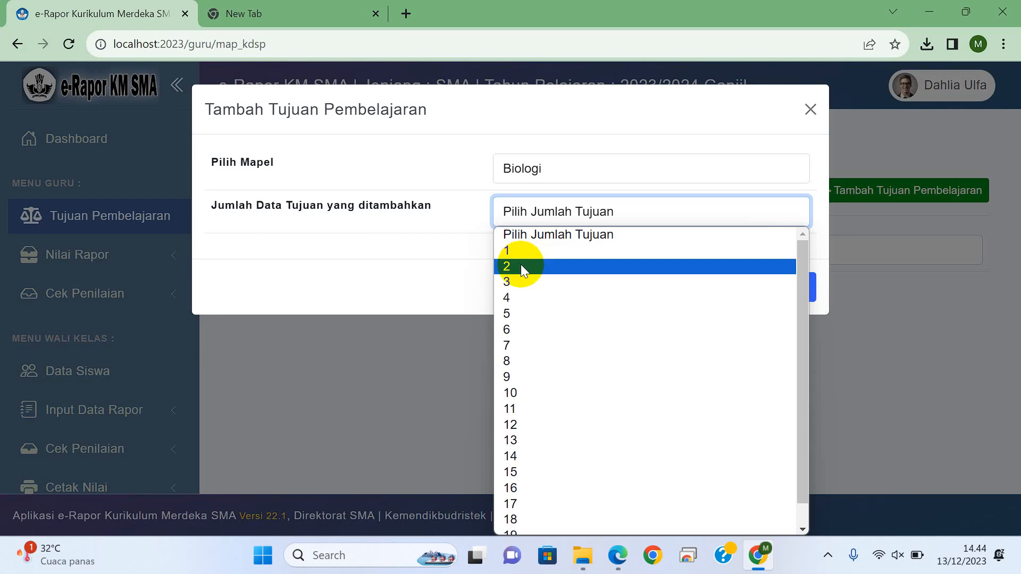
left_click(509, 330)
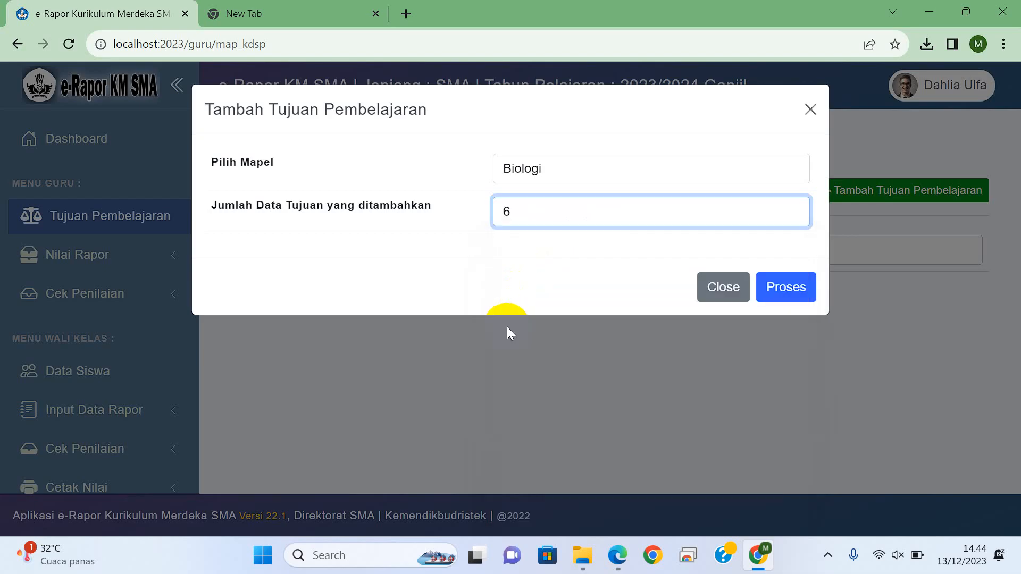
left_click(788, 289)
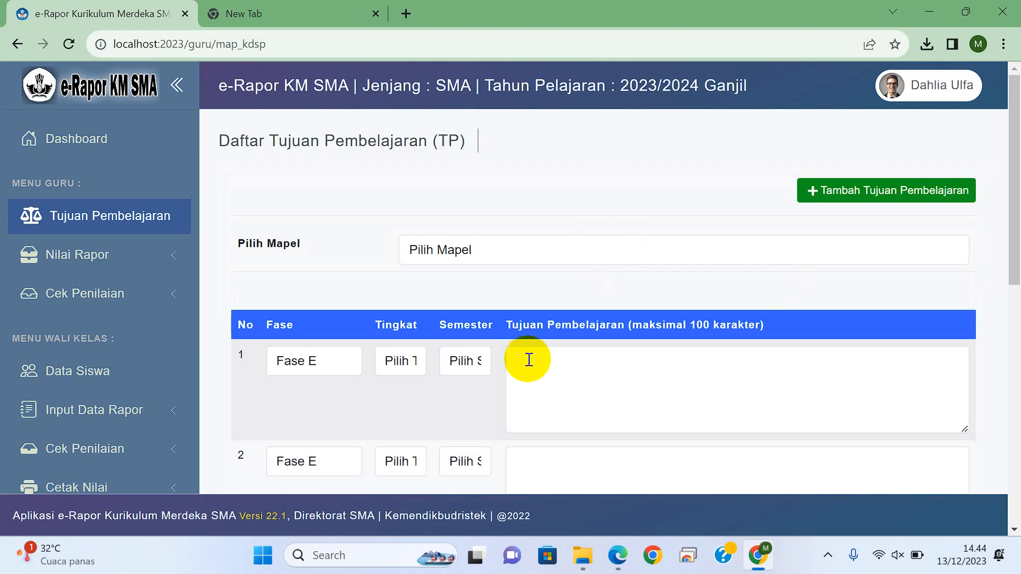
Step: Set the first learning objective's Tingkat to 10 and Semester to 1
left_click(403, 359)
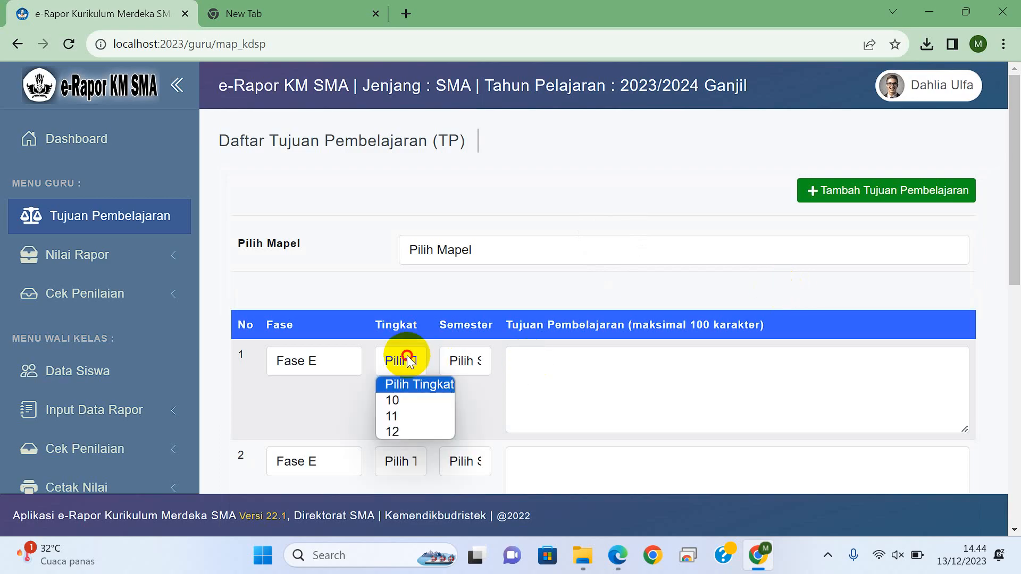
left_click(405, 401)
left_click(467, 362)
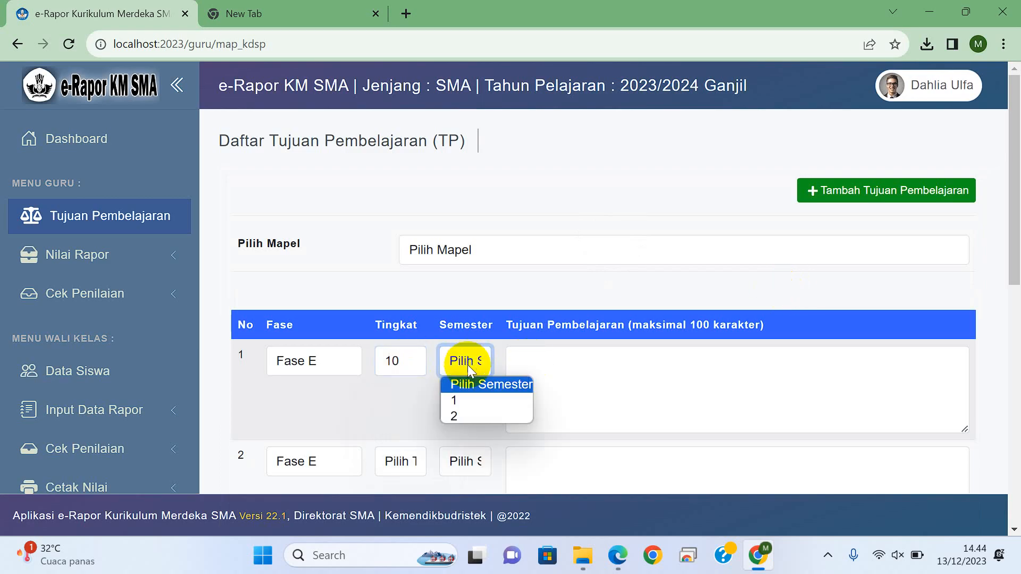
left_click(465, 403)
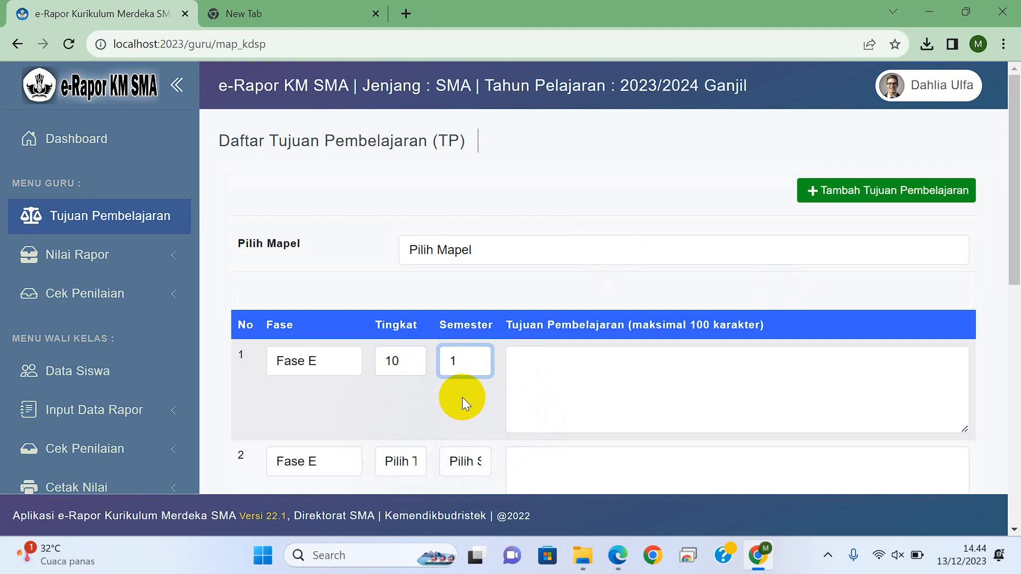
Step: Enter "menganalisis data melalui gambar manfaat keanekaragaman hayati" as the first learning objective's text
left_click(588, 385)
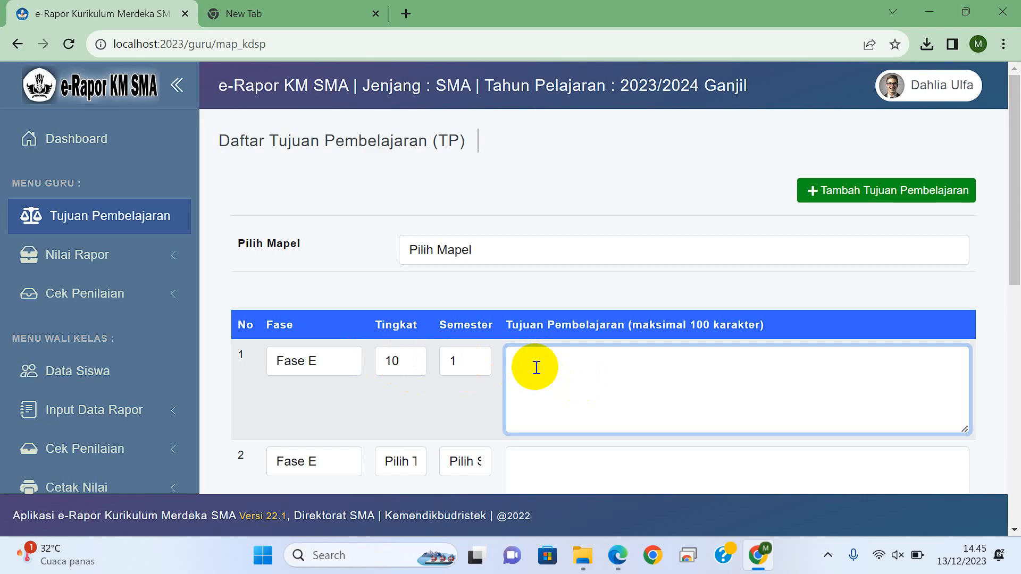
type("menganalisis data mel")
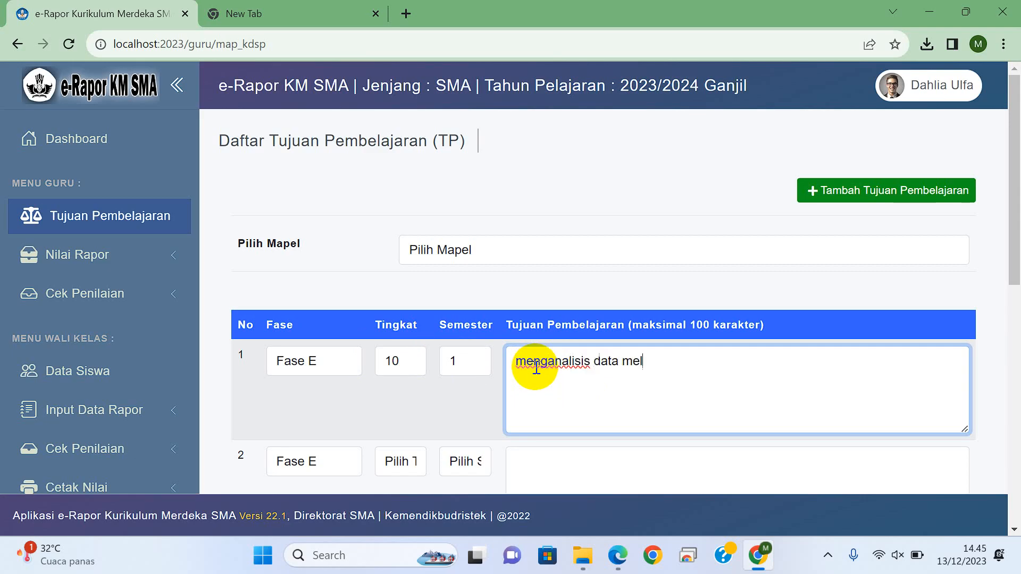
type("alui gambat")
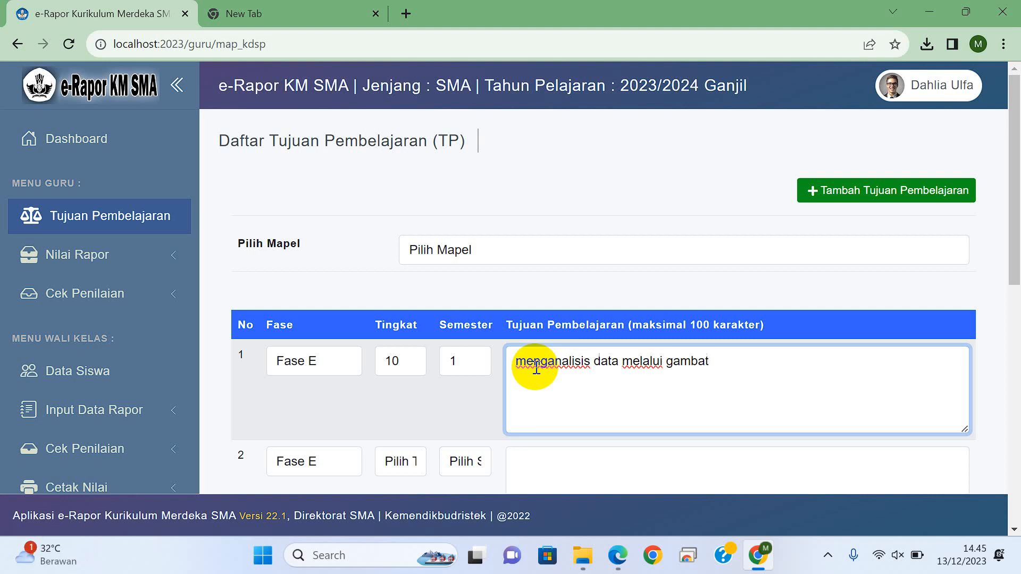
key("BackSpace")
type("r manfaat kean")
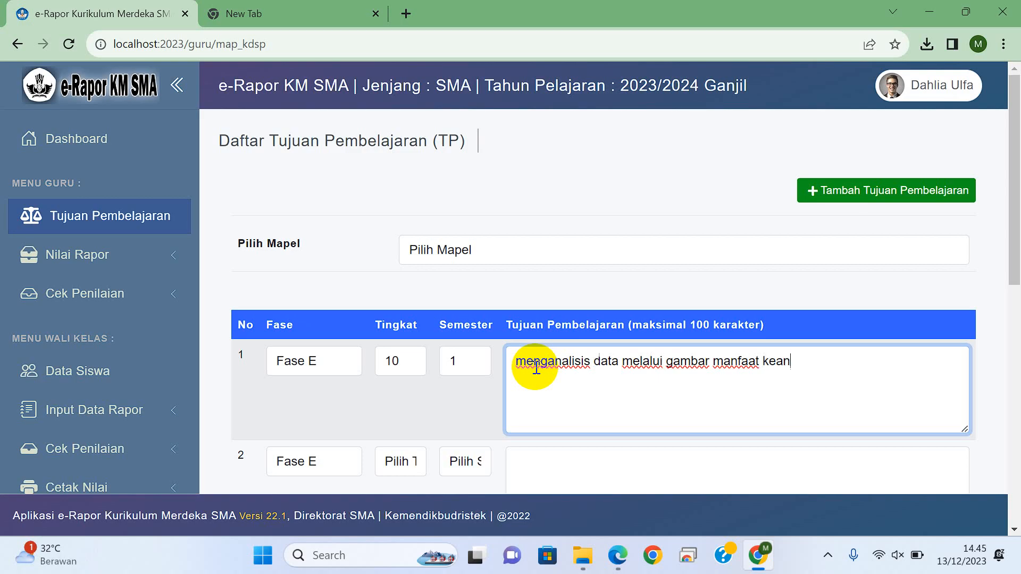
type("ekaragaman haya")
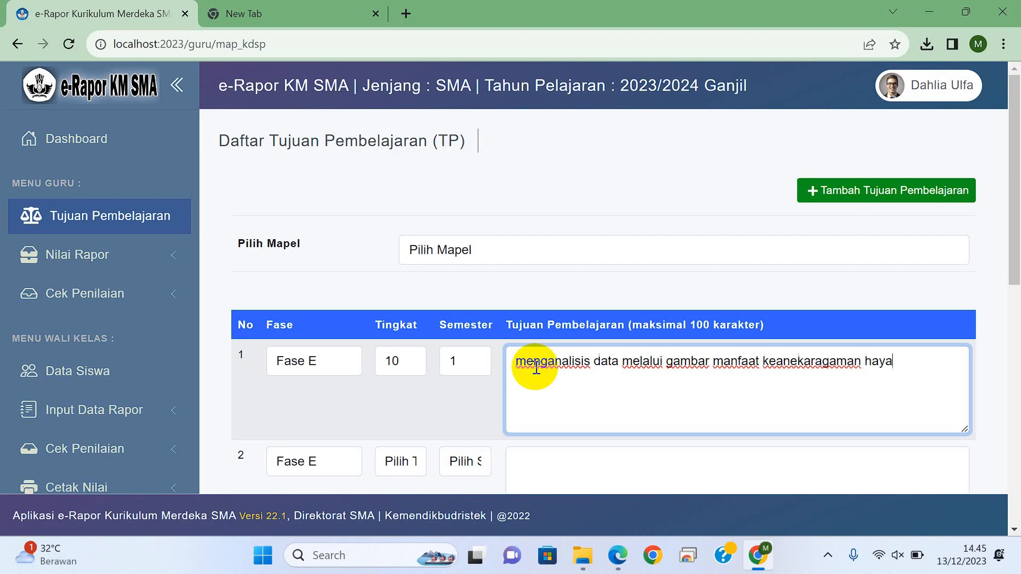
type("ti")
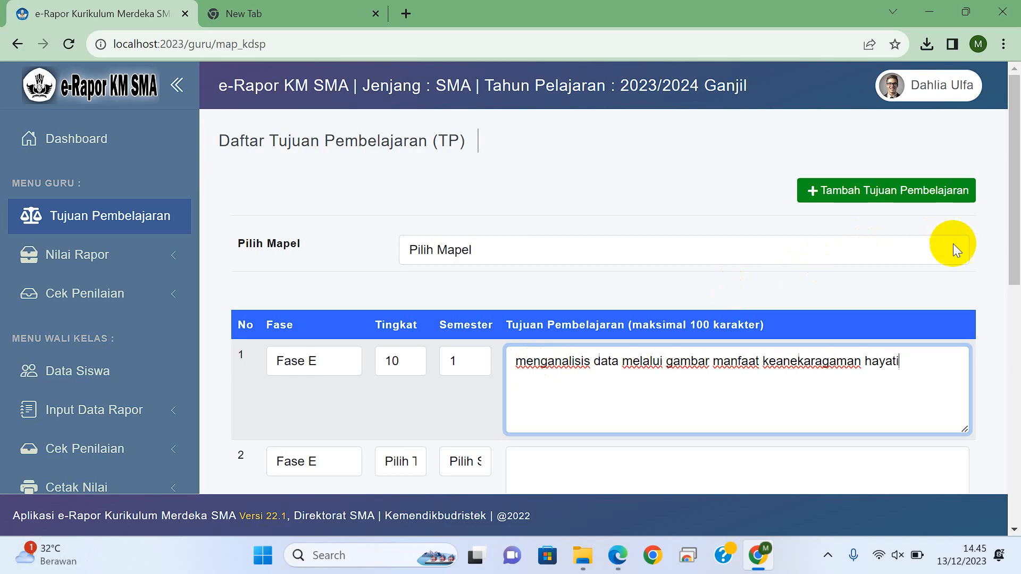
Step: Set the second learning objective's Tingkat to 10 and Semester to 1, and activate its description field
left_click_drag(1005, 221, 1005, 273)
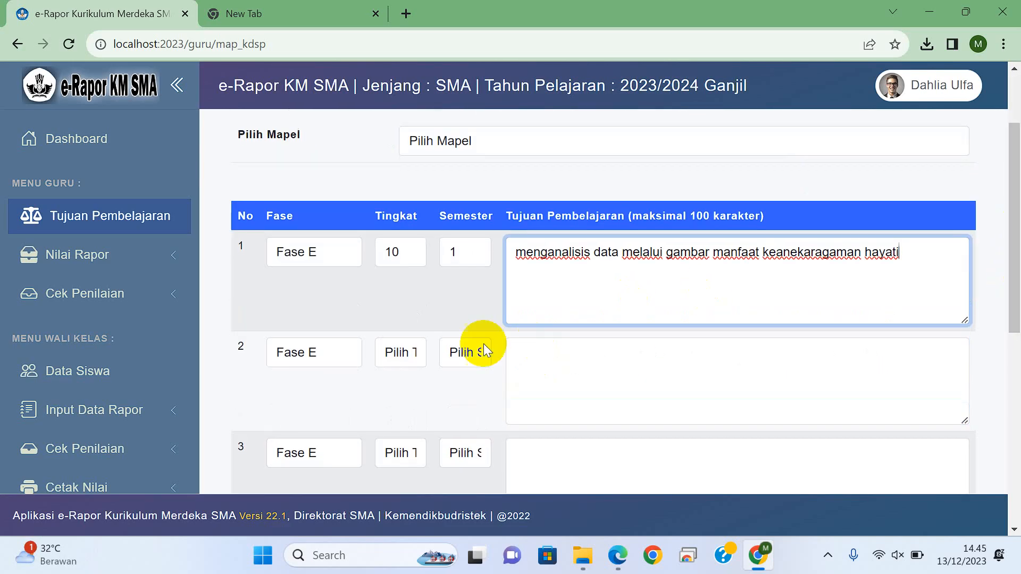
left_click(404, 350)
left_click(403, 389)
left_click(473, 356)
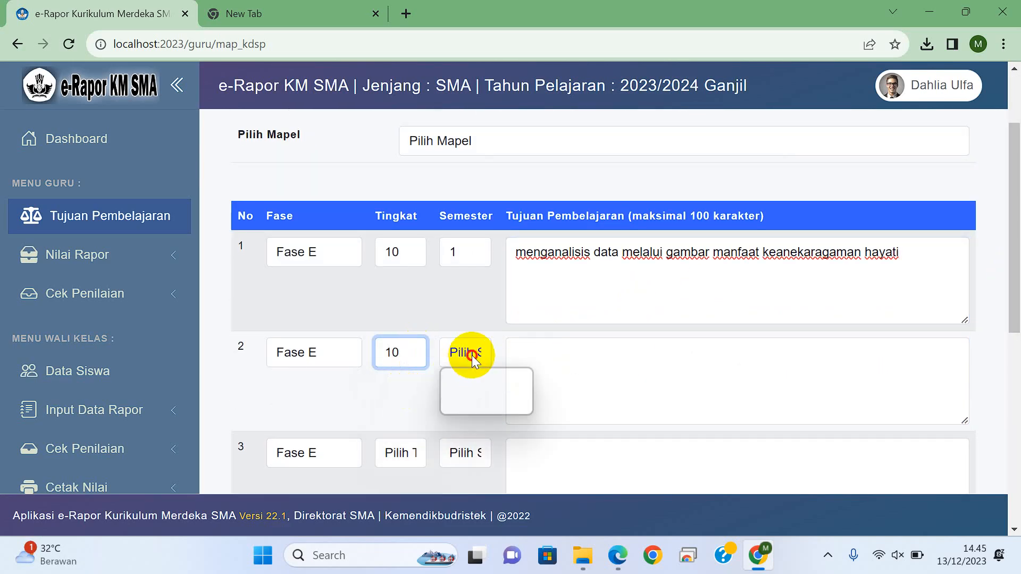
left_click(467, 387)
left_click(541, 366)
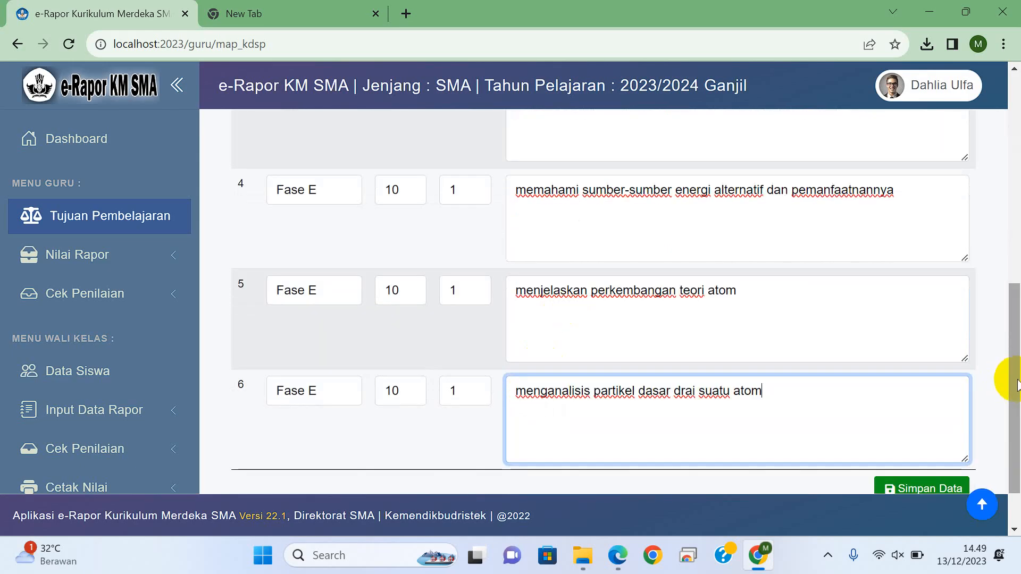
Step: Save the learning objectives and display the list for the subject Biologi
scroll(1015, 391, "down", 2)
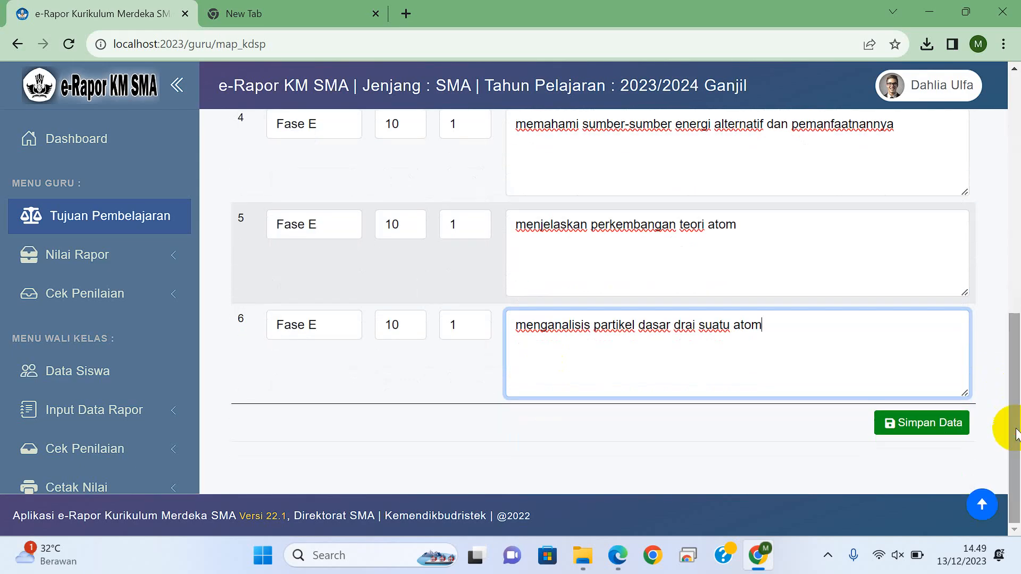
left_click(924, 421)
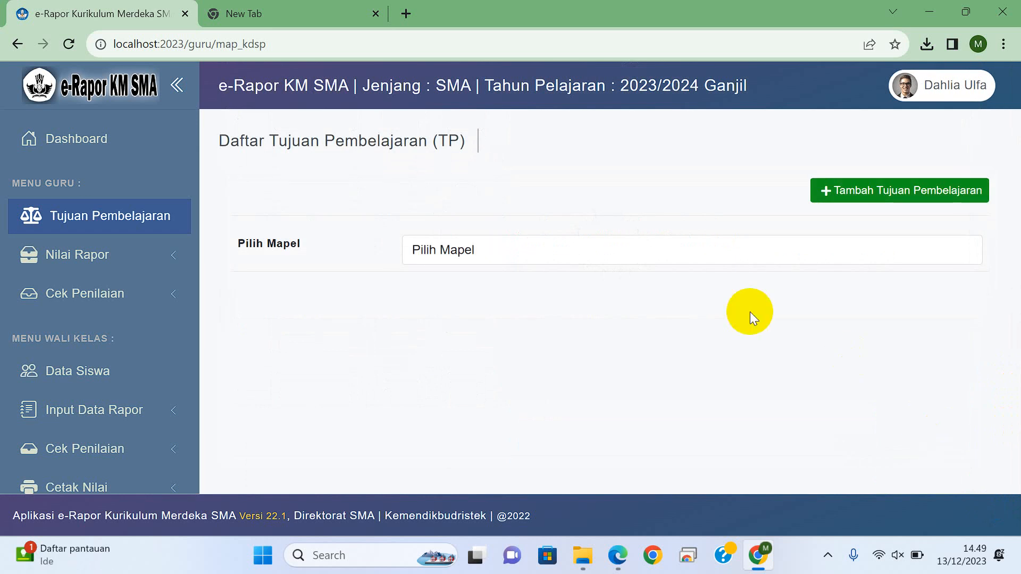
left_click(517, 249)
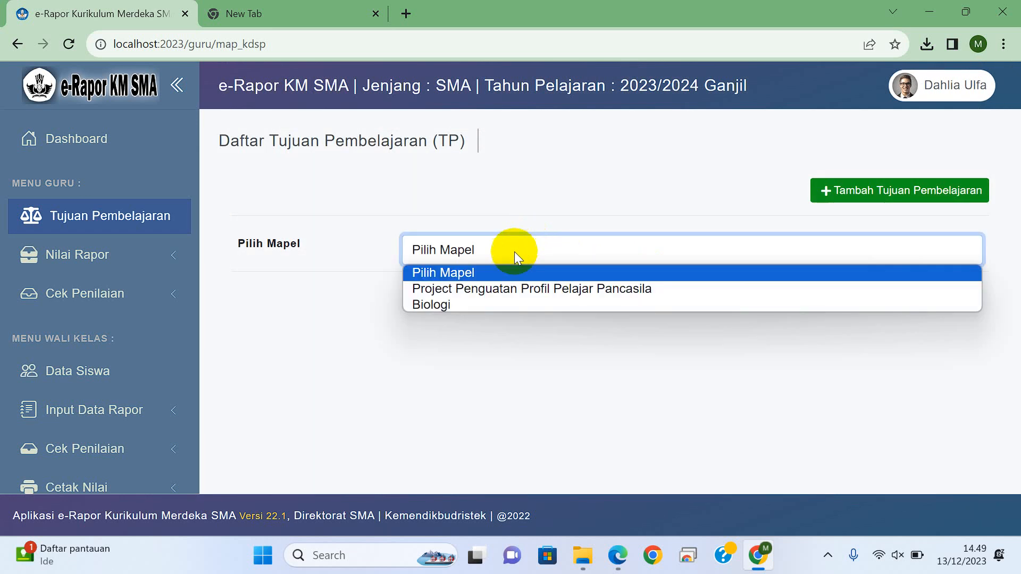
left_click(479, 304)
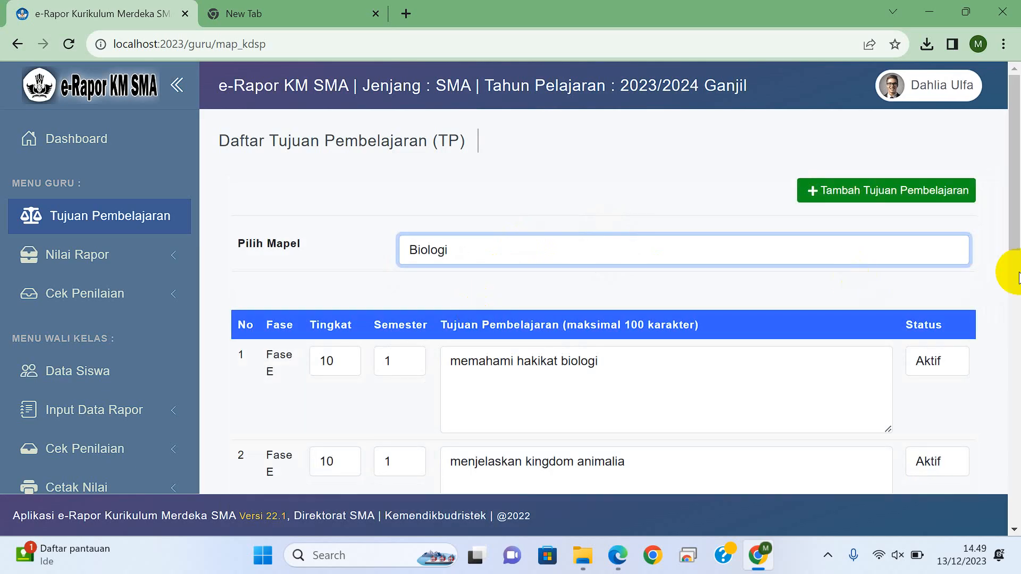
mouse_move(1016, 160)
left_mouse_down()
mouse_move(1017, 353)
mouse_move(1015, 160)
left_mouse_up()
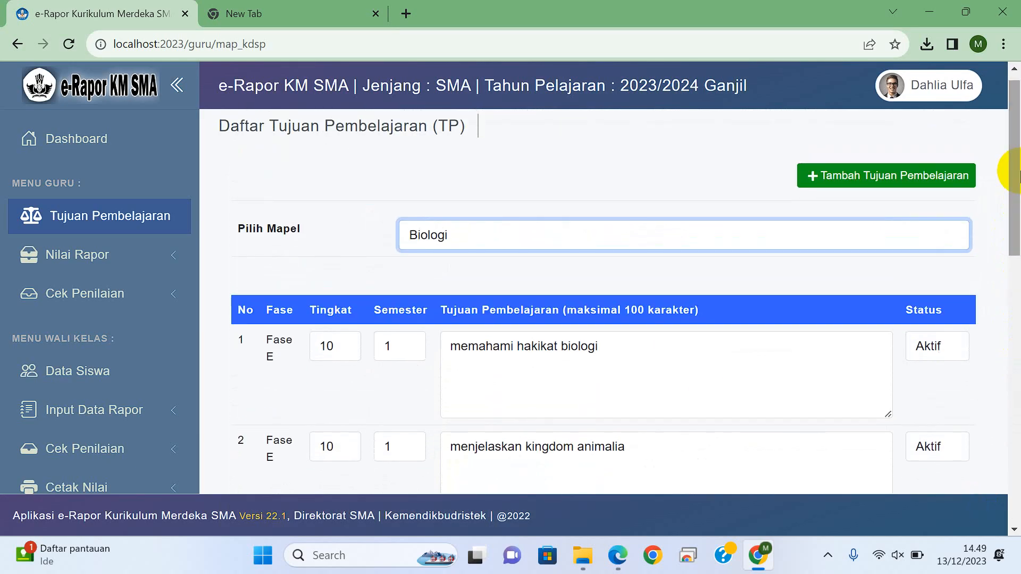
left_click(857, 186)
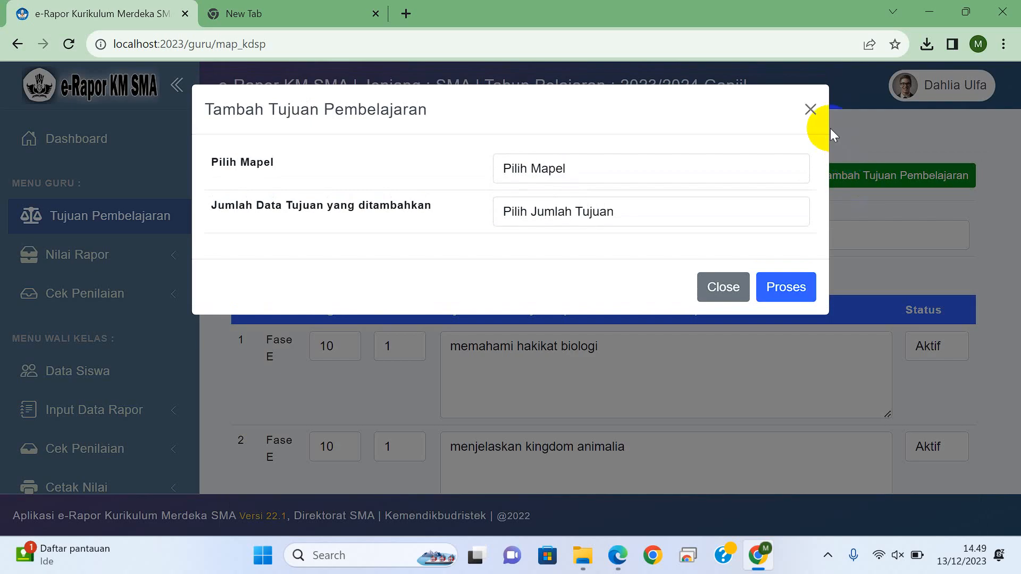
left_click(804, 106)
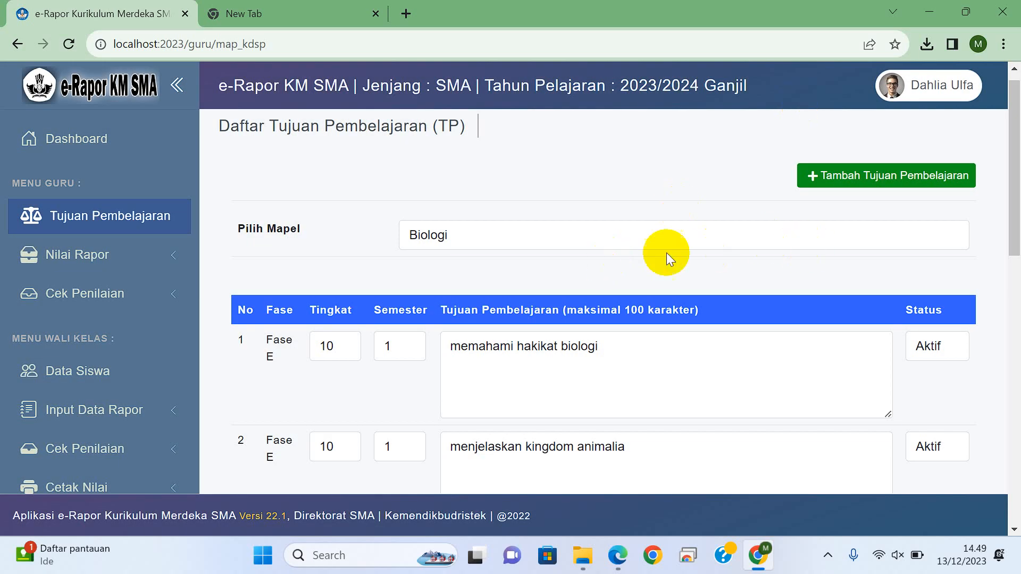
left_click(652, 238)
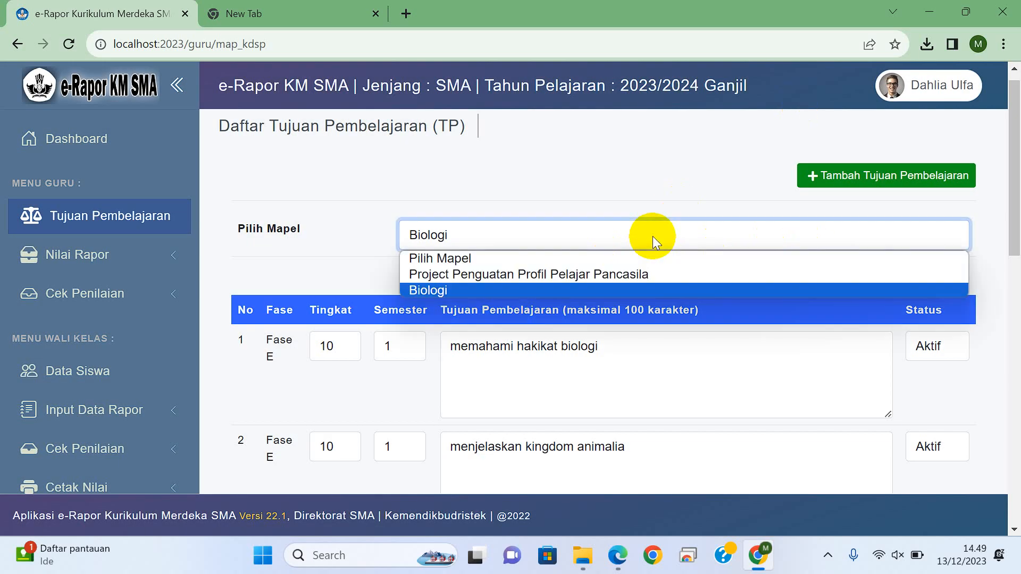
left_click(569, 288)
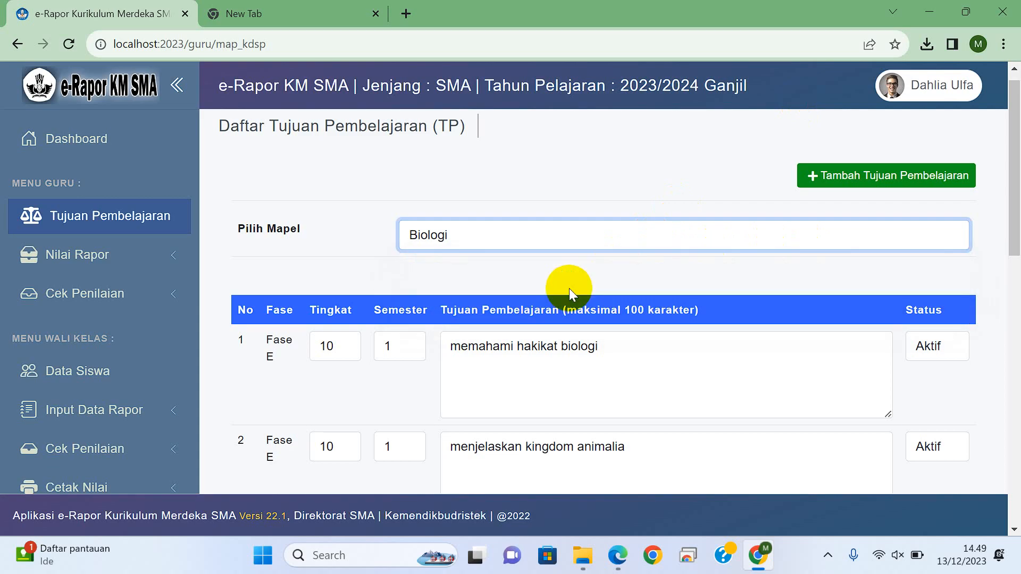
Step: Open the report grade input form and select class X-1, subject Biologi and Semester 1
left_click(130, 267)
left_click(125, 302)
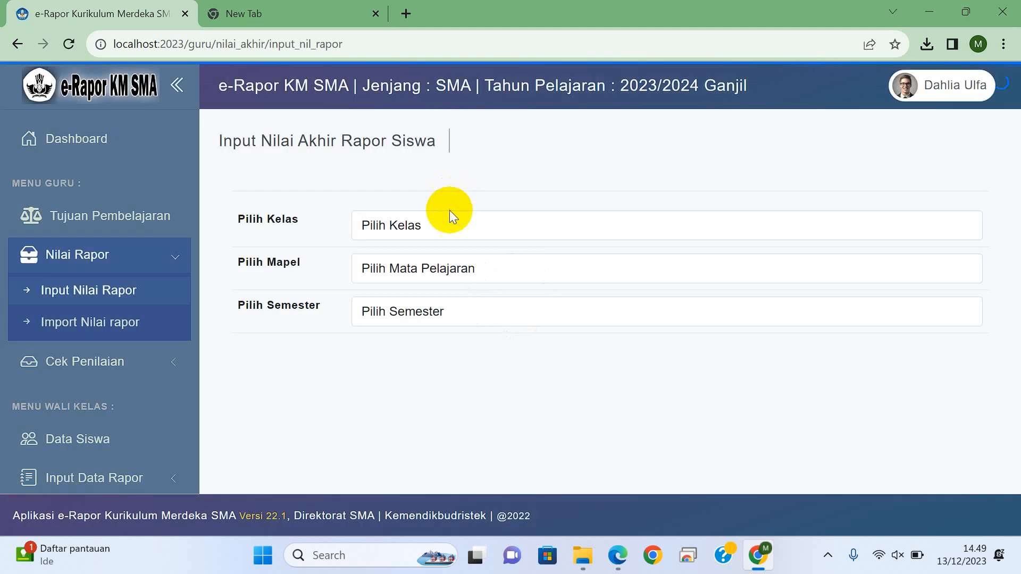
left_click(426, 227)
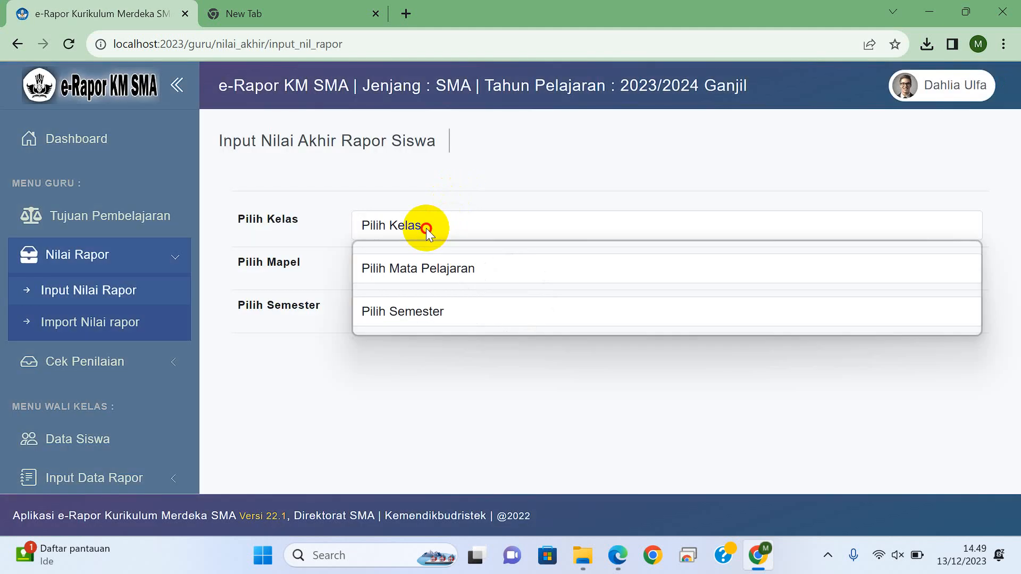
left_click(402, 262)
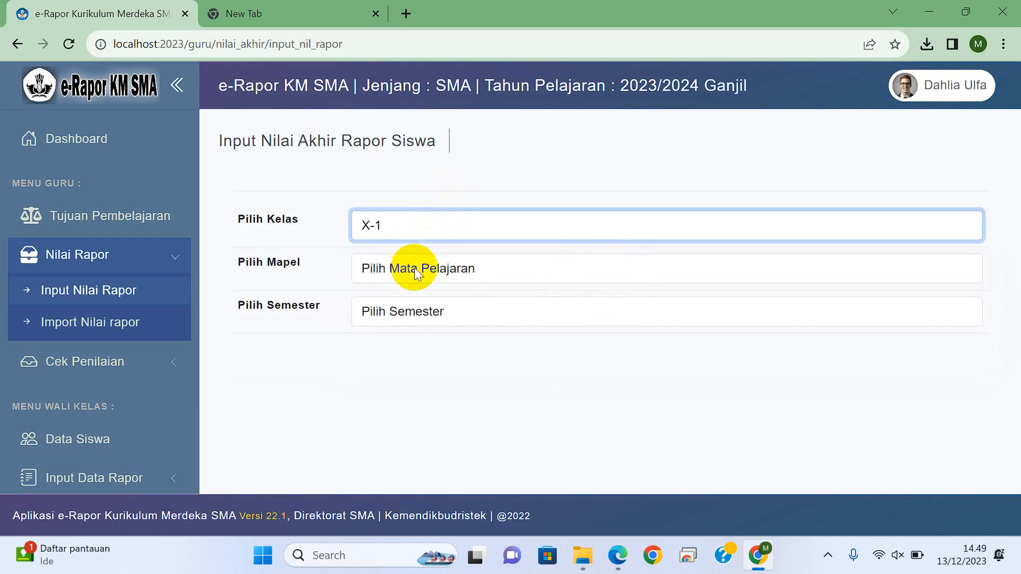
left_click(412, 268)
left_click(404, 307)
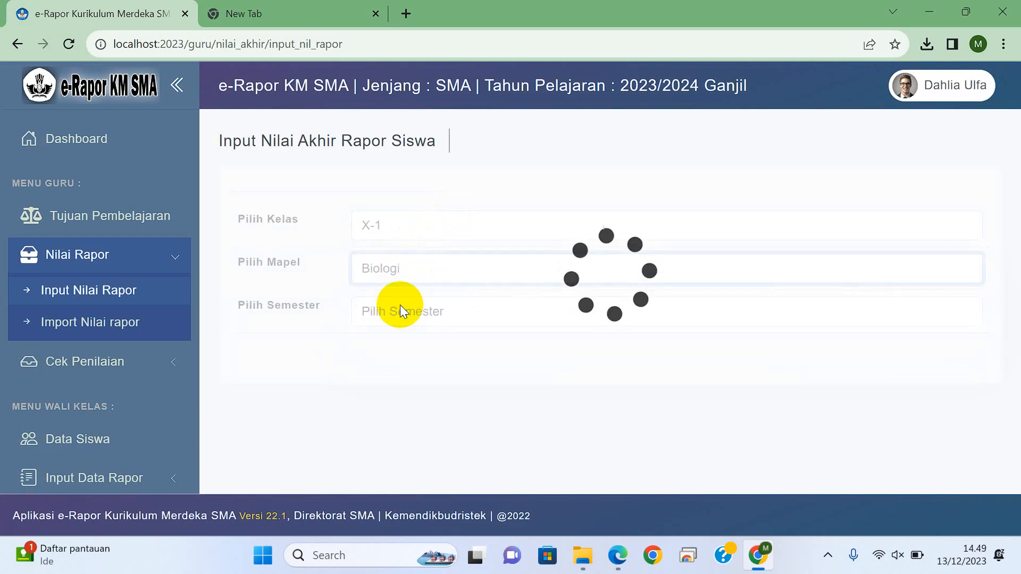
left_click(399, 311)
left_click(392, 350)
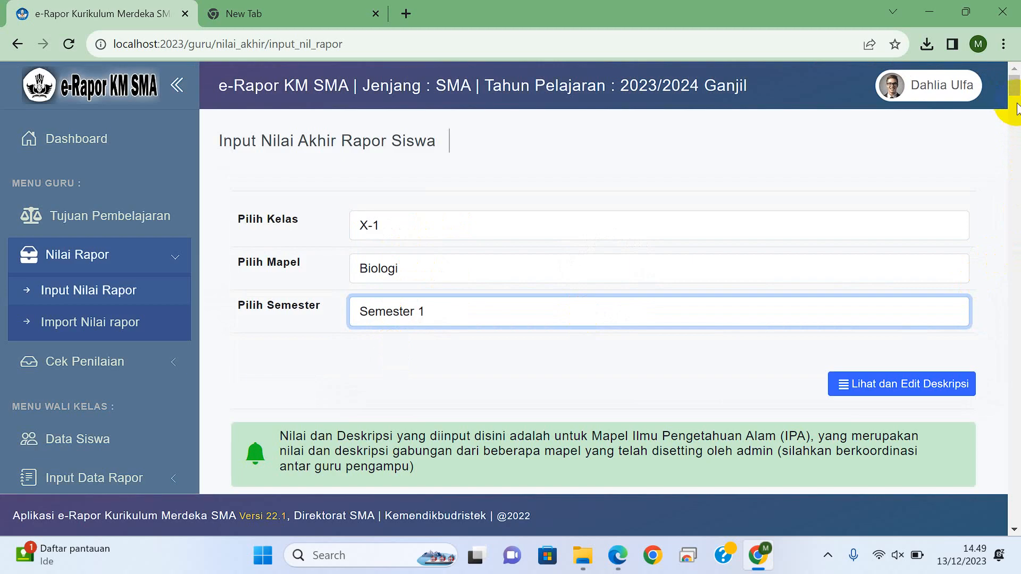
Step: Clear the first student's optimal mark for "memahami hakikat biologi" and improvement mark for "menjelaskan kingdom animalia"
left_click_drag(1014, 81, 1017, 112)
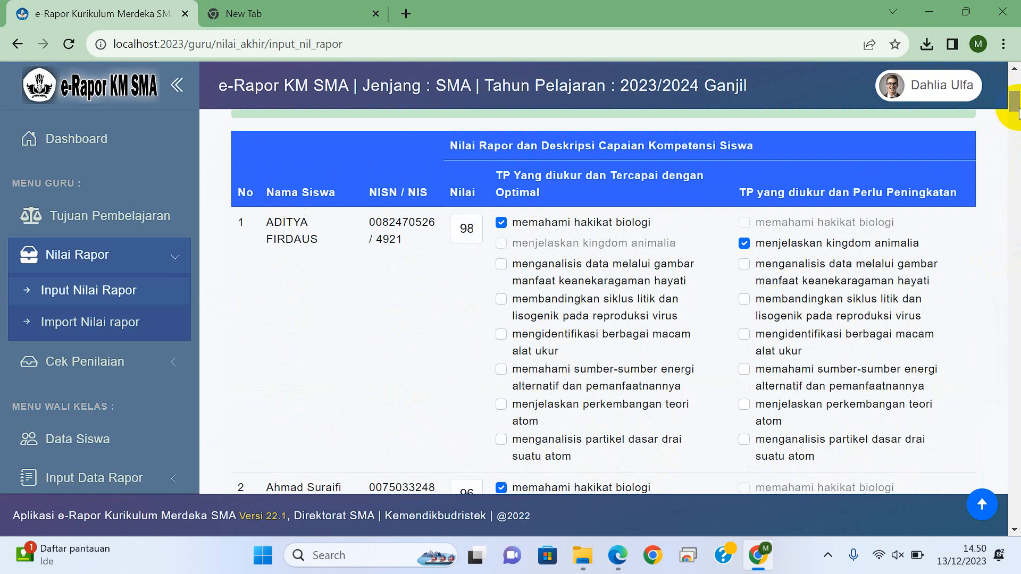
left_click(502, 224)
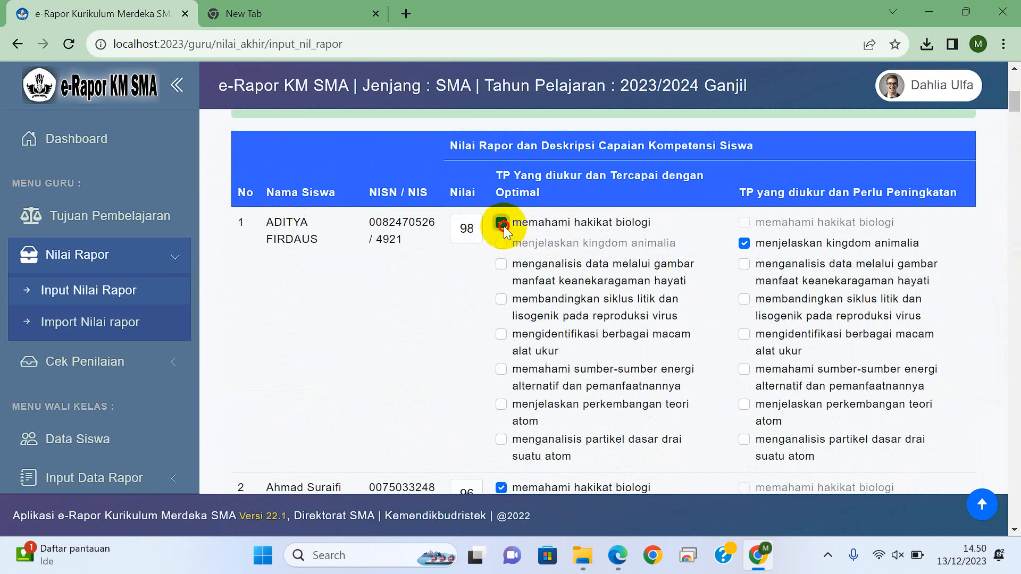
left_click(743, 244)
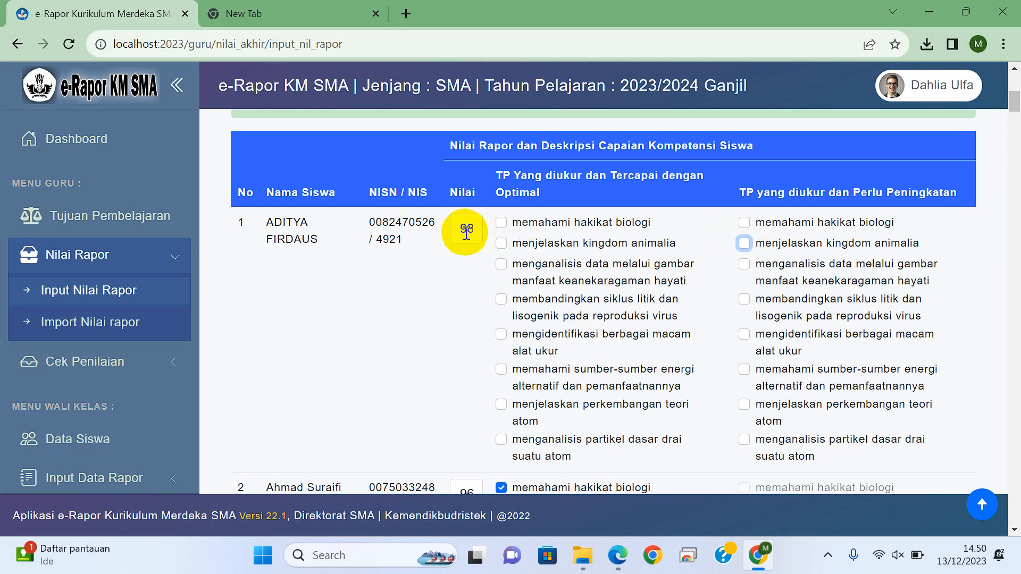
left_click(466, 231)
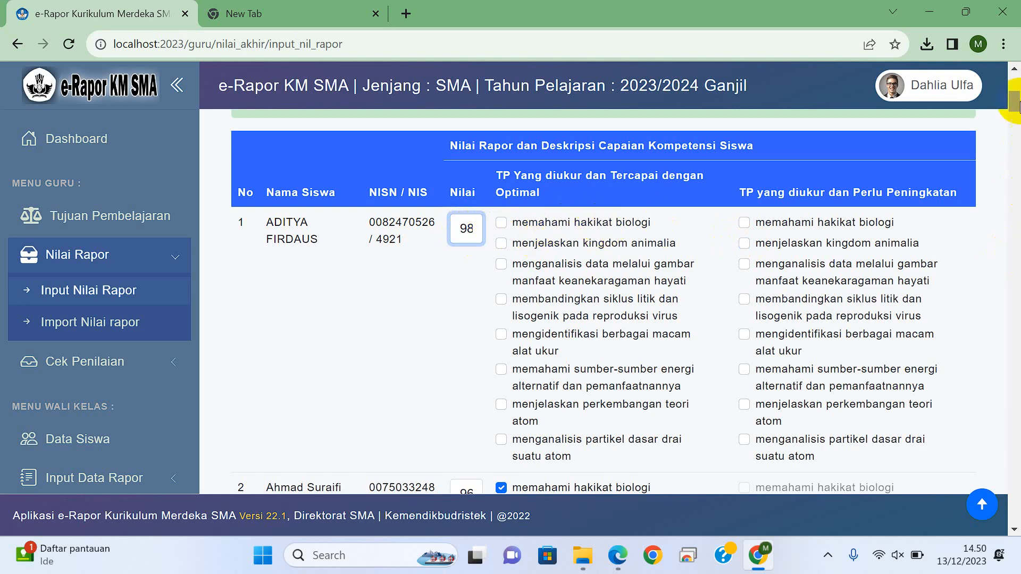
left_click_drag(1017, 103, 1017, 101)
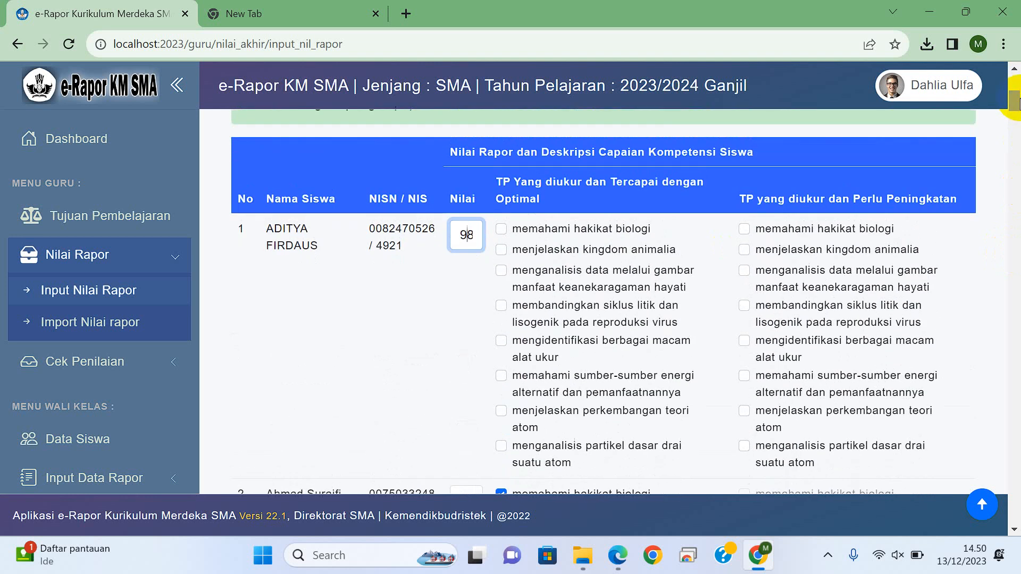
Step: Mark learning objectives 1–3 and 6–8 as optimally achieved and objective 4 as needing improvement for the first student
left_click(502, 228)
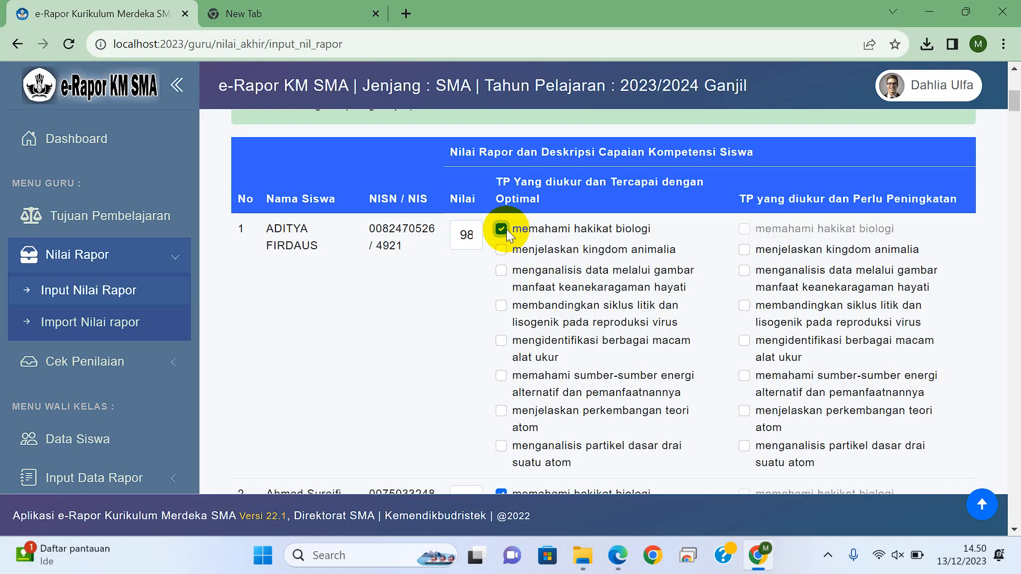
left_click(501, 250)
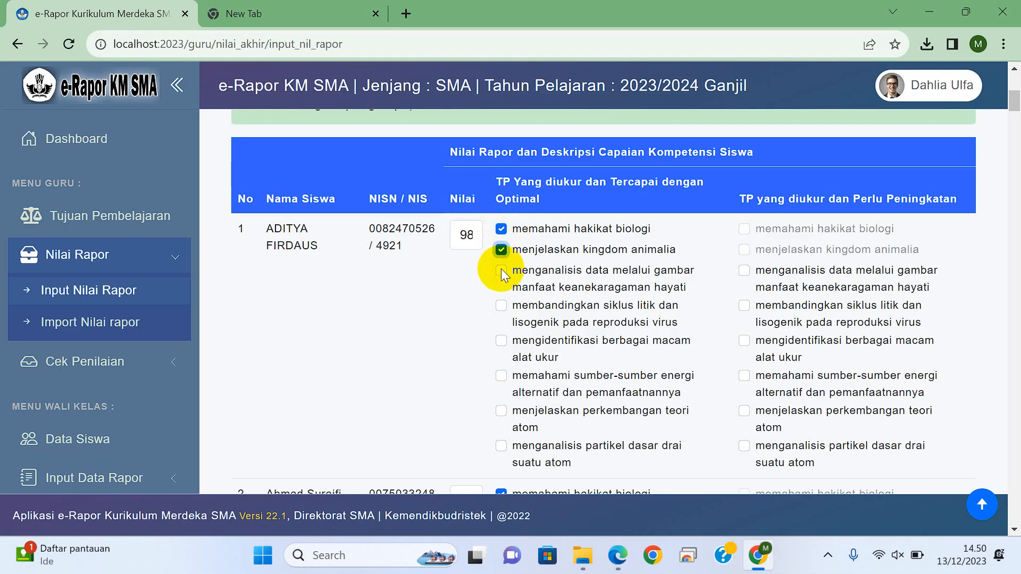
left_click(502, 272)
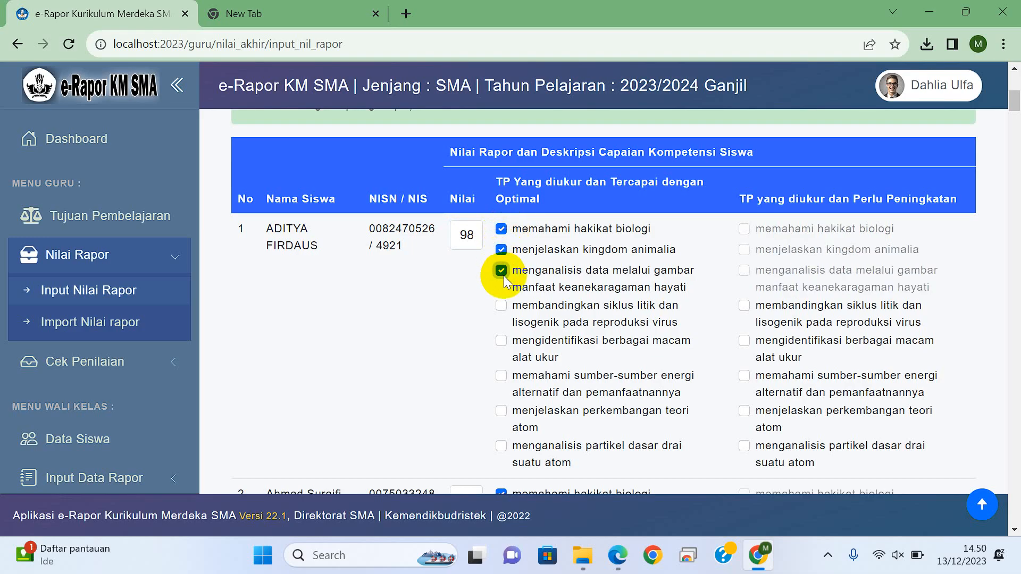
left_click(743, 306)
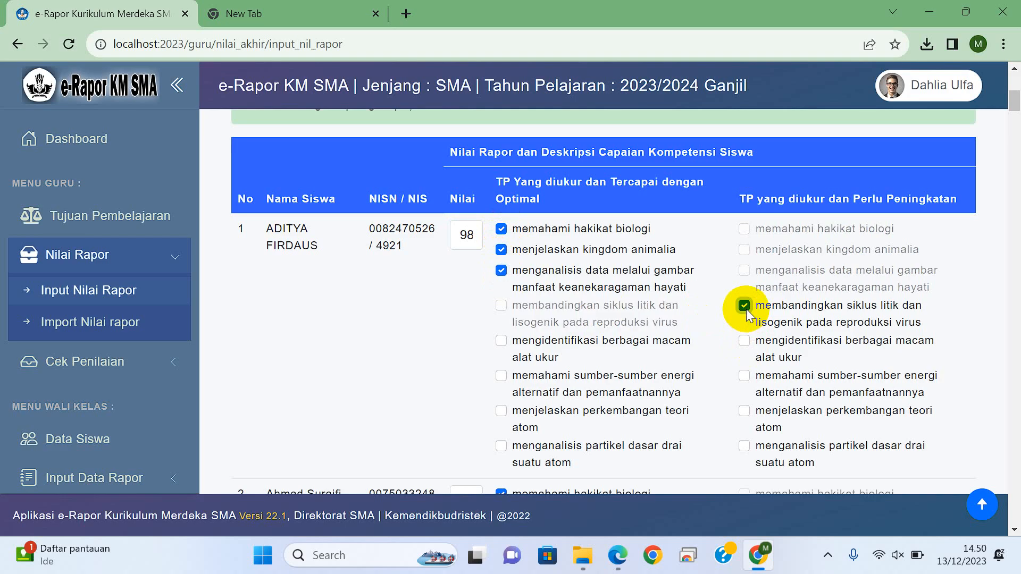
left_click(501, 375)
left_click(500, 410)
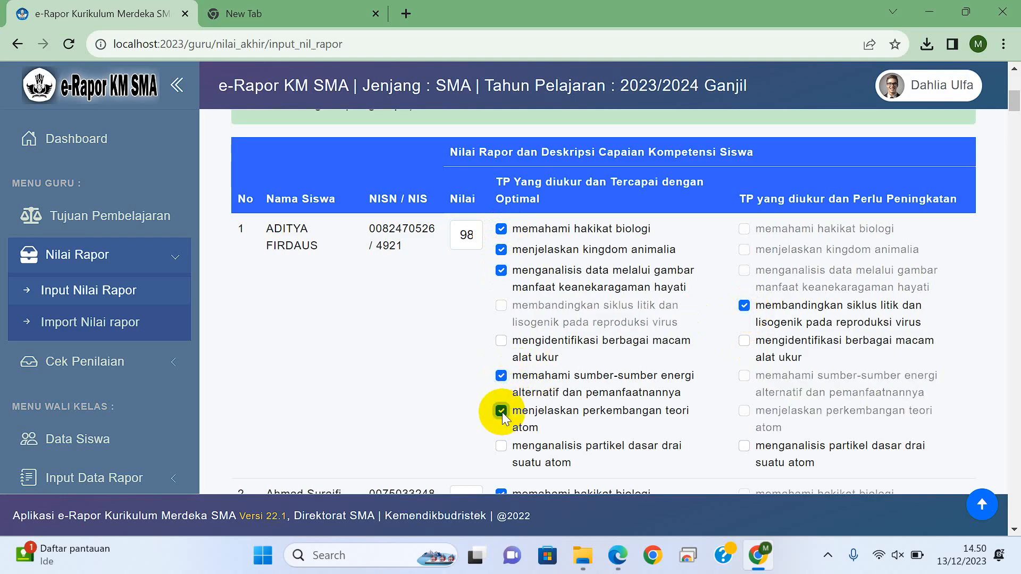
left_click(501, 446)
Step: Mark learning objectives 3 and 4 as needing improvement and objectives 5–7 as optimally achieved for the second student
left_click_drag(1015, 101, 1016, 115)
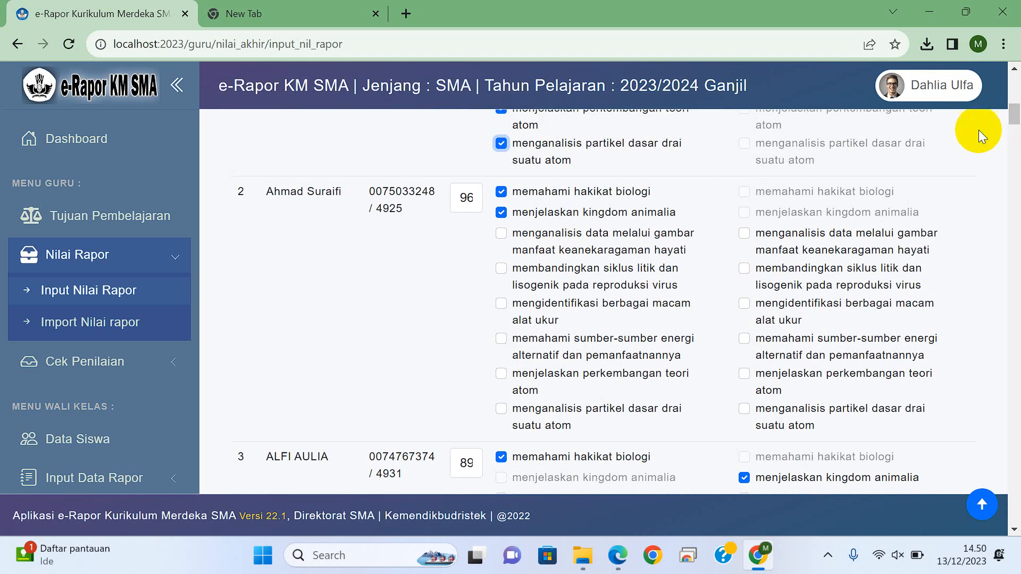
left_click(745, 235)
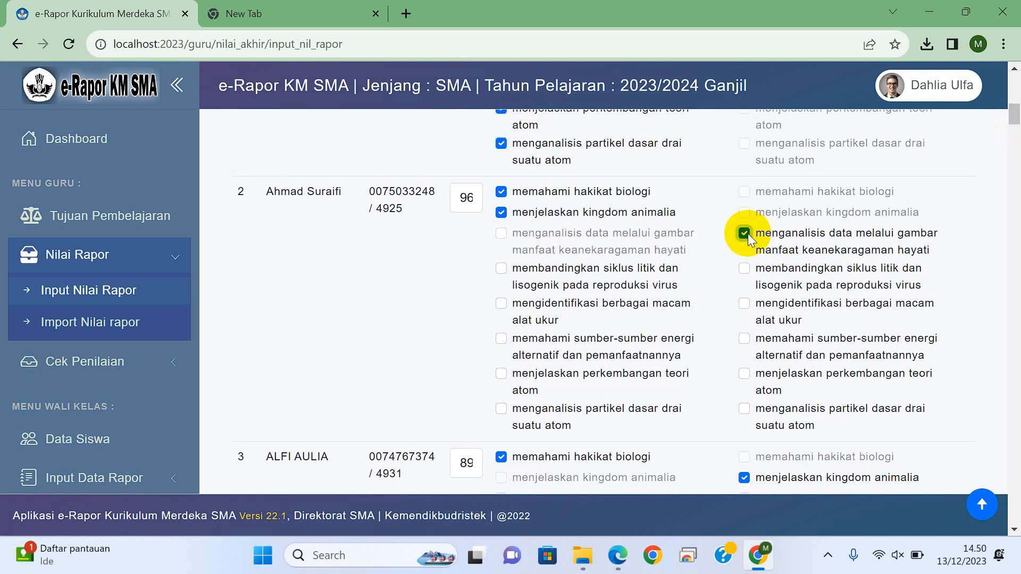
left_click(744, 269)
left_click(501, 306)
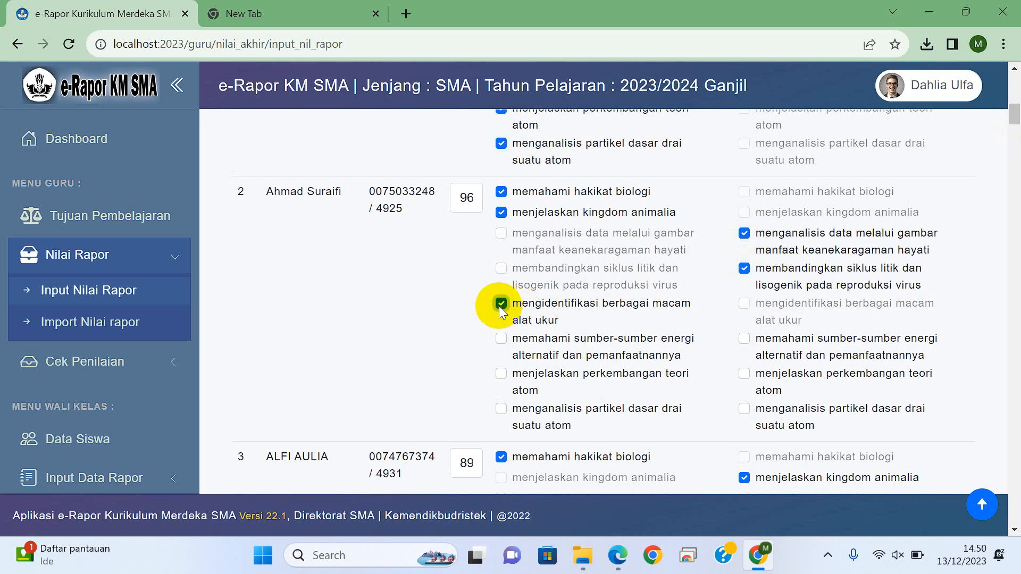
left_click(501, 338)
left_click(501, 374)
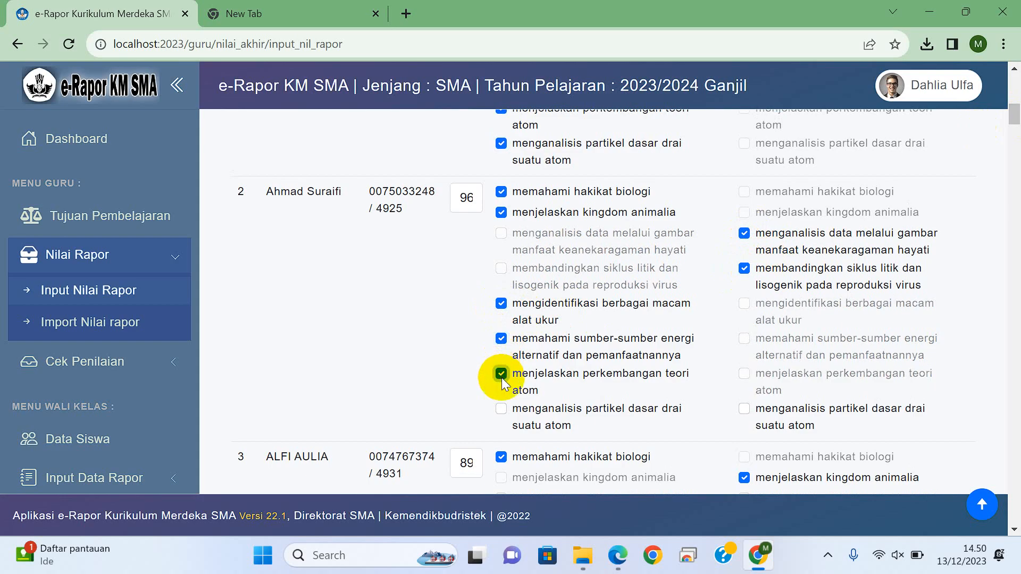
Step: Mark learning objectives 3 and 4 as needing improvement and objectives 5–8 as optimally achieved for the third student
left_click(1015, 102)
left_click(1016, 118)
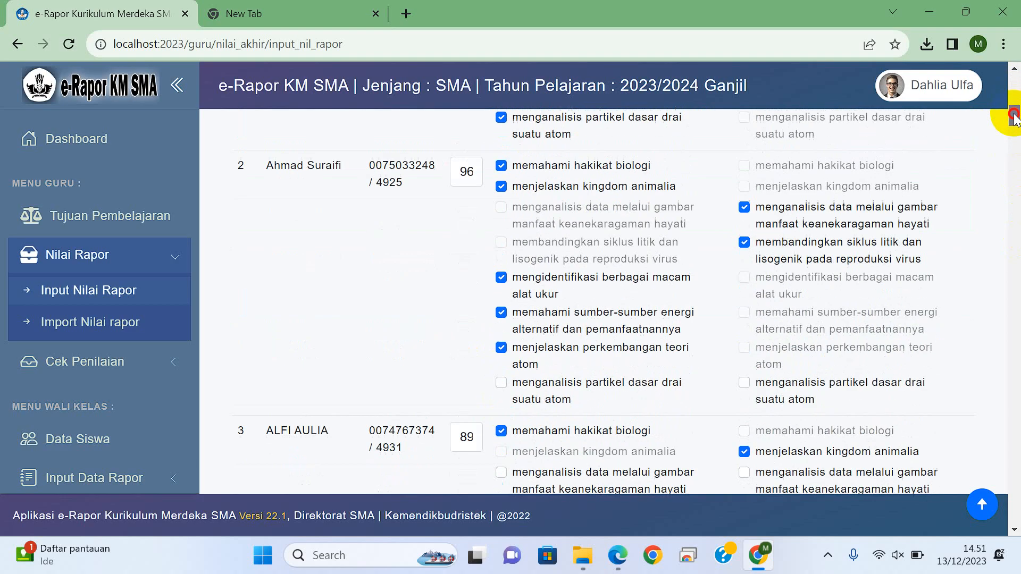
scroll(1015, 118, "down", 3)
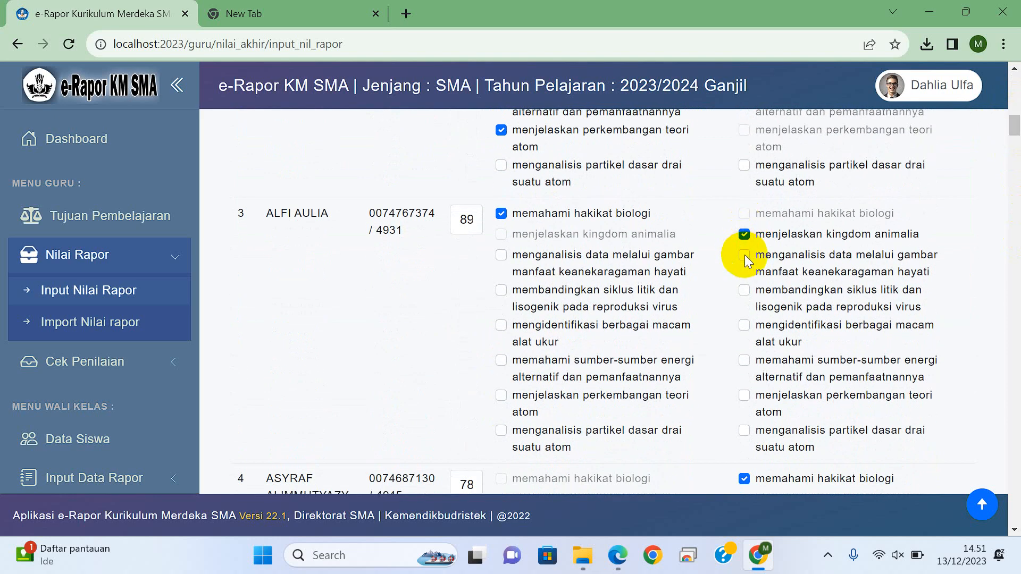
left_click(744, 256)
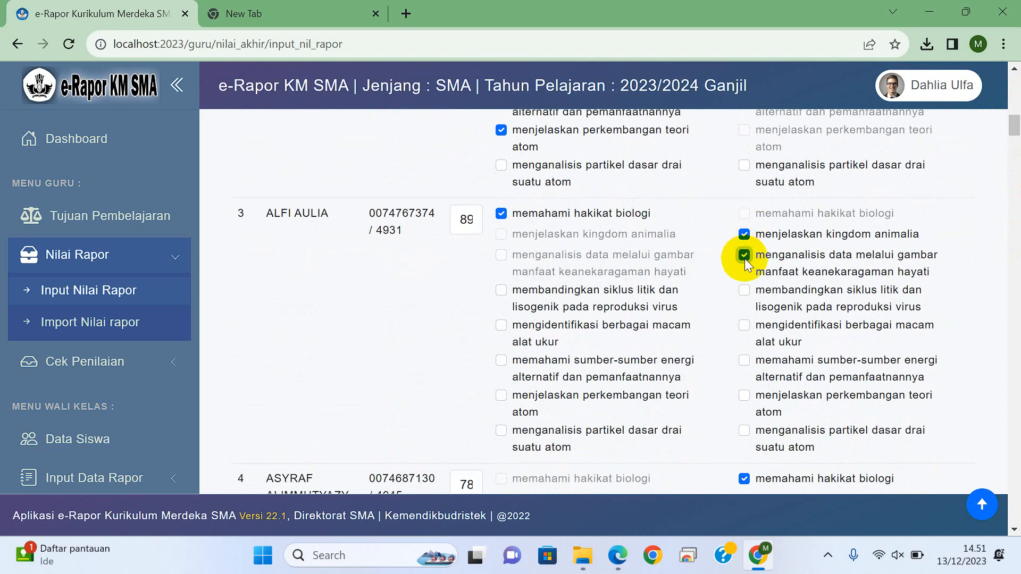
left_click(744, 290)
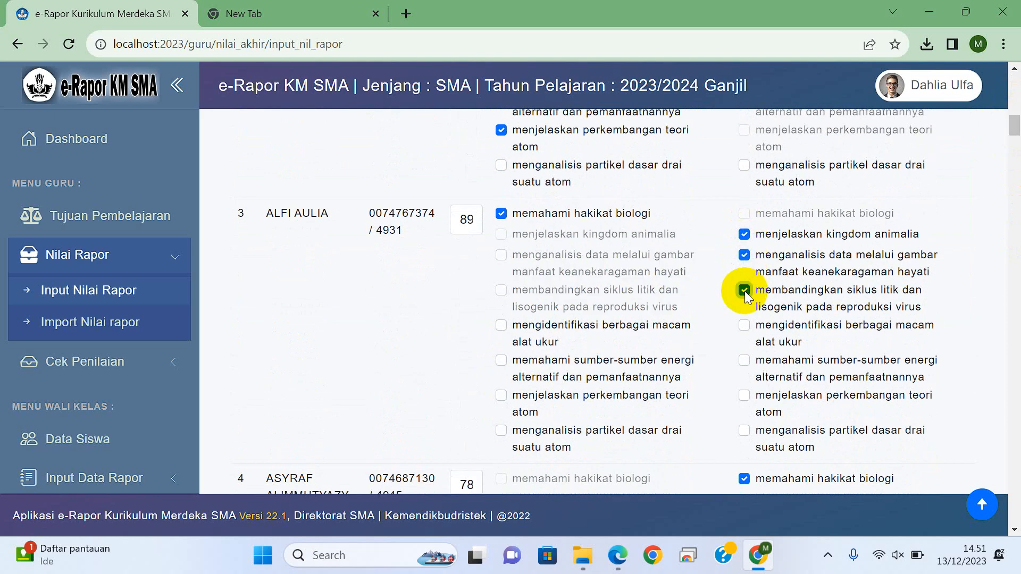
left_click(501, 325)
left_click(501, 361)
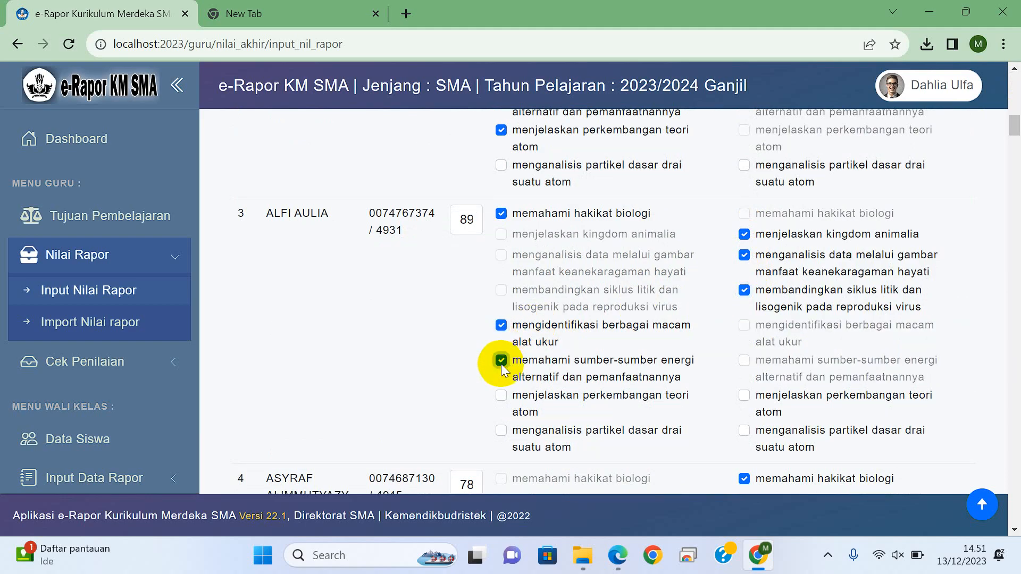
left_click(501, 395)
left_click(501, 430)
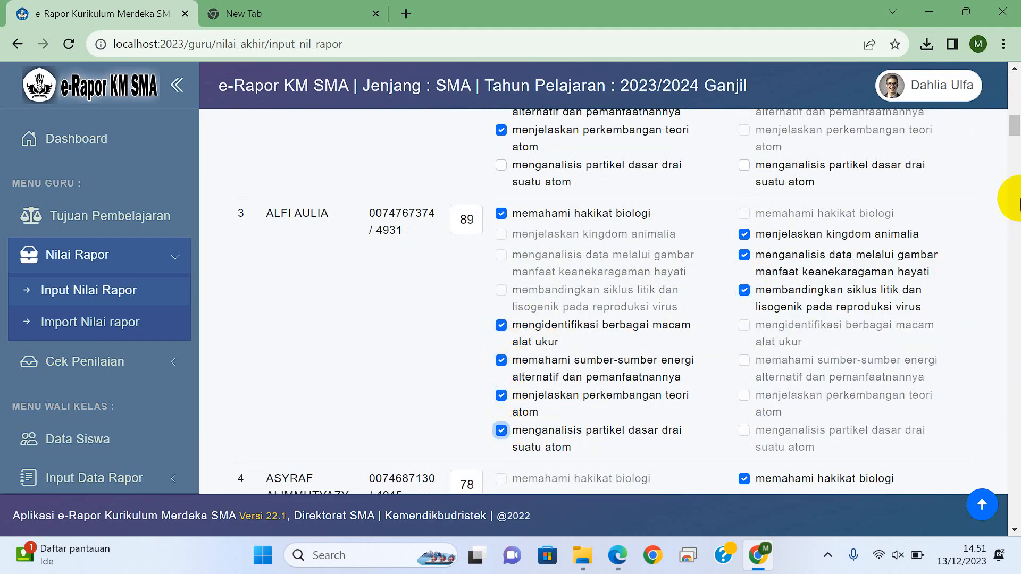
Step: Mark learning objectives 3–5 as needing improvement for the fourth student
left_click_drag(1014, 127, 1015, 140)
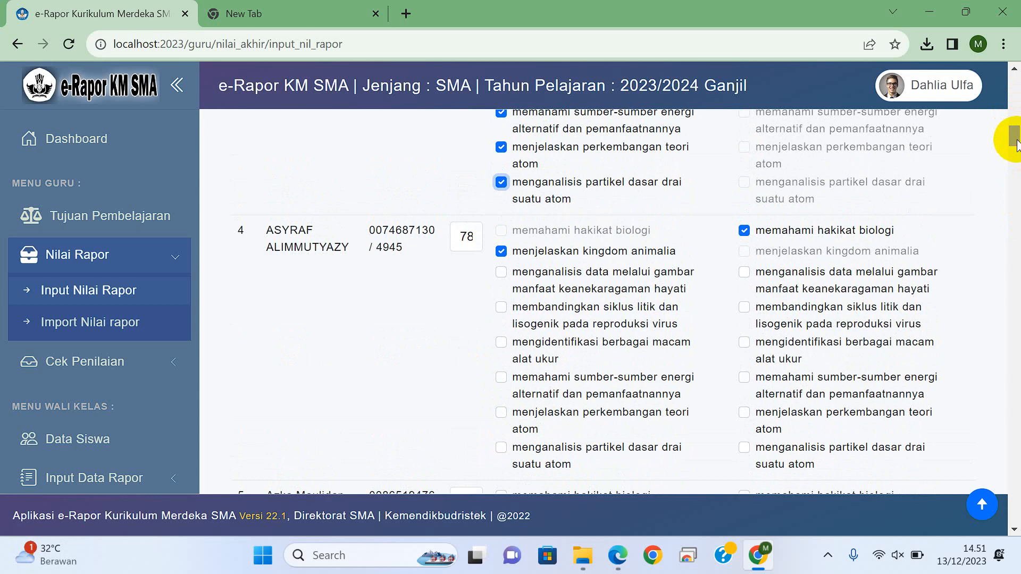
left_click_drag(1016, 142, 1016, 142)
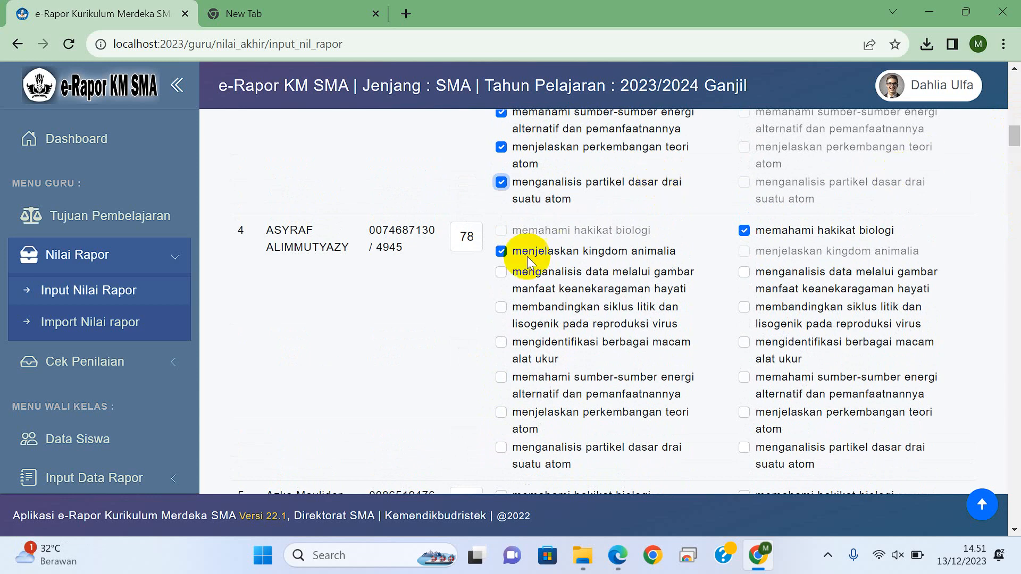
left_click(745, 272)
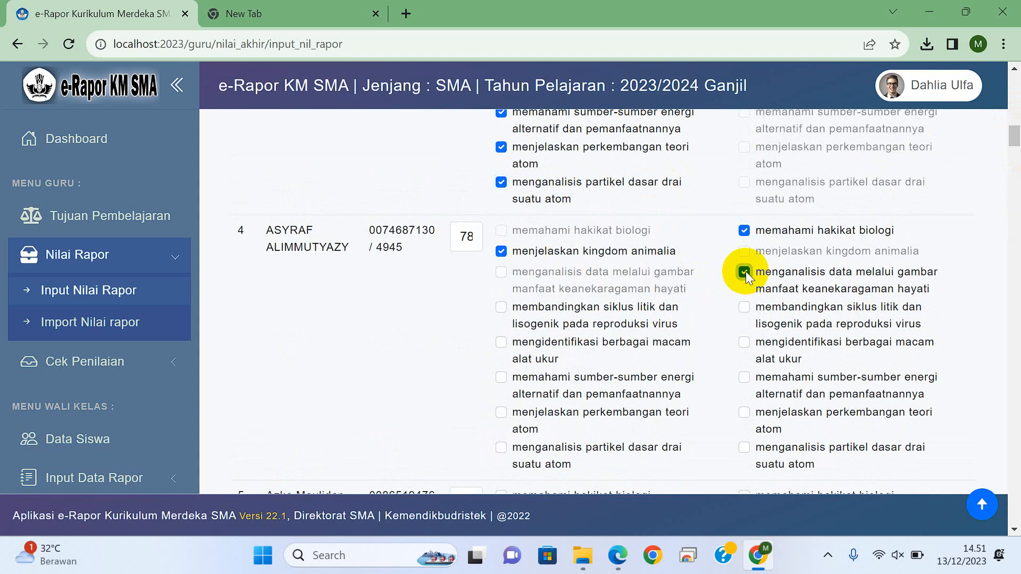
left_click(744, 307)
left_click(744, 343)
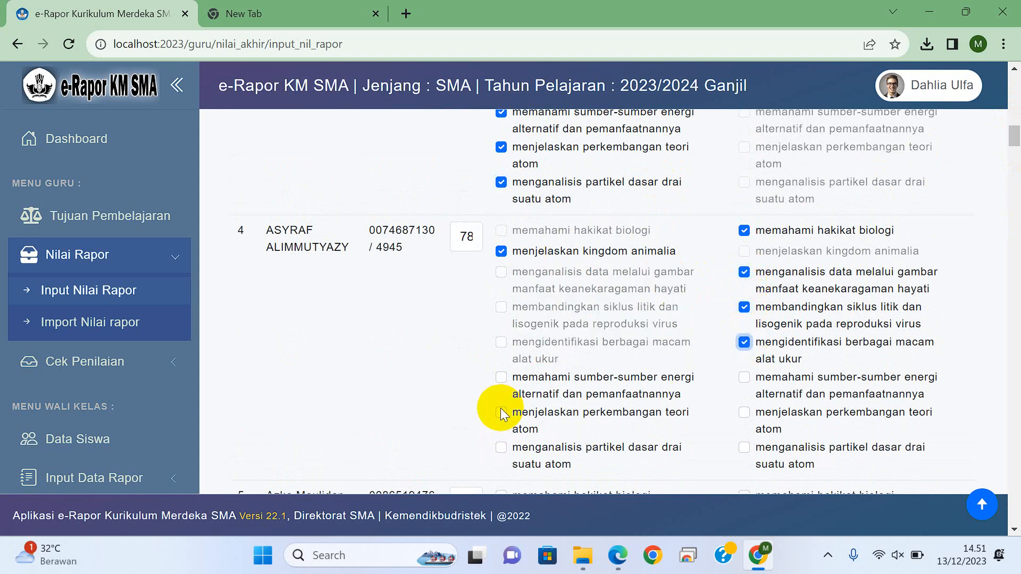
left_click(501, 377)
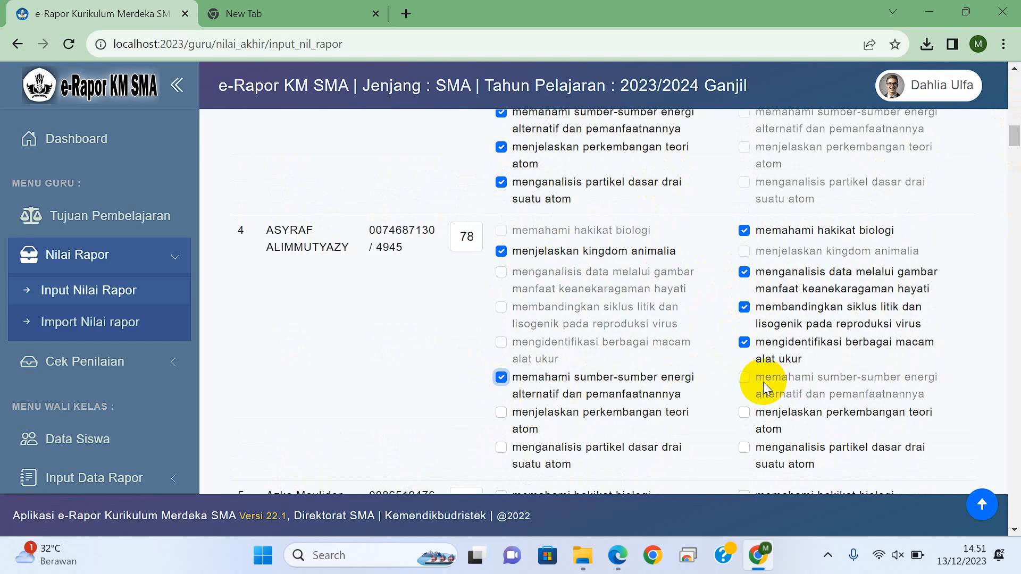
left_click(501, 378)
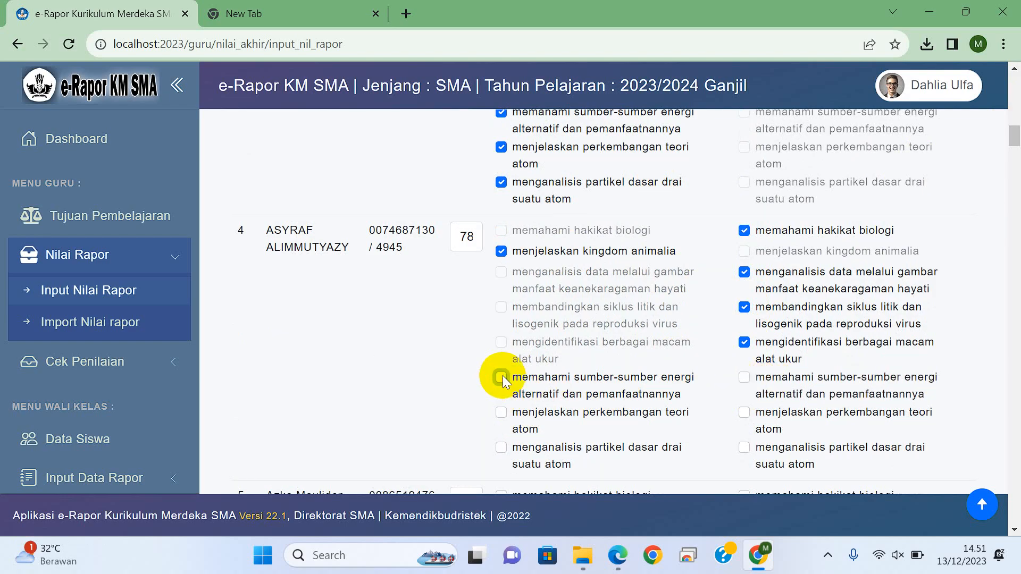
left_click(501, 378)
left_click(502, 378)
Step: Mark learning objective 6 as needing improvement and objectives 7 and 8 as optimally achieved for the fourth student
left_click(744, 378)
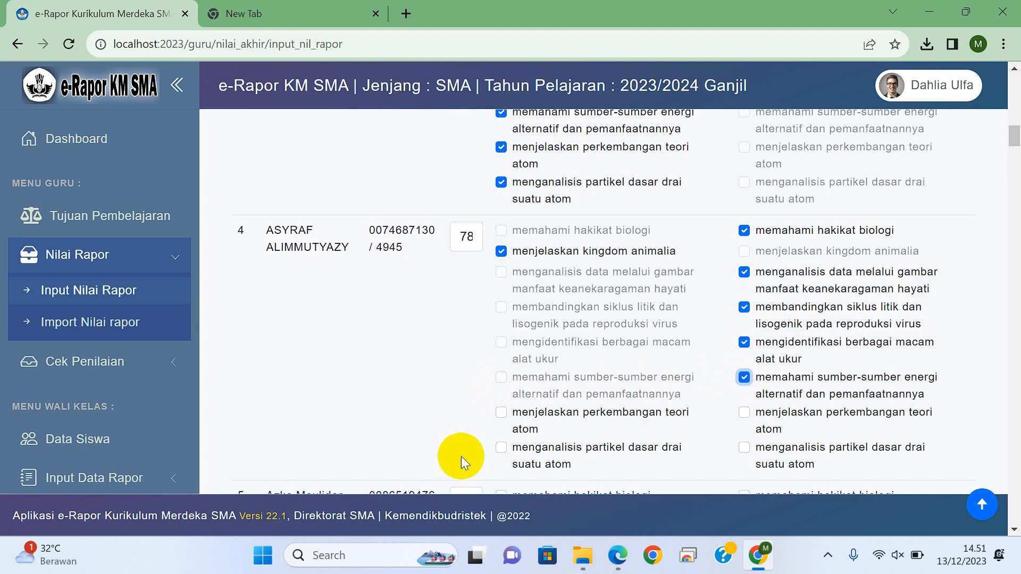
left_click(501, 413)
left_click(501, 447)
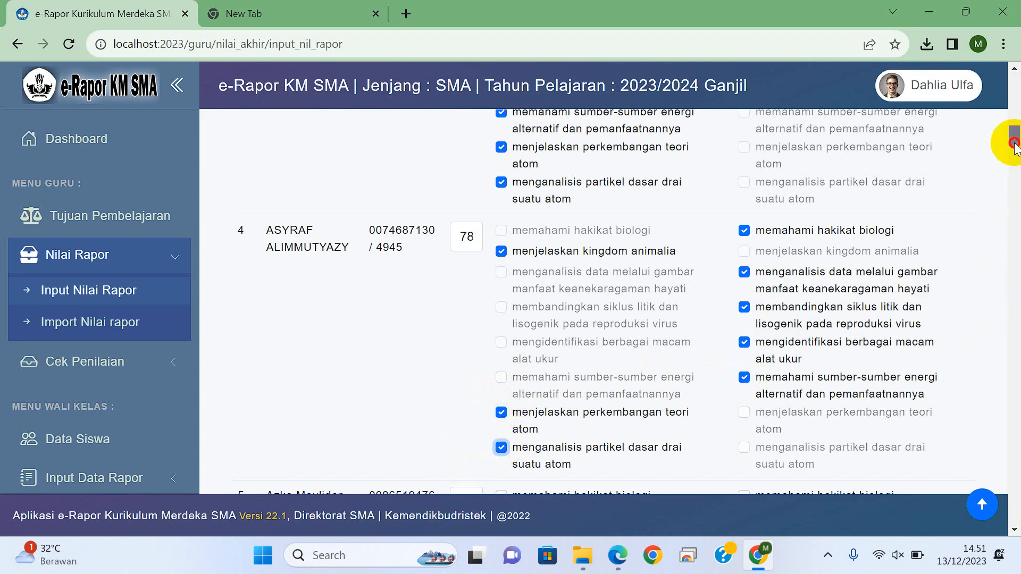
Step: Enter 85 as the fifth student's report grade
left_click_drag(1013, 143, 1009, 146)
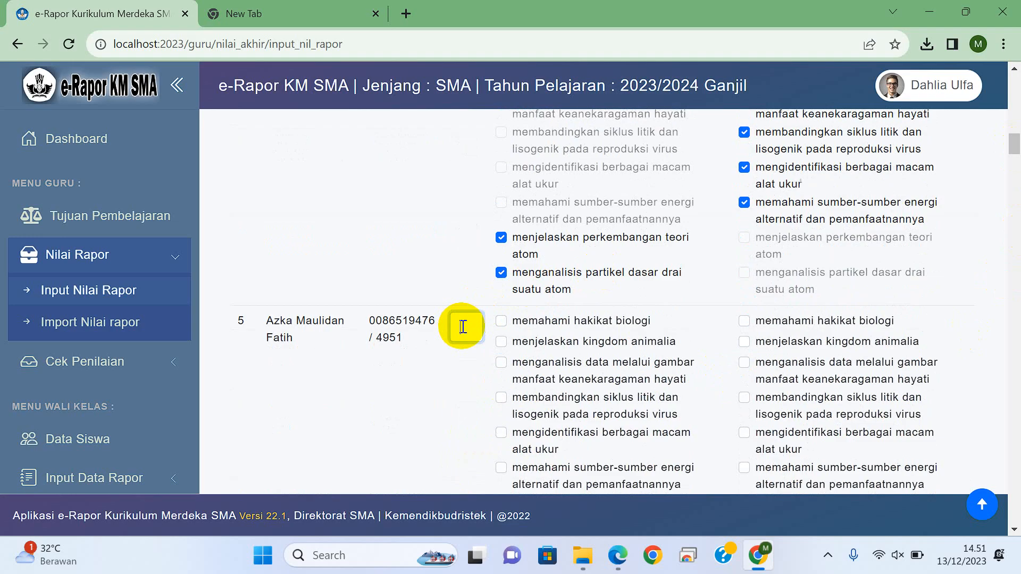
left_click(463, 327)
type("85")
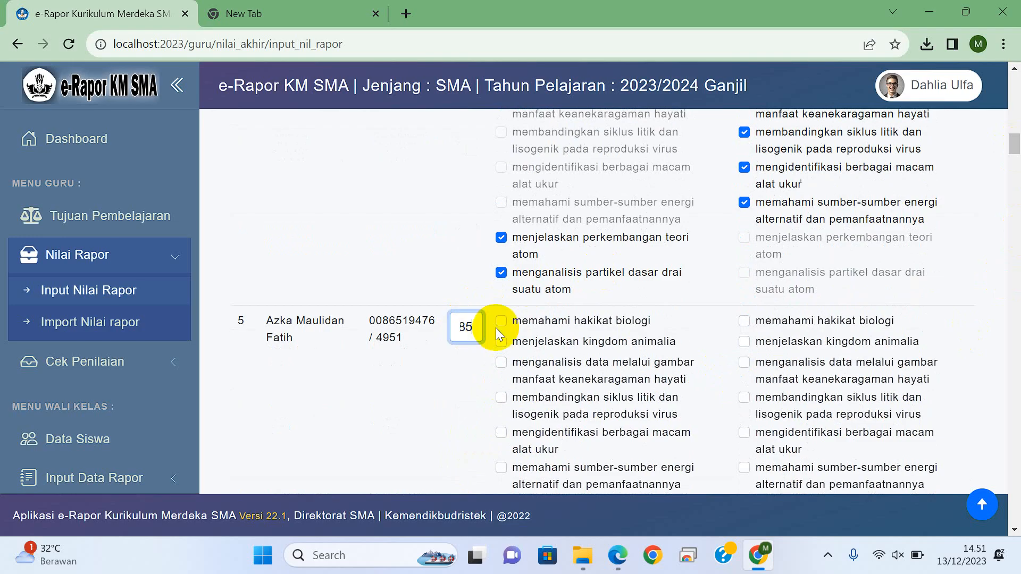
Step: Mark learning objectives 1–4 as optimally achieved for the fifth student
left_click(501, 320)
left_click(502, 349)
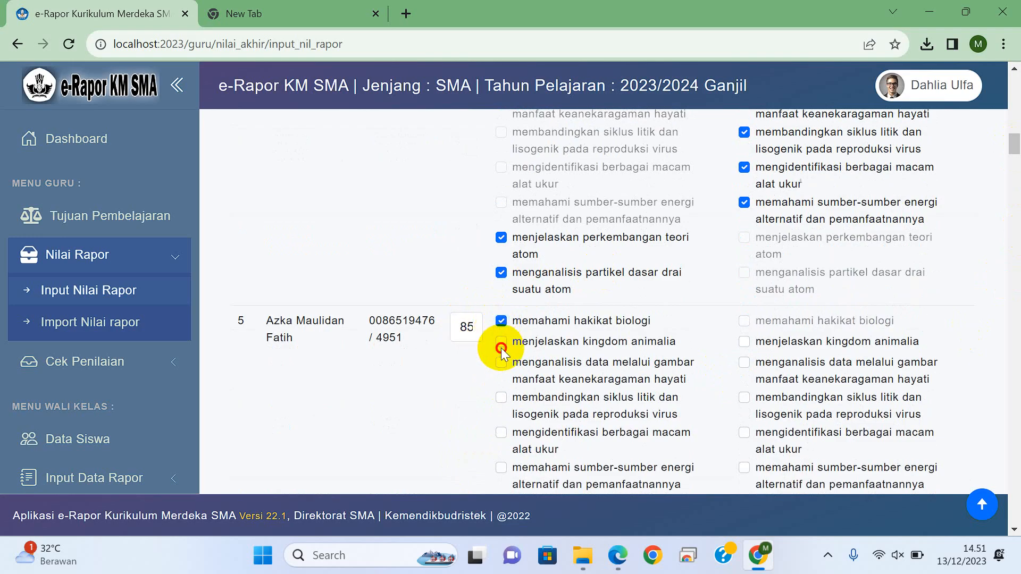
left_click(501, 341)
left_click(501, 361)
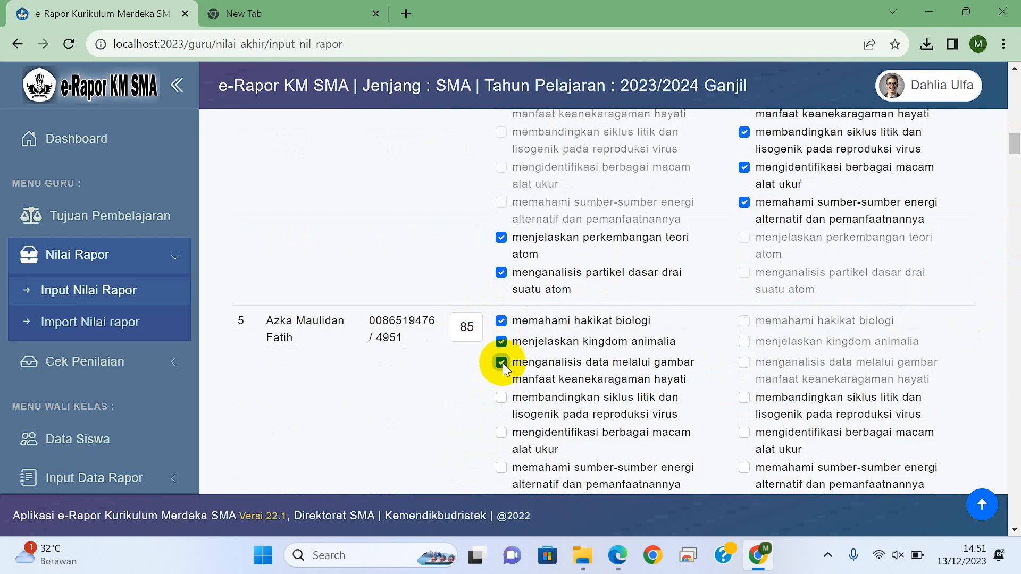
left_click(502, 397)
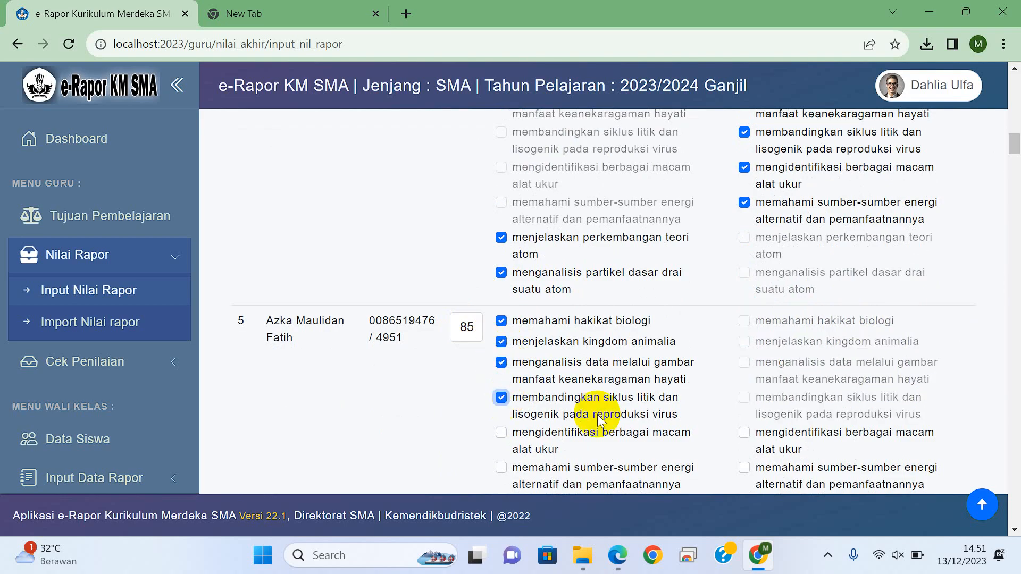
Step: Mark learning objectives 5 and 6 as needing improvement and objectives 7 and 8 as optimally achieved for the fifth student
left_click(744, 433)
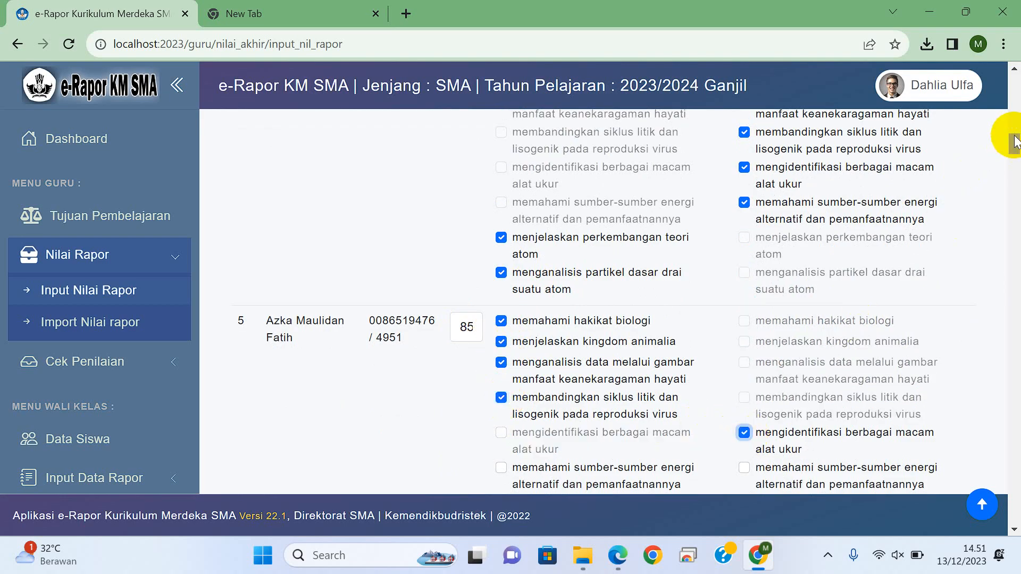
scroll(1014, 151, "down", 3)
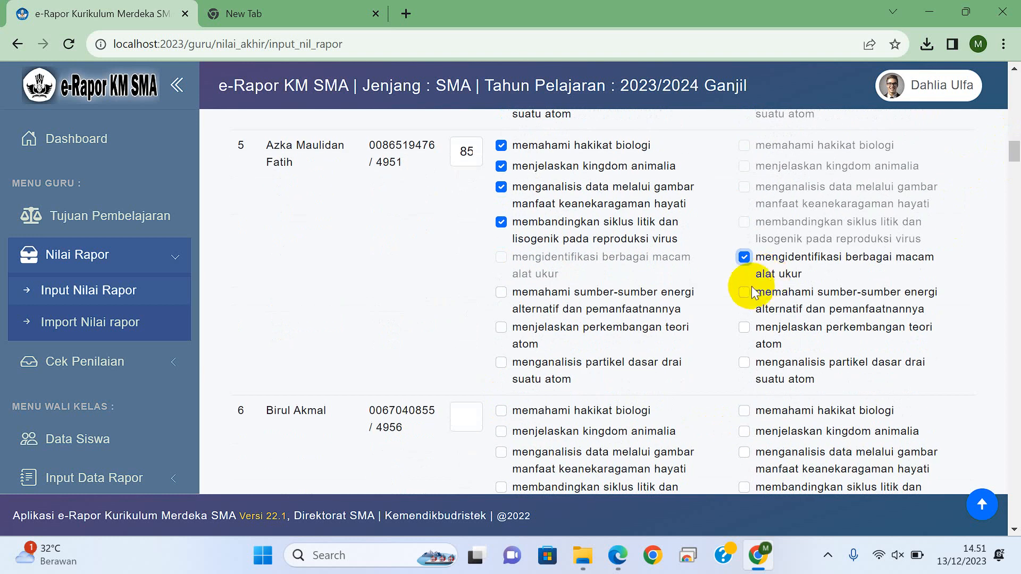
left_click(746, 293)
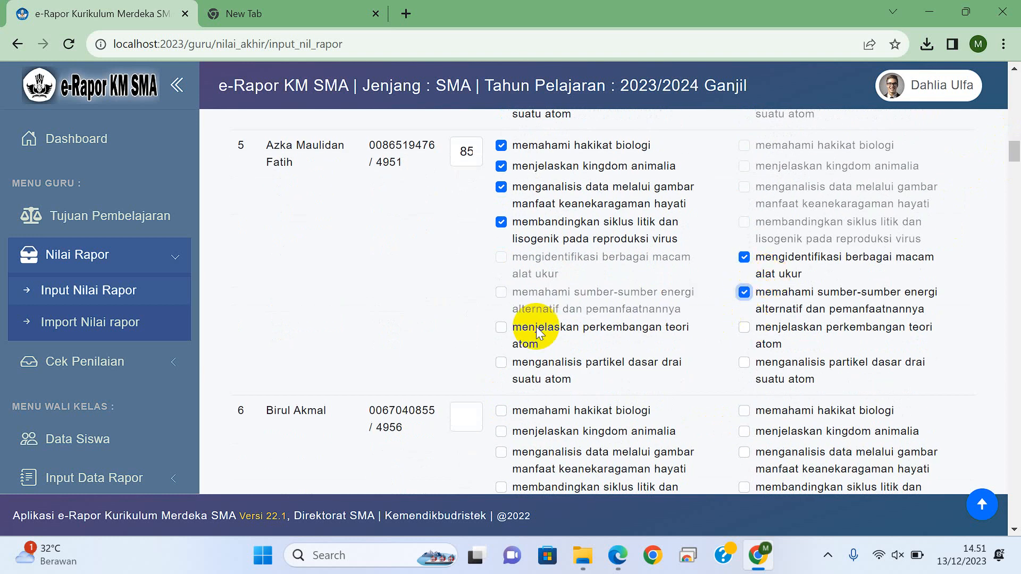
left_click(500, 327)
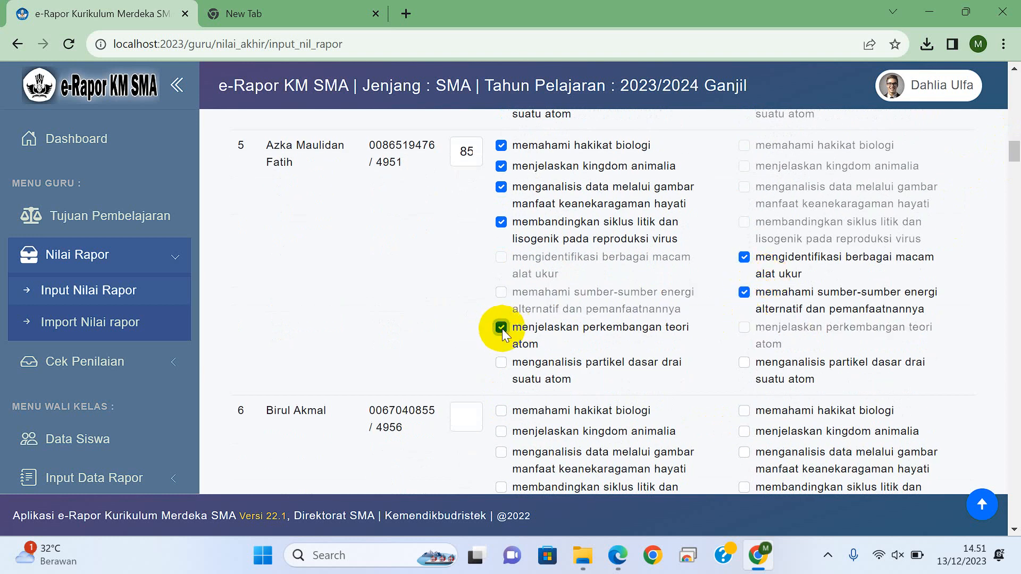
left_click(501, 364)
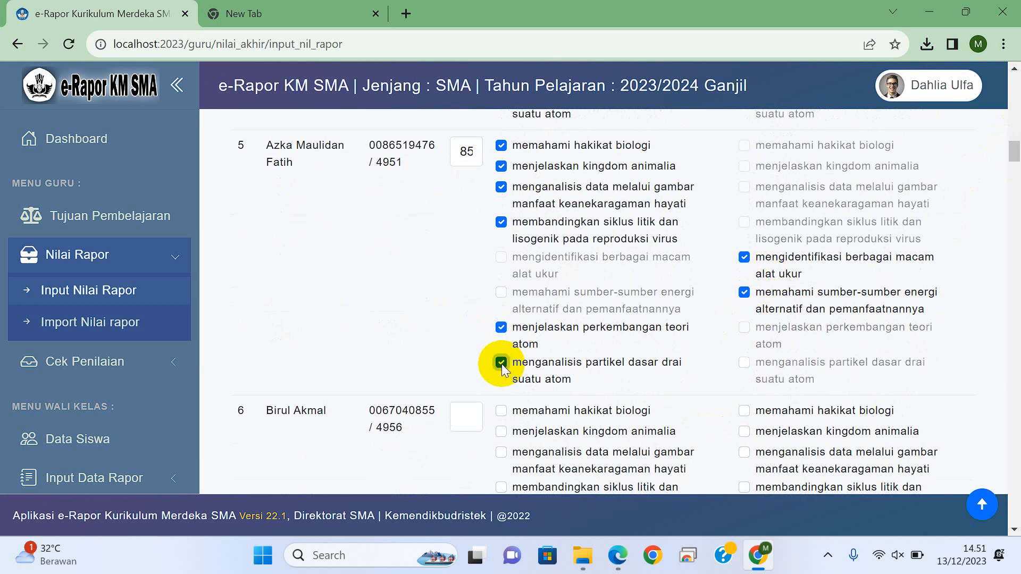
Step: Clear the fifth student's optimal mark on learning objective 7 and mark objectives 6 and 7 as needing improvement
left_click(744, 292)
left_click(501, 292)
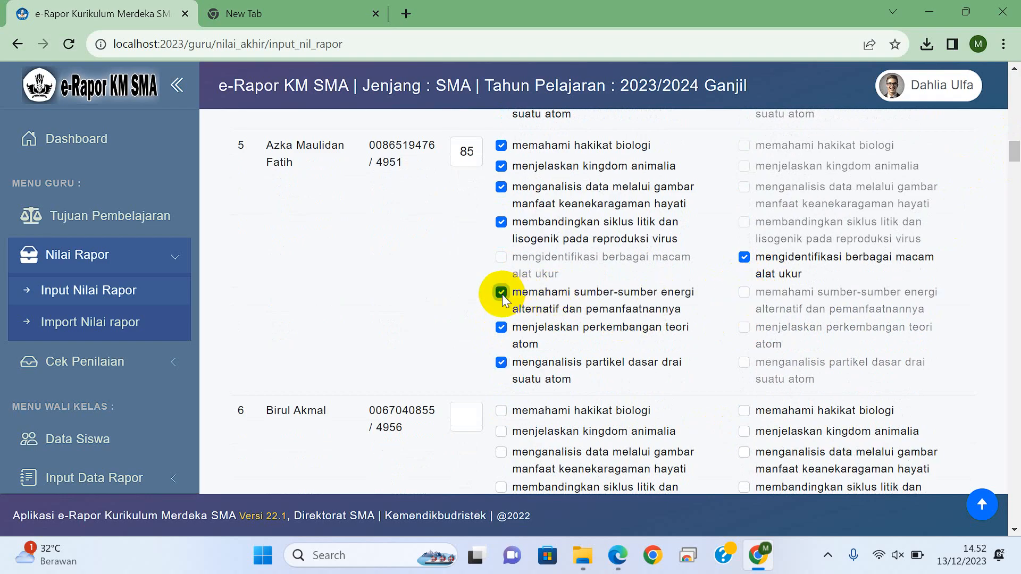
left_click(501, 292)
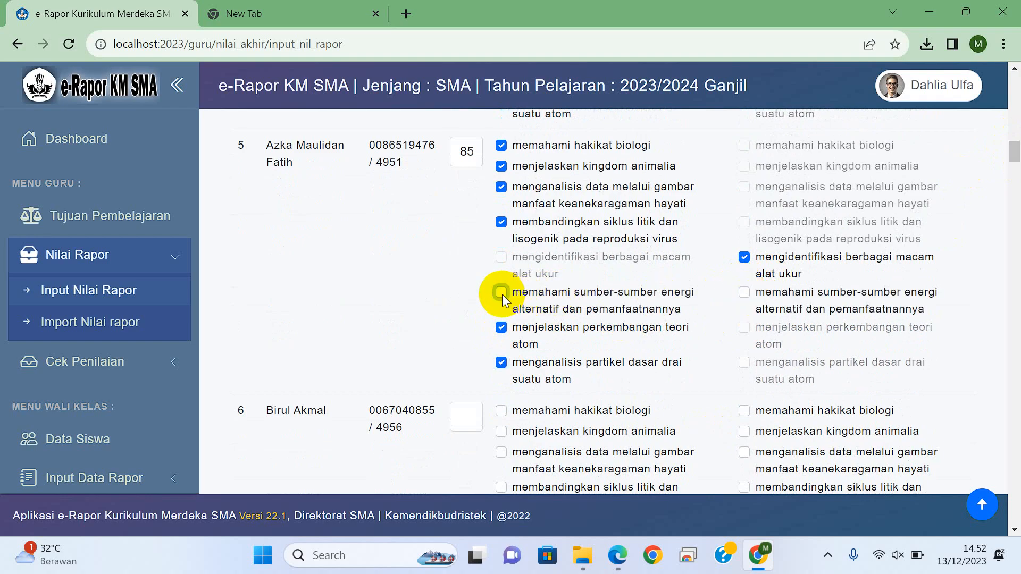
left_click(500, 327)
left_click(744, 292)
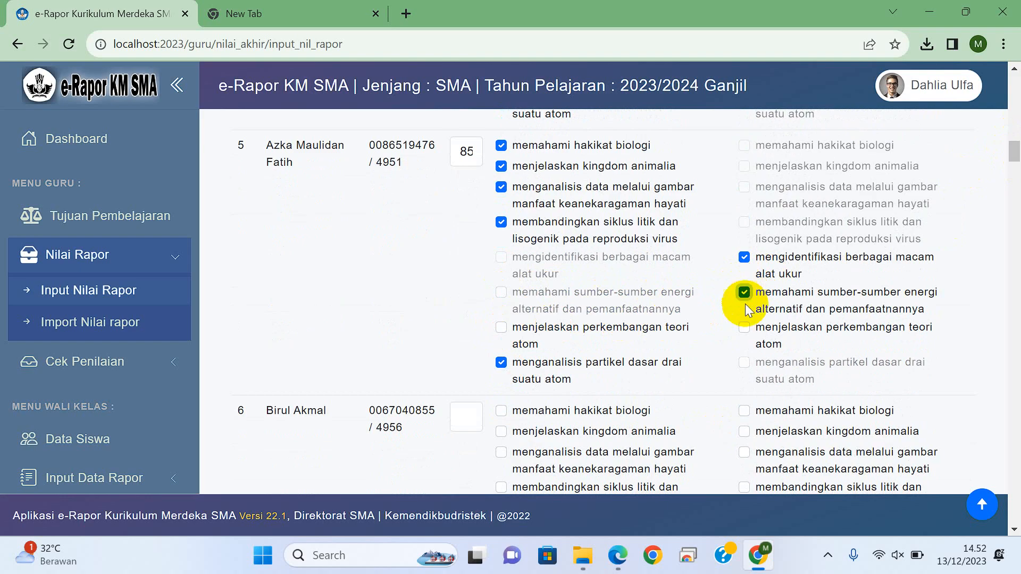
left_click(744, 327)
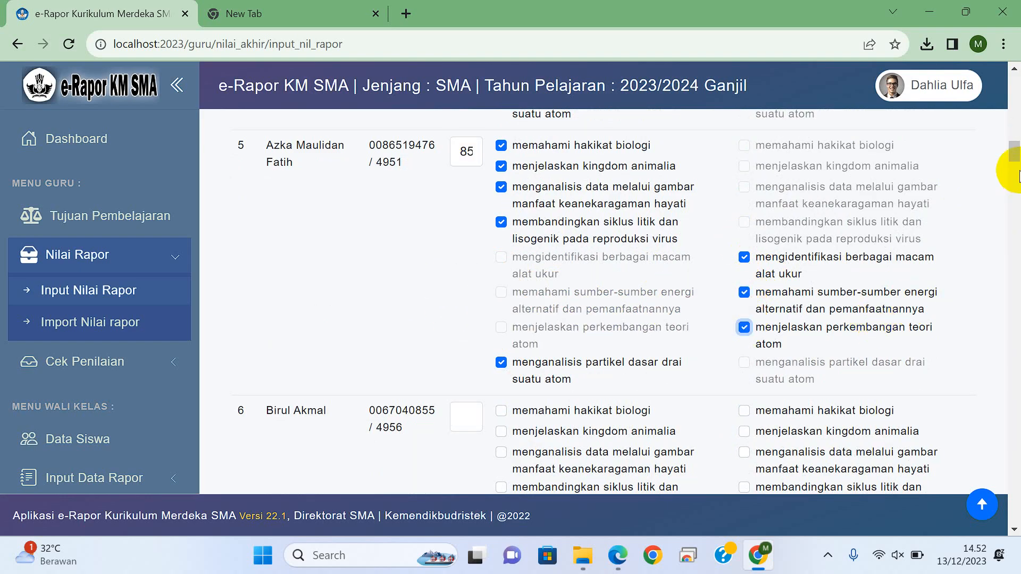
Step: Save the entered report grade data and log out of the current teacher's account
left_click_drag(1016, 149, 1015, 526)
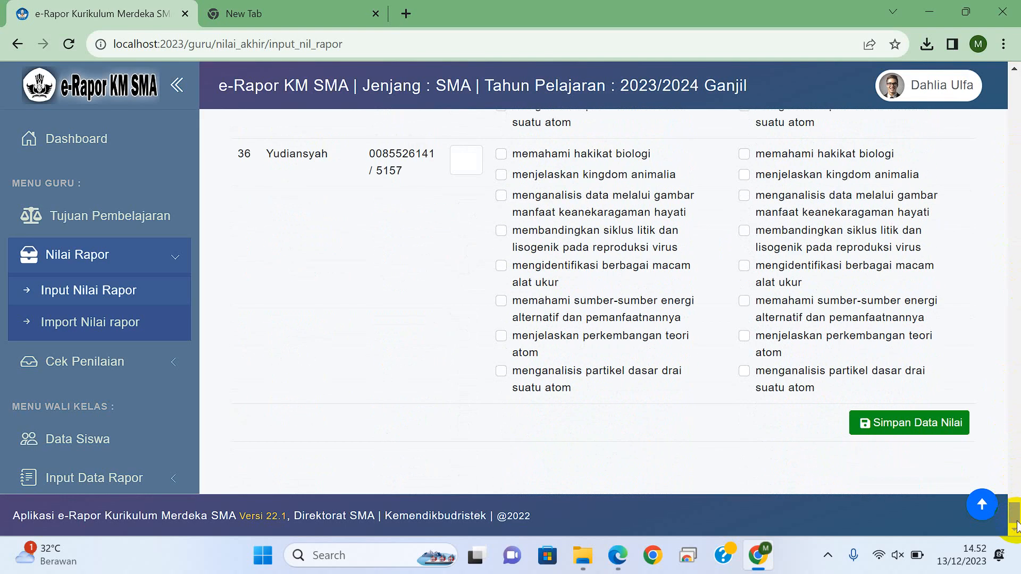
left_click(898, 427)
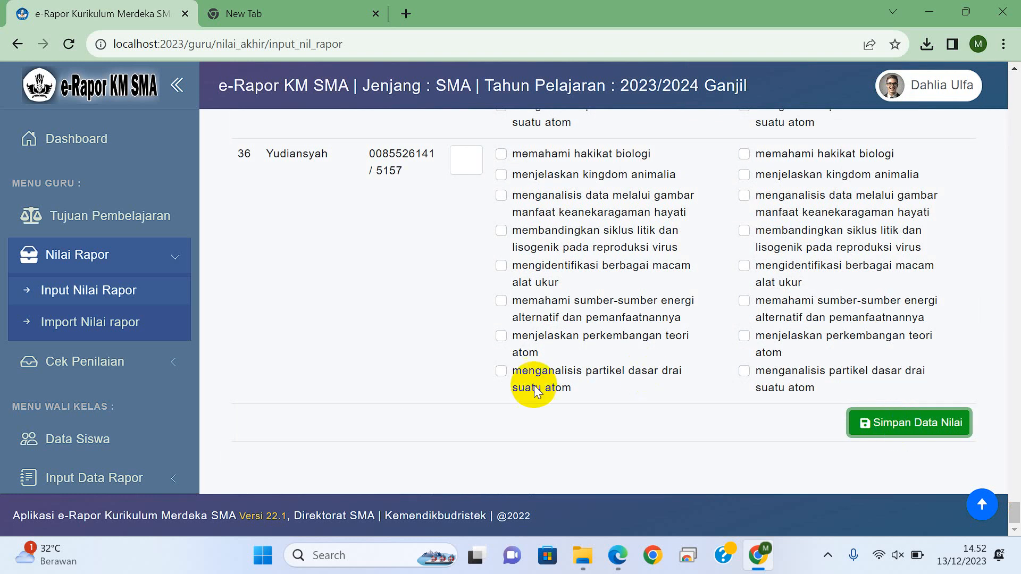
scroll(198, 293, "down", 4)
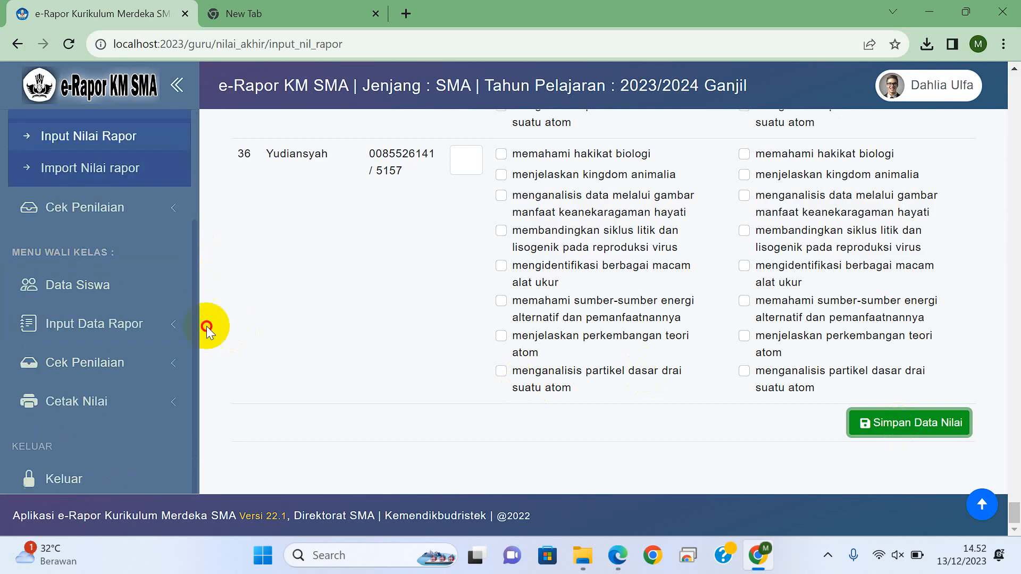
left_click(102, 443)
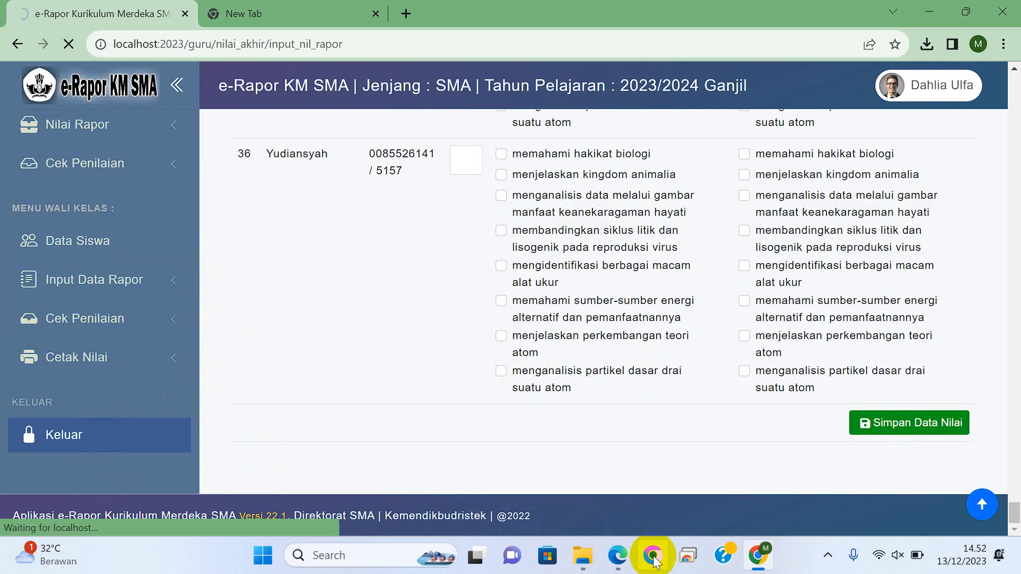
Step: Switch to Microsoft Edge and copy the username of the teacher in row 45 of the user list PDF
left_click(615, 566)
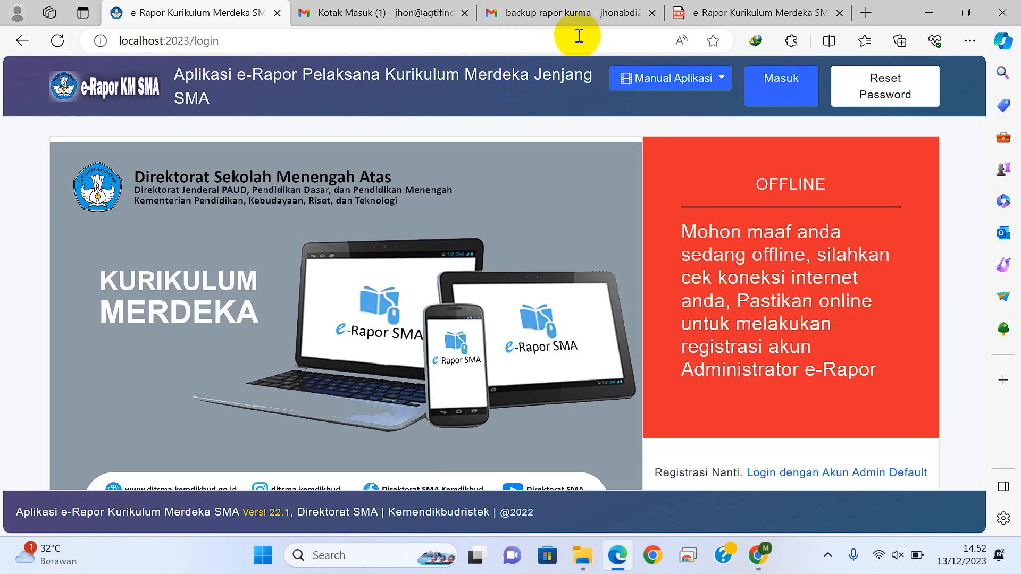
left_click(720, 15)
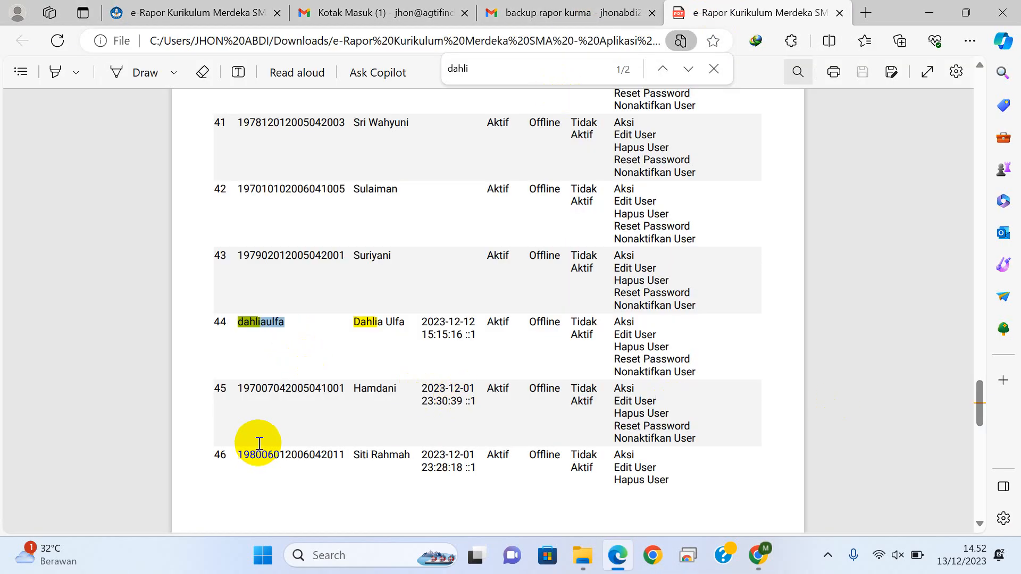
double_click(312, 391)
key("ctrl+c")
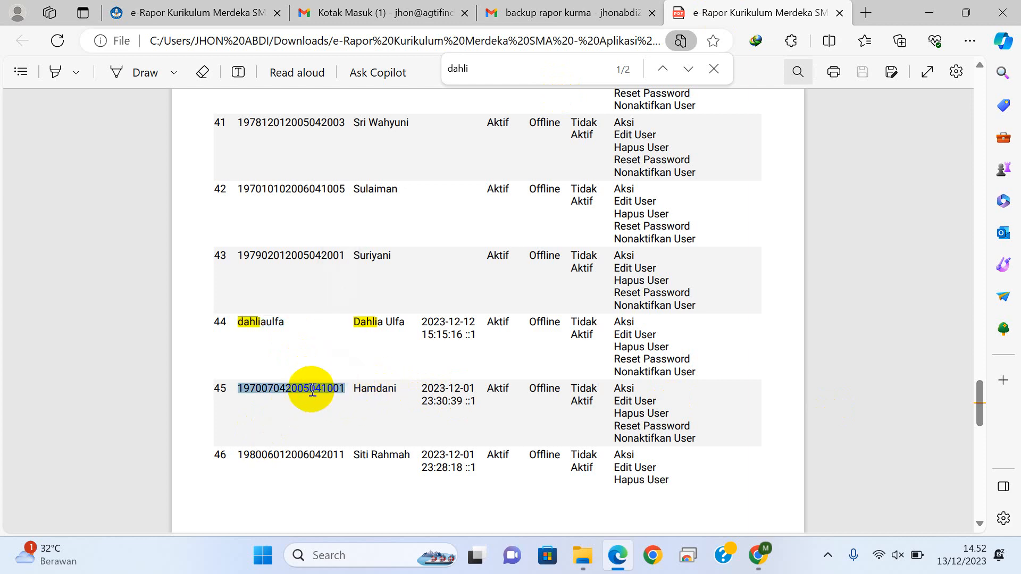
Step: Open the e-Rapor sign-in form and replace the prefilled username with the copied teacher username
left_click(229, 19)
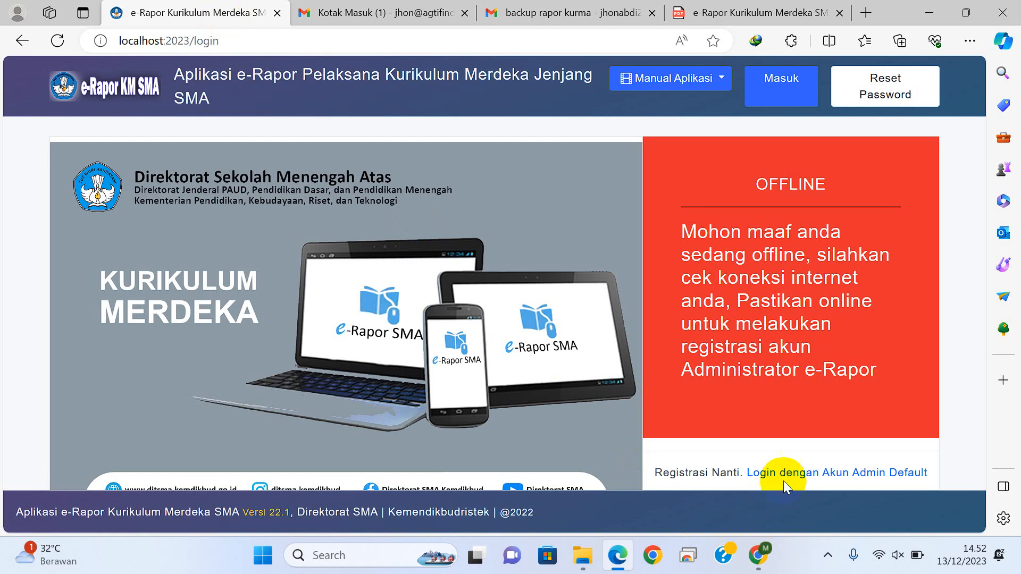
left_click(787, 480)
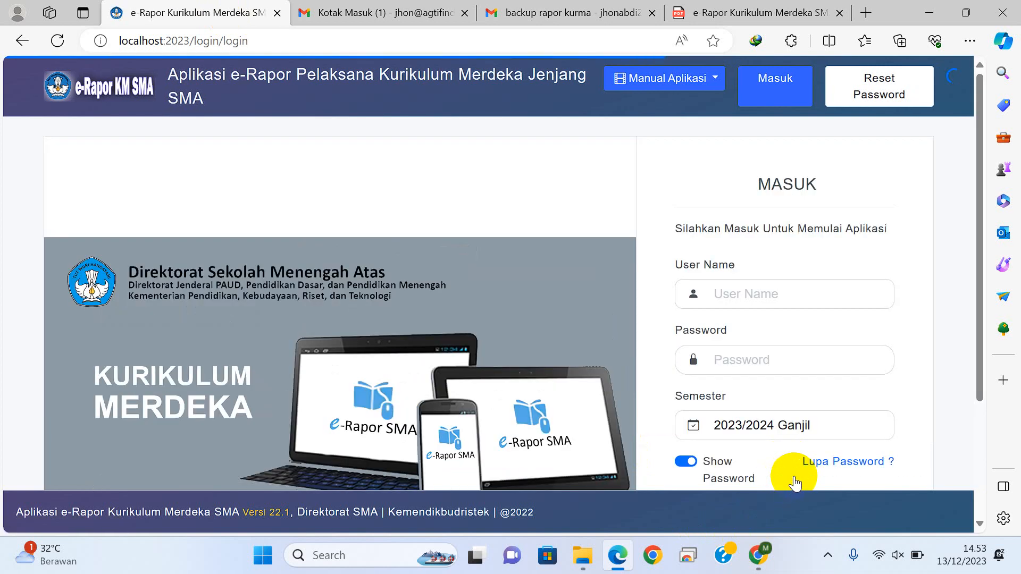
left_click_drag(808, 292, 684, 300)
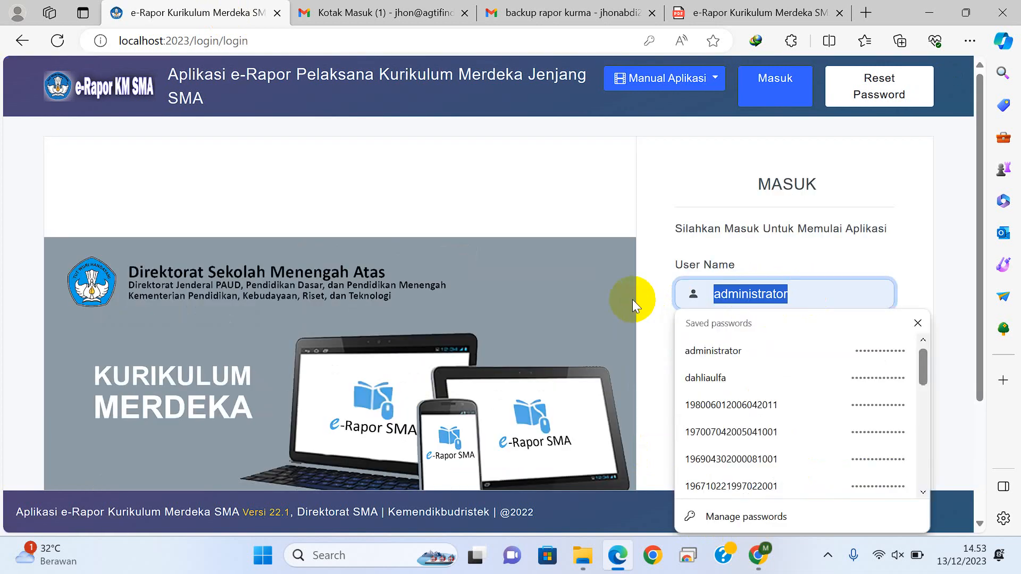
key("ctrl+v")
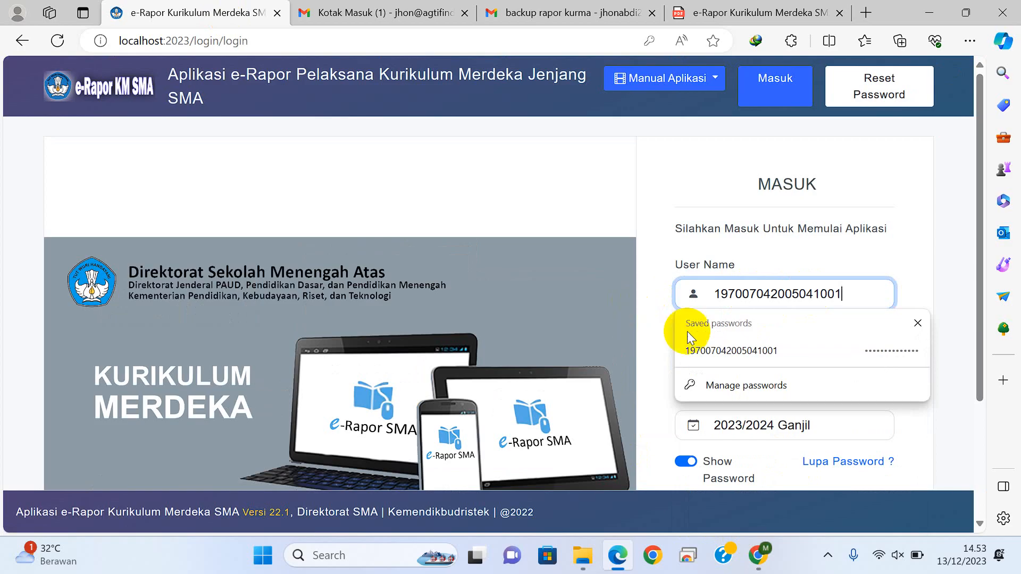
Step: Enter the account password and sign in for semester 2023/2024 Ganjil
left_click(681, 345)
type("******")
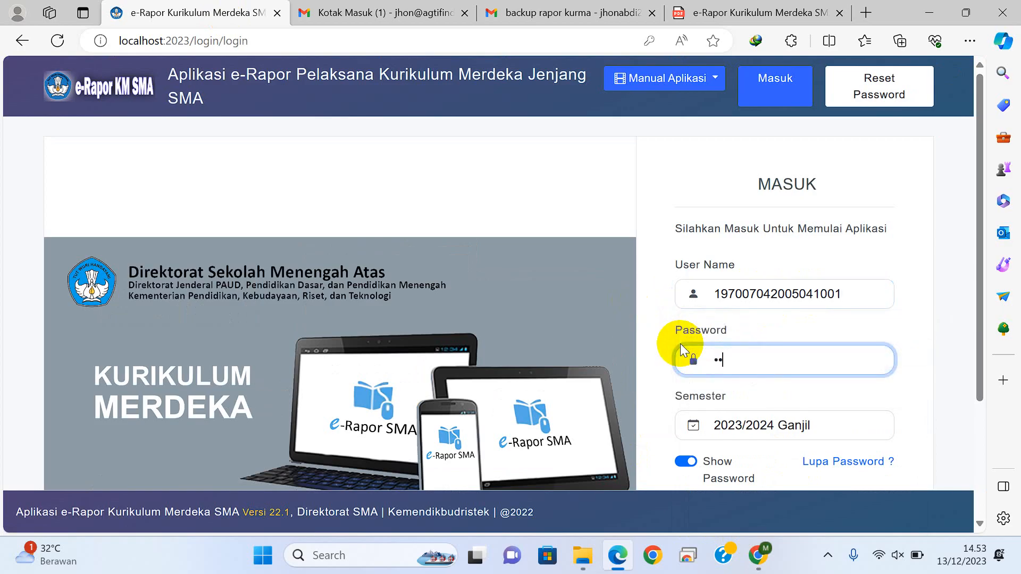
type("*******")
scroll(980, 306, "down", 3)
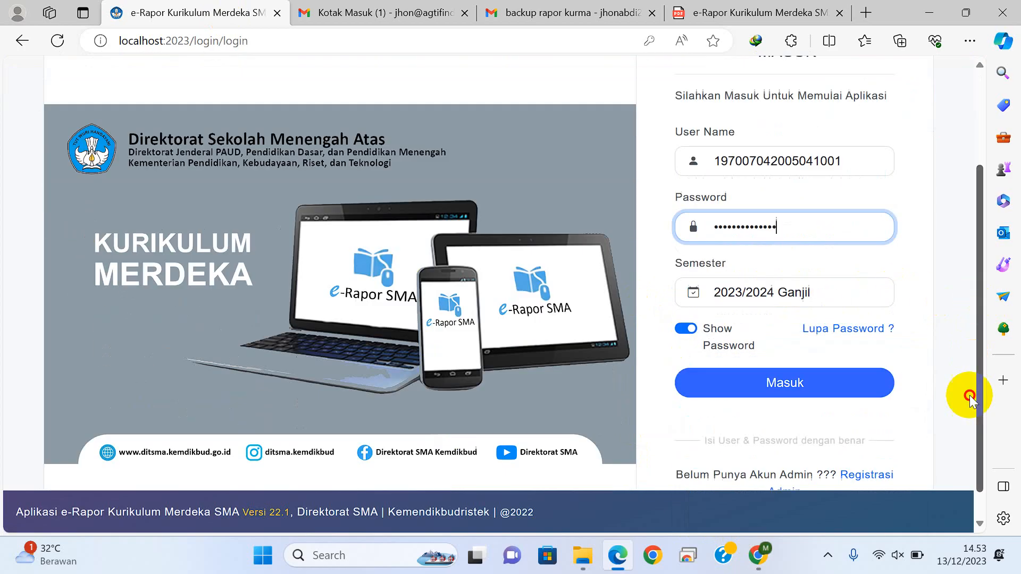
left_click(786, 351)
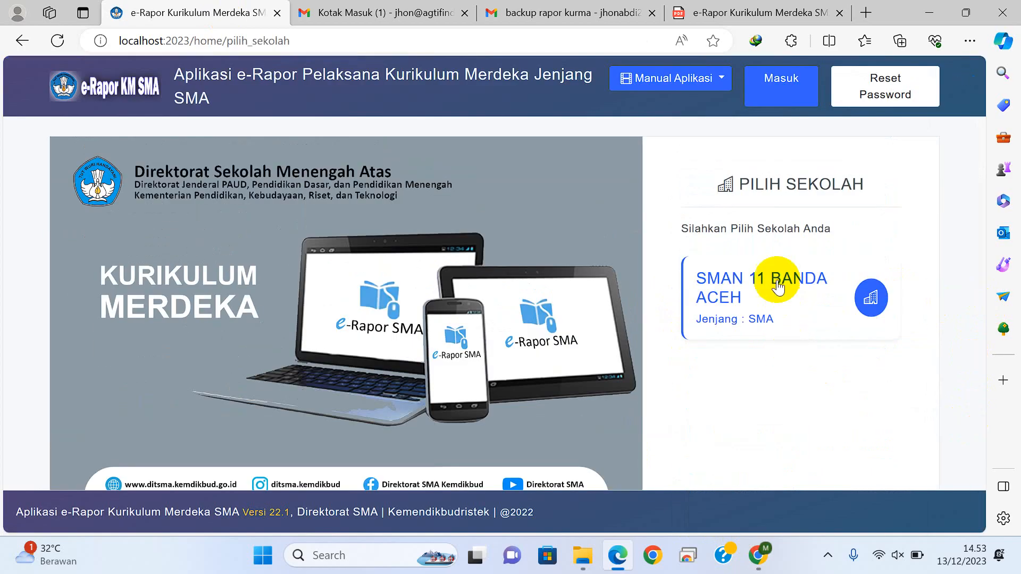
left_click(777, 287)
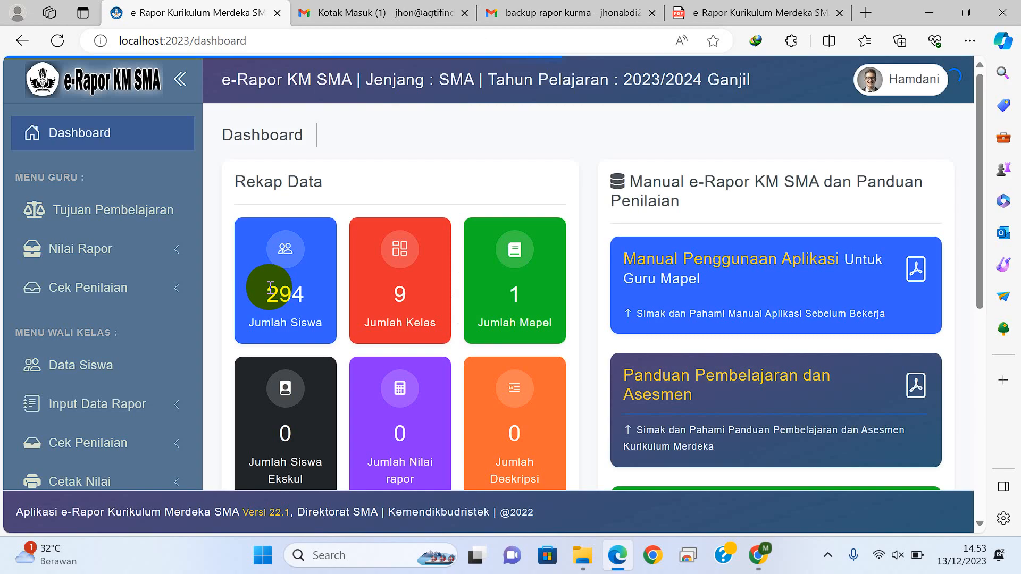
Step: Open the learning objectives list and view the objectives for the subject Fisika
left_click(151, 213)
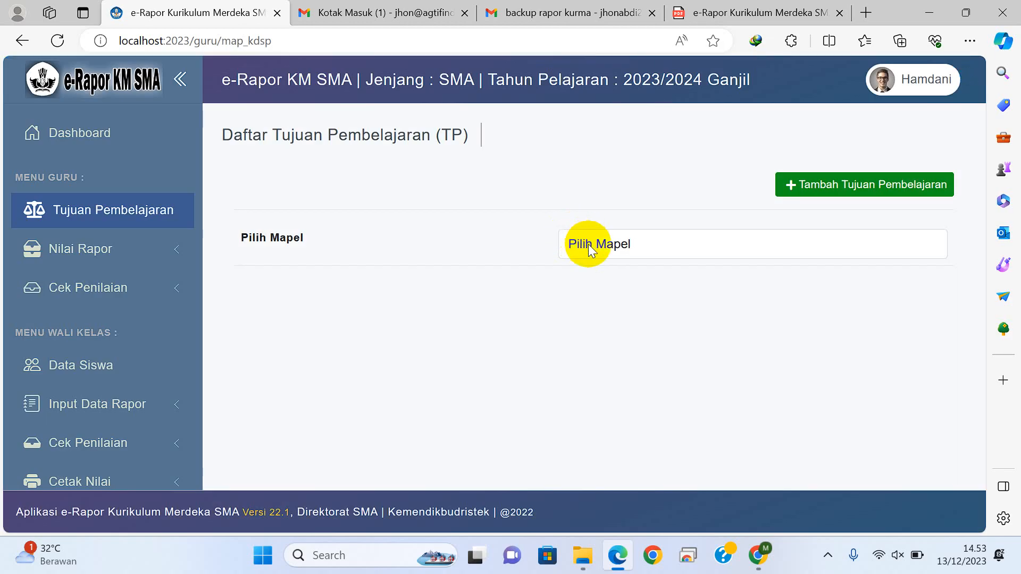
left_click(589, 250)
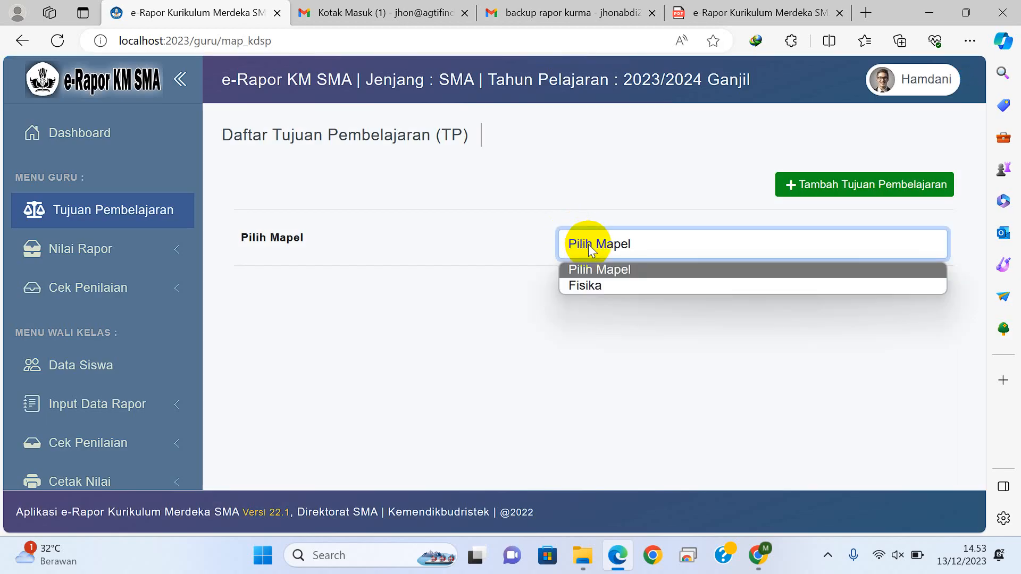
left_click(591, 285)
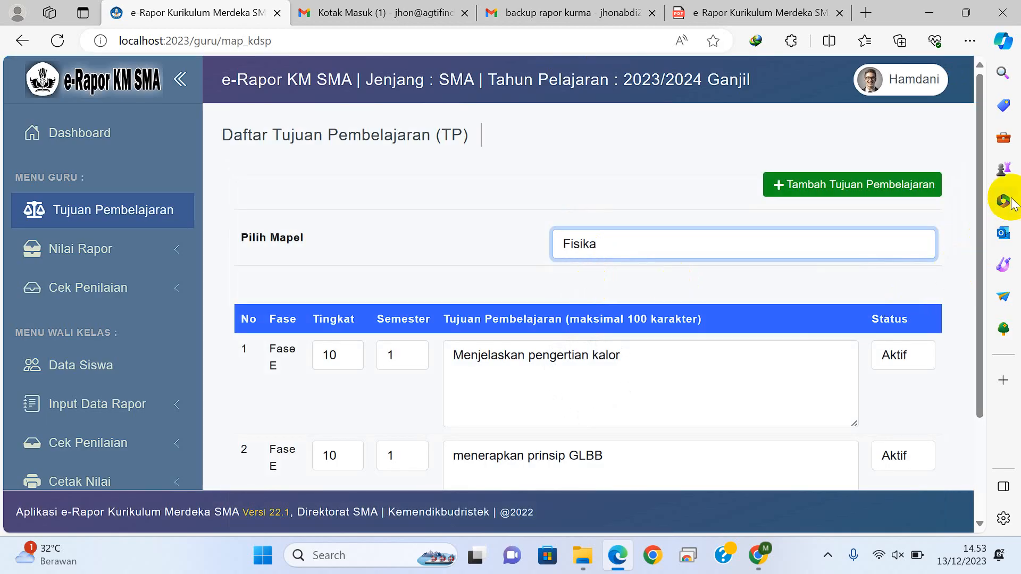
left_click_drag(976, 182, 292, 326)
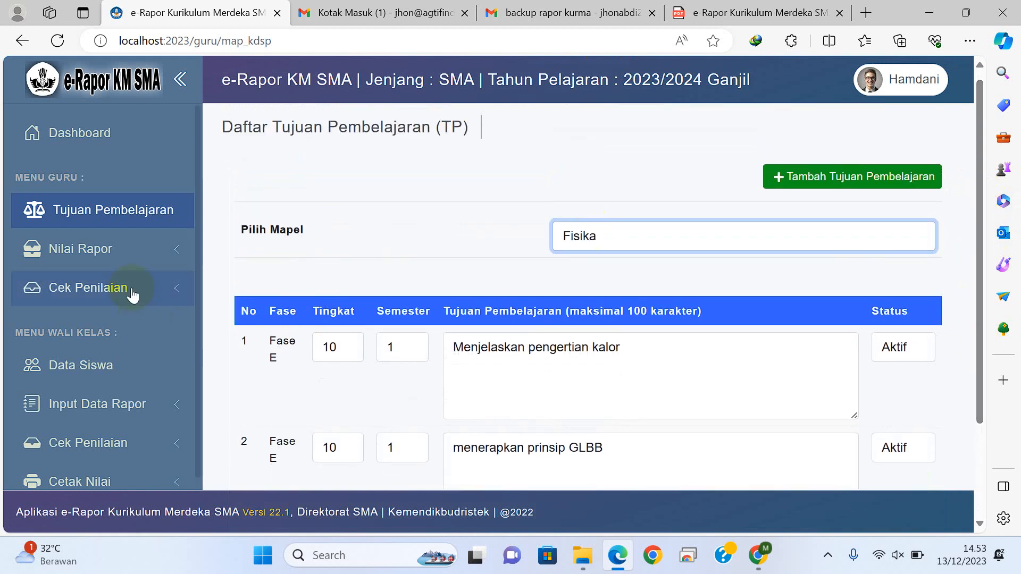
Step: Open the final report grade entry for class X-1, subject Fisika, Semester 1, and view the student grade list
left_click(130, 258)
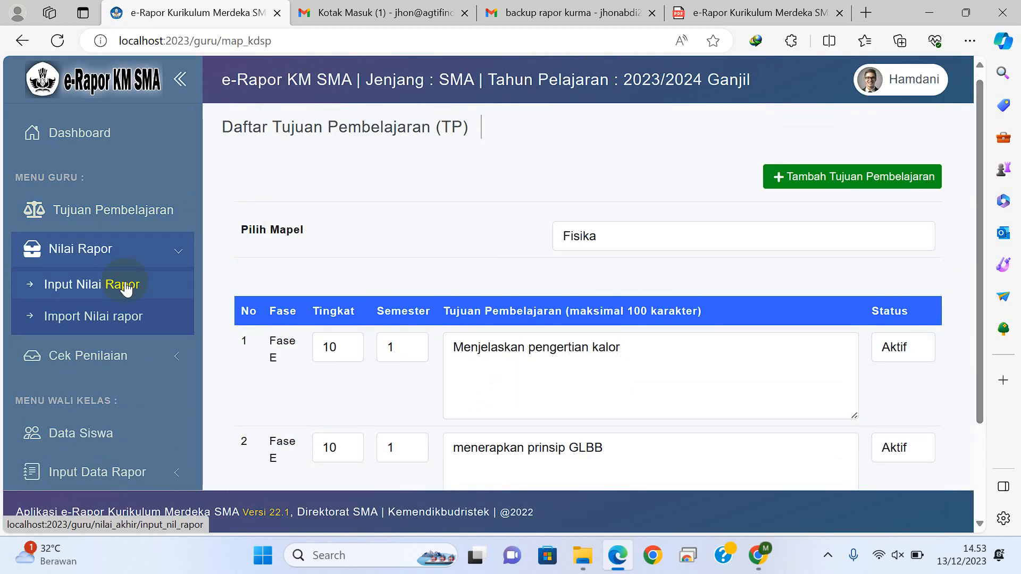
left_click(126, 288)
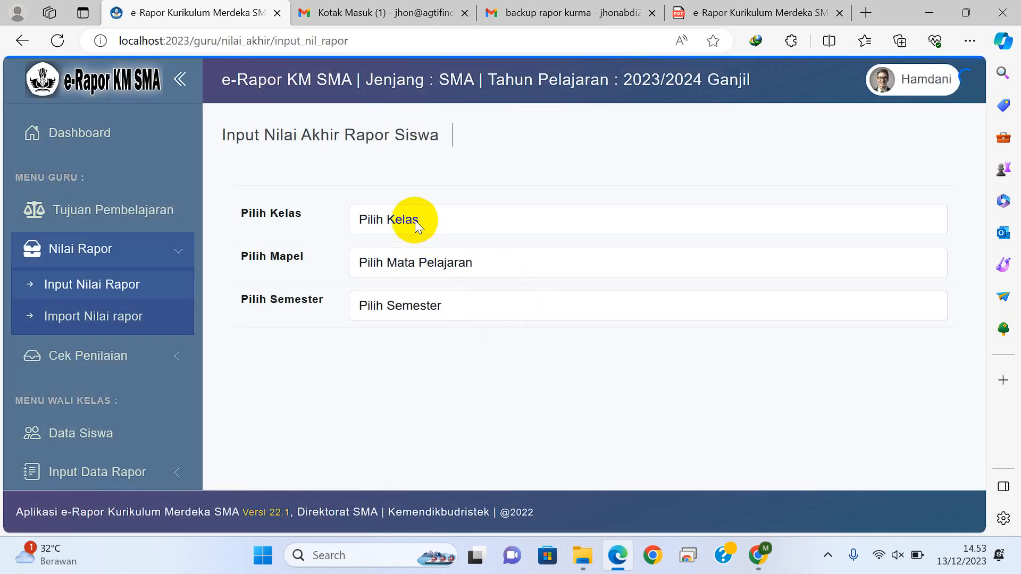
left_click(414, 220)
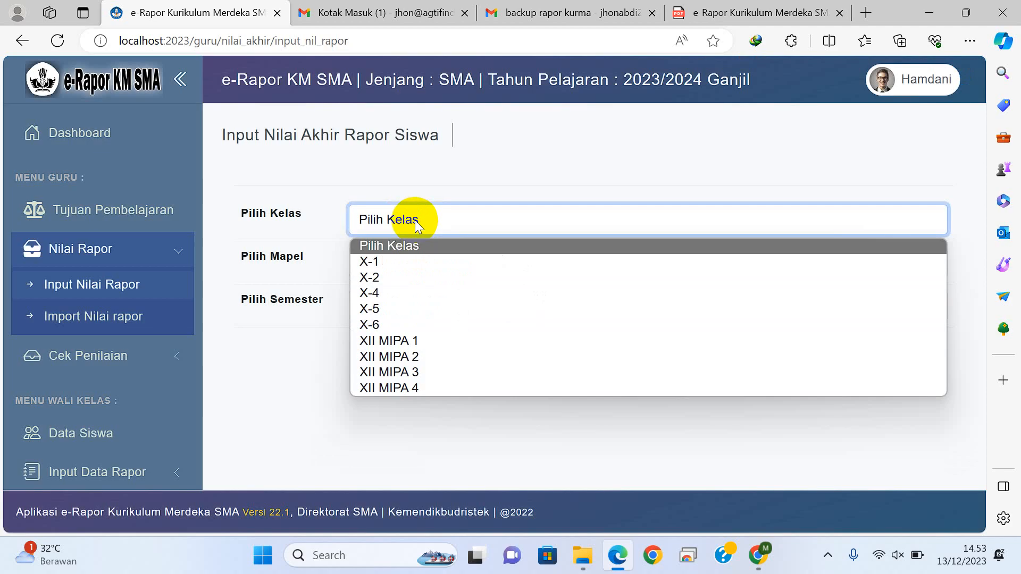
left_click(389, 260)
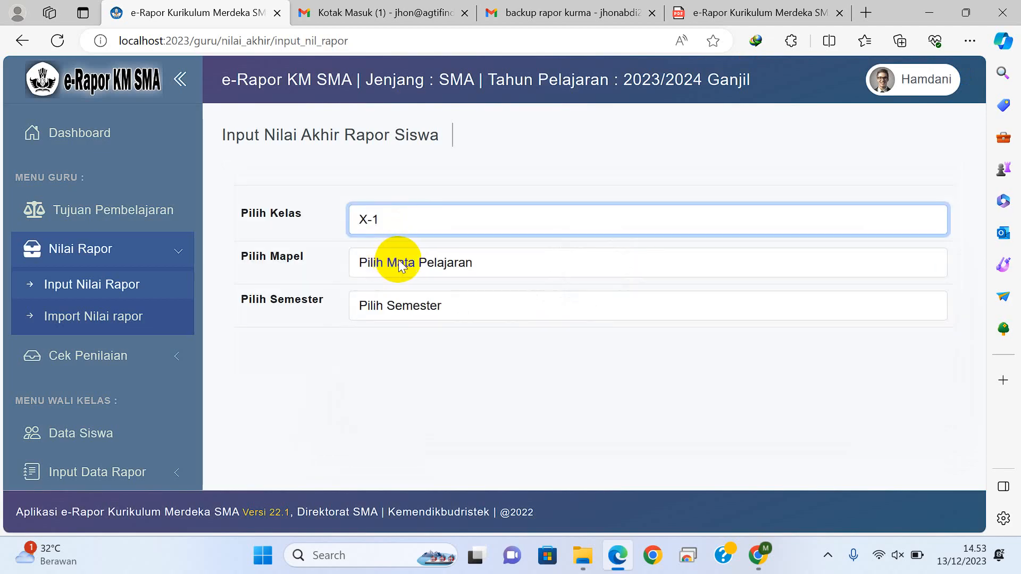
left_click(391, 263)
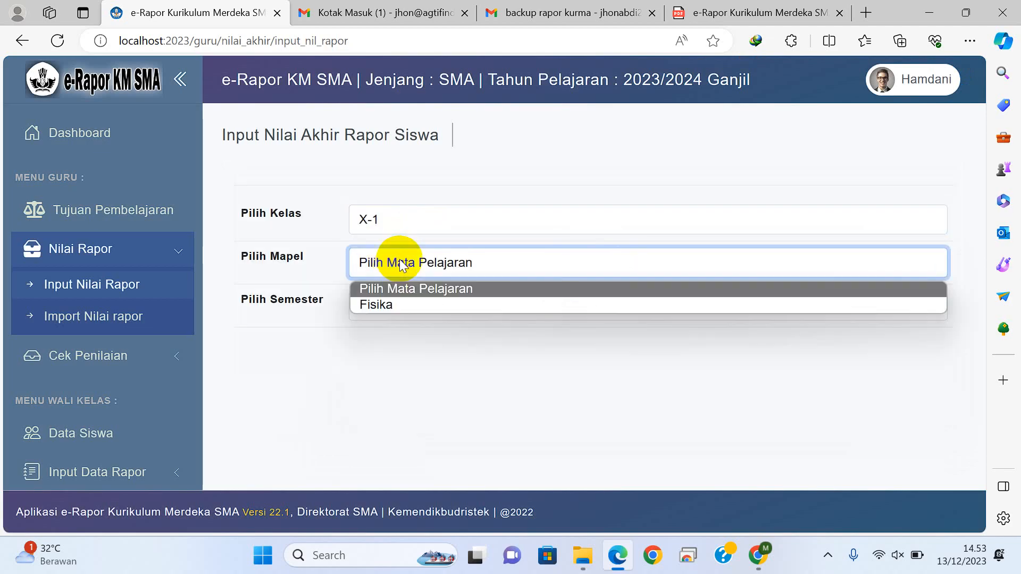
left_click(384, 306)
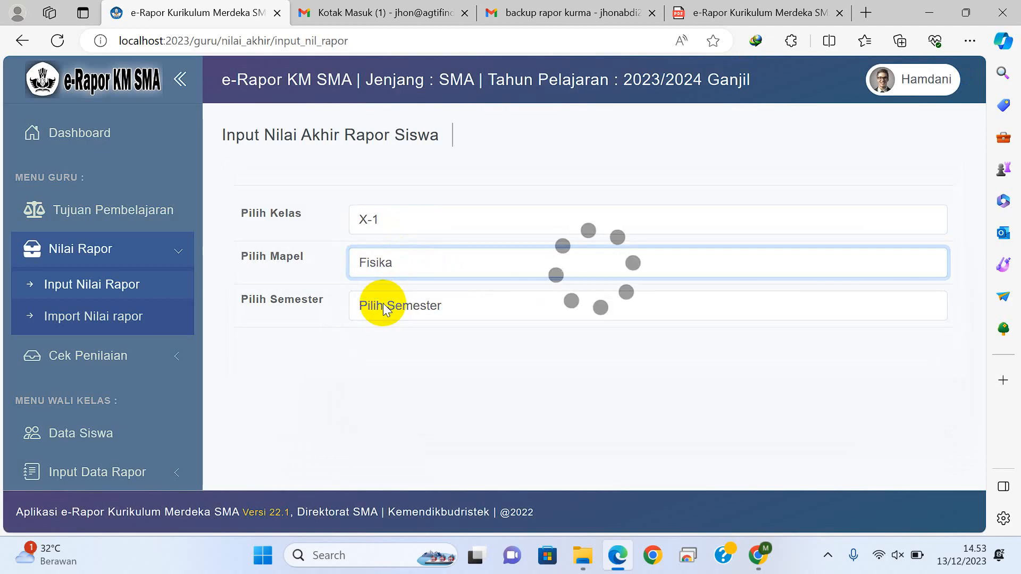
left_click(384, 307)
left_click(381, 346)
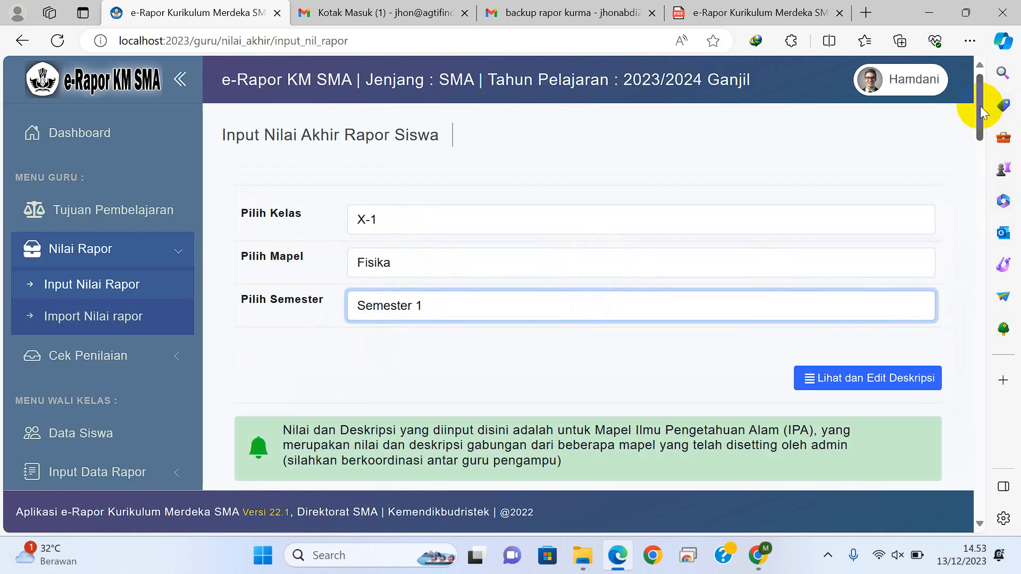
left_click_drag(976, 106, 975, 165)
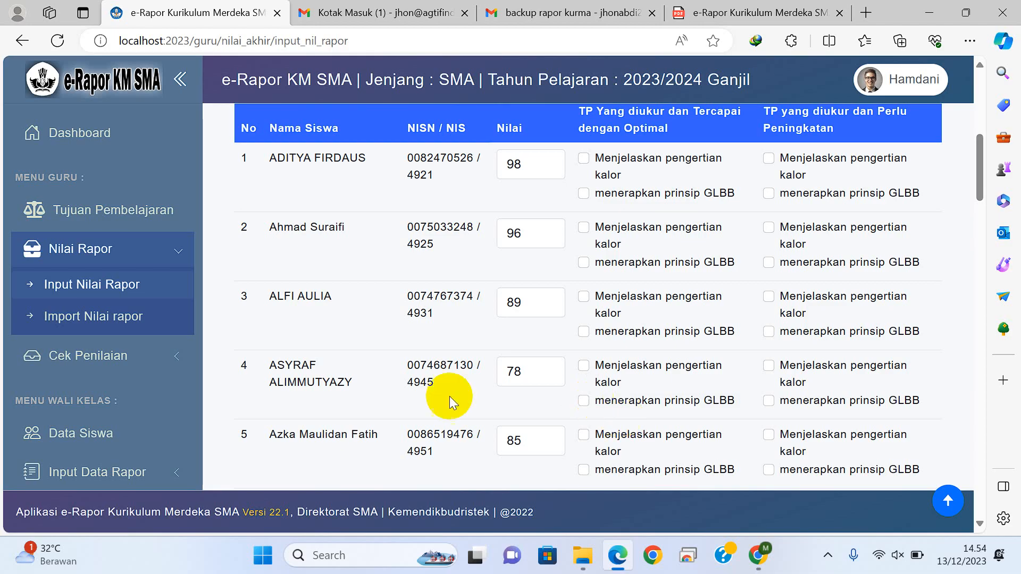
Step: Switch to Google Chrome, open the e-Rapor default admin sign-in form, and fill in the saved administrator username and password
left_click(756, 558)
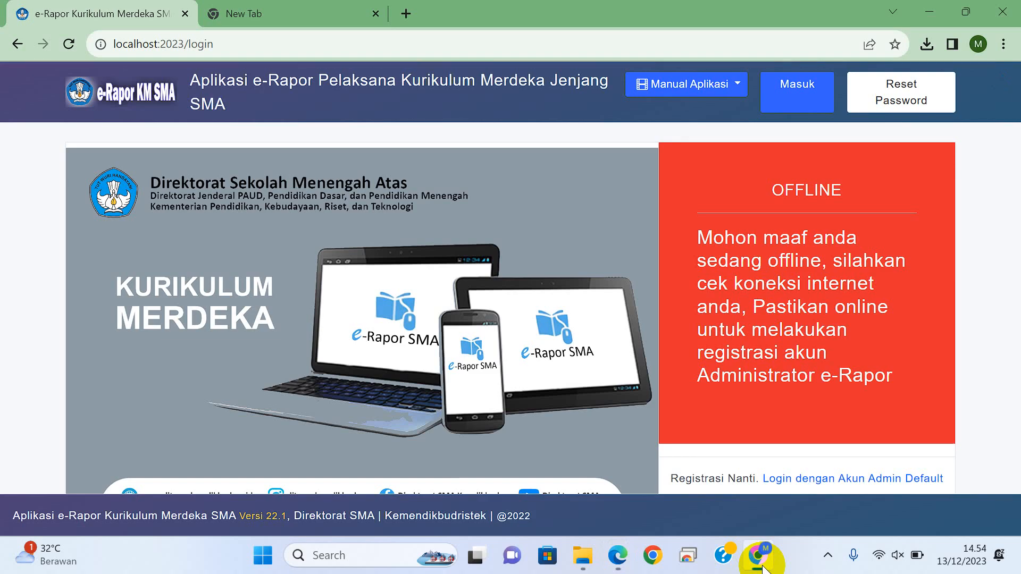
left_click(835, 484)
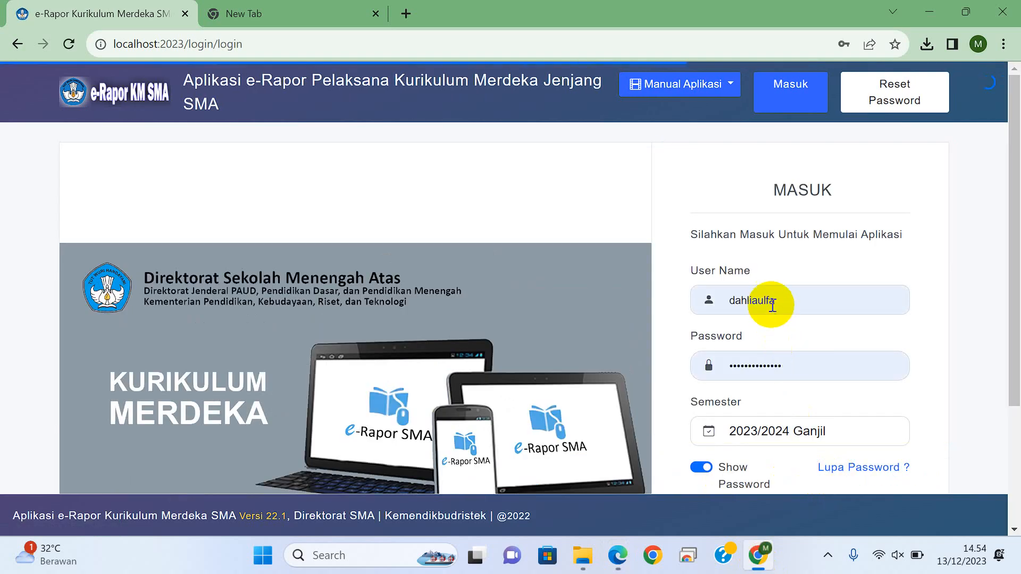
double_click(802, 299)
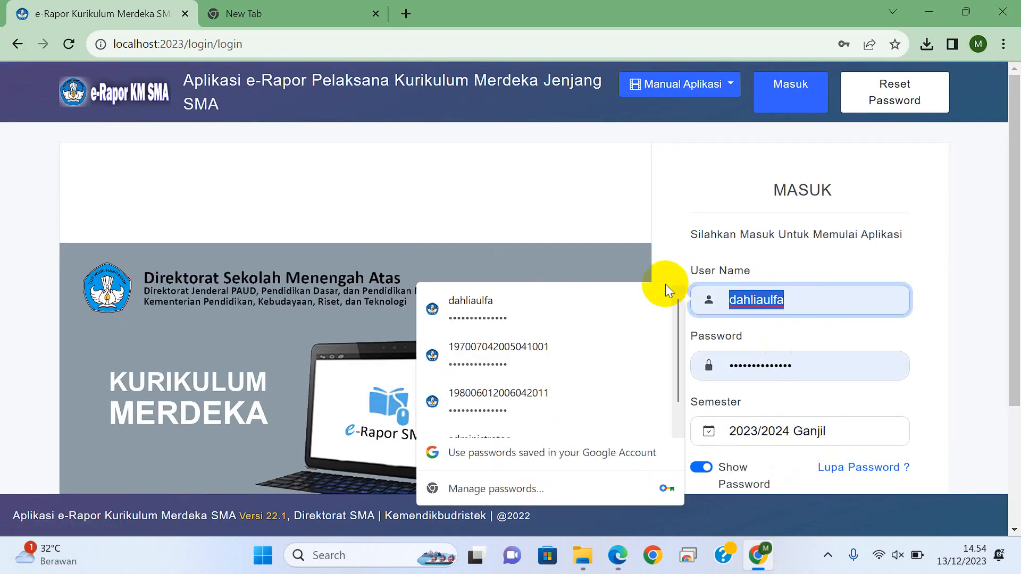
type("administrator")
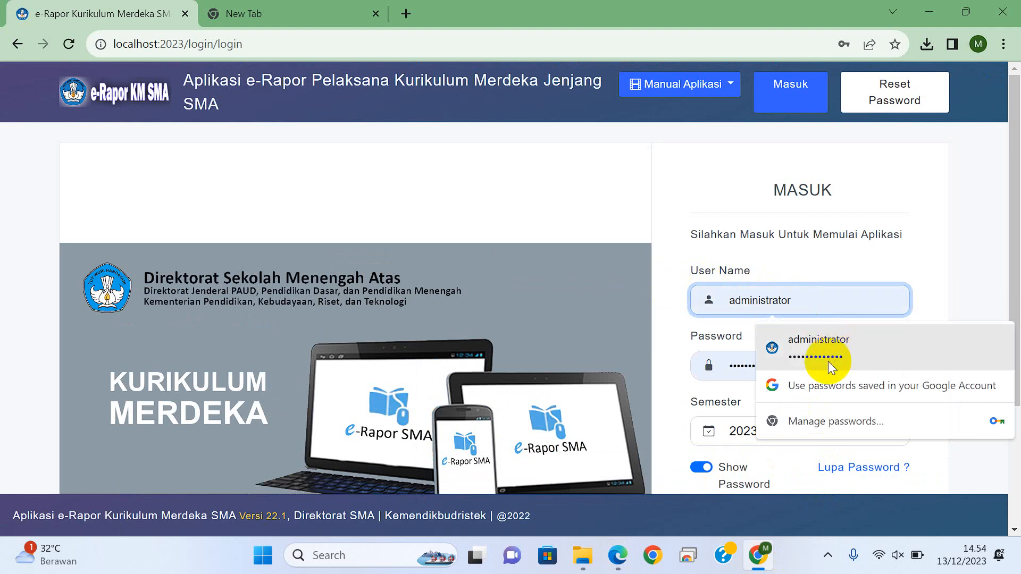
left_click(828, 362)
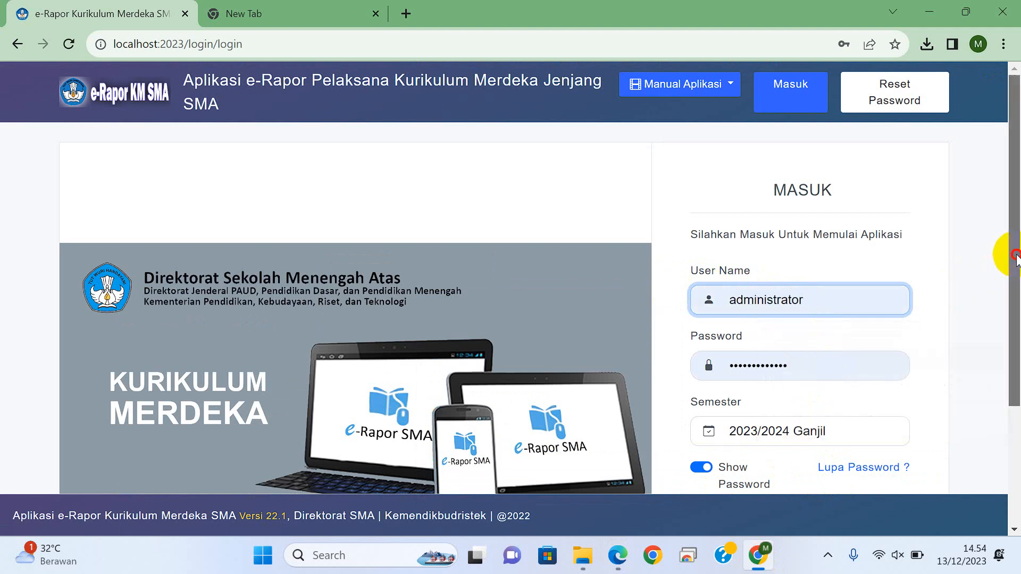
Step: Sign in as administrator for 2023/2024 Ganjil, dismiss the password notice, and choose the school SMAN 11 Banda Aceh
left_click_drag(1002, 251, 1004, 394)
left_click(820, 351)
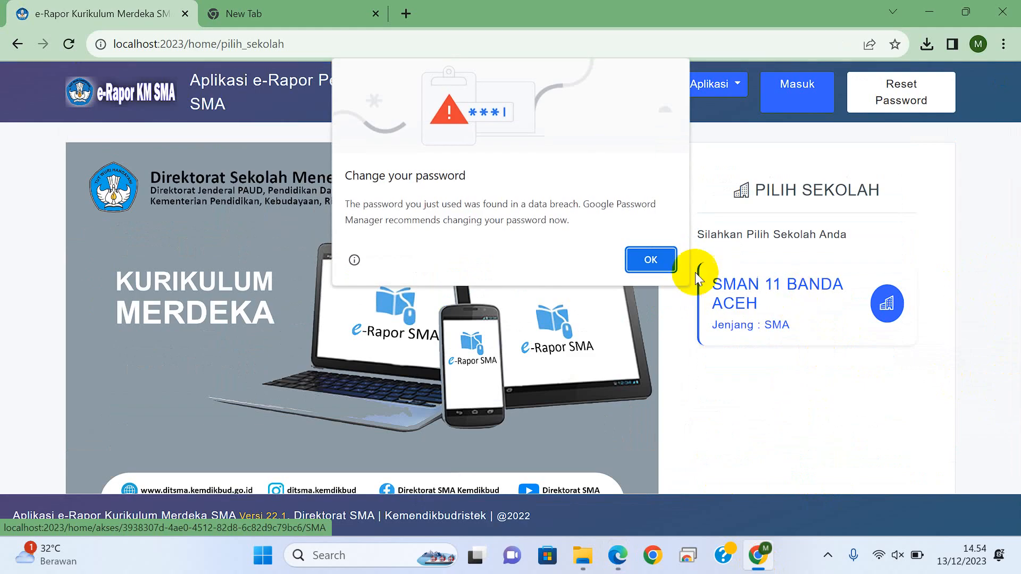
left_click(658, 259)
left_click(709, 285)
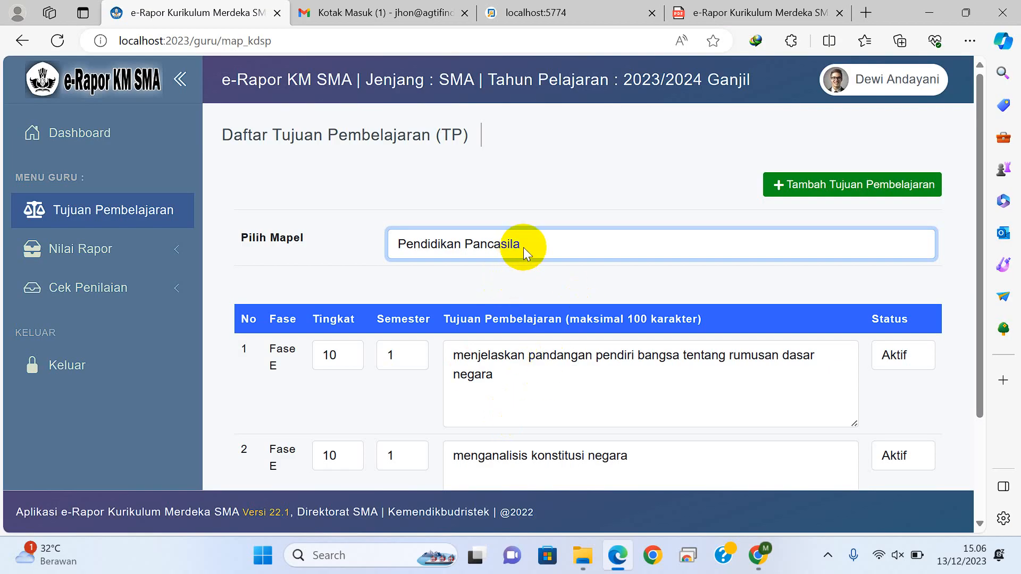
Step: In Microsoft Edge, reload the learning objectives list for the subject Pendidikan Pancasila
left_click(523, 247)
left_click(507, 267)
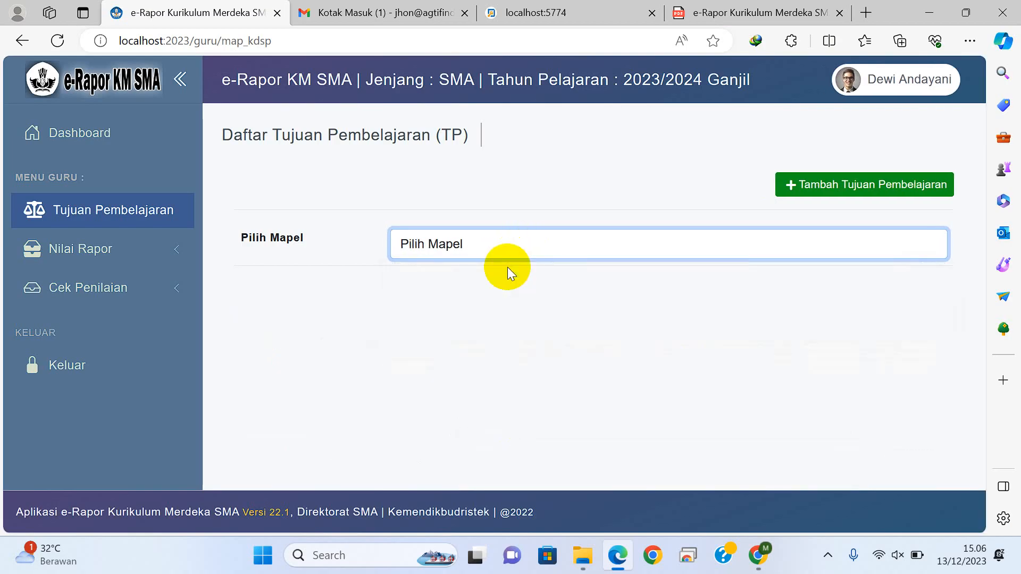
left_click(525, 241)
left_click(490, 301)
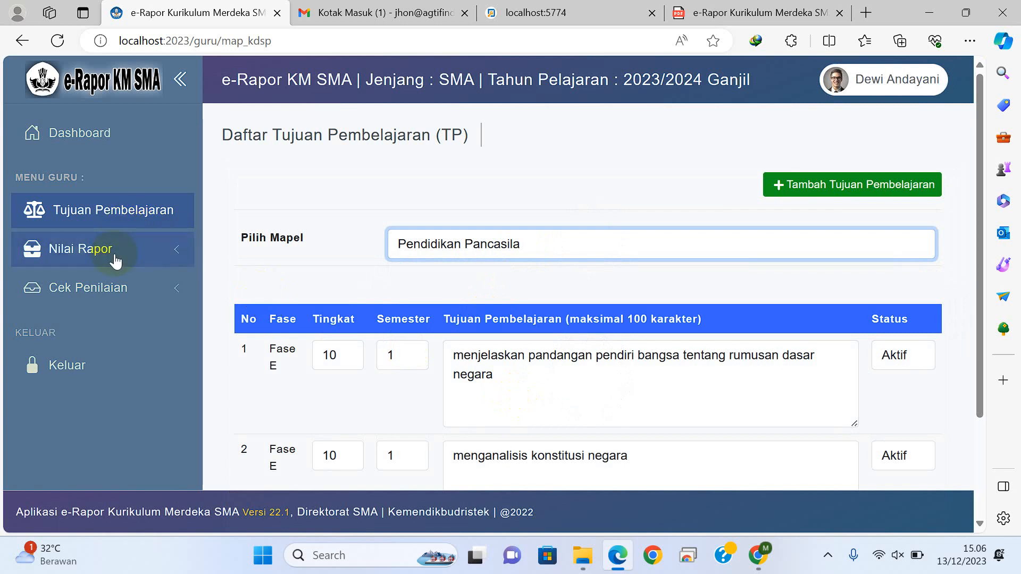
Step: Open the final report grade entry for class X-1, subject Pendidikan Pancasila, Semester 1
left_click(116, 260)
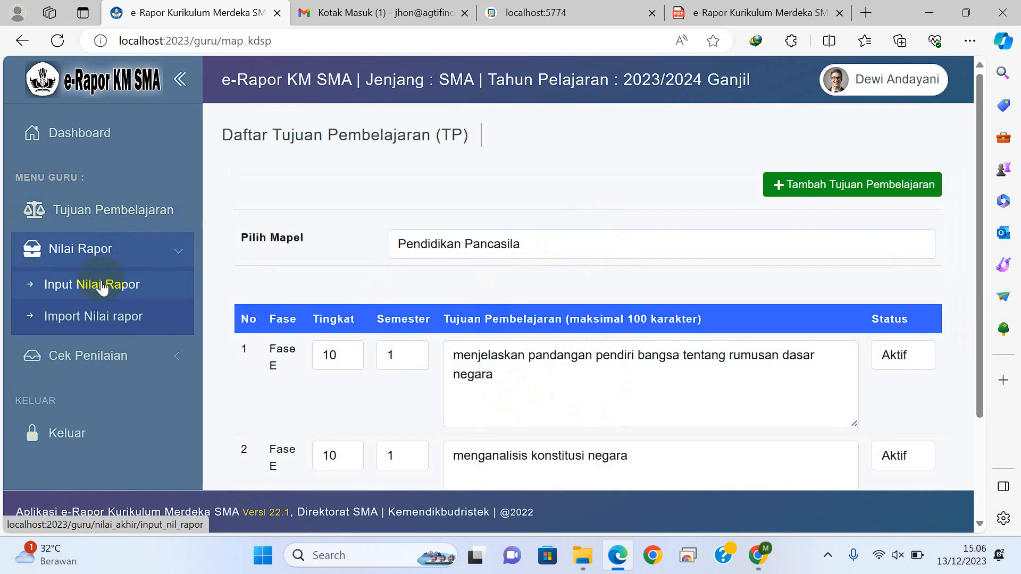
left_click(103, 287)
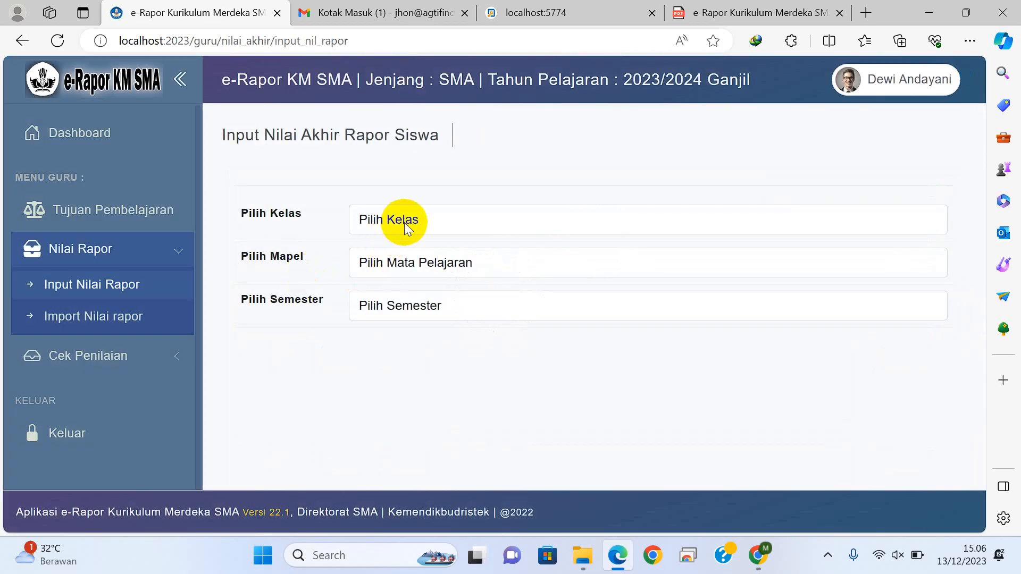
left_click(404, 223)
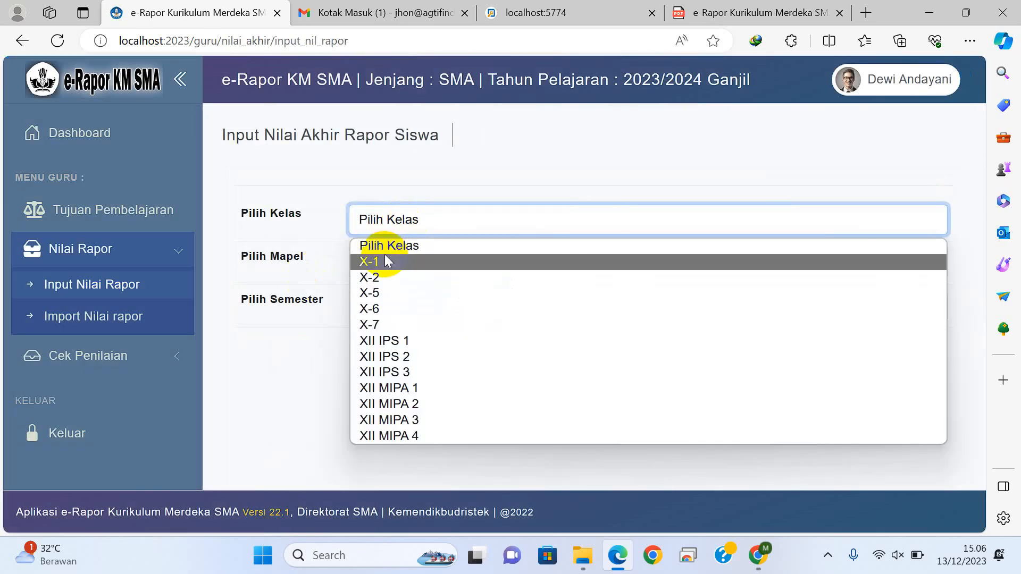
left_click(383, 262)
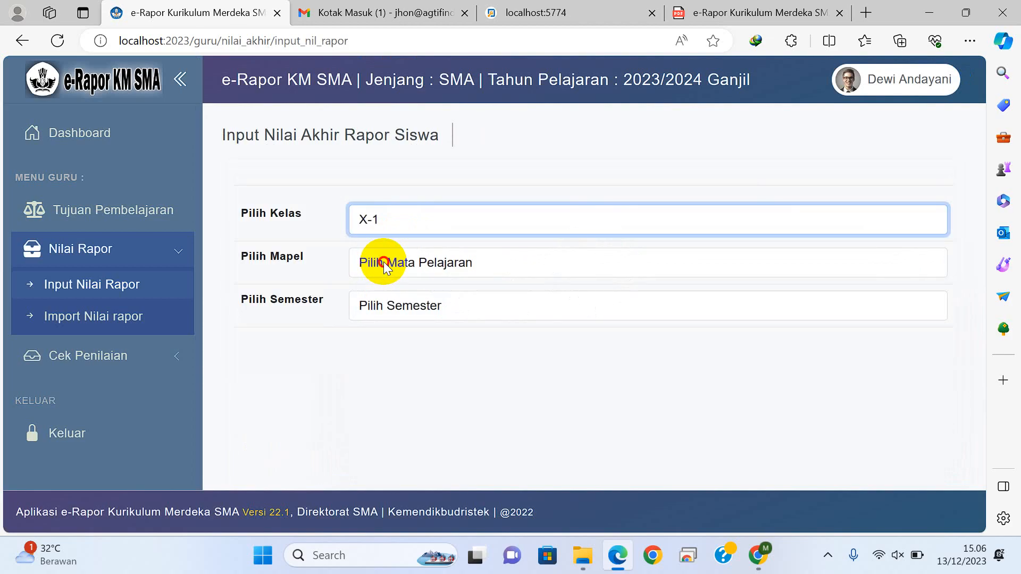
left_click(385, 263)
left_click(386, 308)
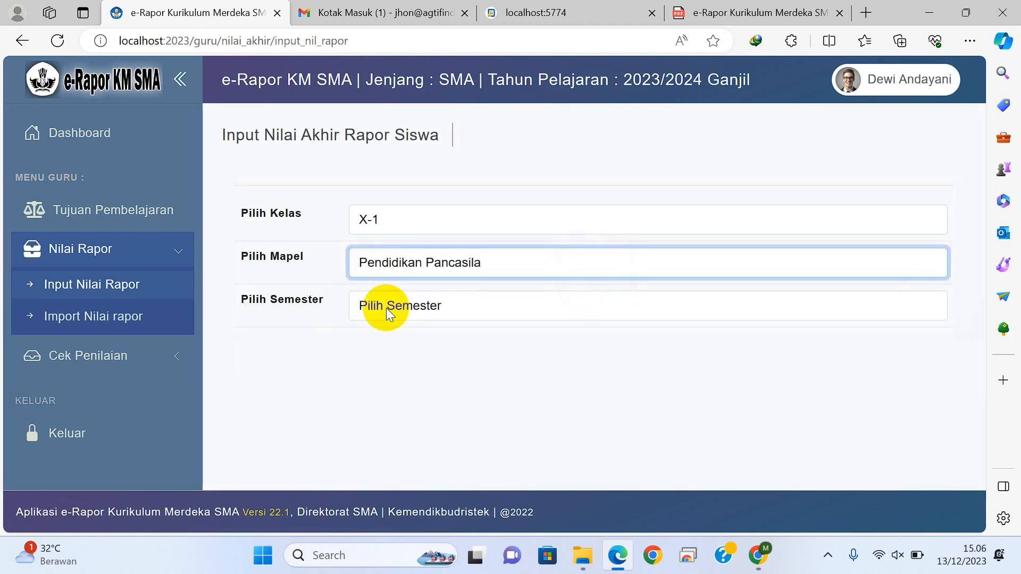
left_click(386, 314)
left_click(388, 352)
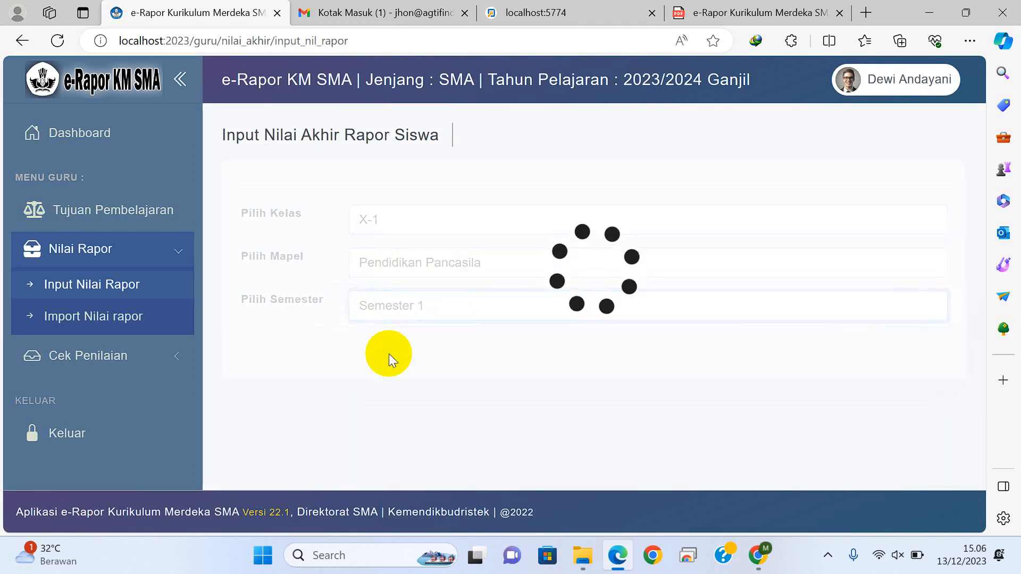
Step: Enter the report grades 76, 89 and 91 for the first three students in the list
left_click_drag(978, 107, 979, 142)
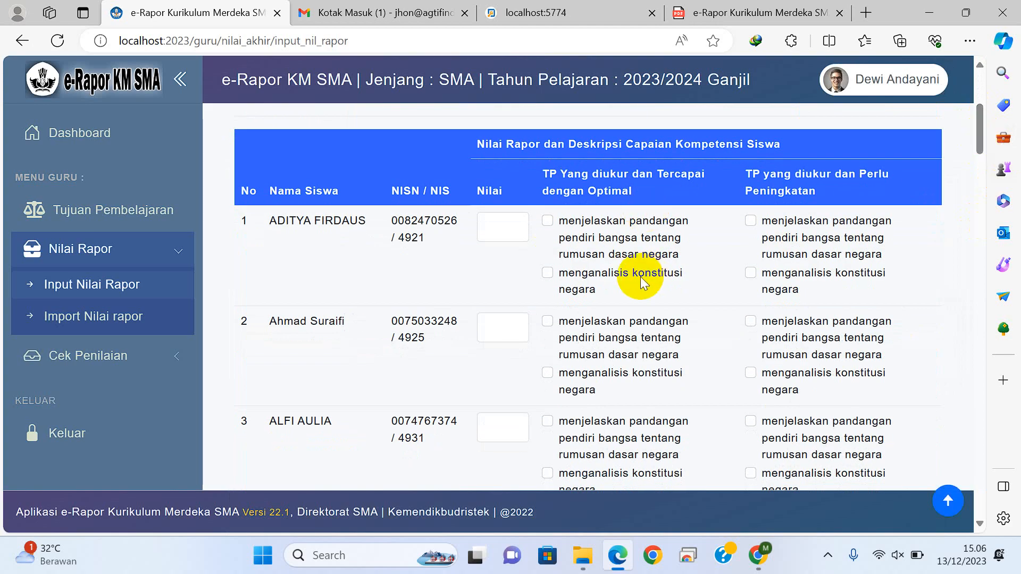
left_click(505, 230)
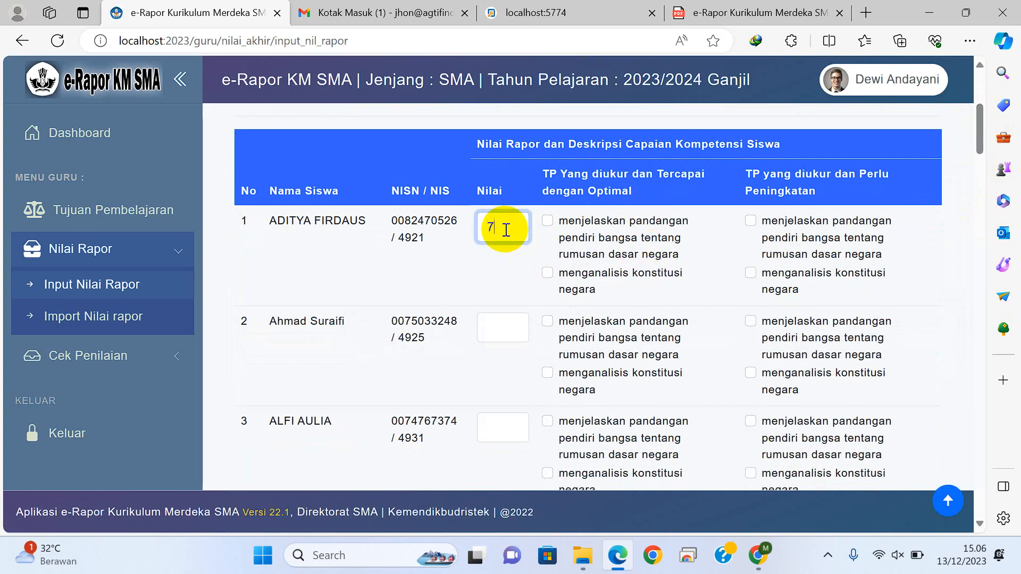
left_click(499, 320)
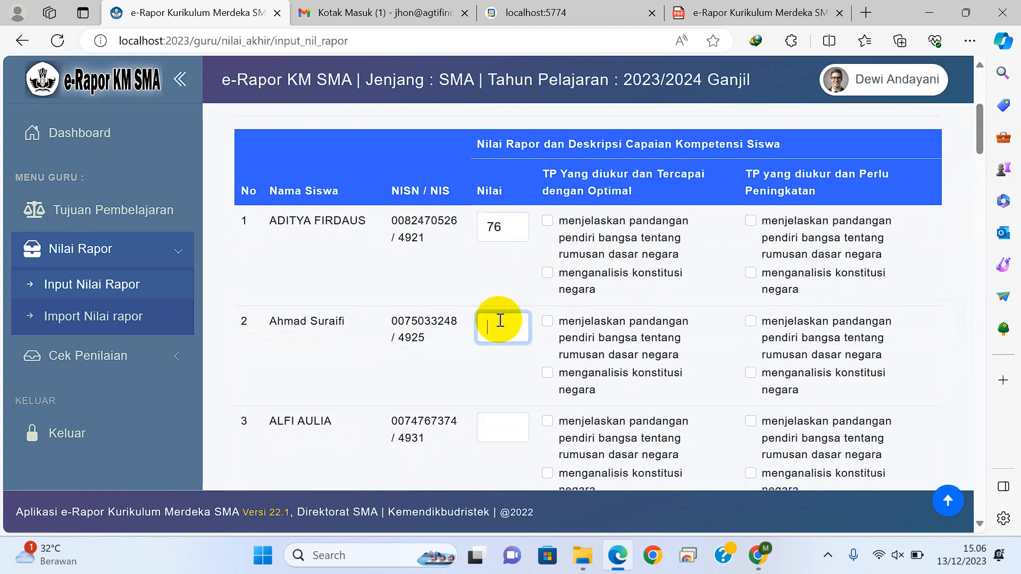
type("89")
left_click(506, 426)
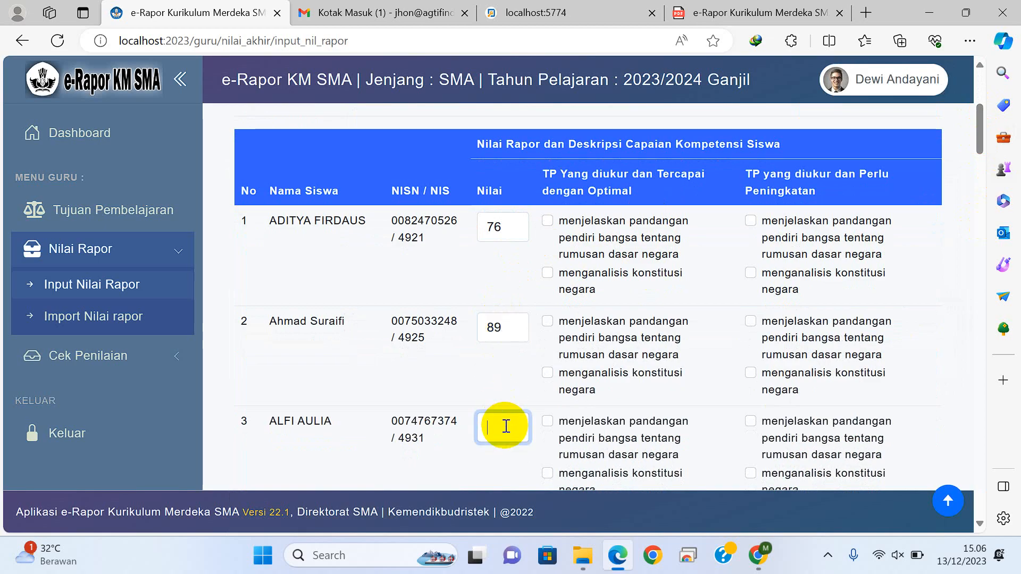
type("91")
Step: Mark the founders' views objective as optimally achieved and constitution analysis as needing improvement for student 1, and the reverse for student 2
left_click(547, 221)
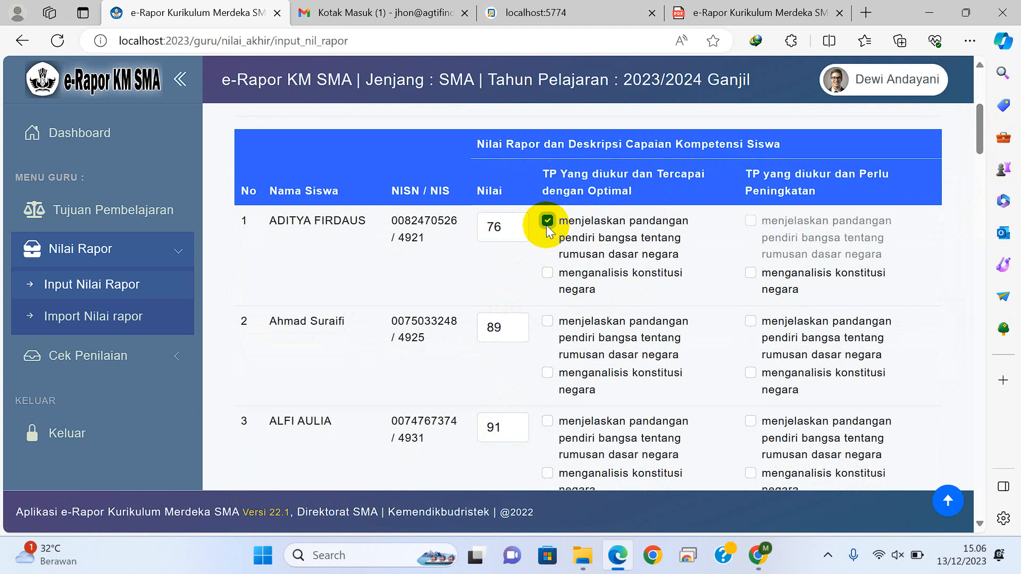
left_click(751, 273)
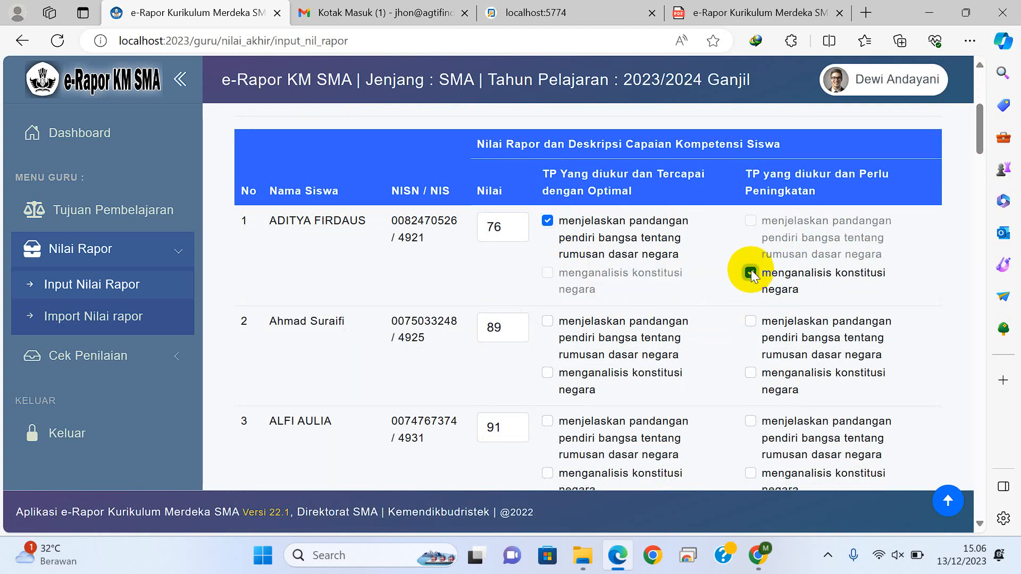
left_click(750, 321)
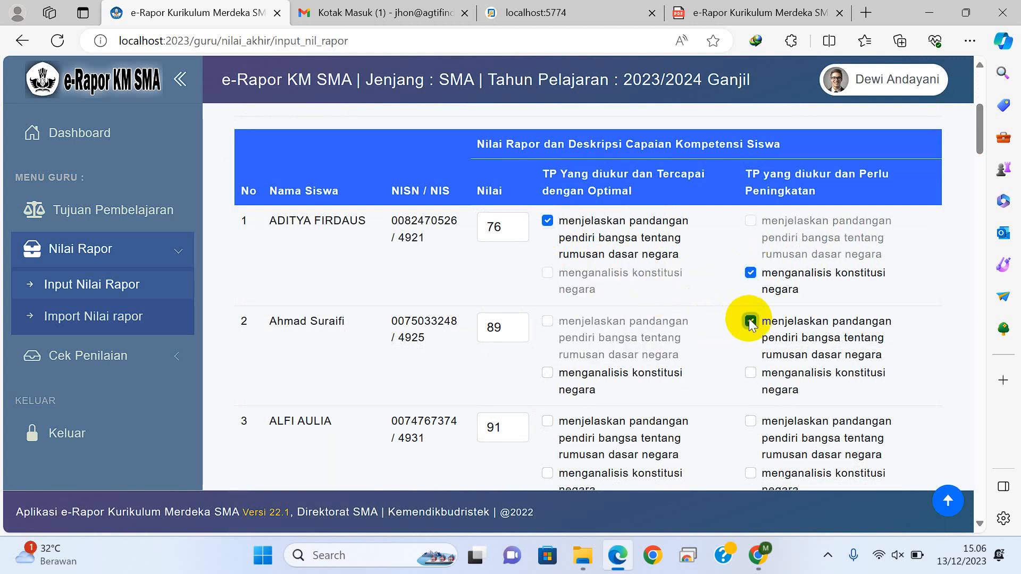
left_click(547, 373)
Step: Mark both learning objectives as optimally achieved for student 3 and save the class's grade data
left_click(547, 421)
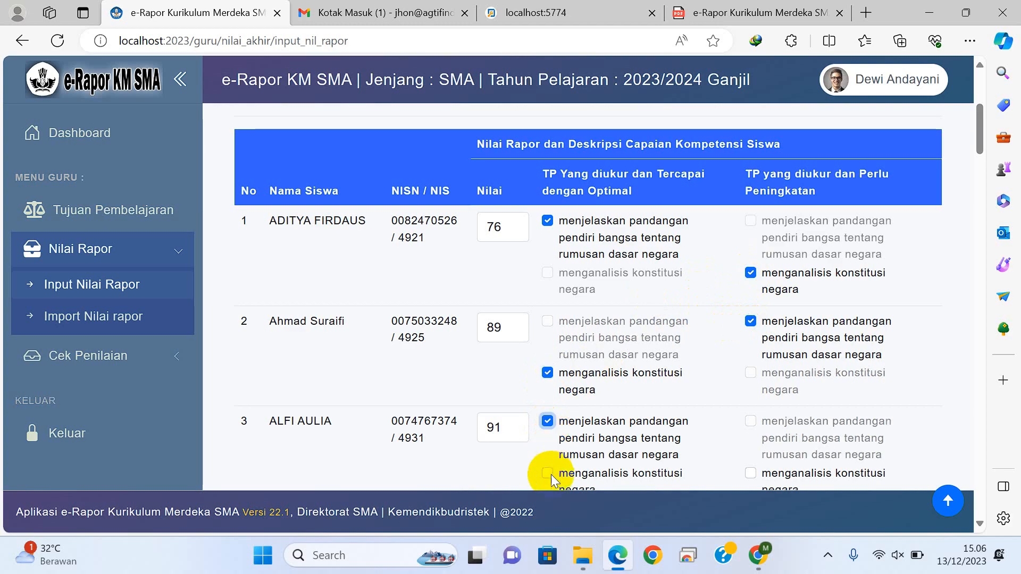
left_click(548, 473)
left_click_drag(980, 142, 985, 484)
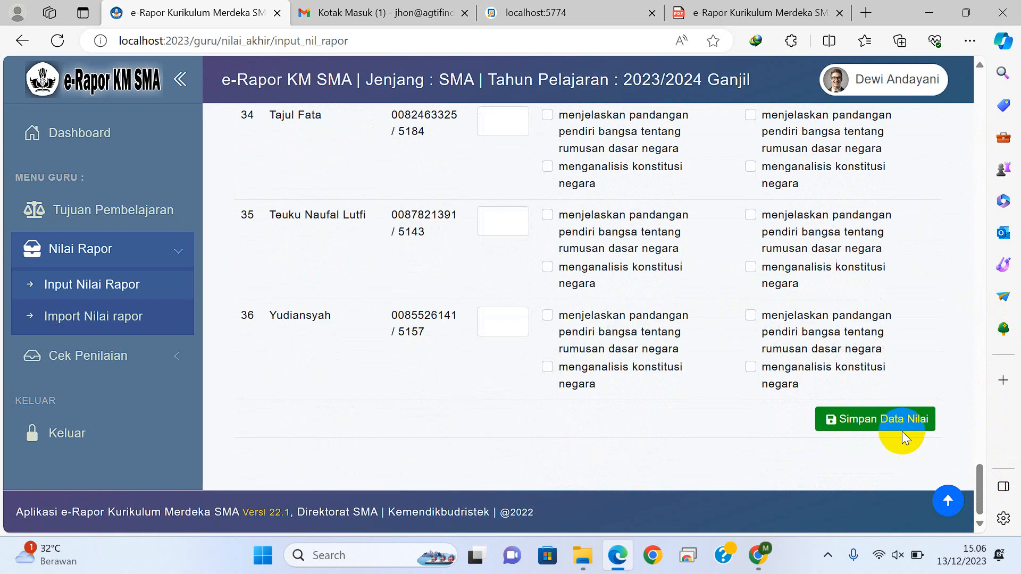
left_click(890, 420)
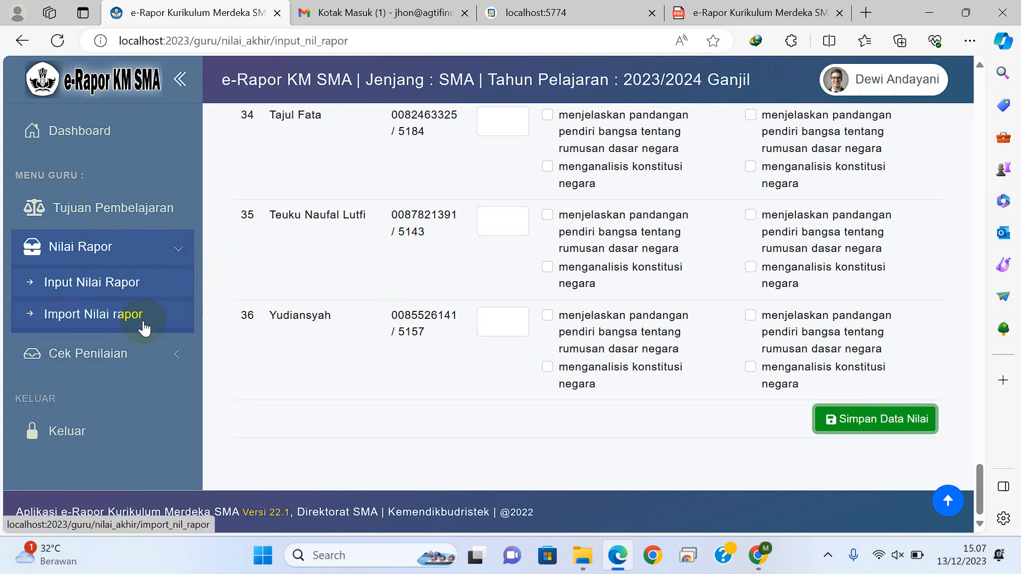
Step: Open the teacher's assessment status page to check the grades and descriptions recorded for each class
left_click(105, 355)
left_click(131, 326)
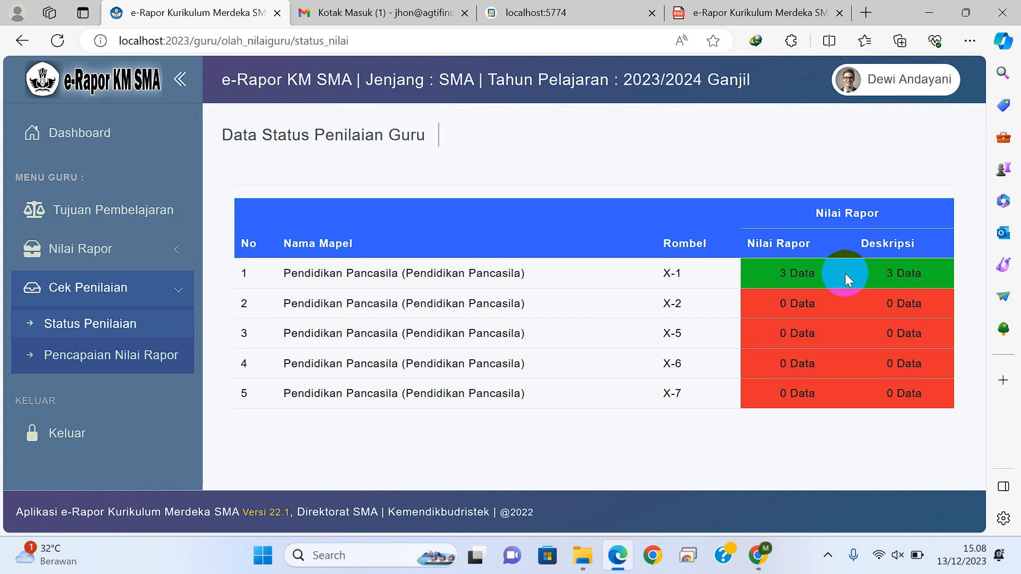
Step: Switch to the administrator session in Chrome and open the student report card printing page for class X-1
mouse_move(764, 569)
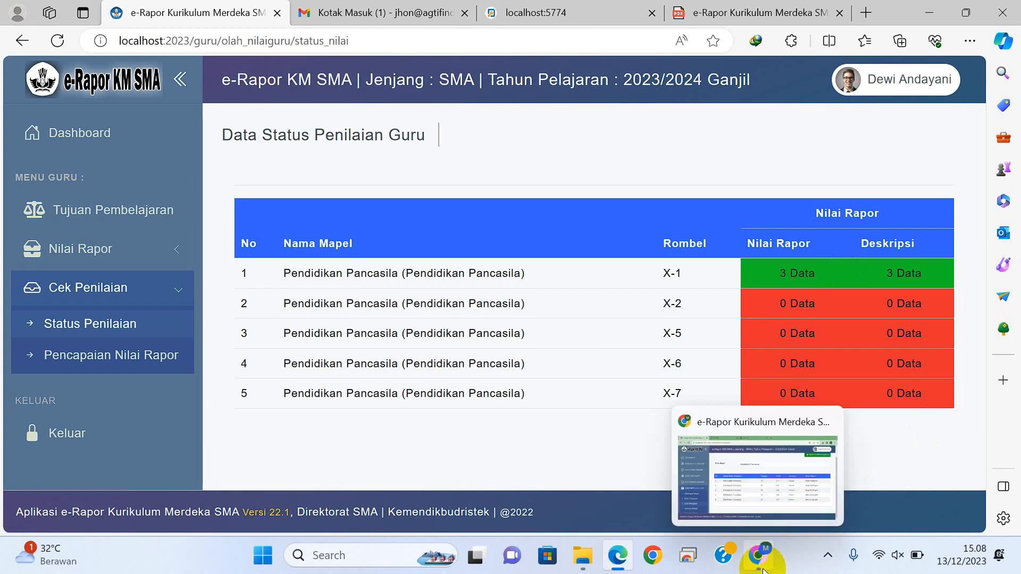
left_click(763, 569)
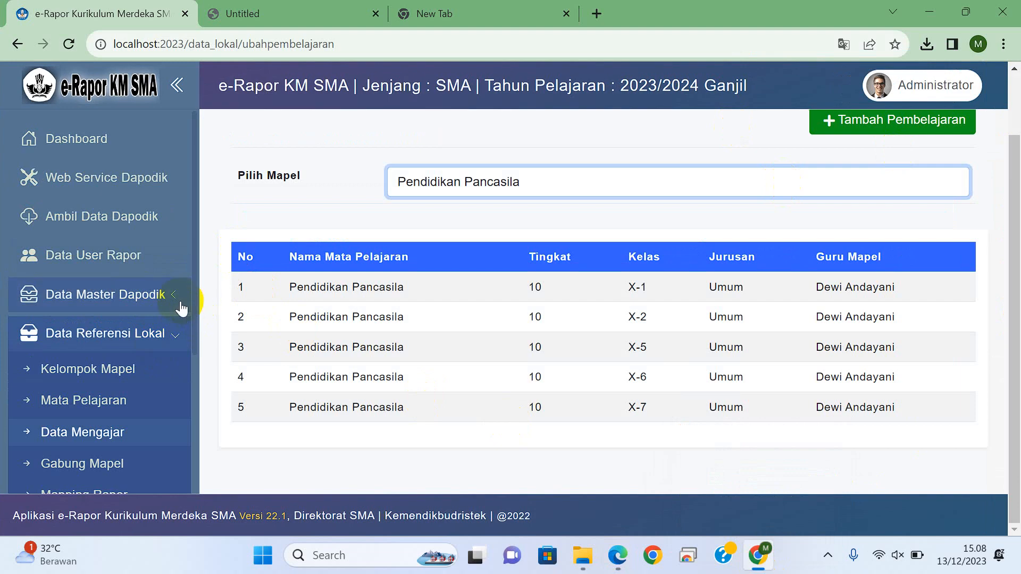
left_click(182, 336)
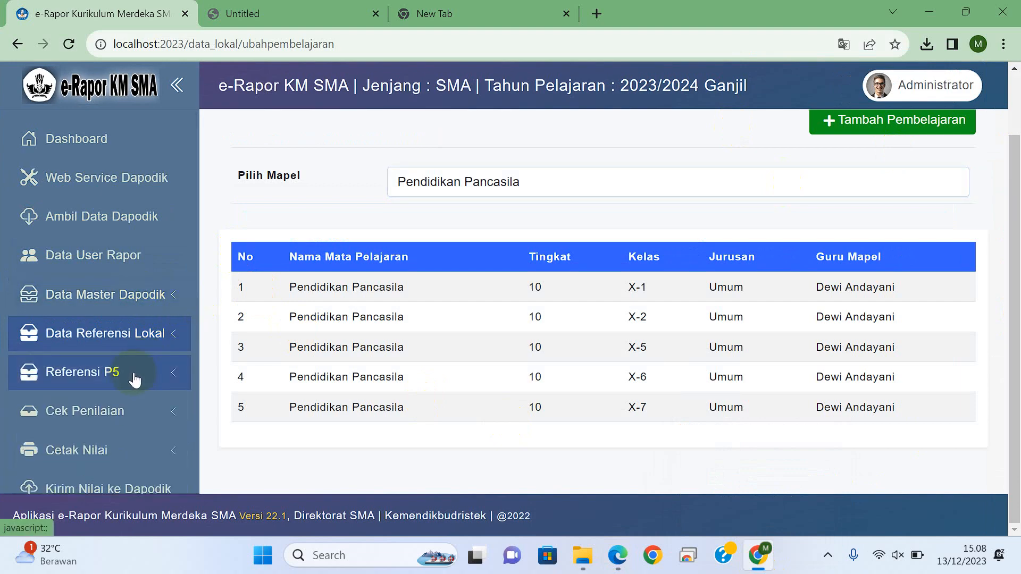
left_click_drag(199, 355, 196, 376)
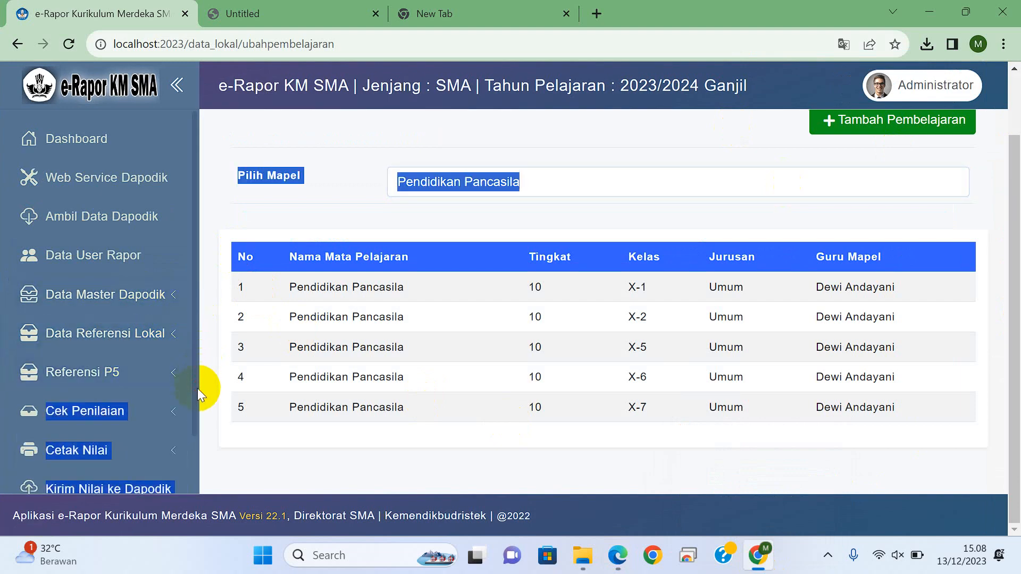
left_click(114, 451)
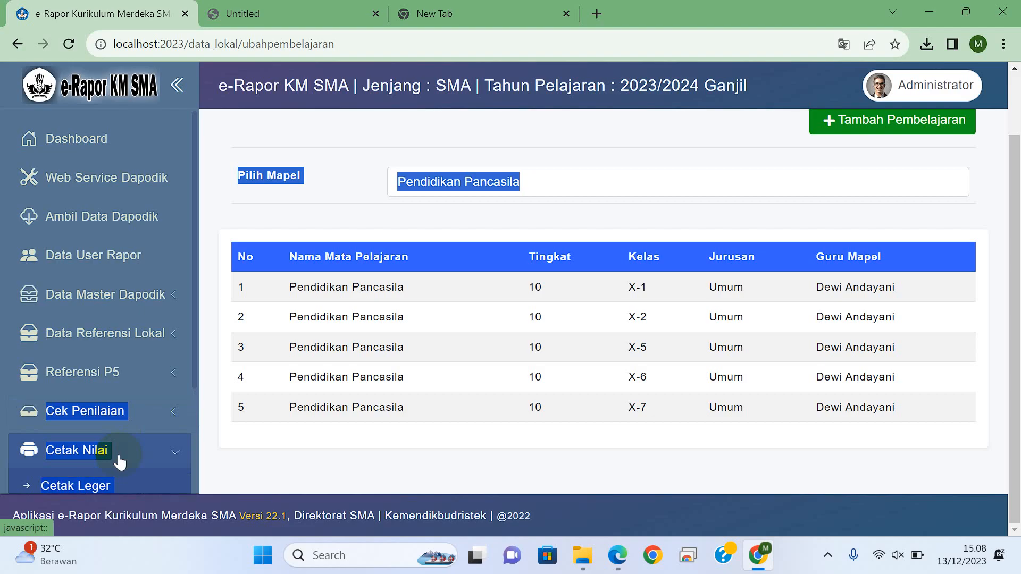
scroll(199, 377, "down", 3)
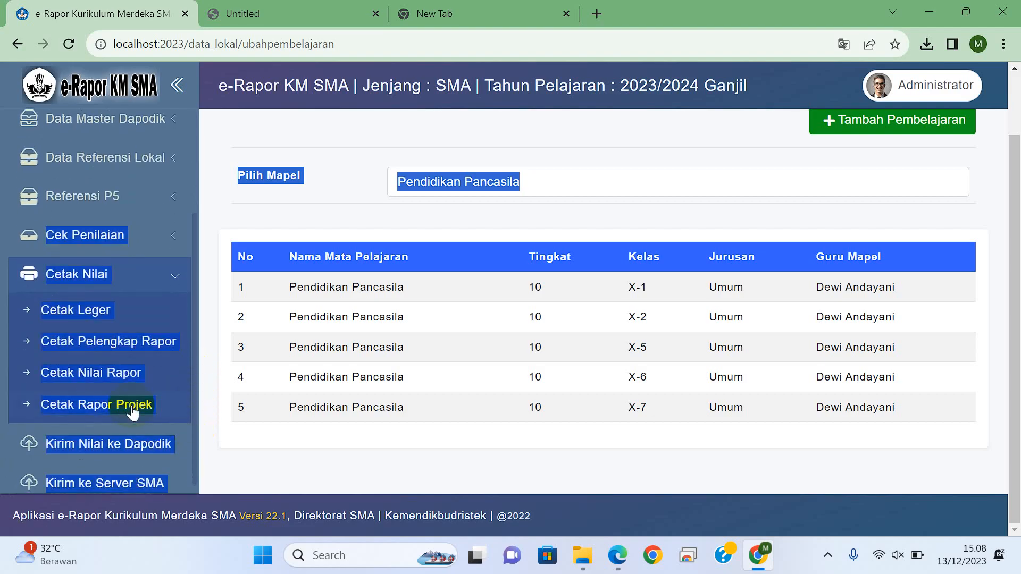
left_click(115, 378)
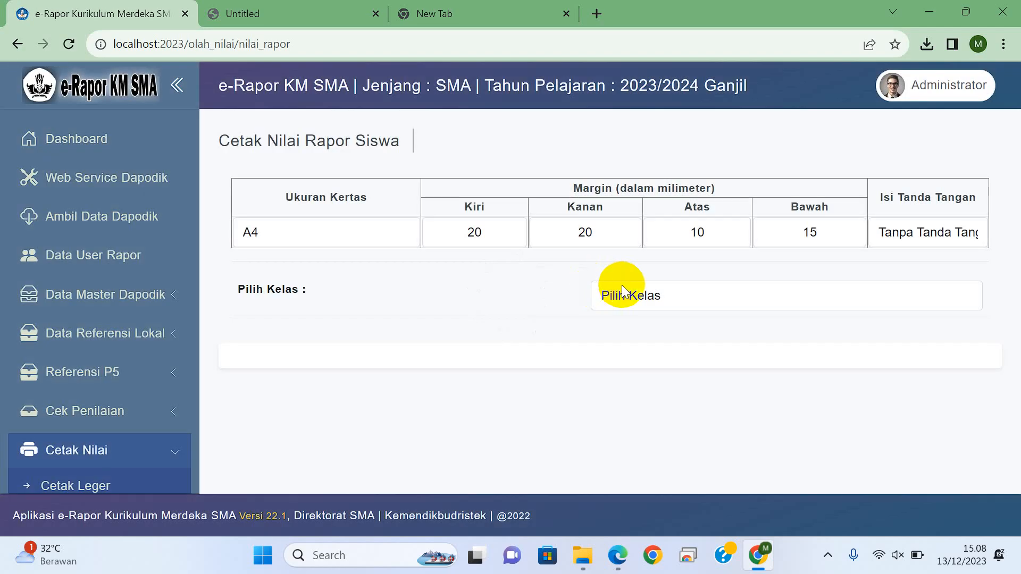
left_click(617, 291)
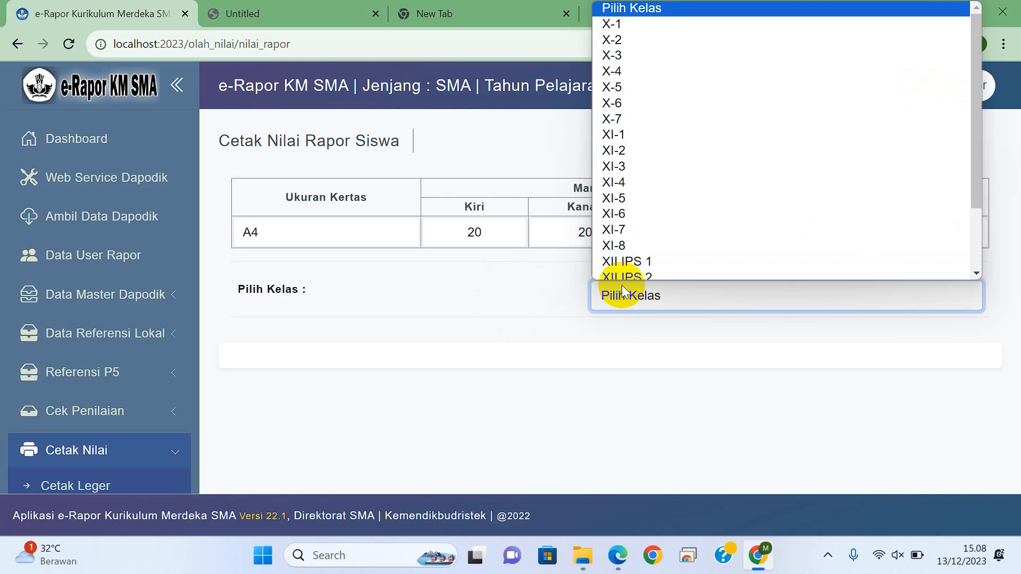
left_click(622, 19)
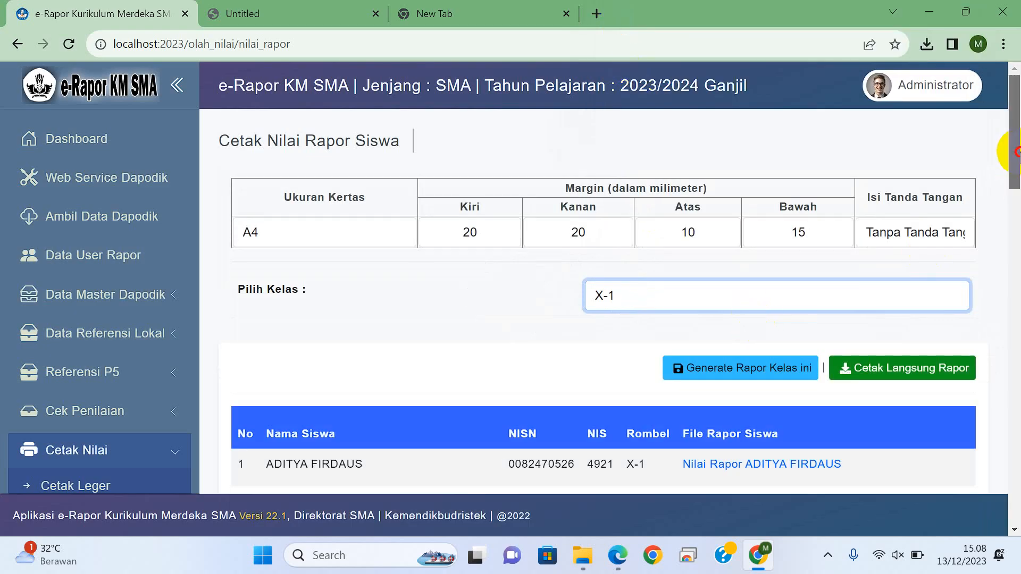
Step: Download the first student's report card PDF from the class list and open it for review
left_click_drag(1013, 151, 1013, 192)
left_click(770, 199)
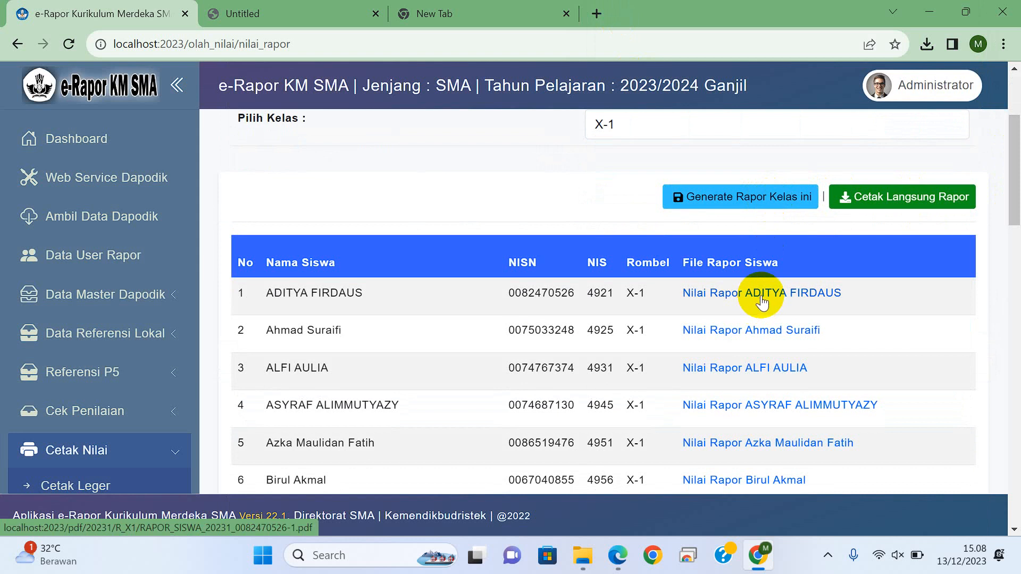
left_click(761, 295)
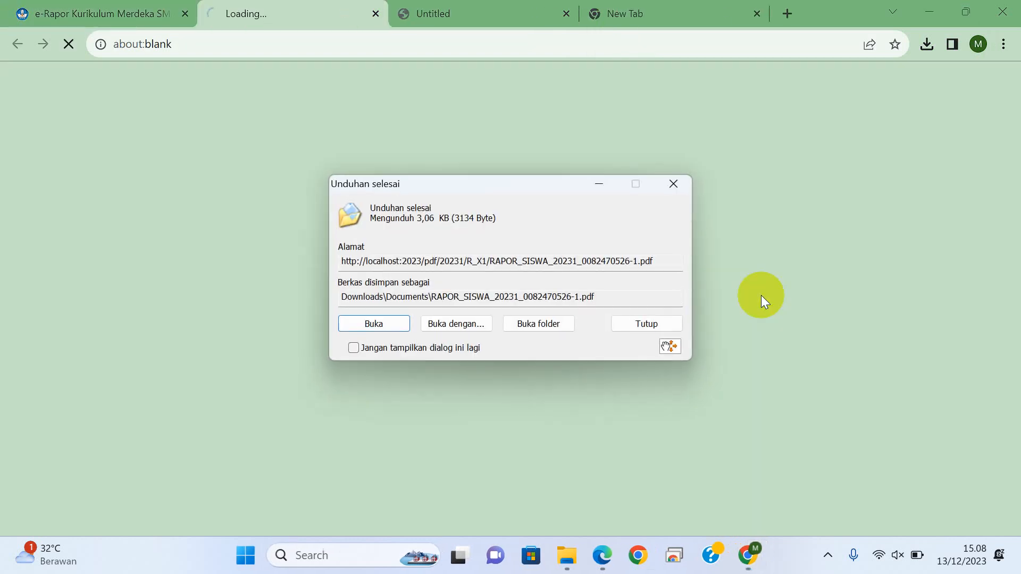
left_click(391, 323)
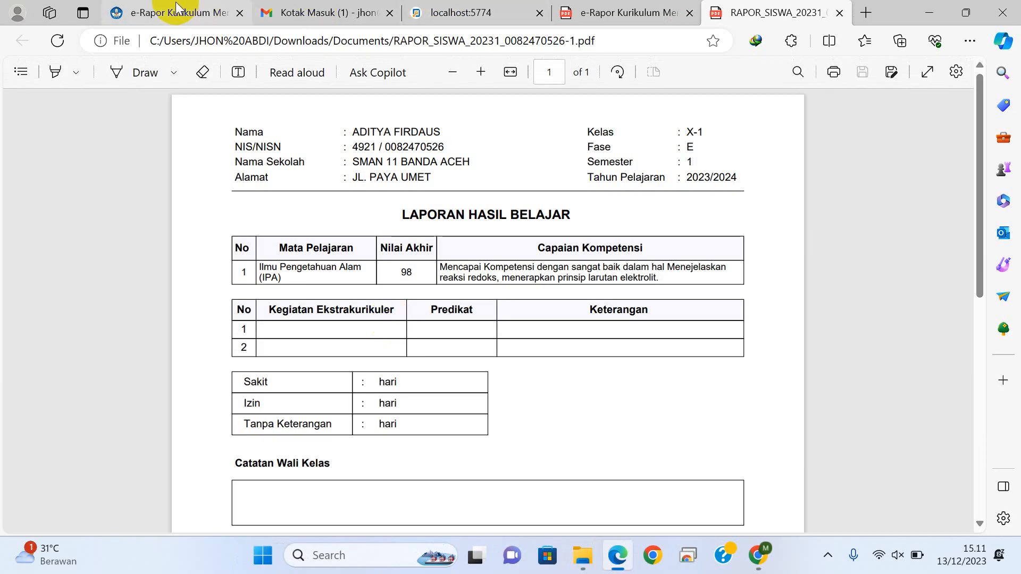
Step: Return to Chrome, close the leftover blank page and generate the report cards for class X-1
left_click(758, 555)
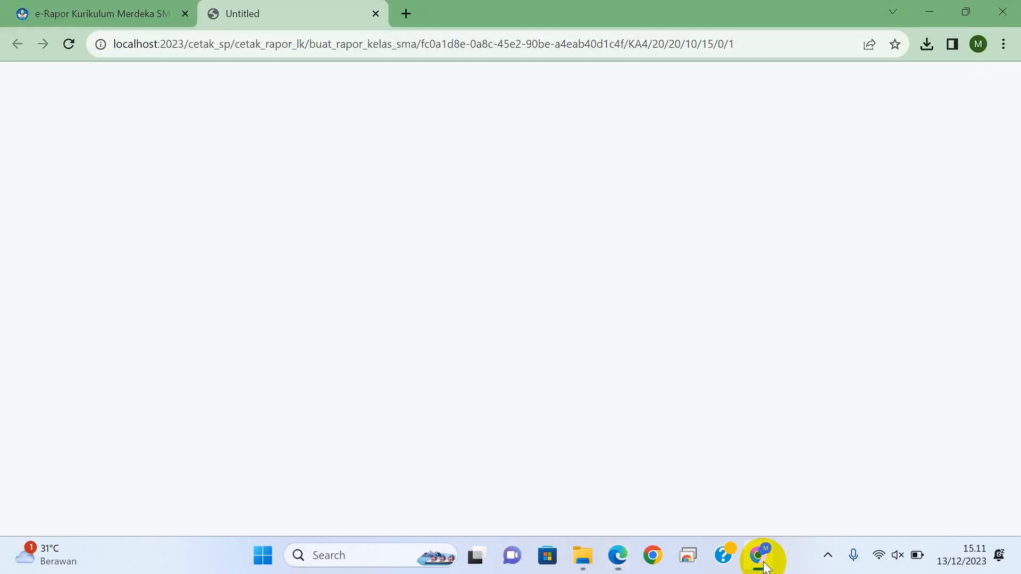
left_click(376, 13)
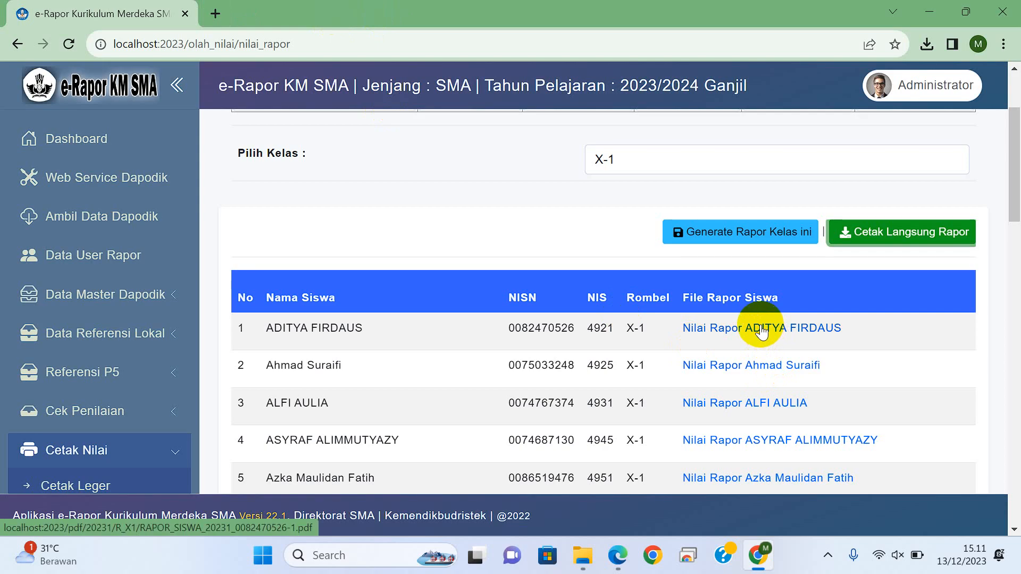
left_click(760, 233)
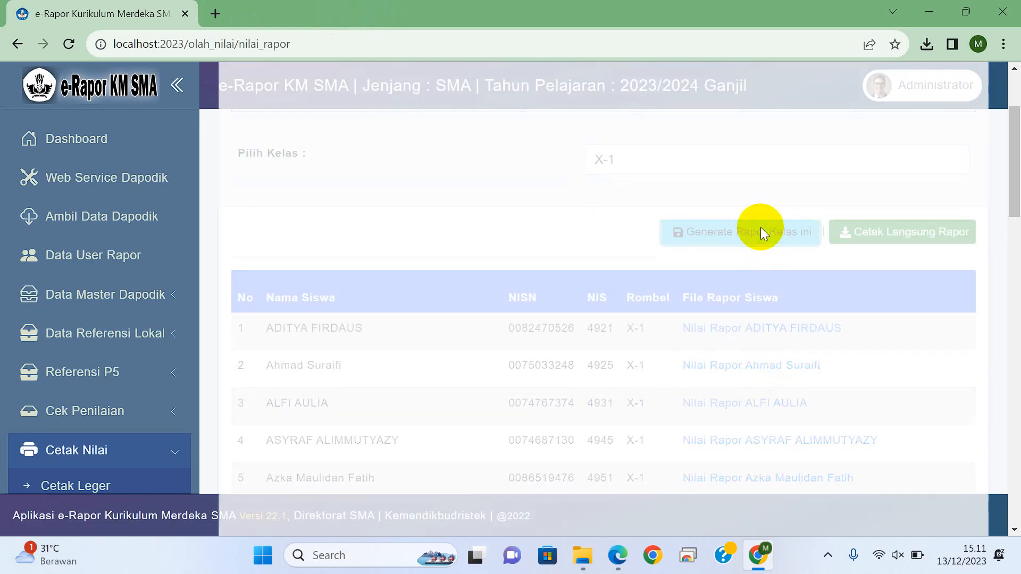
Step: Open the first student's newly generated report card PDF and close both copies of it after review
left_click(741, 329)
left_click(365, 325)
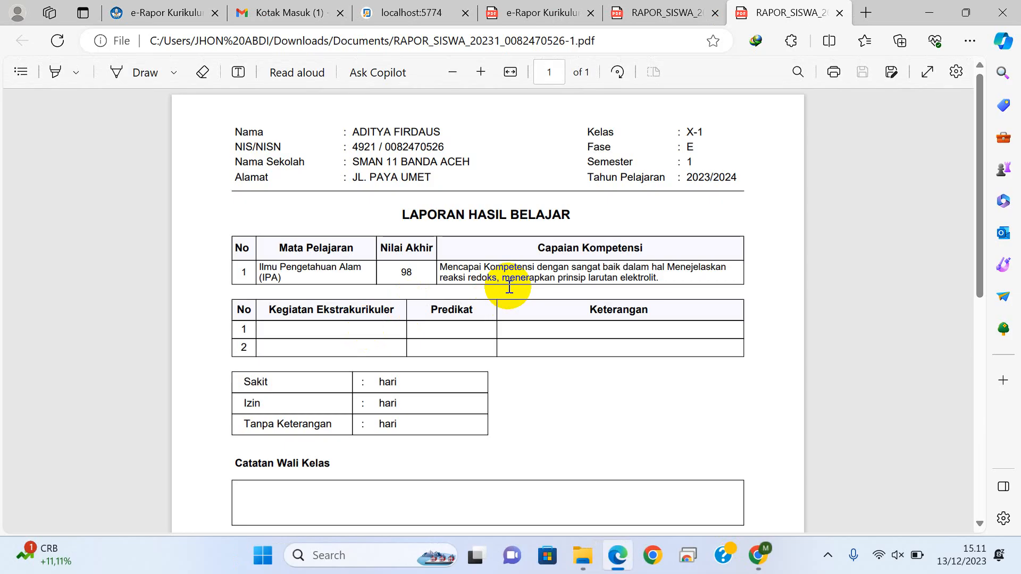
left_click(838, 13)
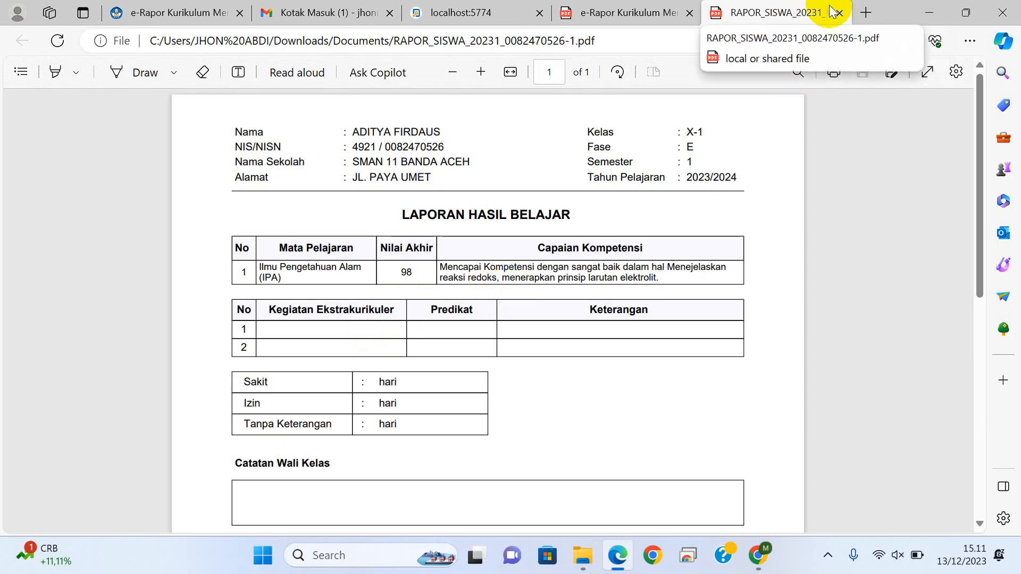
left_click(839, 12)
left_click(210, 11)
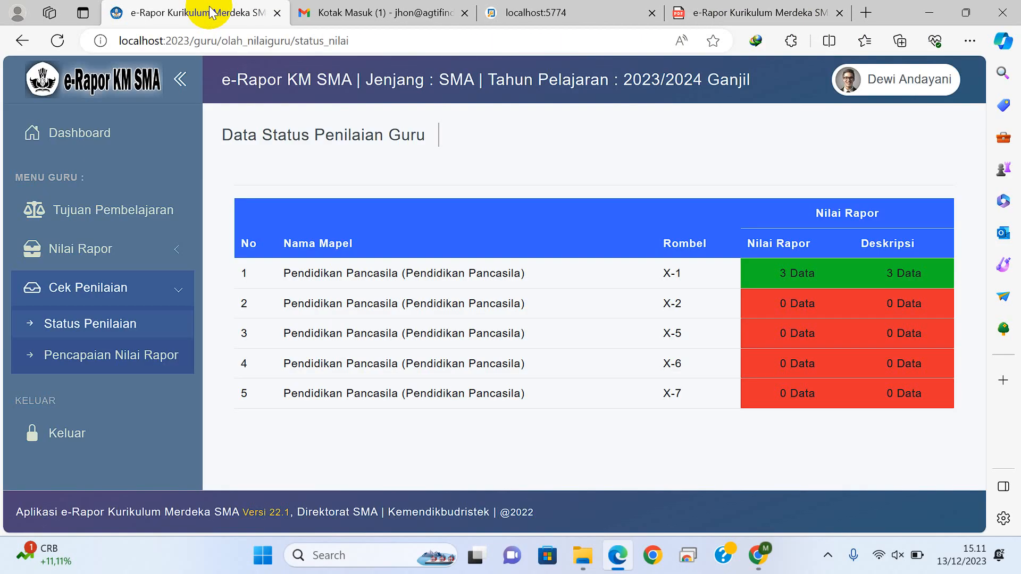
Step: Return to class X-1's report list in Chrome, then download and open the third student's report card PDF
left_click(757, 555)
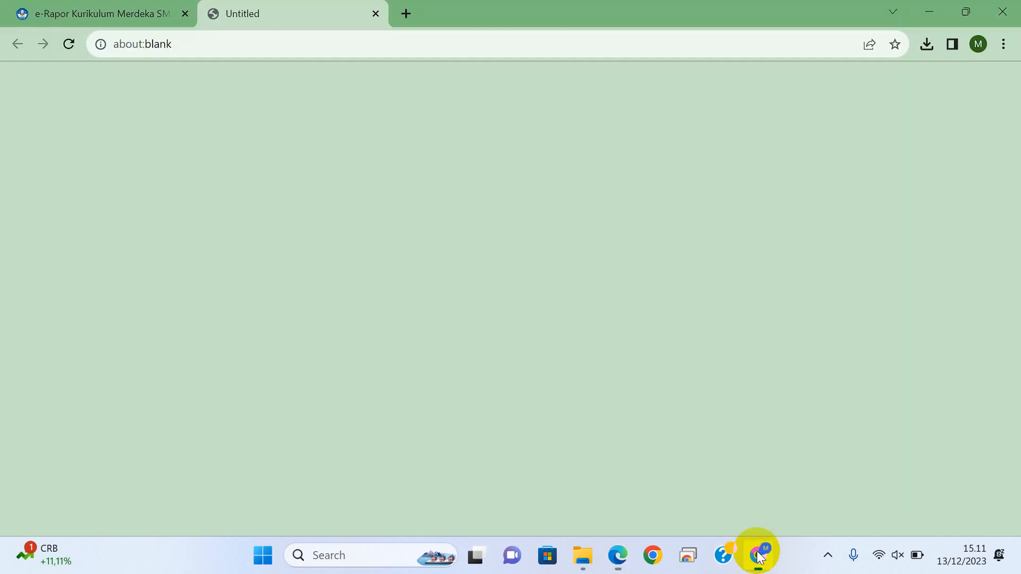
left_click(376, 13)
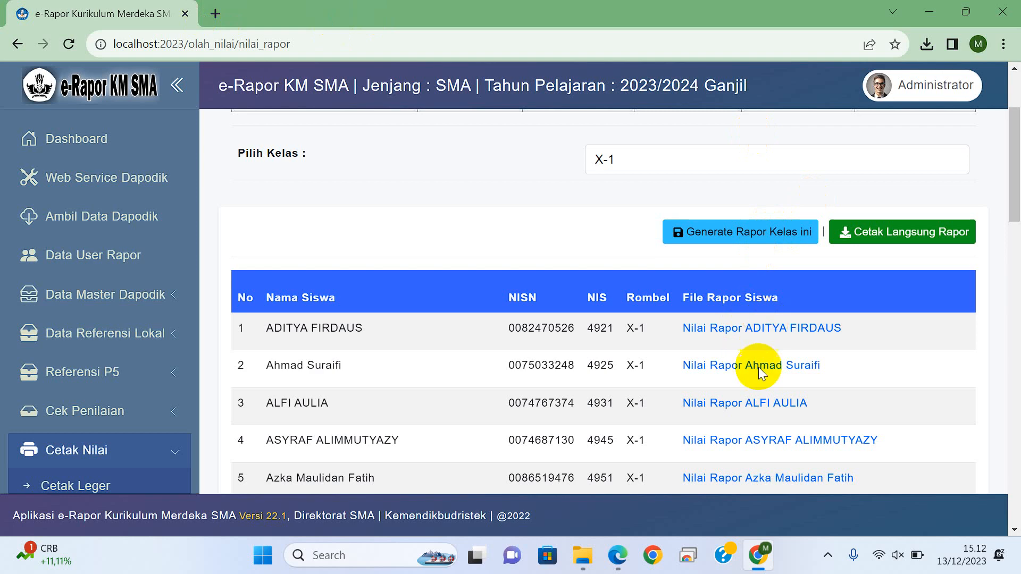
left_click(741, 403)
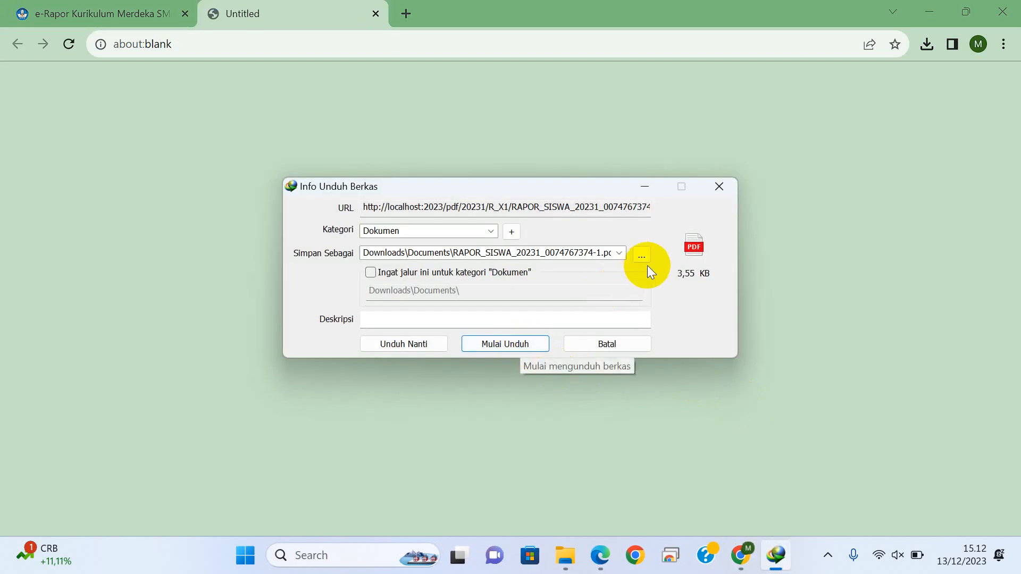
left_click(515, 344)
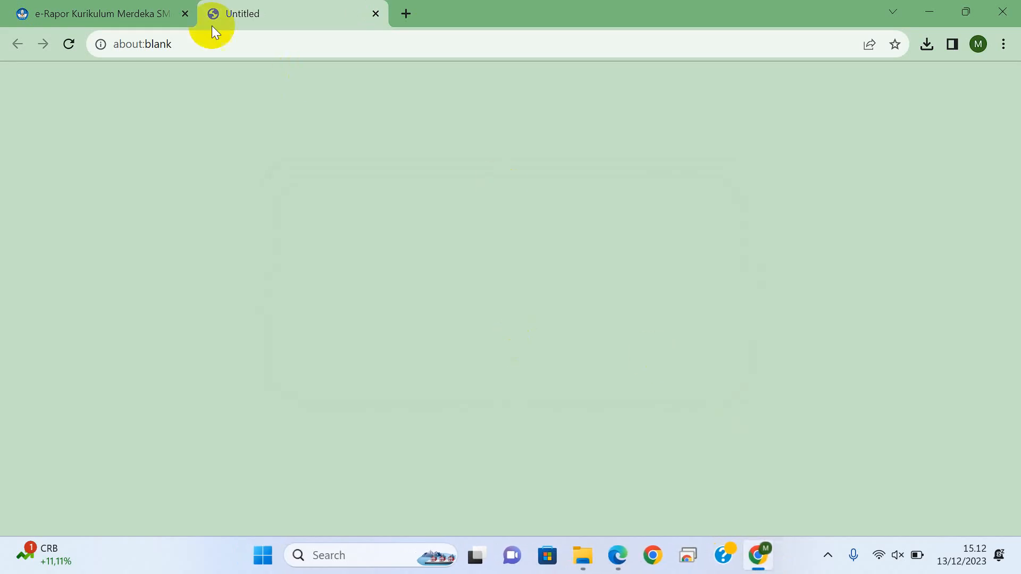
left_click(94, 11)
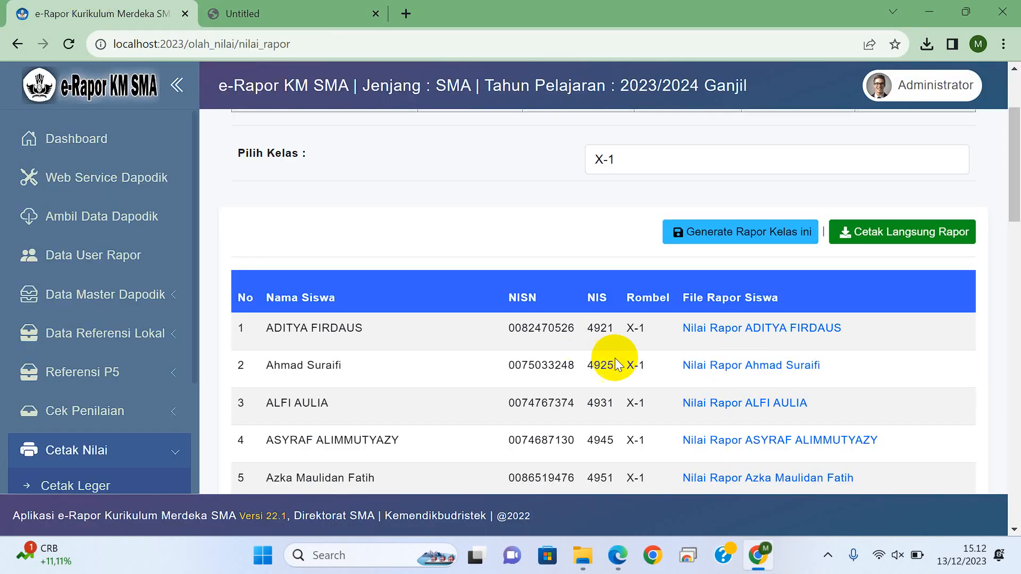
left_click(707, 405)
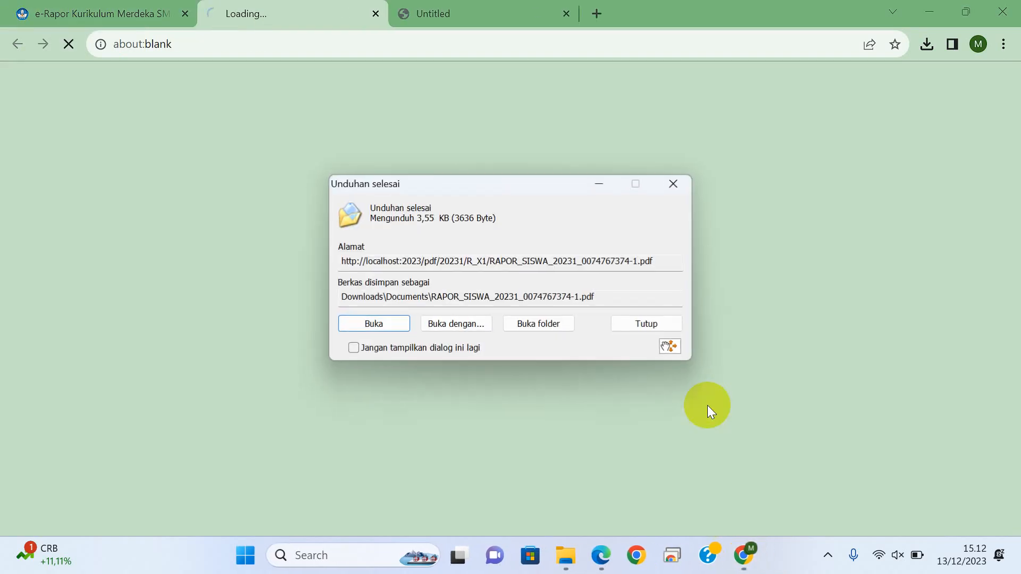
left_click(387, 318)
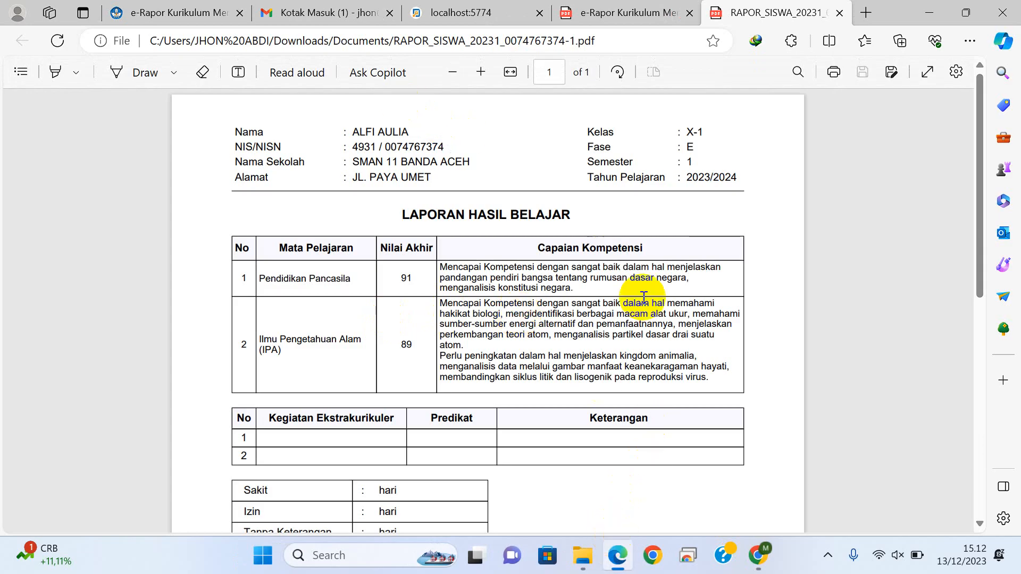
Step: Show class X-1's Pendidikan Pancasila grades for Semester 1 in the teacher account and compare them with the third student's report card
left_click(181, 13)
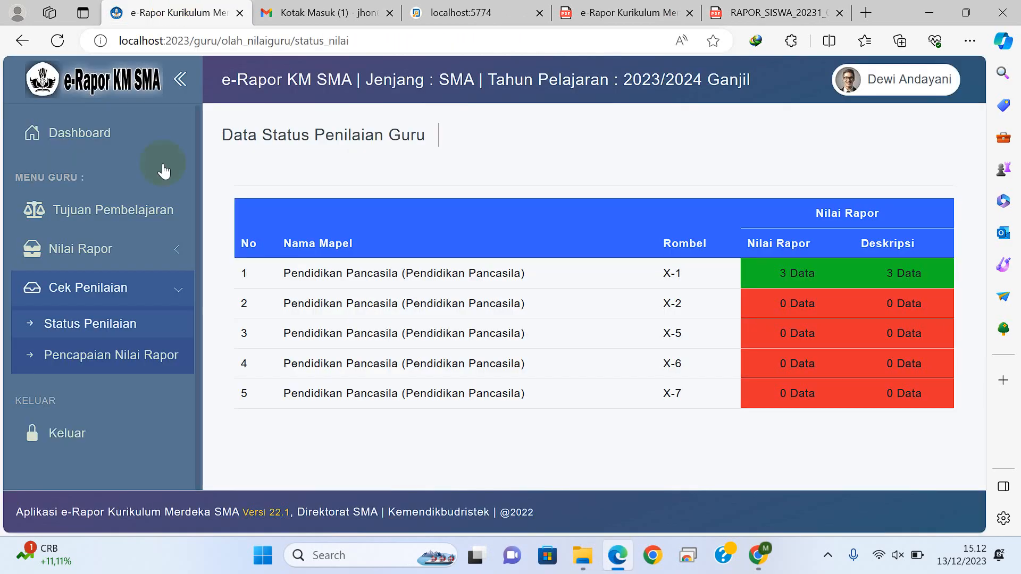
left_click(113, 254)
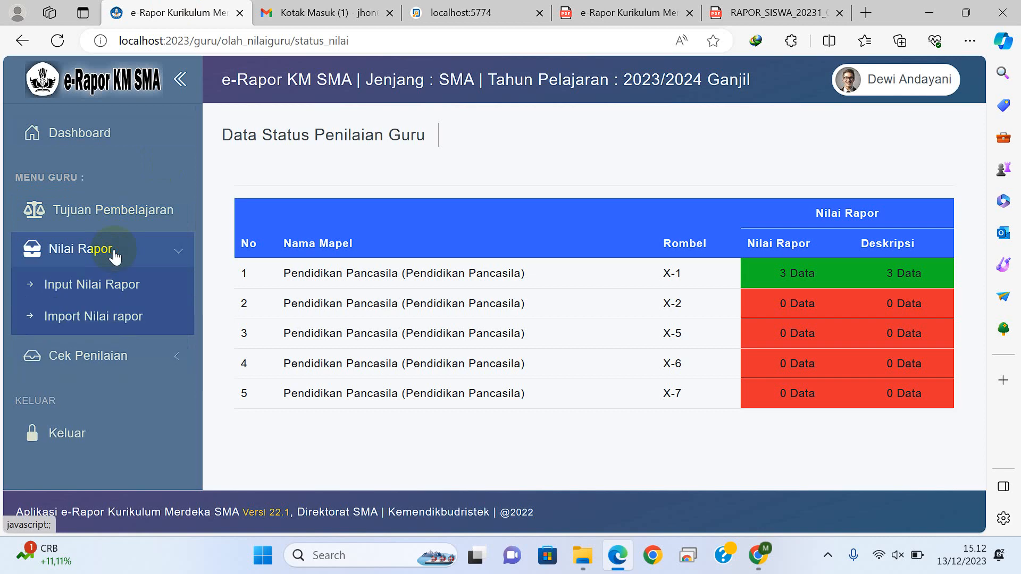
left_click(111, 286)
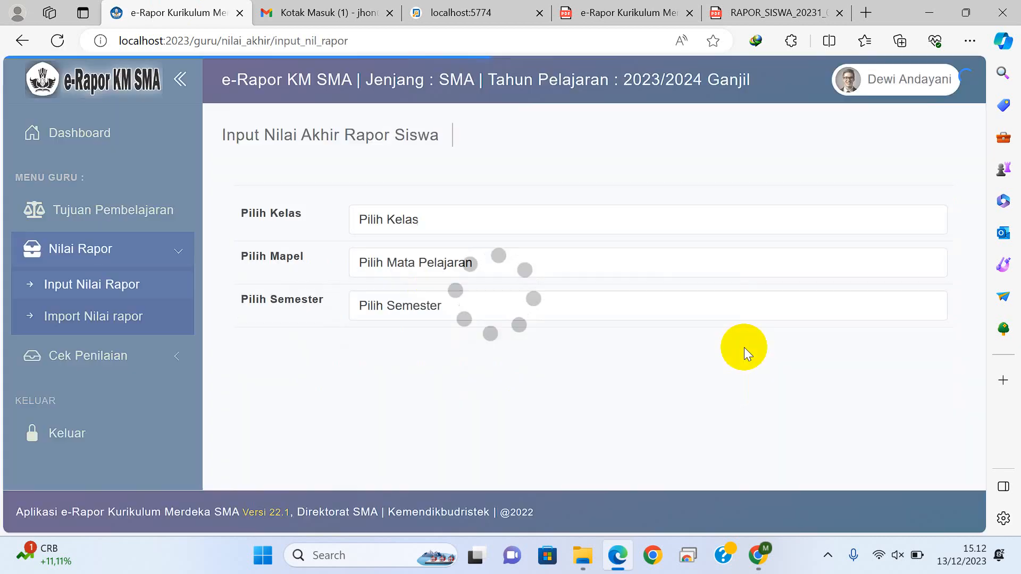
left_click(513, 226)
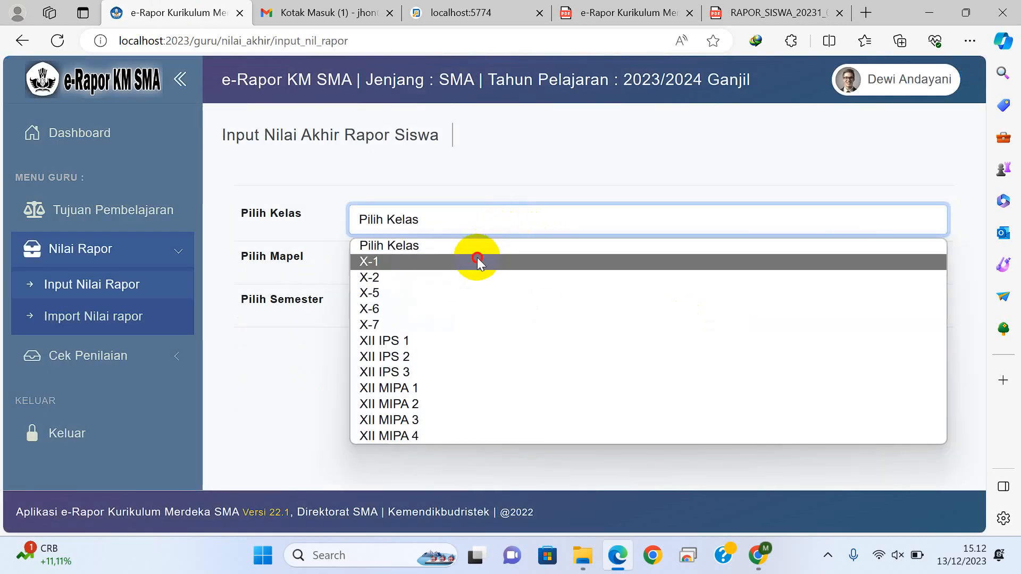
left_click(477, 259)
left_click(476, 258)
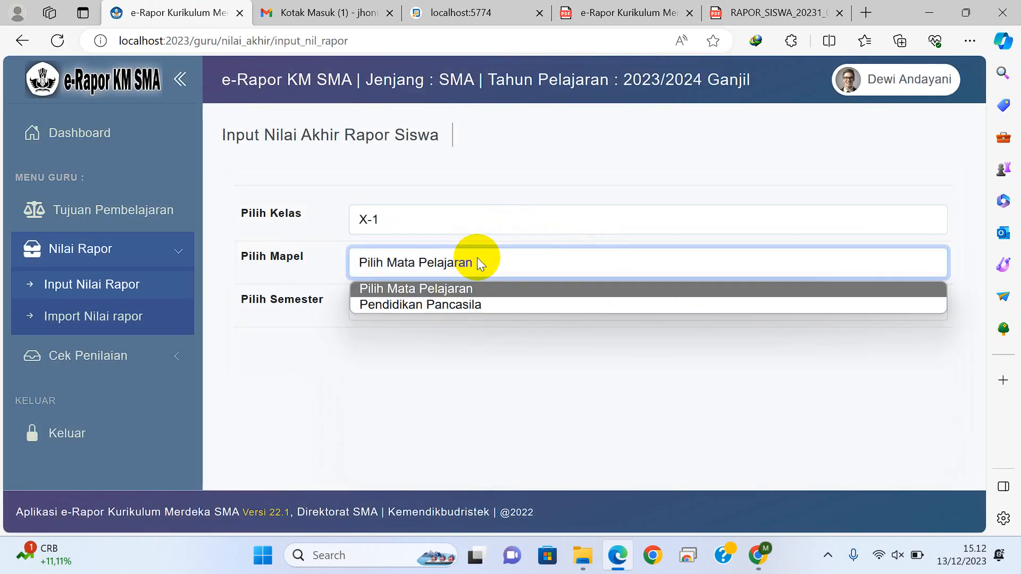
left_click(455, 298)
left_click(455, 298)
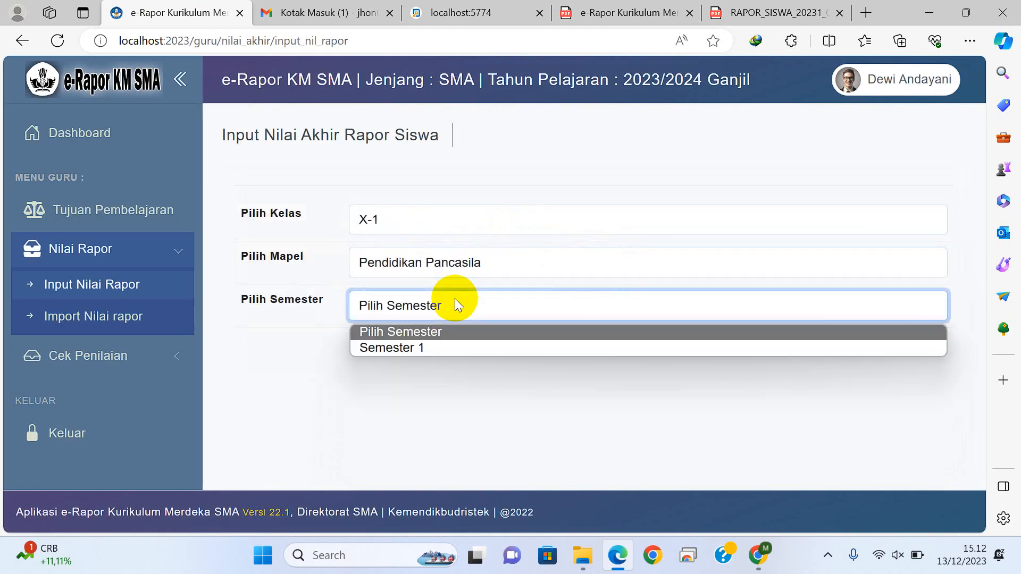
left_click(432, 346)
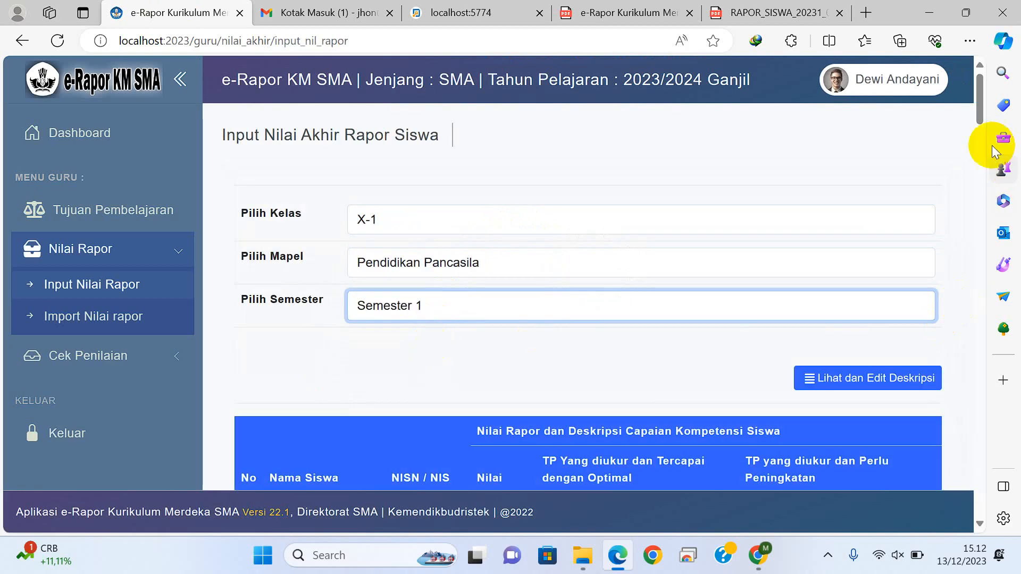
left_click_drag(977, 107, 976, 137)
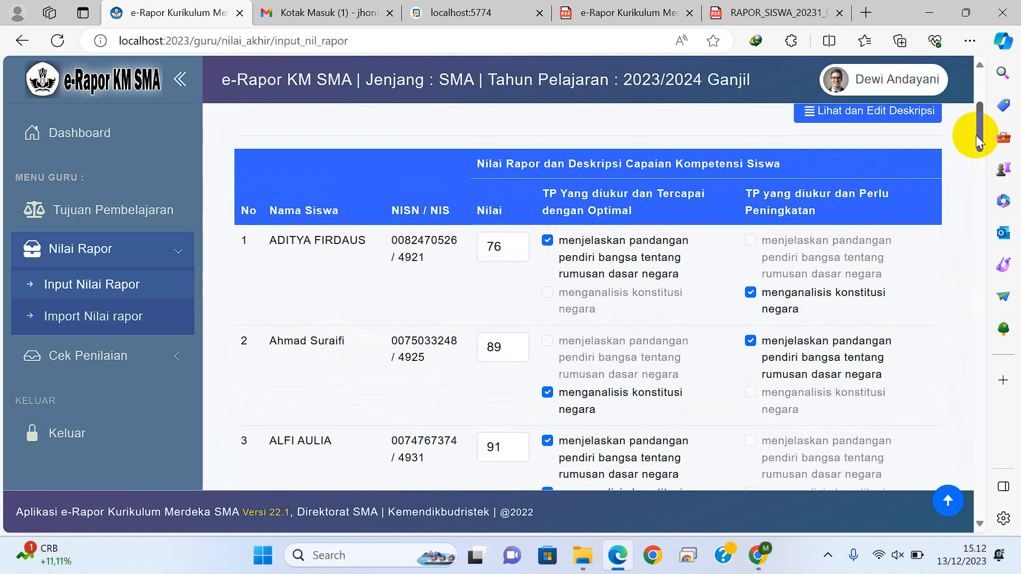
left_click(786, 4)
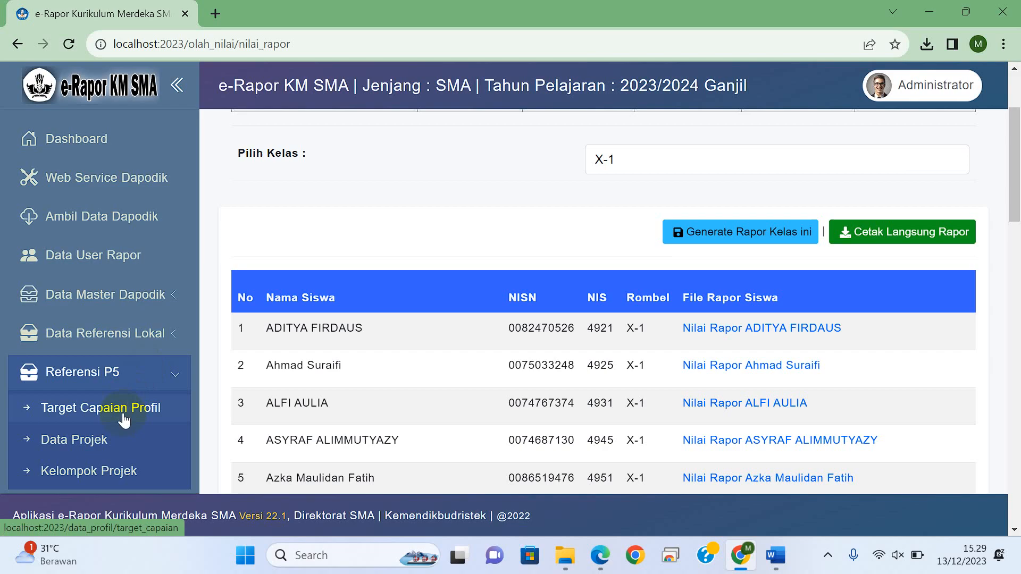
Step: Display the profile achievement targets for the Bernalar kritis dimension in Fase E and review the listed elements and sub-elements
left_click(124, 418)
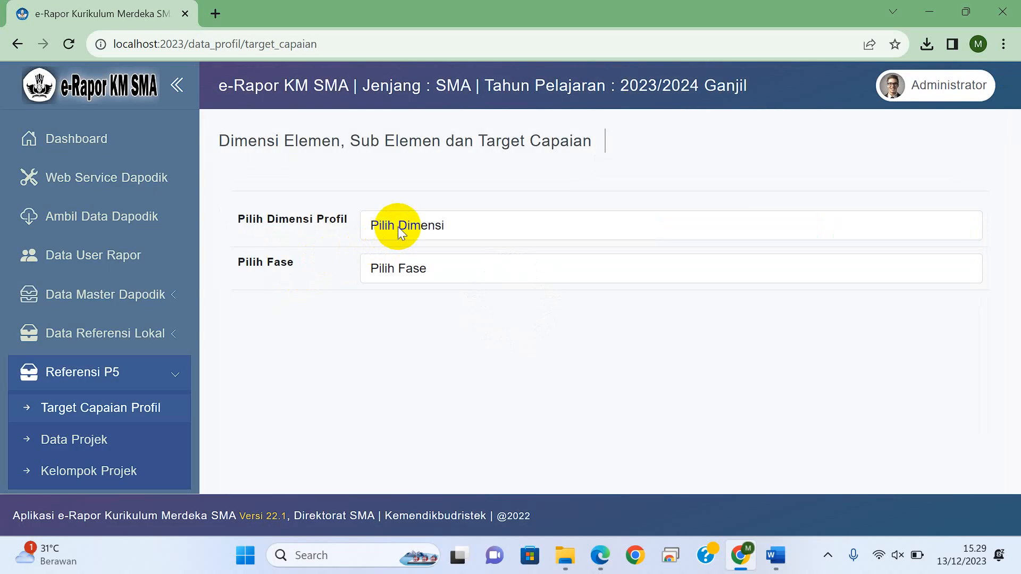
left_click(397, 227)
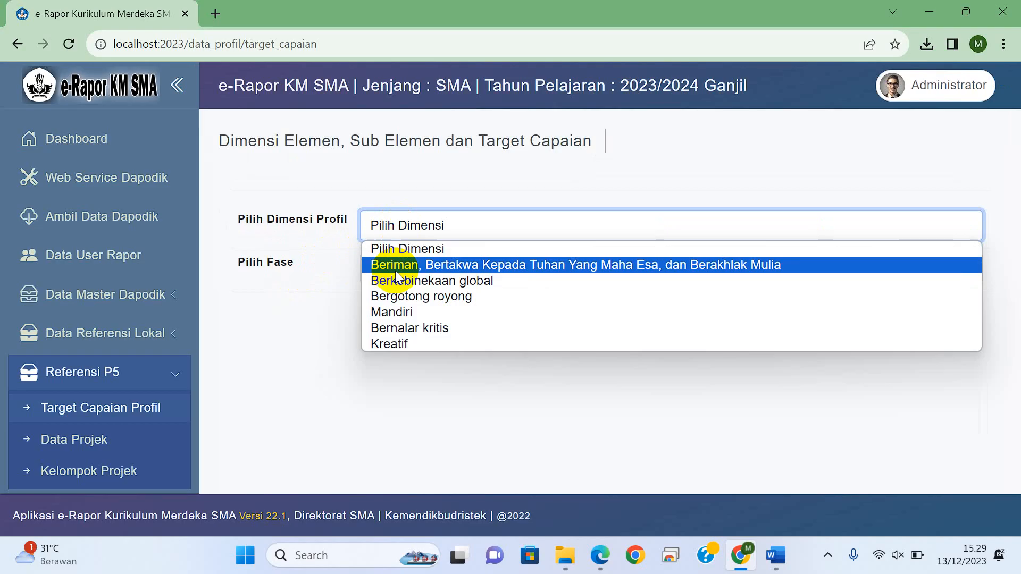
left_click(407, 331)
left_click(418, 277)
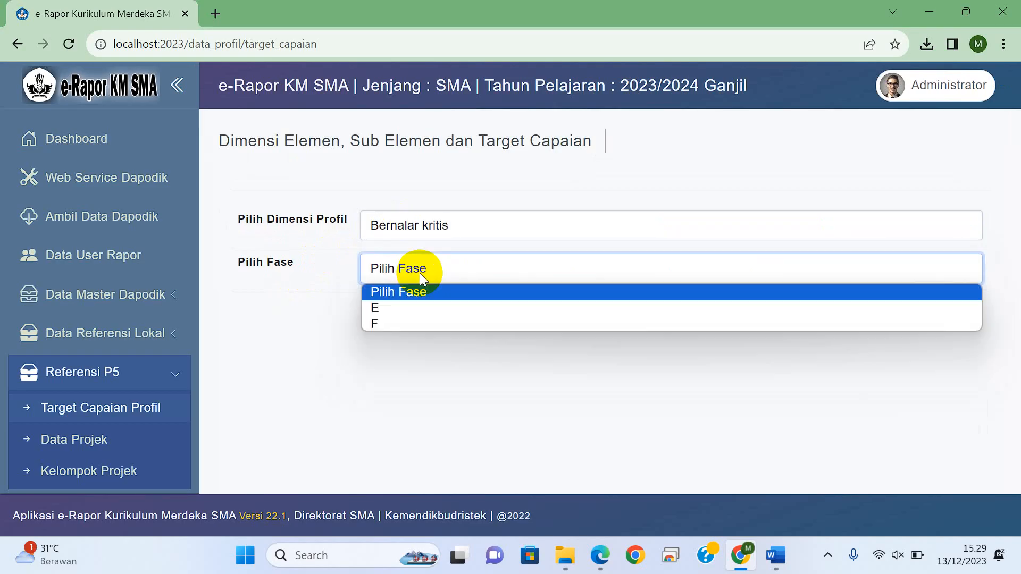
left_click(401, 302)
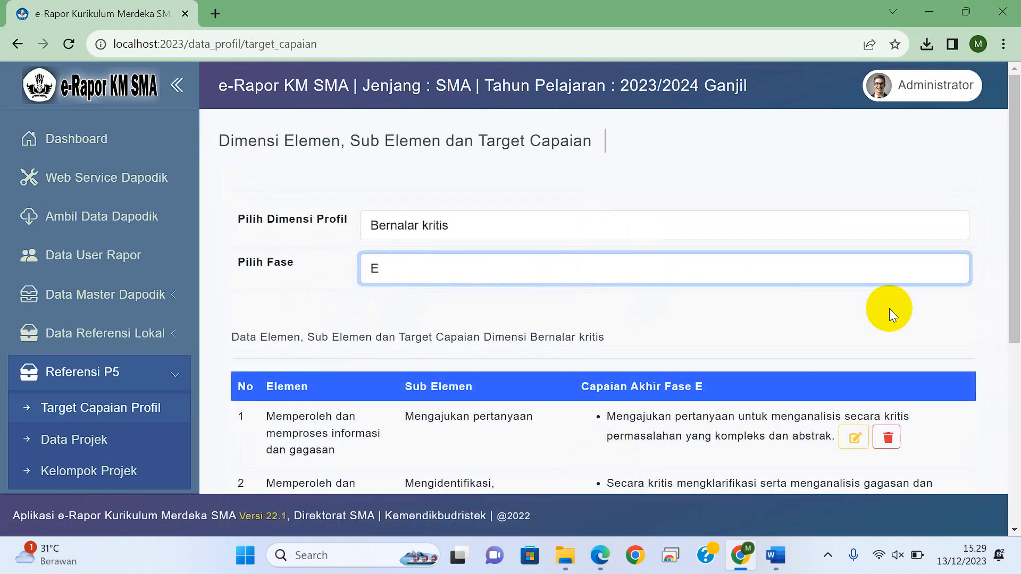
left_click_drag(1009, 201, 1007, 288)
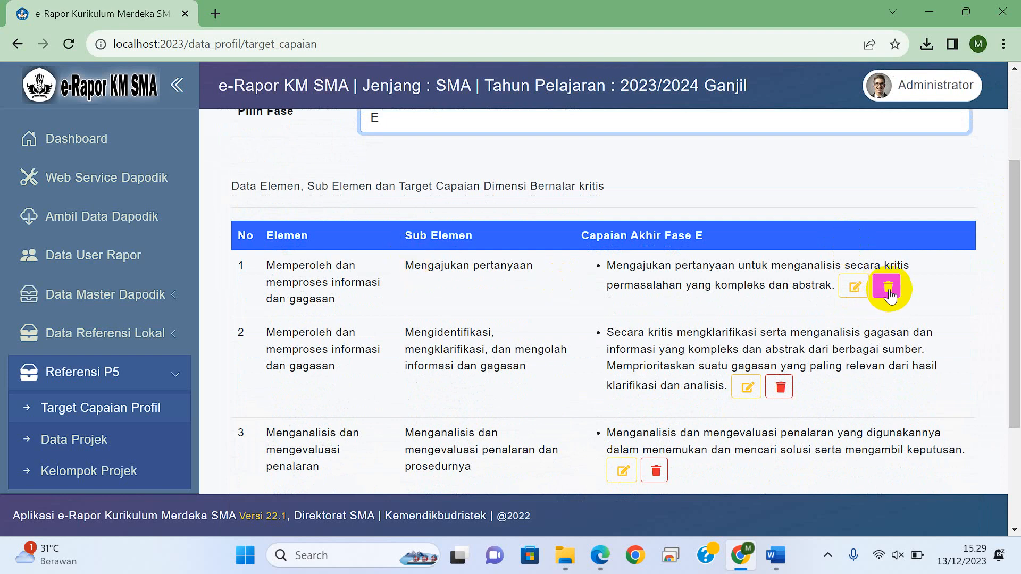
left_click_drag(1003, 250, 1016, 304)
left_click_drag(1017, 268, 993, 239)
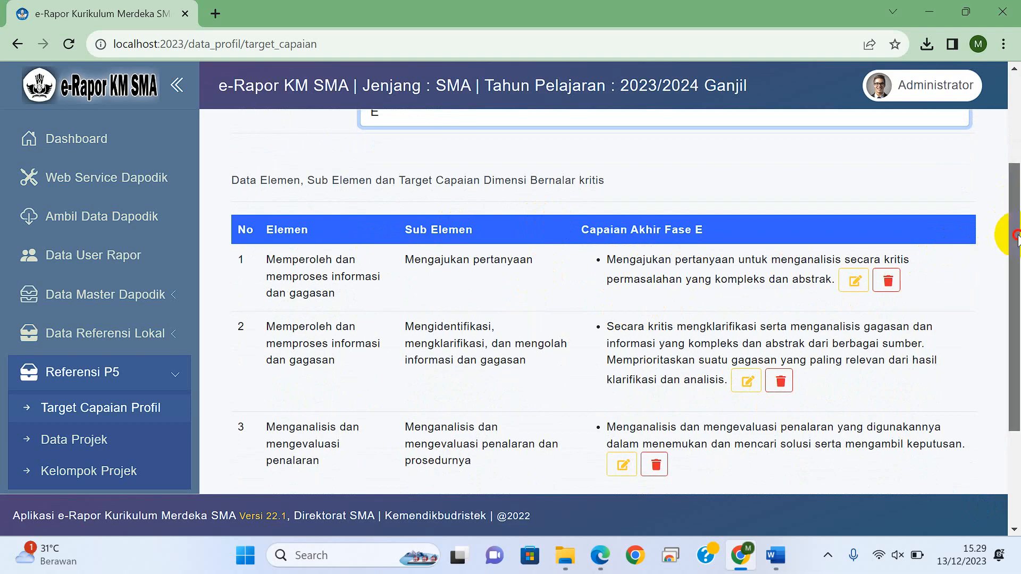
left_click_drag(1005, 227, 1004, 200)
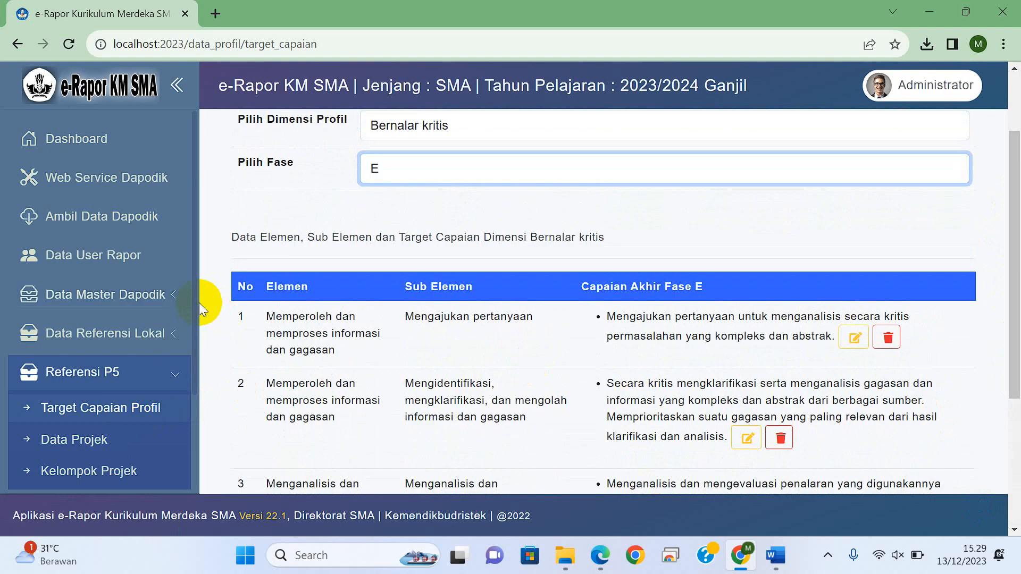
Step: Show the school's P5 project data for the theme Gaya Hidup Berkelanjutan in Fase E
scroll(196, 329, "down", 3)
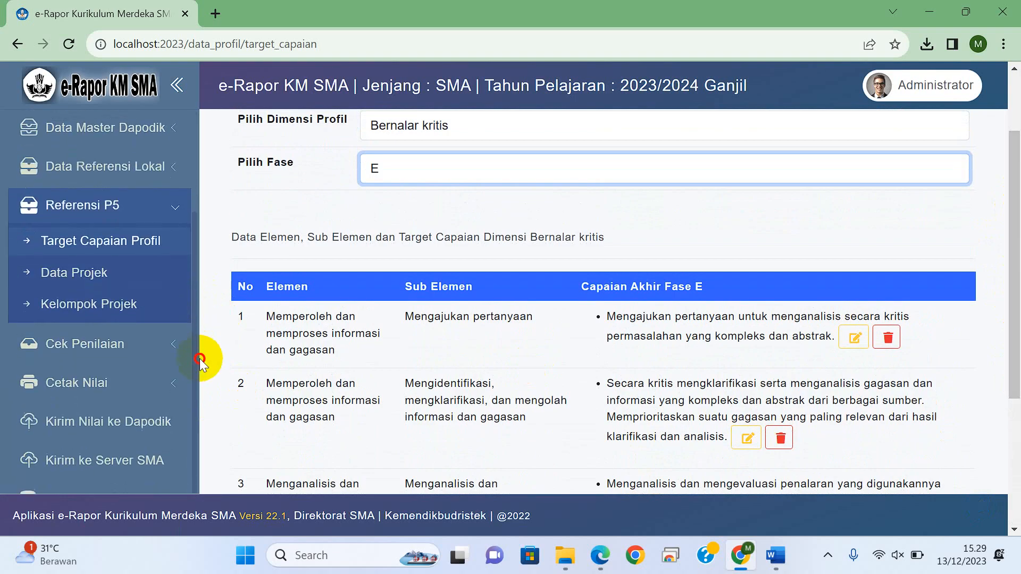
left_click(88, 276)
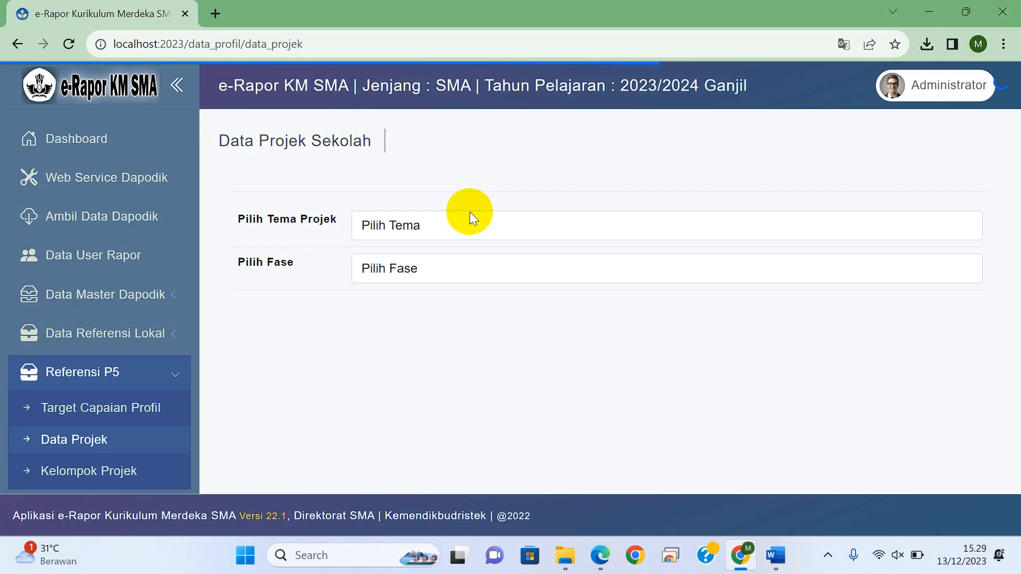
left_click(439, 223)
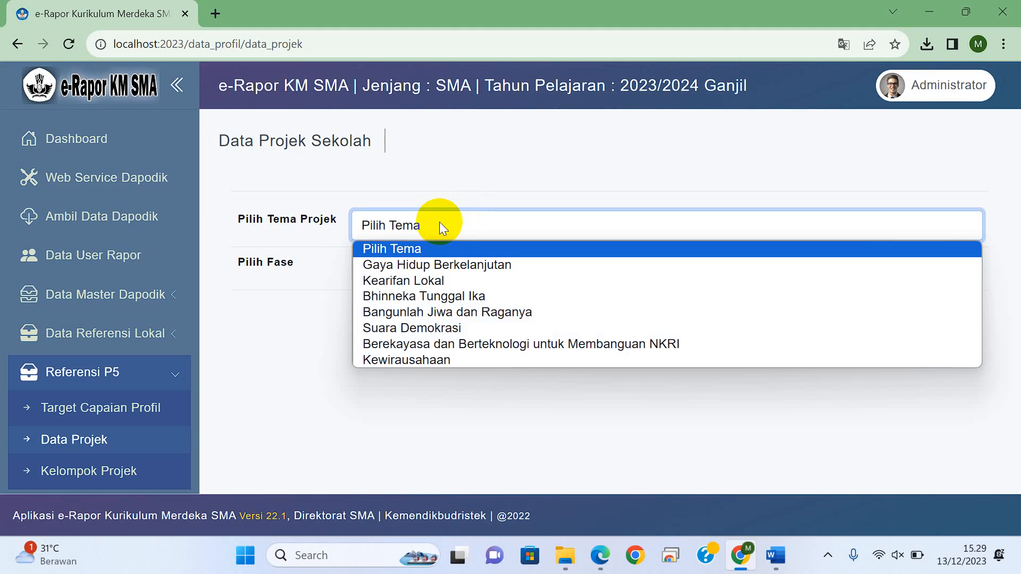
left_click(428, 265)
left_click(427, 265)
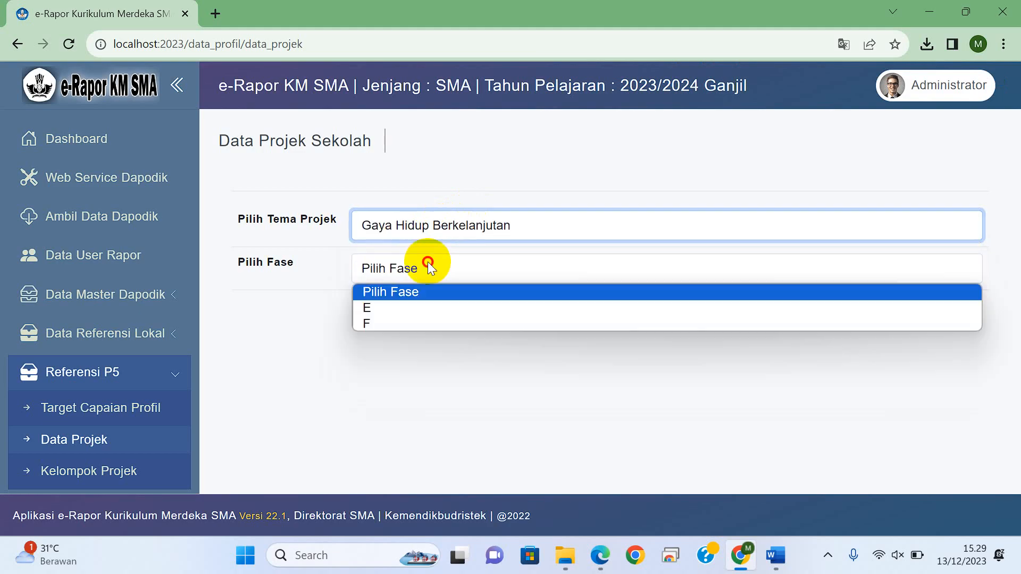
left_click(394, 311)
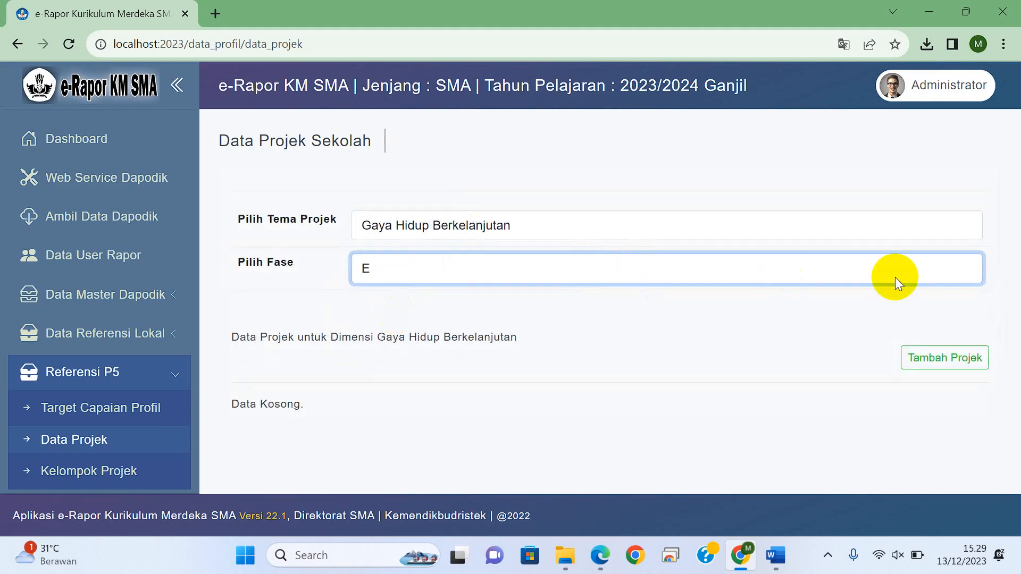
Step: Start adding a project with number 1 and the name "Pembuatan Sabun dari Eko Enzim"
left_click(931, 360)
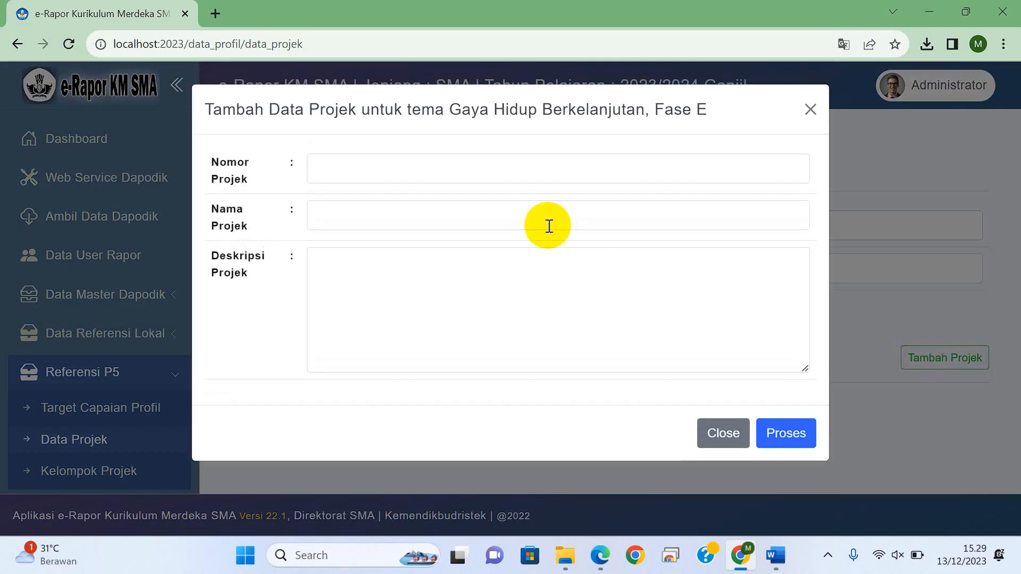
left_click(419, 156)
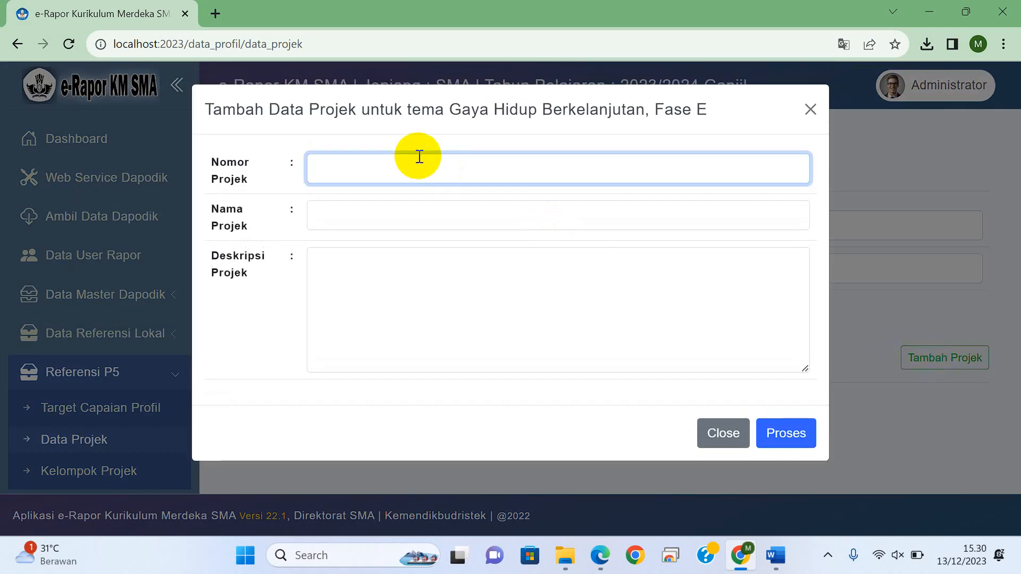
left_click(368, 223)
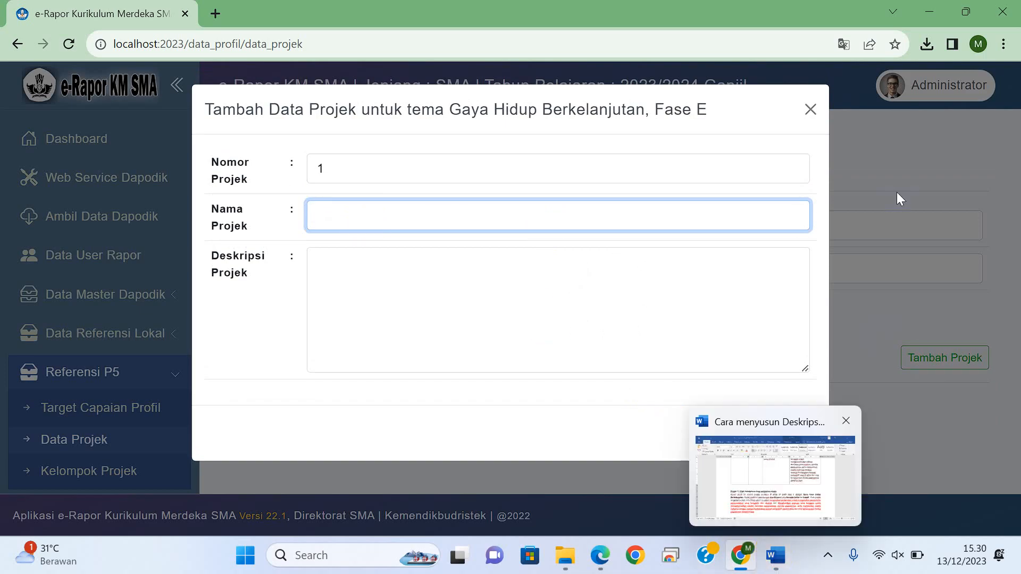
type("Pem")
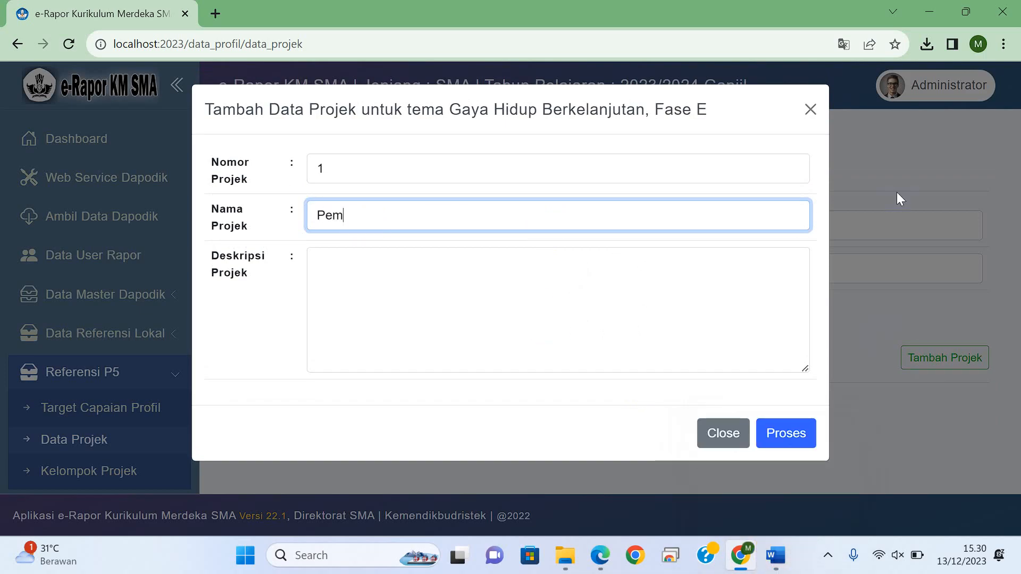
type("buatan")
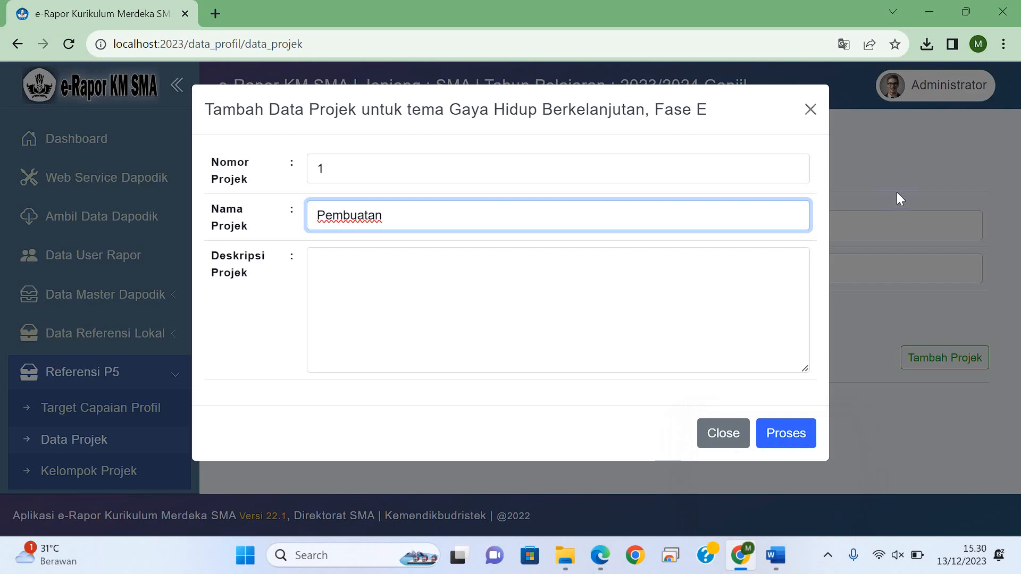
type(" Sabun dari ")
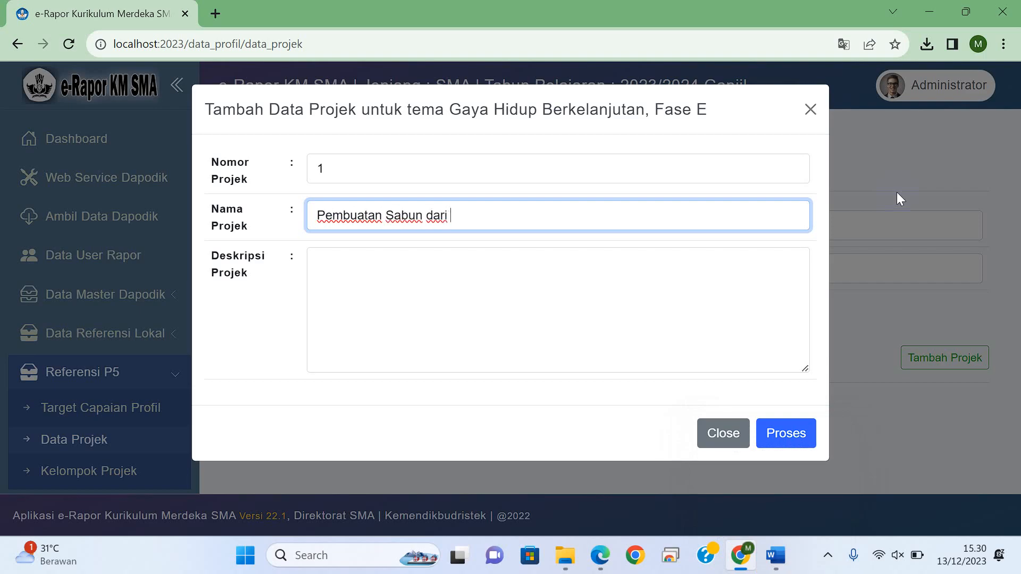
type("Eko Enzim")
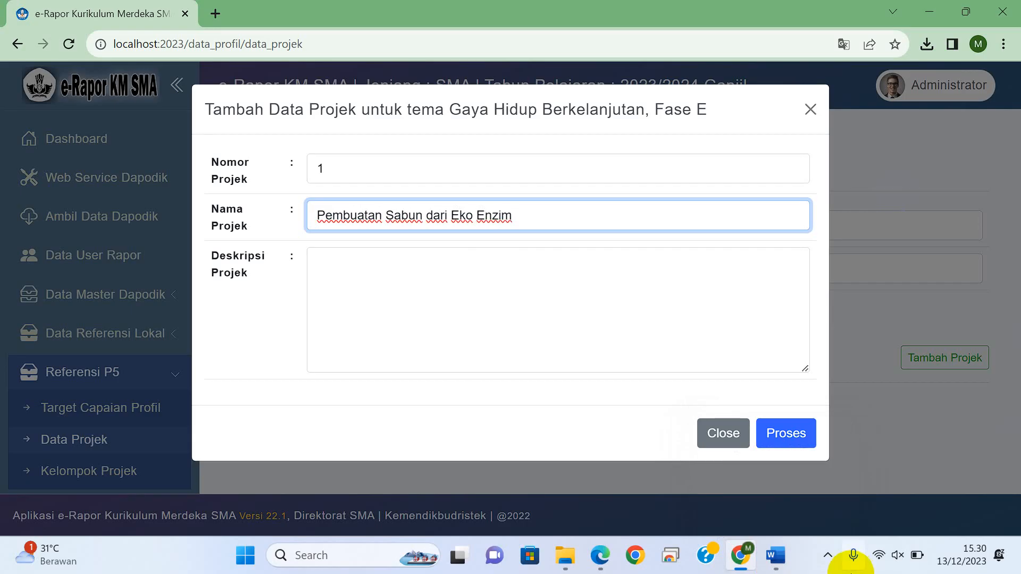
Step: Copy the Projek 1 description paragraph from the Word document into project 1's description in Chrome and save the project
mouse_move(778, 559)
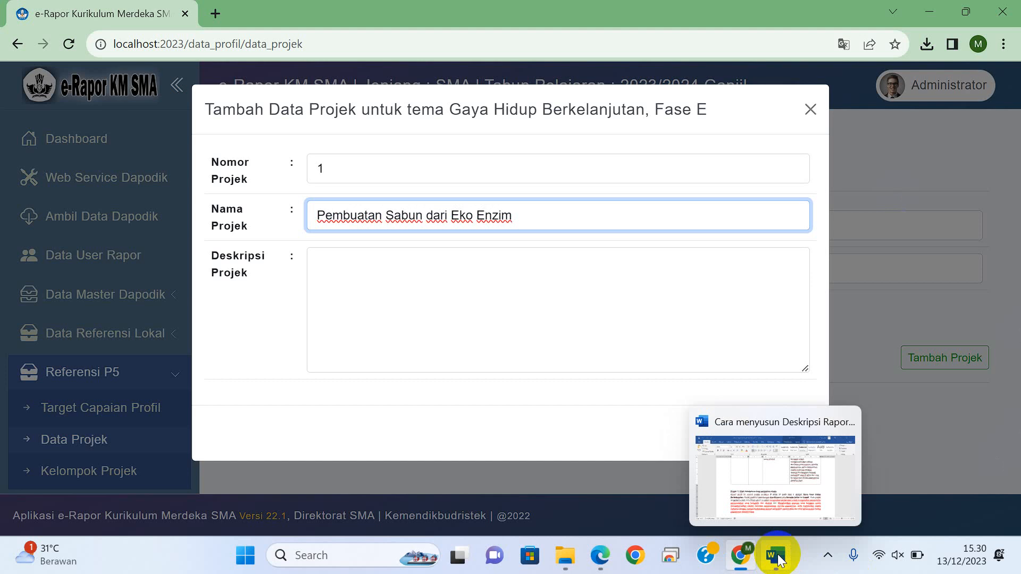
left_click(784, 512)
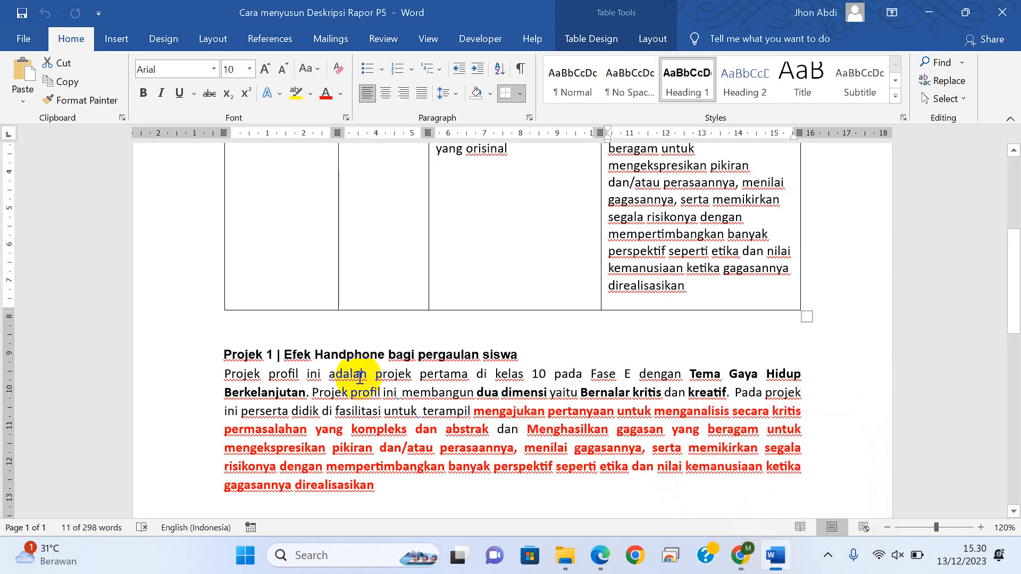
left_click_drag(221, 370, 366, 489)
key("ctrl+c")
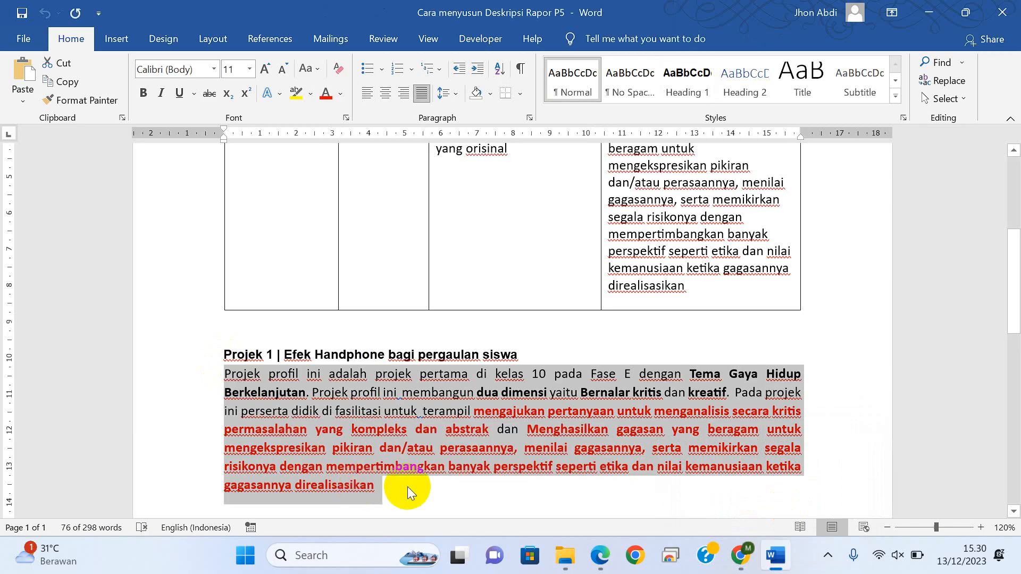
left_click(668, 472)
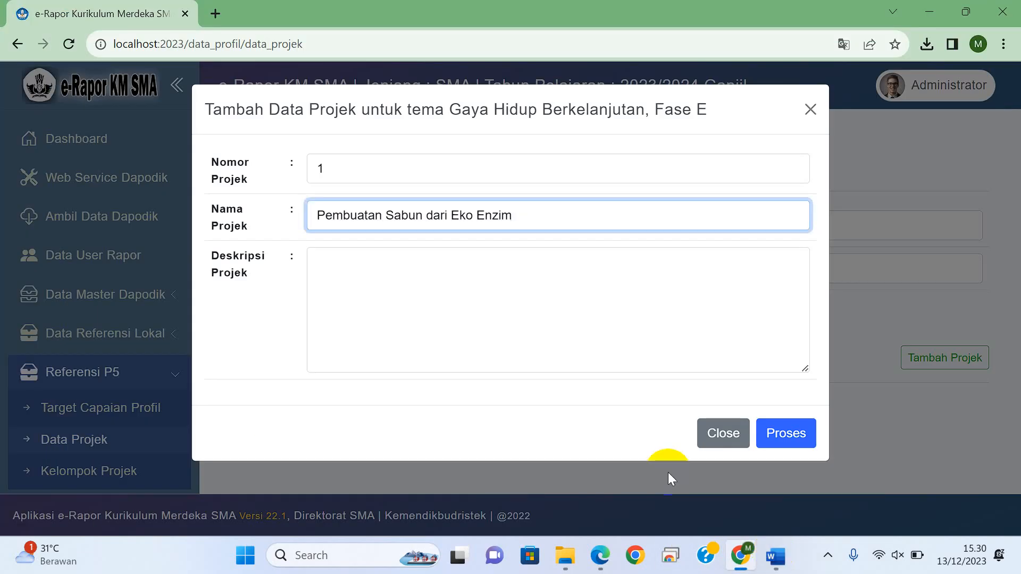
left_click(419, 303)
key("ctrl+v")
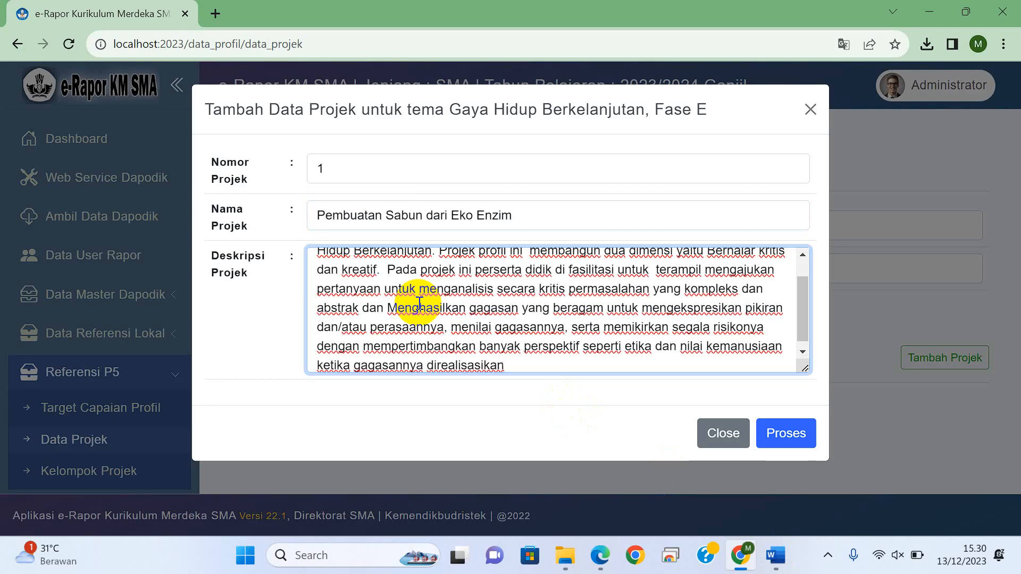
left_click(788, 436)
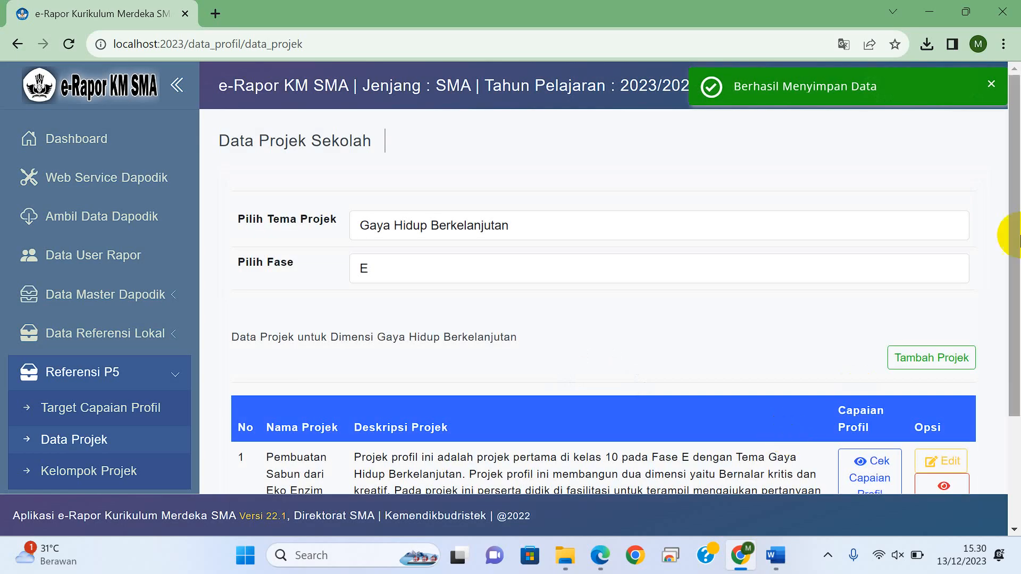
Step: Start adding a second project under the same theme with number 2 and the name "Pemilihan Ketua Osis"
left_click_drag(1018, 184, 1018, 316)
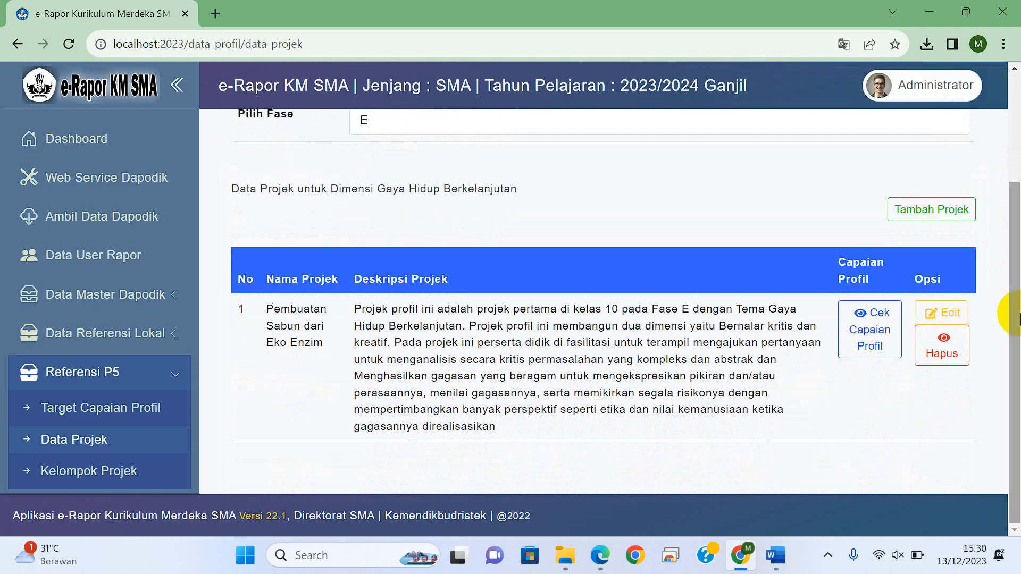
left_click(929, 213)
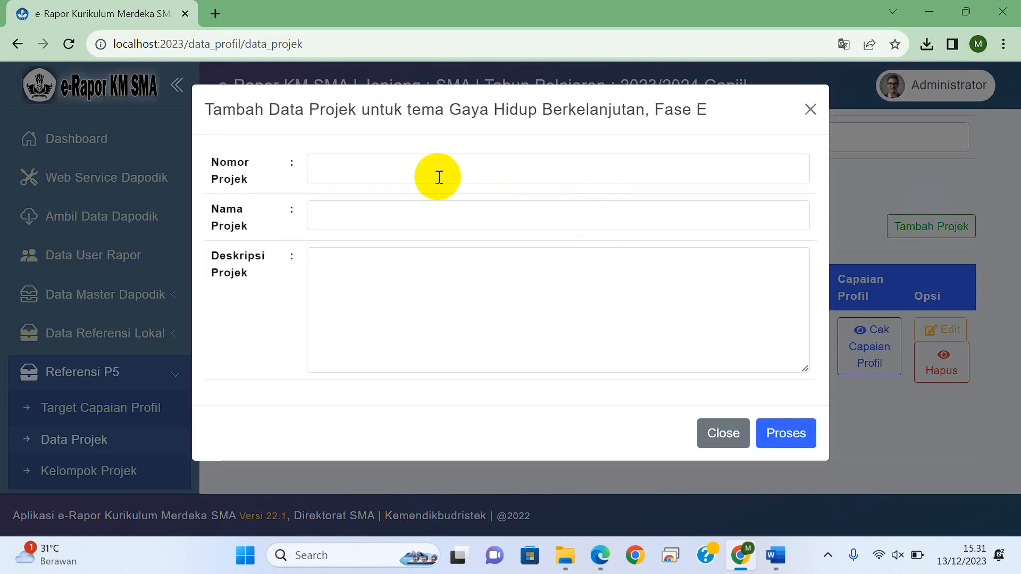
left_click(438, 177)
type("2")
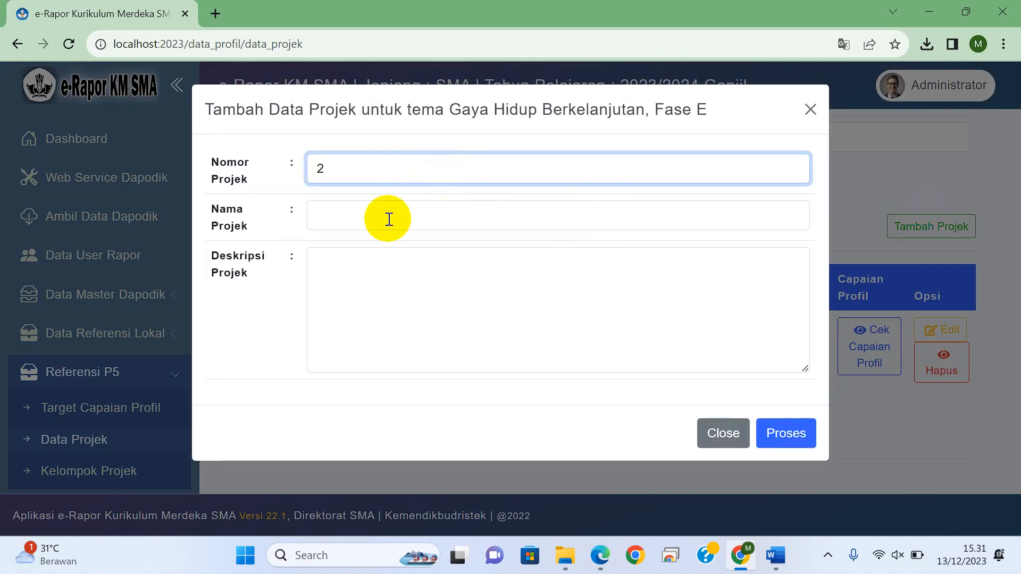
left_click(389, 219)
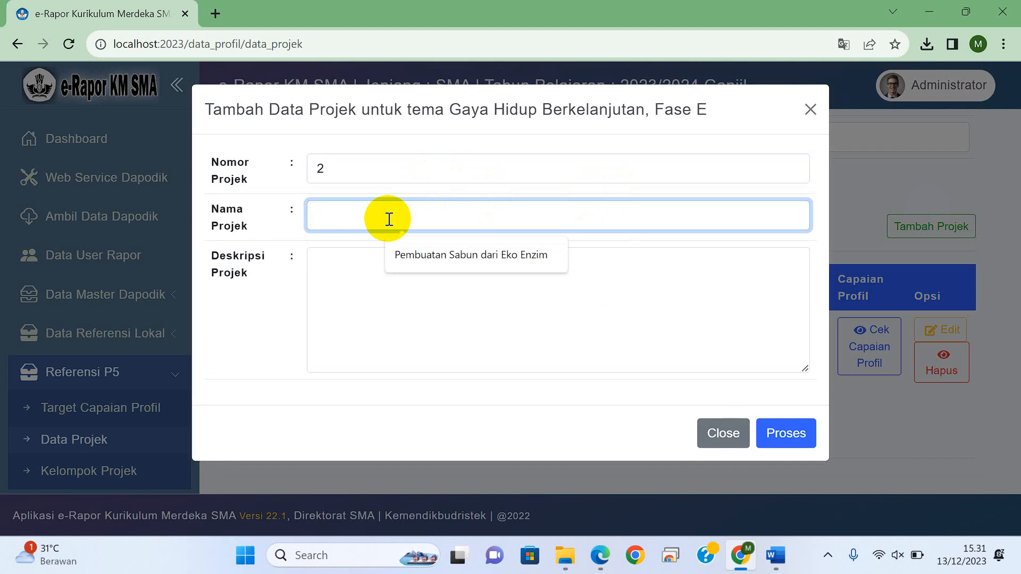
type("Pemilihan ")
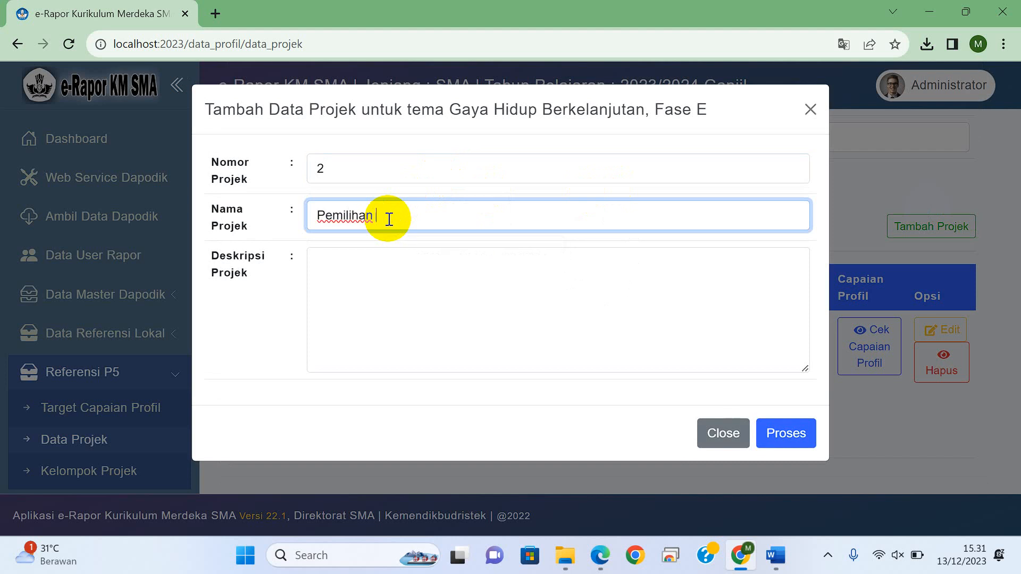
type("K")
key("BackSpace")
type("Ketua Osis")
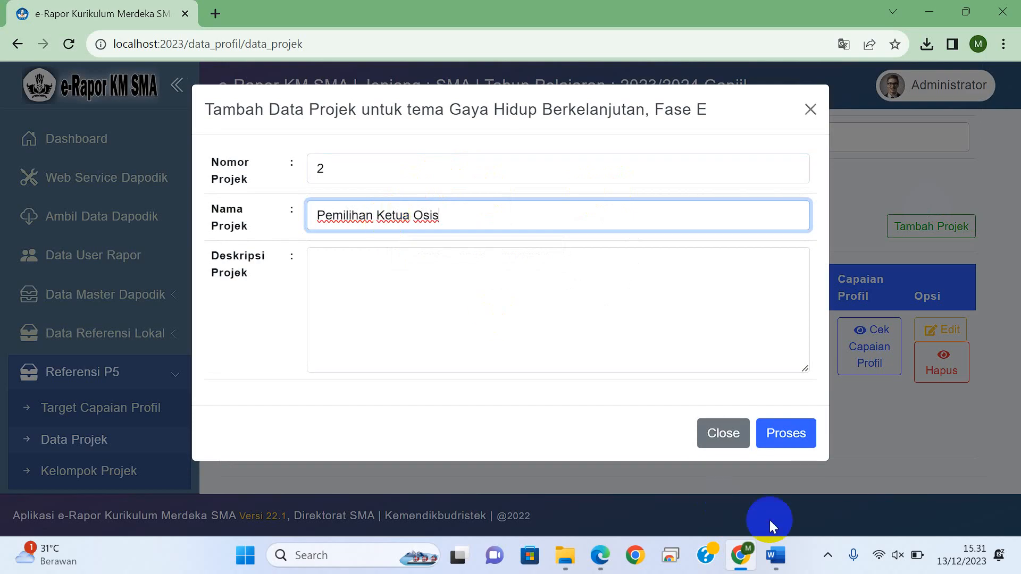
Step: Copy the Tema Kearifan Lokal paragraph from the Word document into project 2's description in Chrome and save the project
left_click(776, 555)
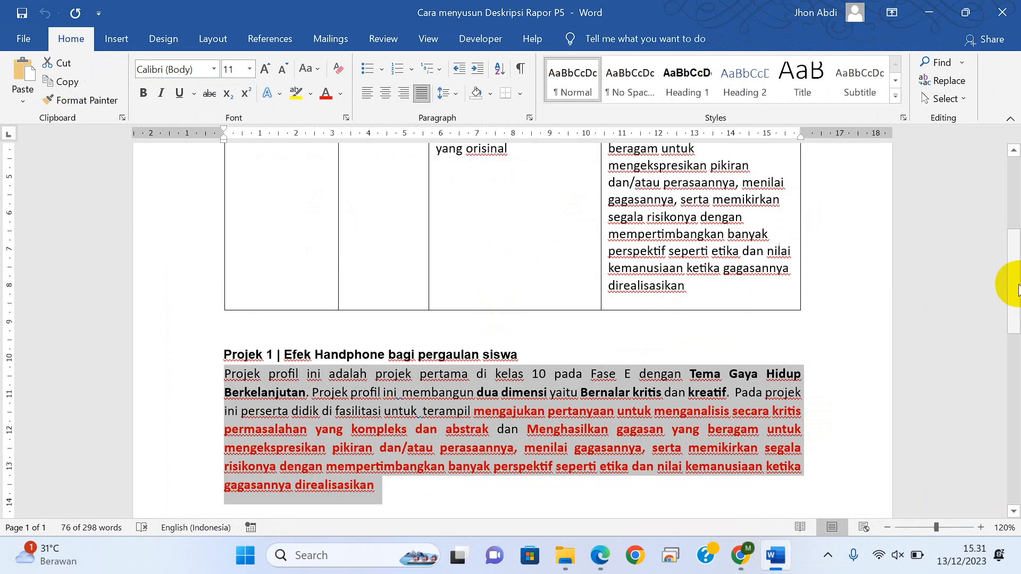
left_click_drag(1013, 278, 1014, 432)
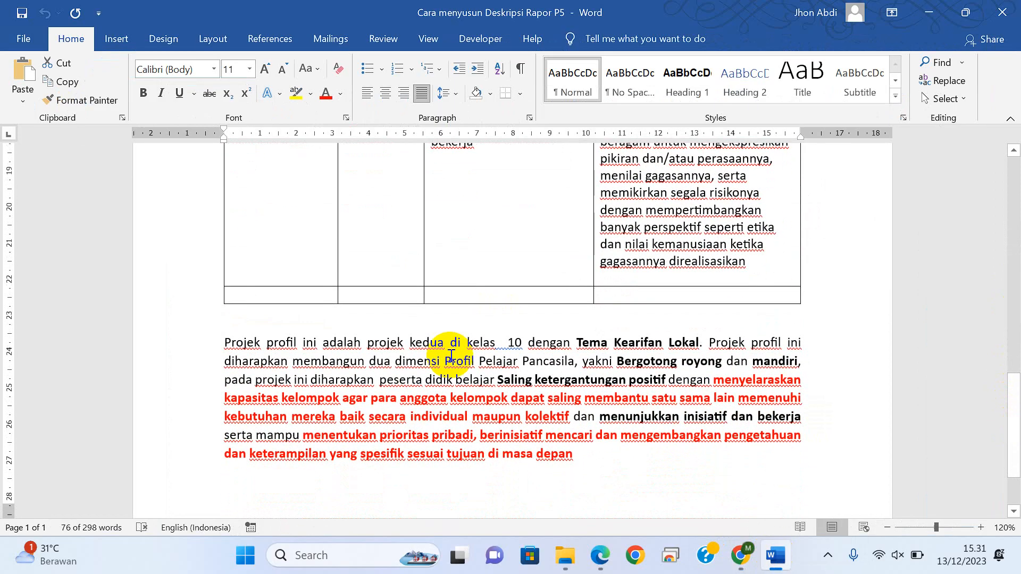
left_click(224, 342)
left_click_drag(260, 369, 561, 449)
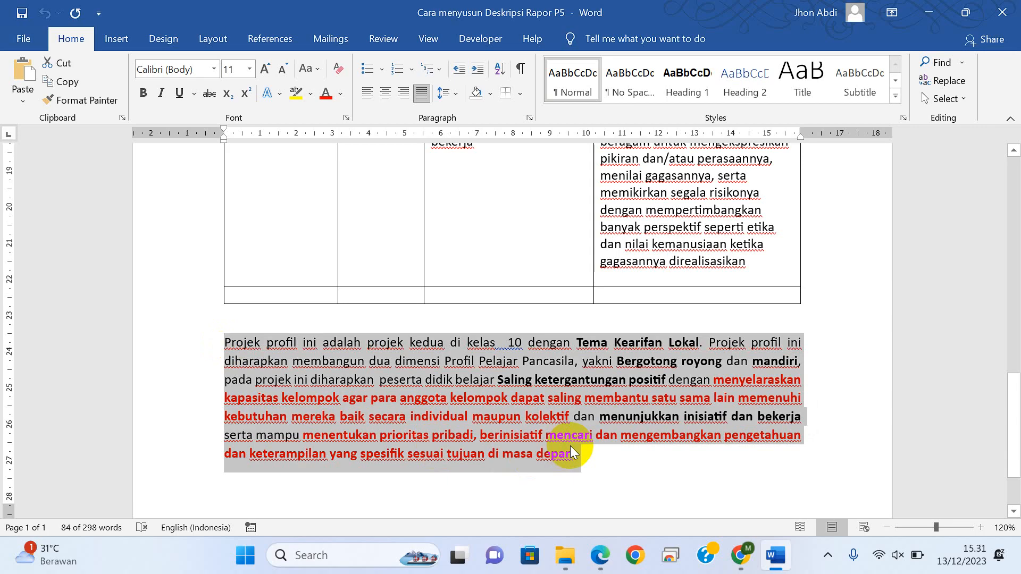
left_click(602, 558)
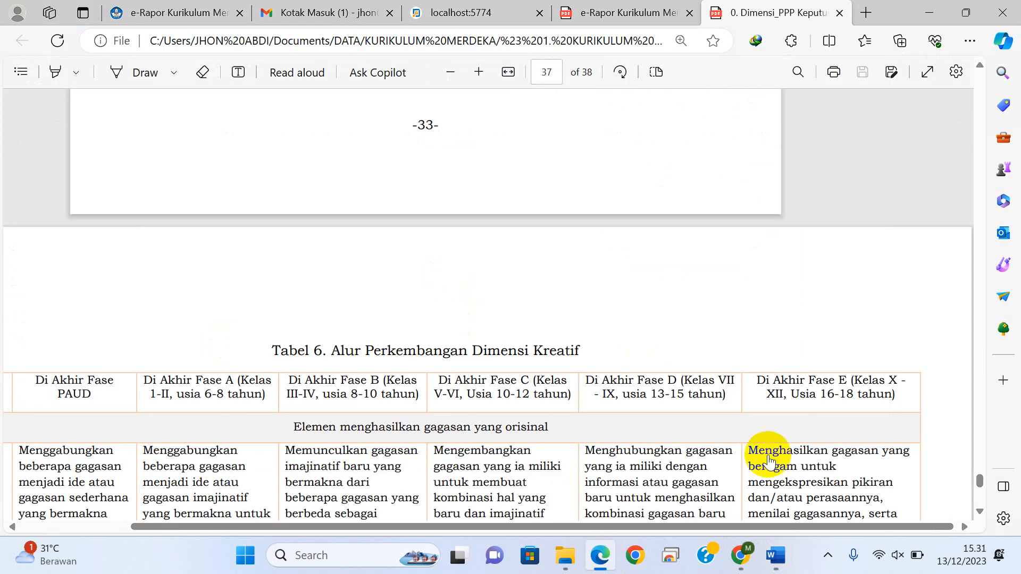
left_click(743, 559)
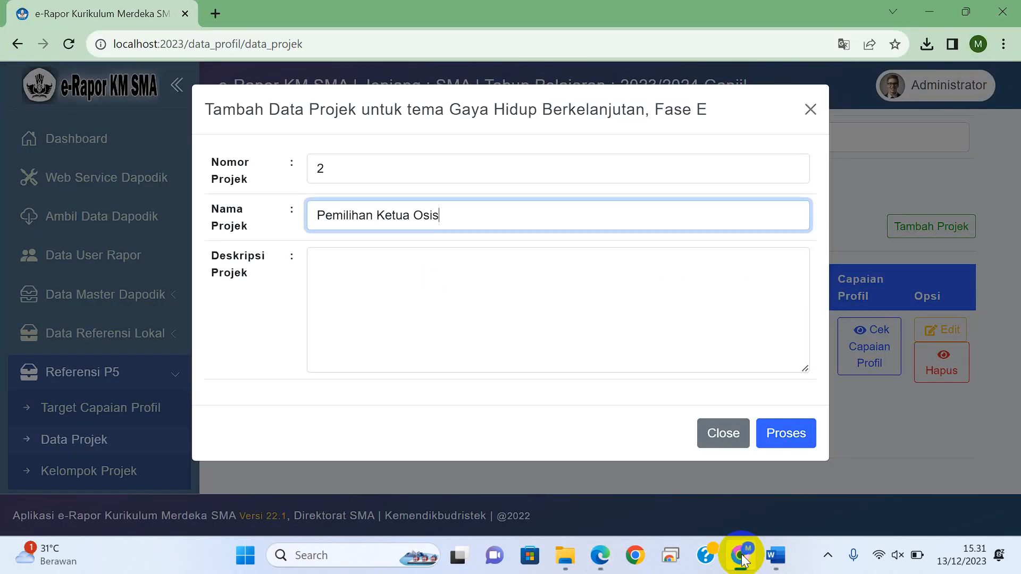
left_click(469, 351)
key("ctrl+v")
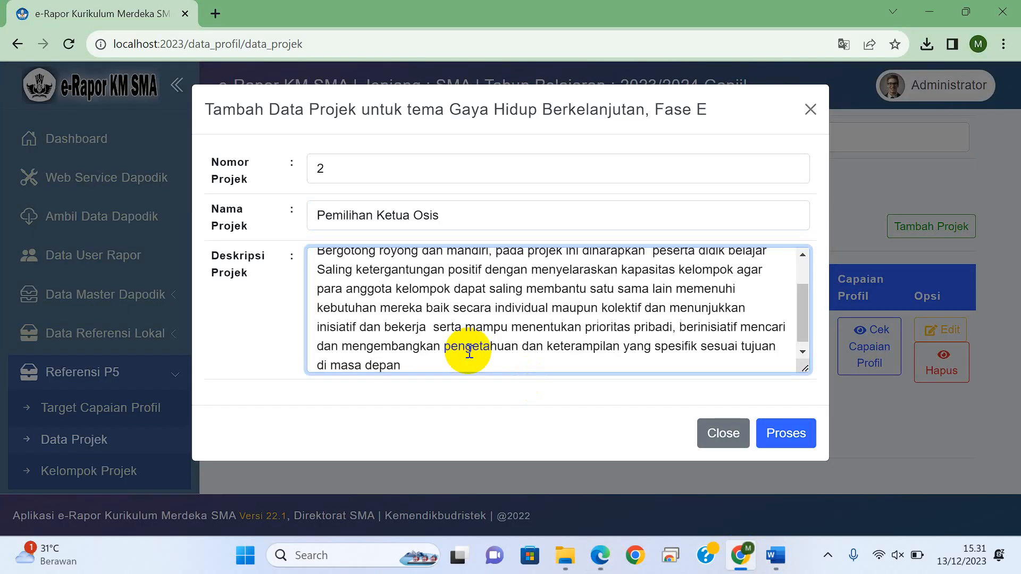
left_click(779, 434)
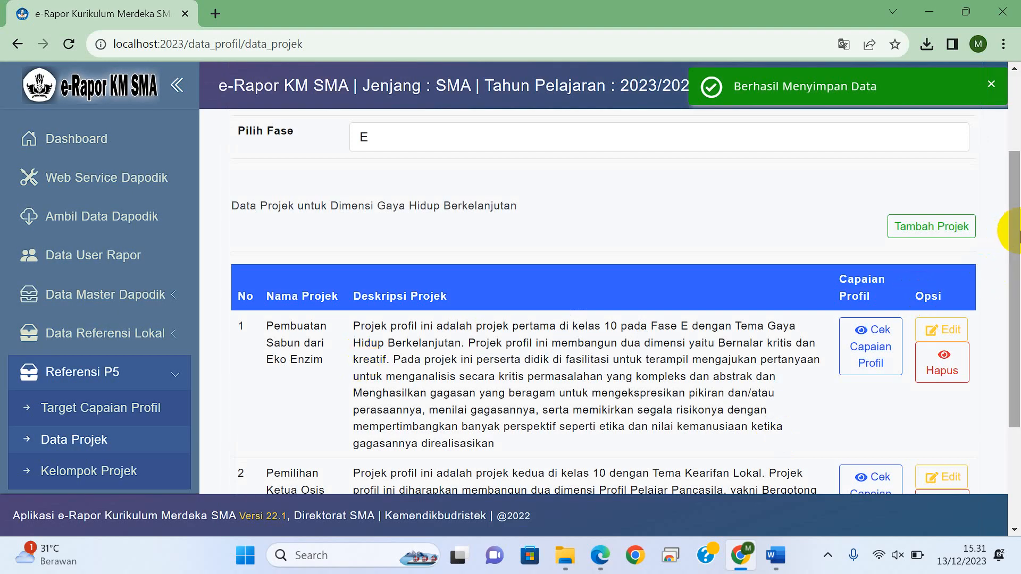
left_click_drag(1013, 239, 1016, 311)
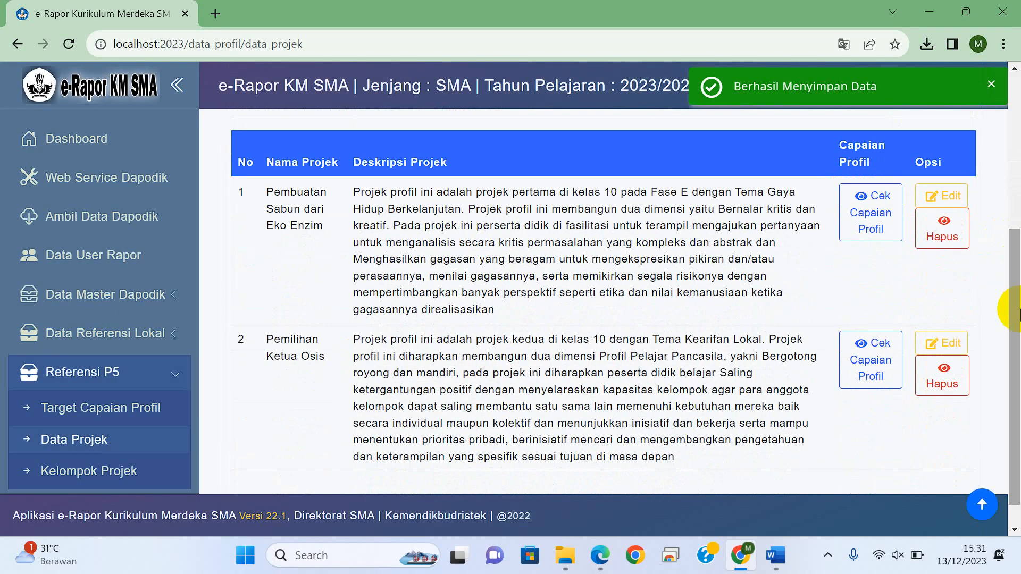
Step: Start adding a project group in the P5 reference data and name it "Teuku Umar"
scroll(196, 274, "down", 2)
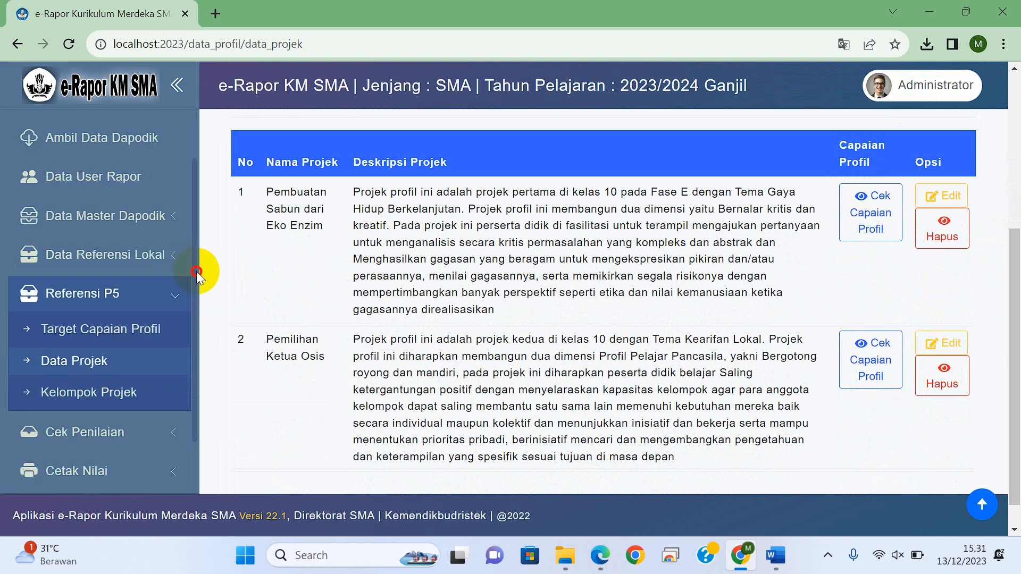
scroll(199, 282, "down", 2)
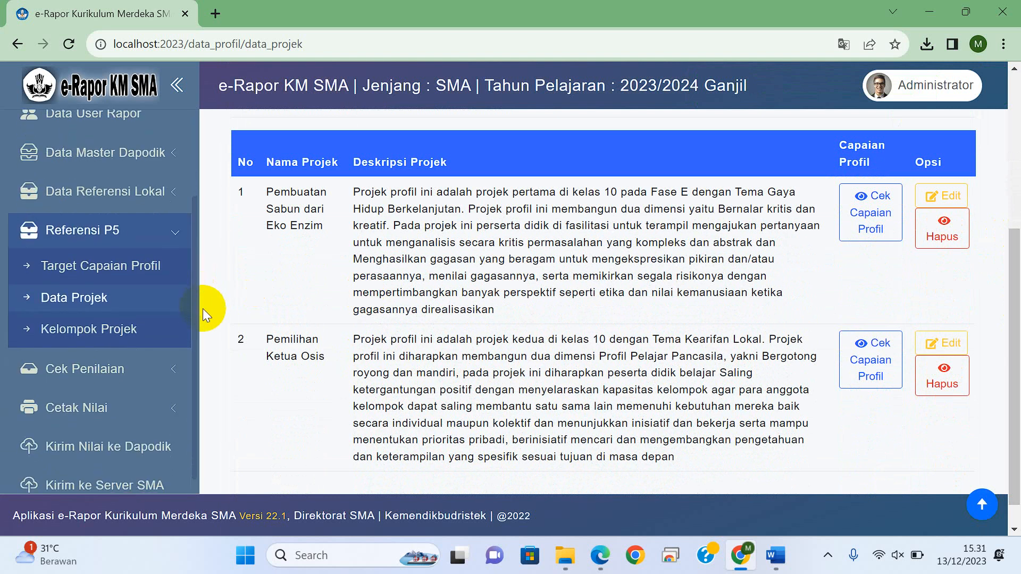
left_click(126, 333)
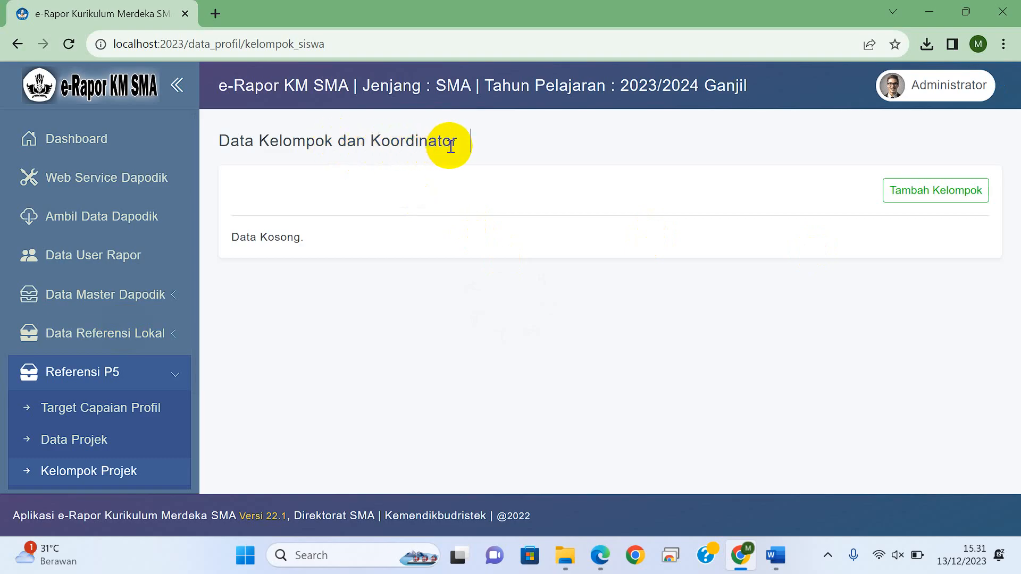
left_click(931, 194)
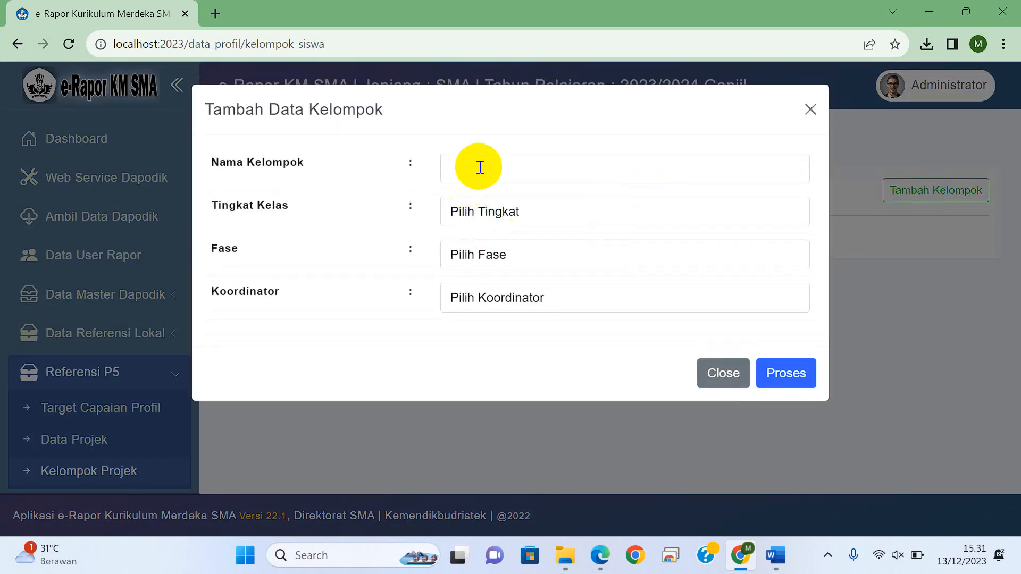
left_click(480, 167)
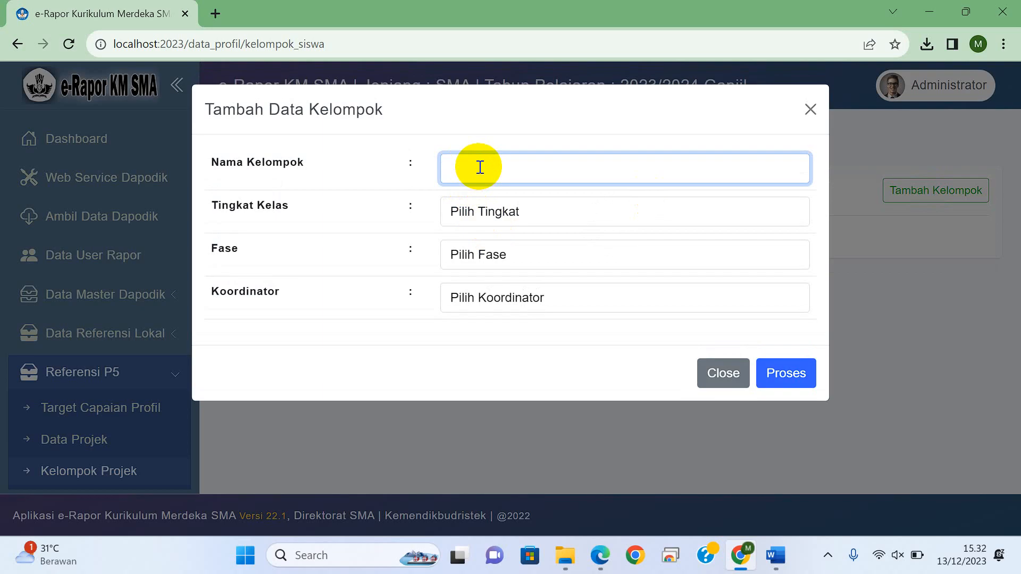
type("Teuku Umar")
Step: Set the group's class level to 10 and phase to E, assign the fourth listed teacher as coordinator, and save the group
left_click(510, 215)
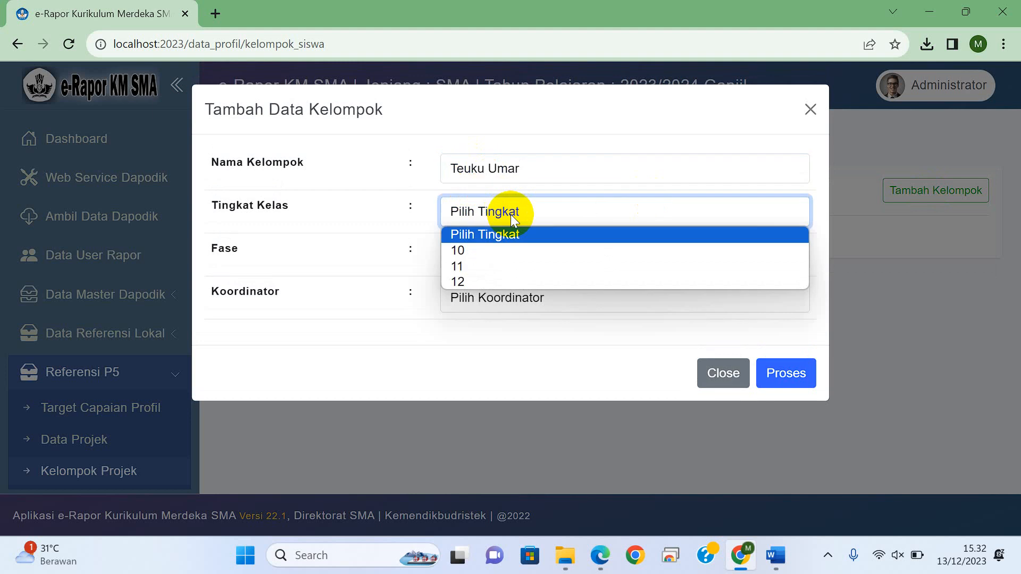
left_click(489, 249)
left_click(491, 253)
left_click(481, 293)
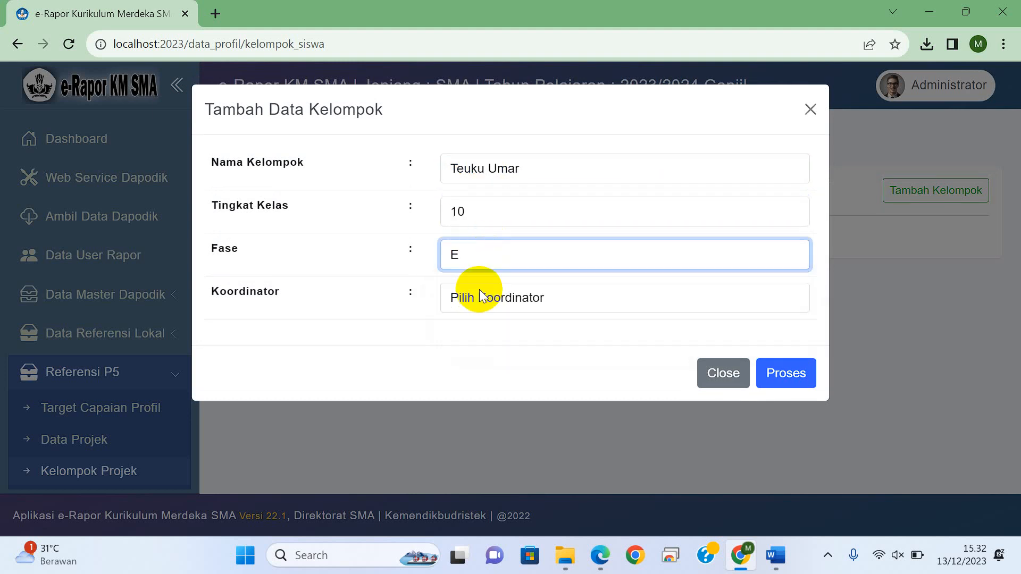
left_click(480, 292)
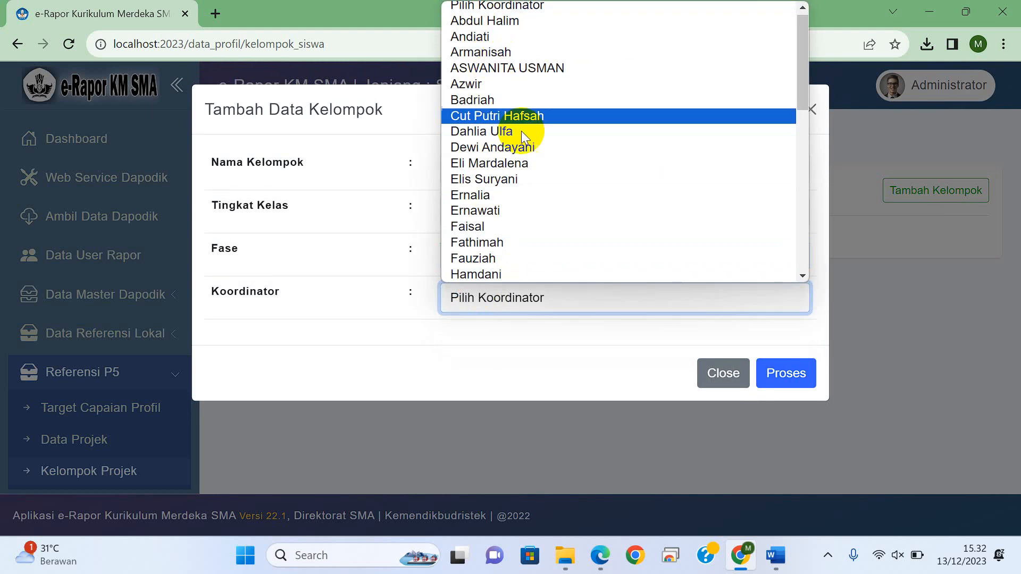
left_click(555, 70)
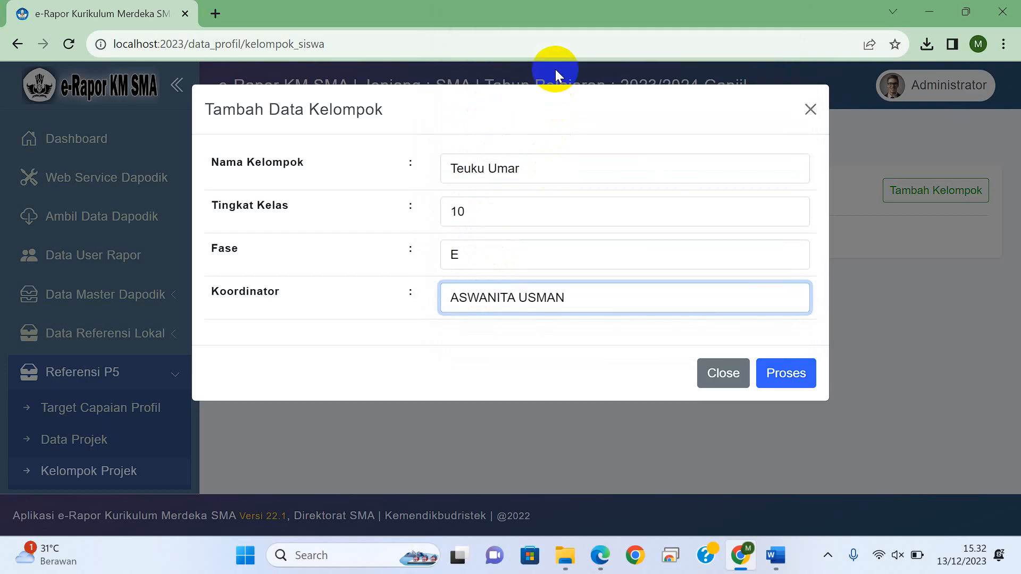
left_click(787, 370)
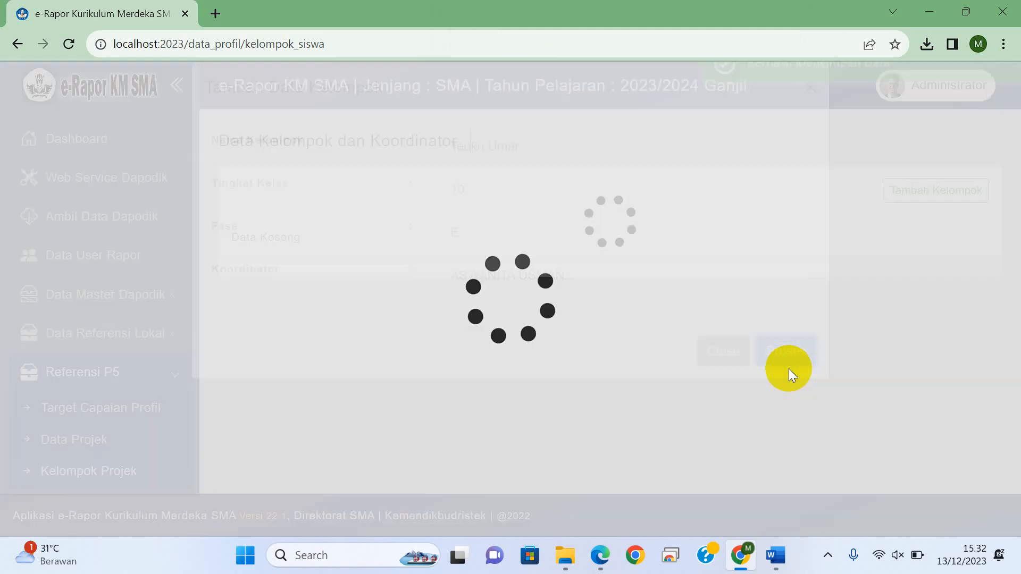
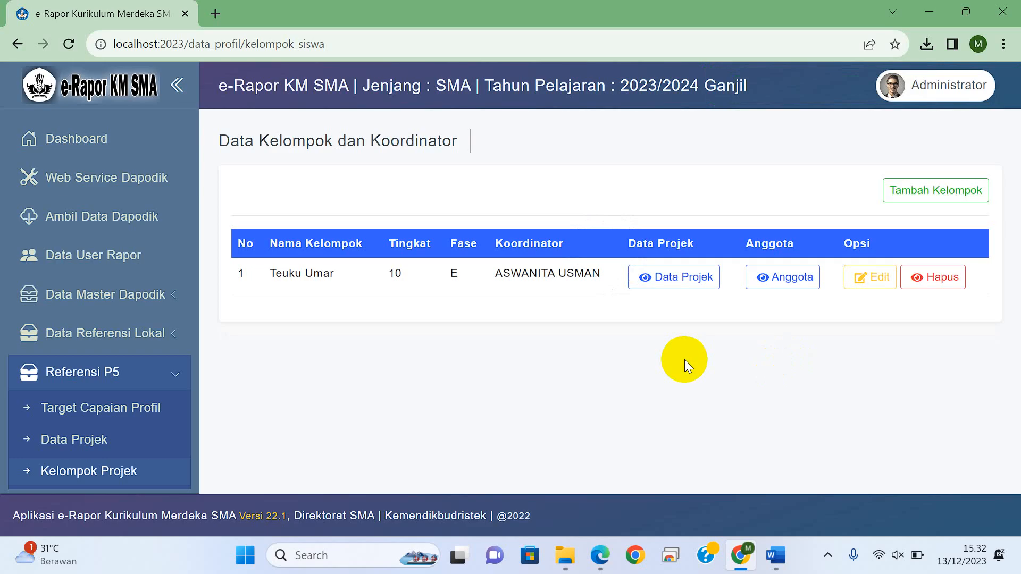
Step: Assign the projects "Pembuatan Sabun dari Eko Enzim" and "Pemilihan Ketua Osis" to the Teuku Umar group and review its project list
left_click(678, 280)
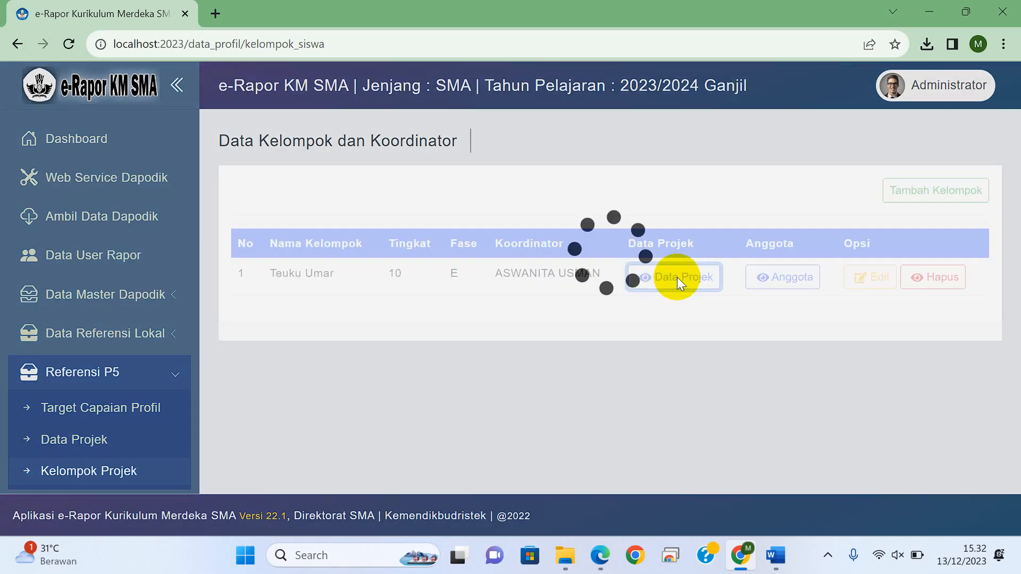
left_click(756, 162)
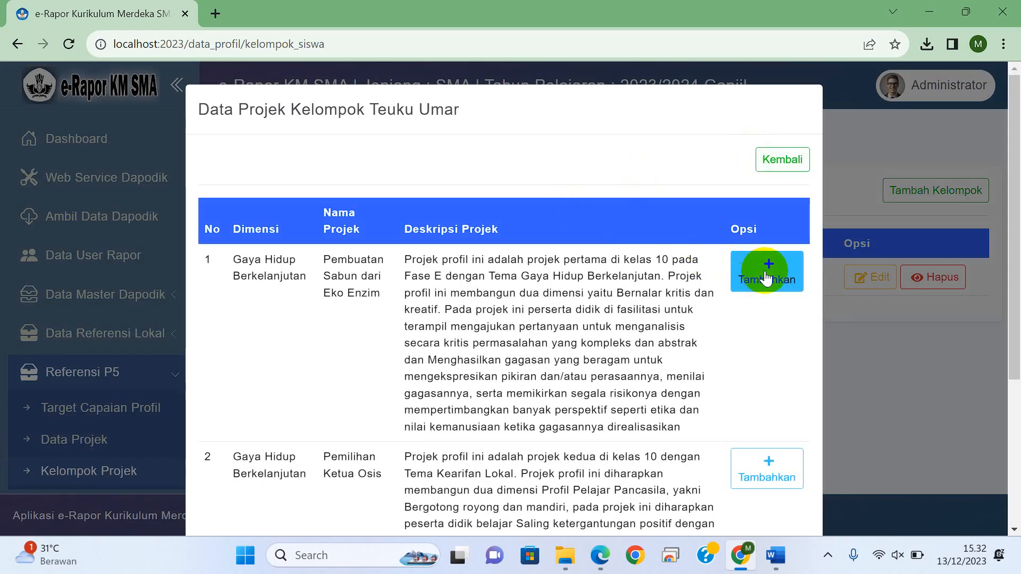
left_click(771, 280)
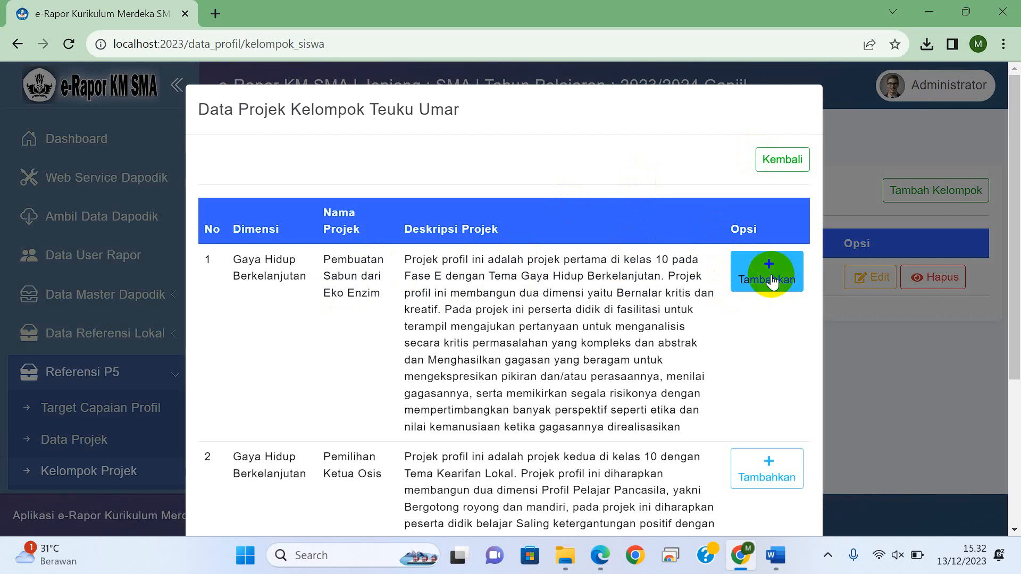
left_click(771, 280)
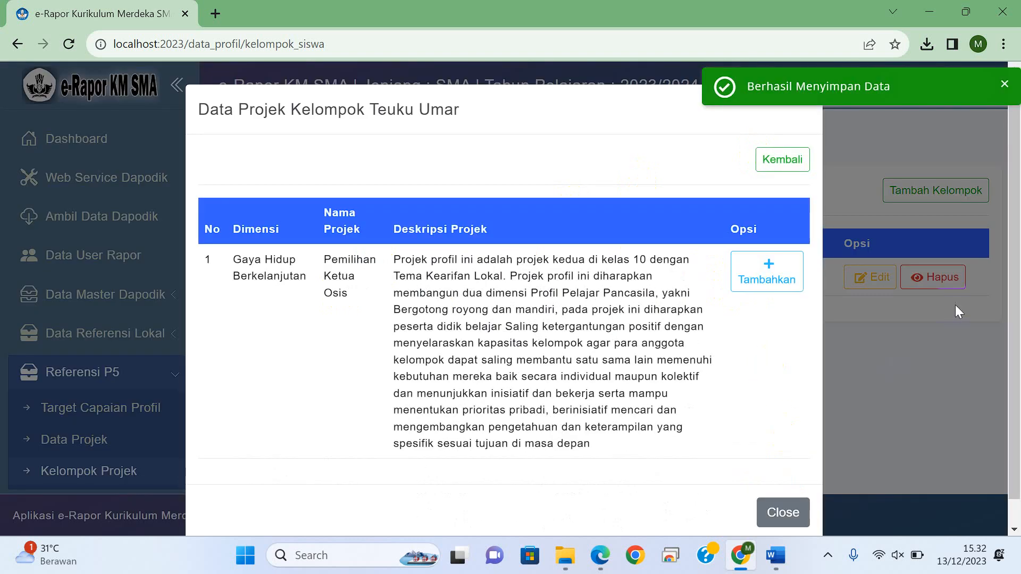
left_click(763, 275)
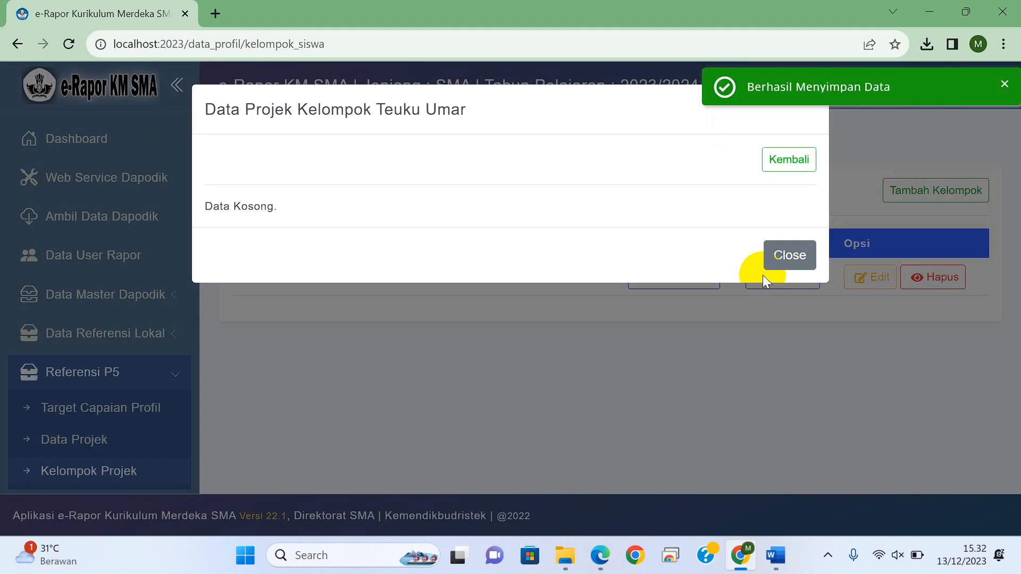
left_click(781, 257)
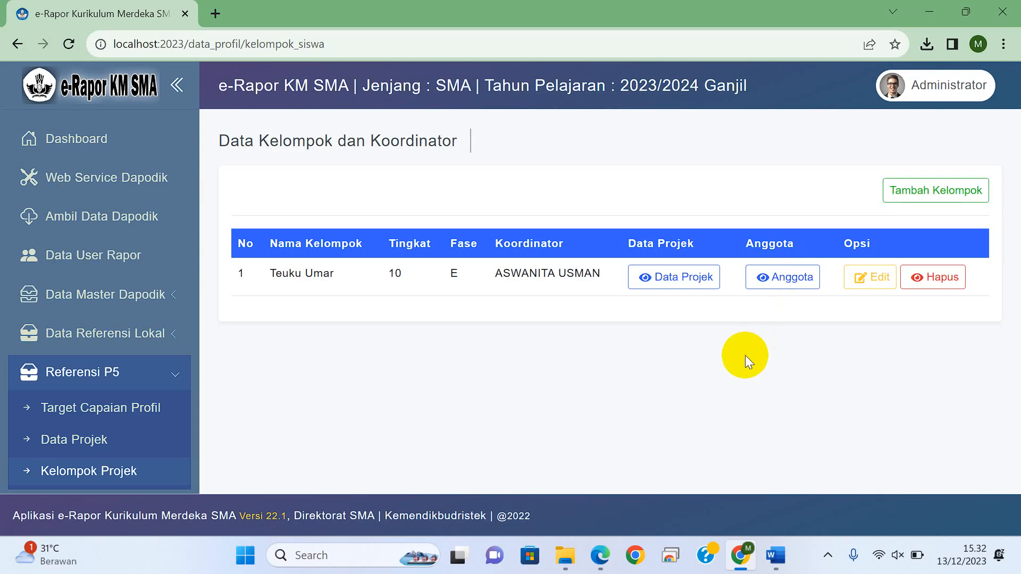
left_click(692, 277)
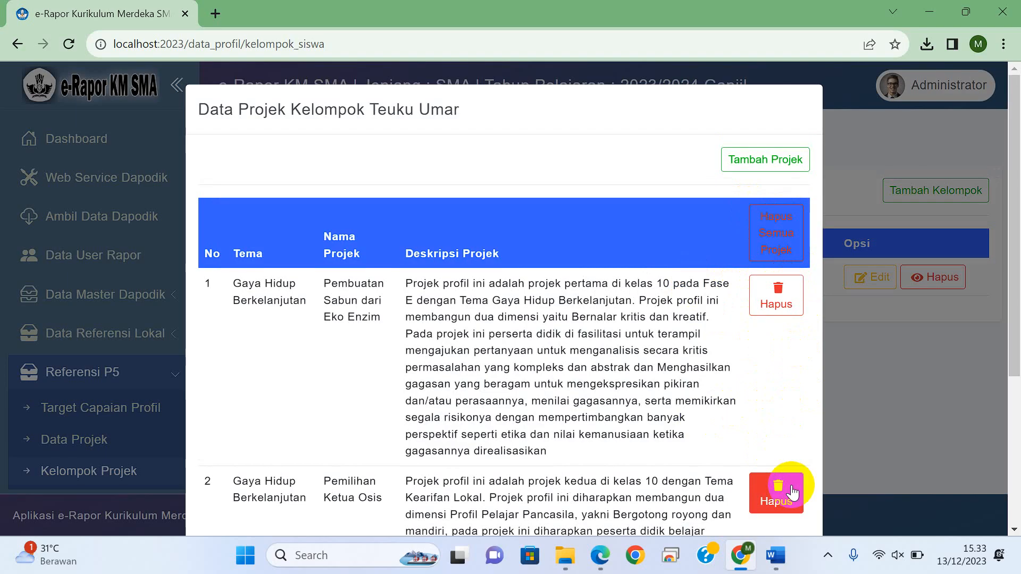
left_click(881, 377)
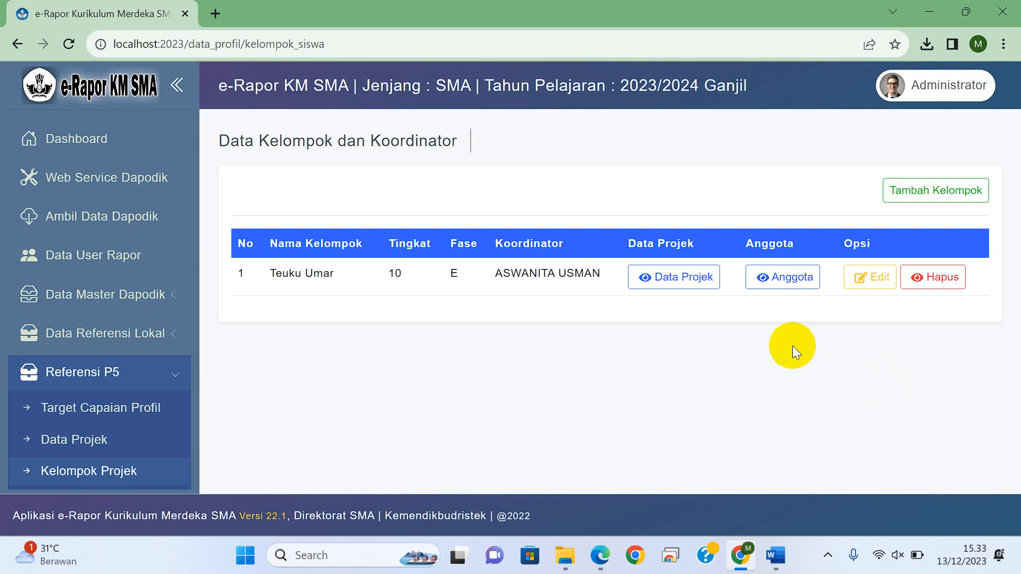
Step: Add all students of regular class X-1 as members of the Teuku Umar group
left_click(791, 277)
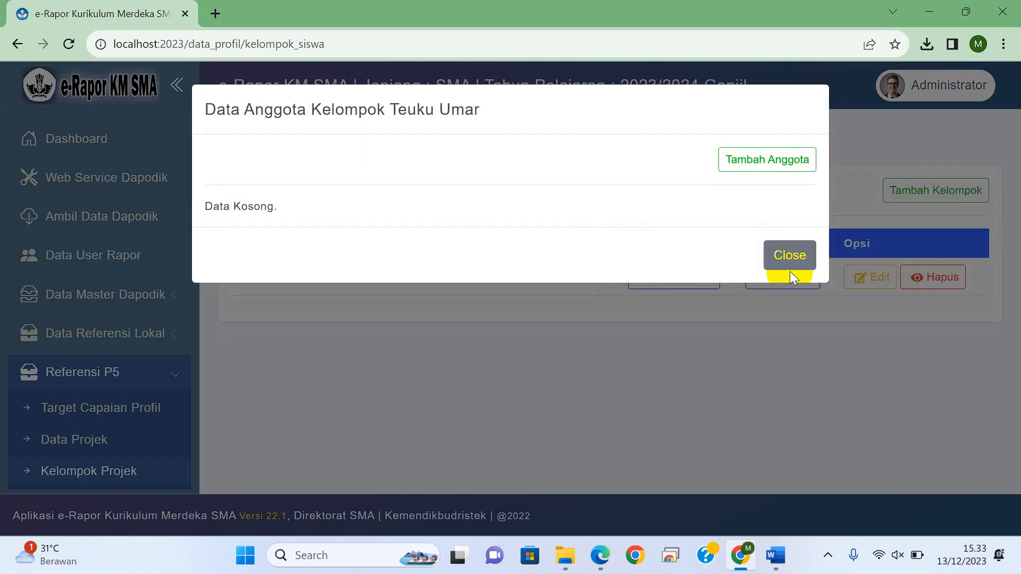
left_click(766, 164)
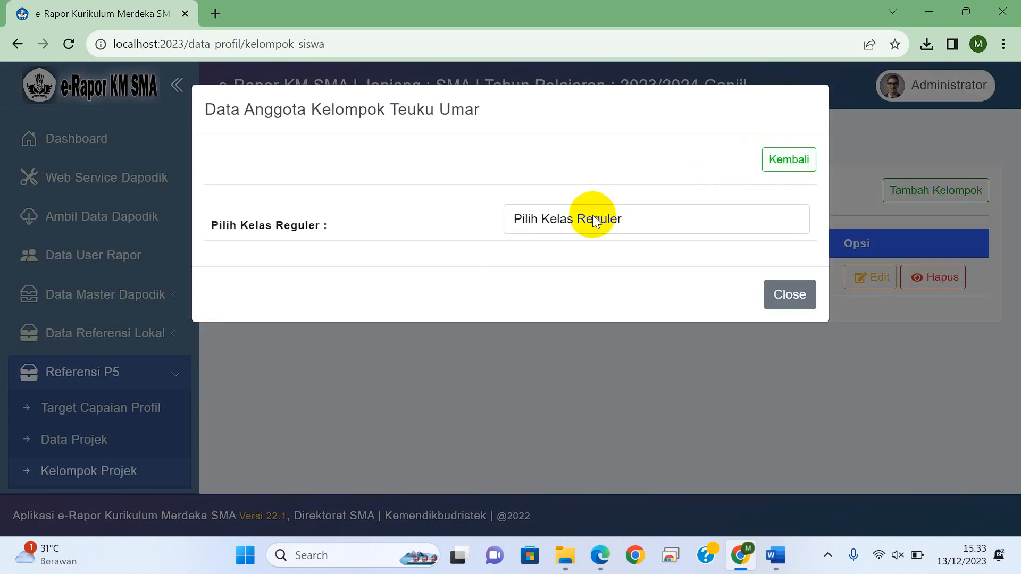
left_click(595, 221)
left_click(539, 259)
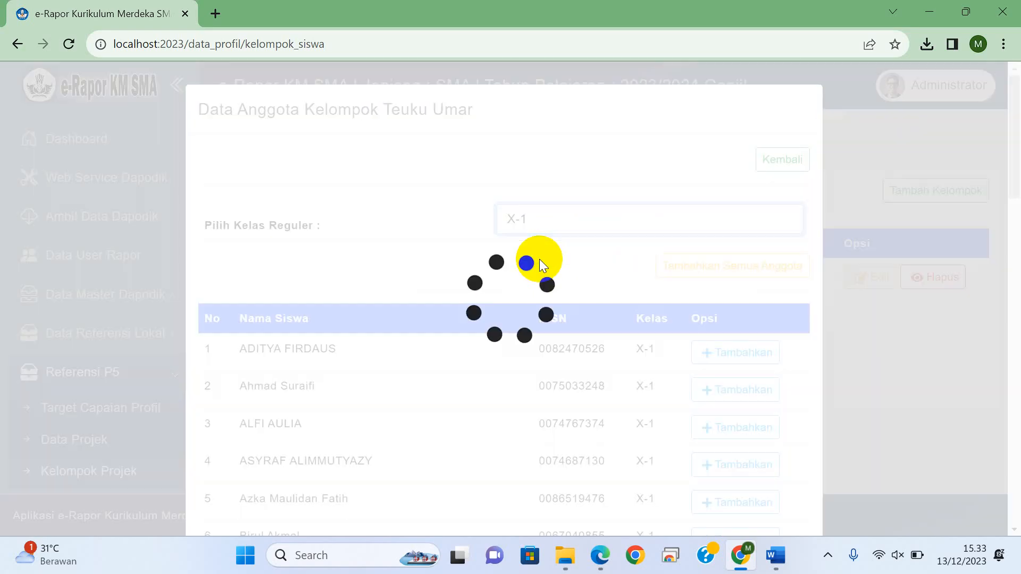
left_click_drag(1016, 169, 1016, 232)
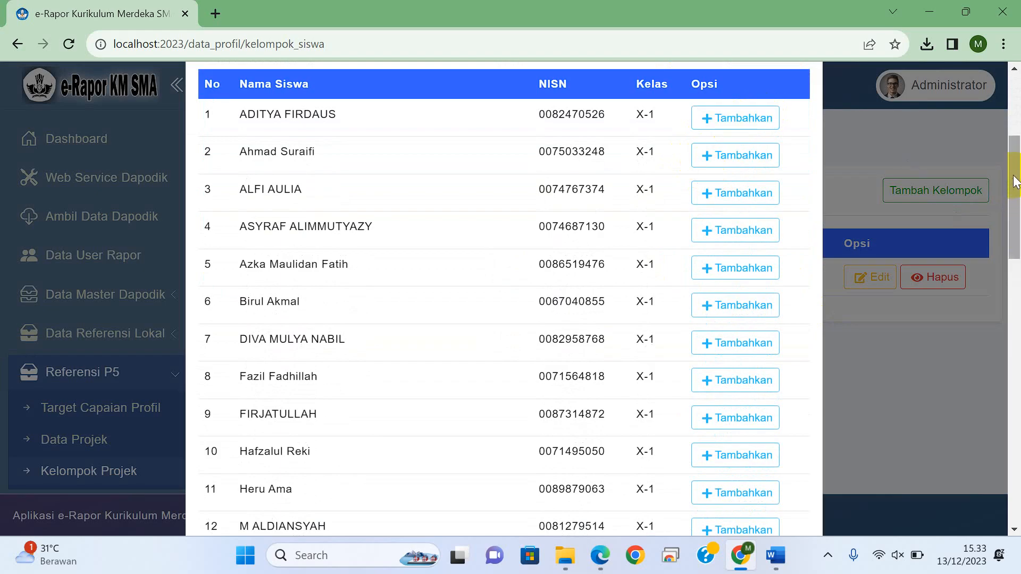
left_click_drag(1016, 181, 847, 449)
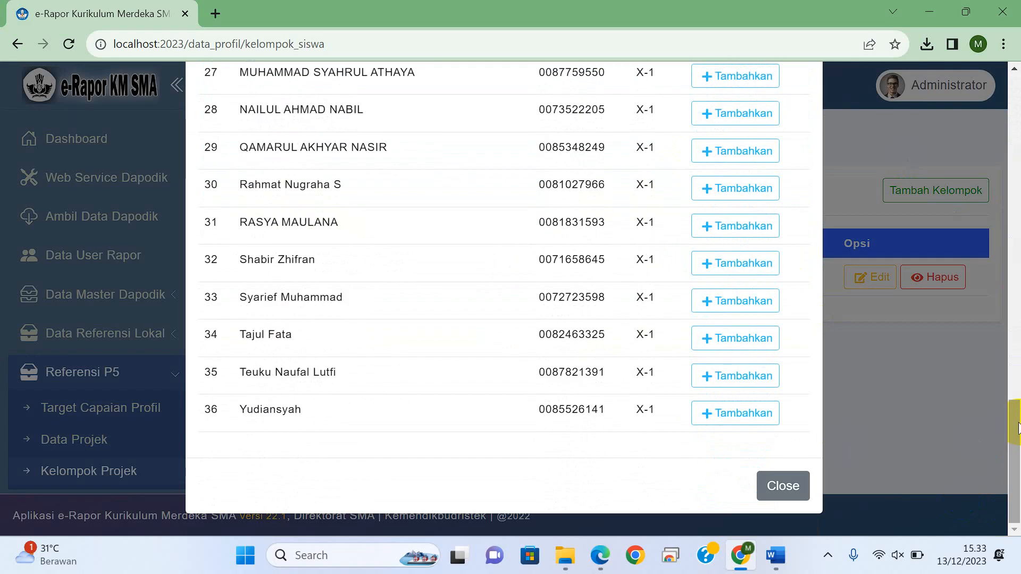
left_click_drag(1015, 457, 1016, 92)
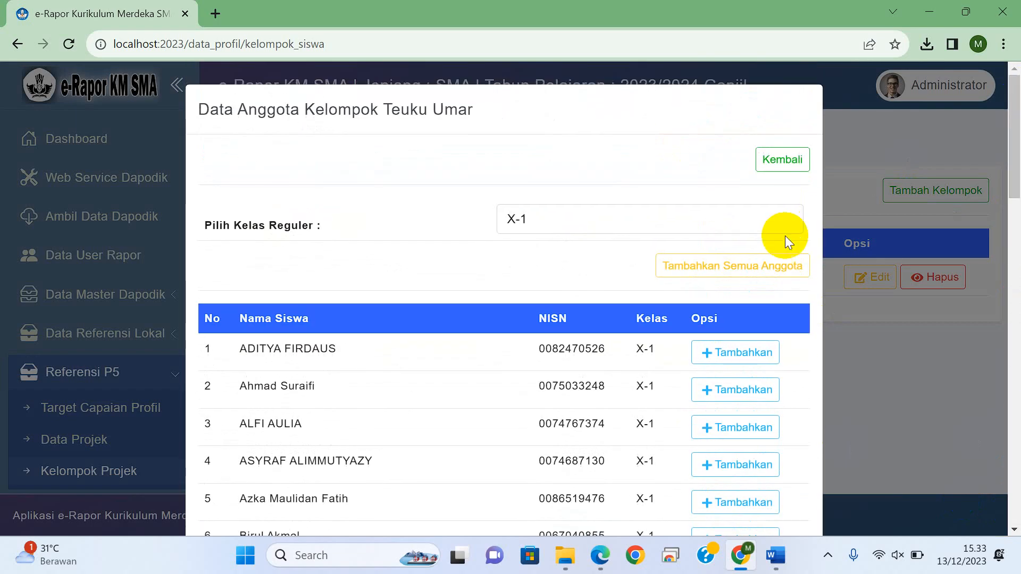
left_click(751, 268)
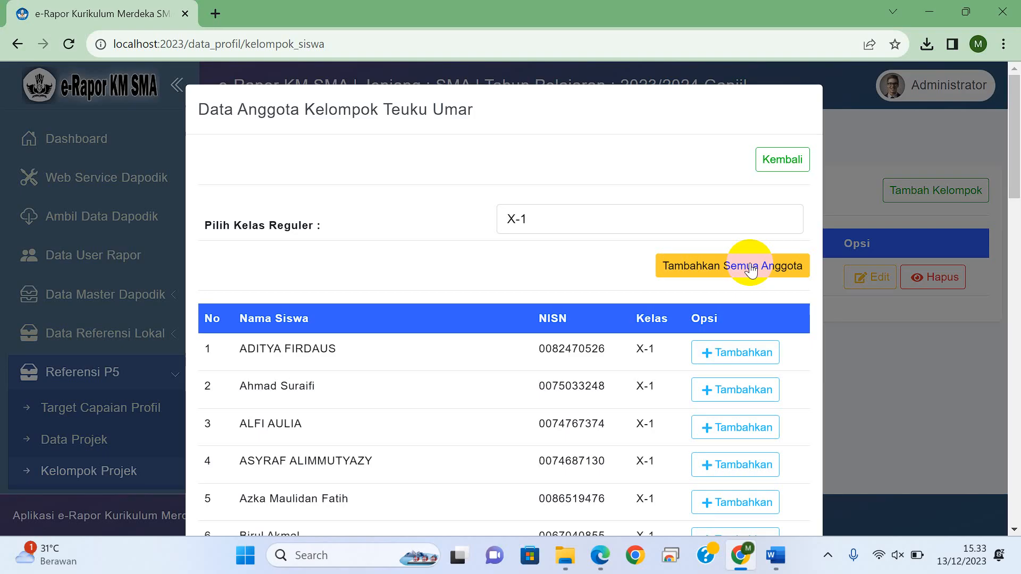
left_click(743, 274)
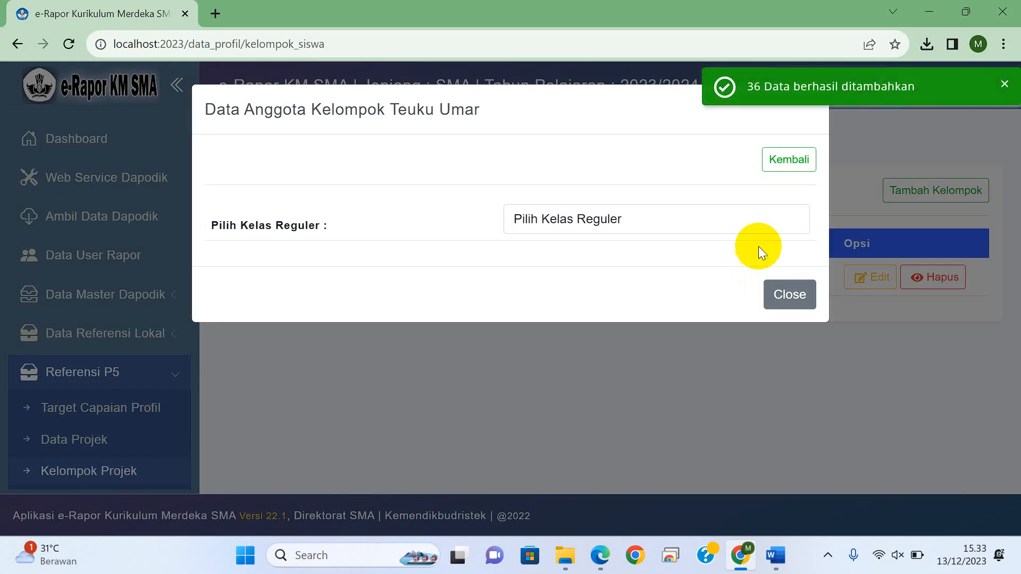
Step: Check class X-1 for remaining unassigned students and review the Teuku Umar group's member list
left_click(739, 219)
left_click(663, 256)
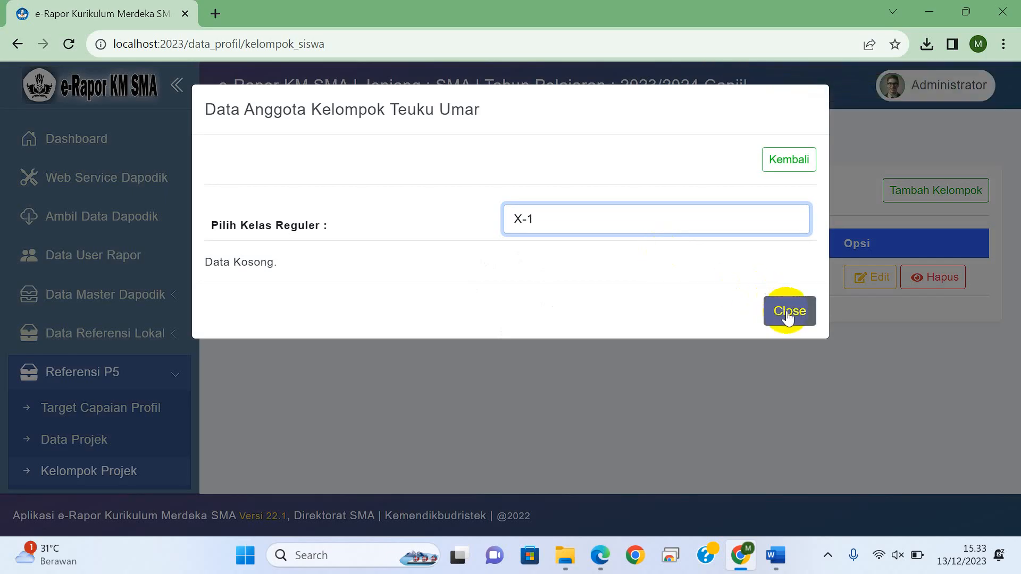
left_click(788, 314)
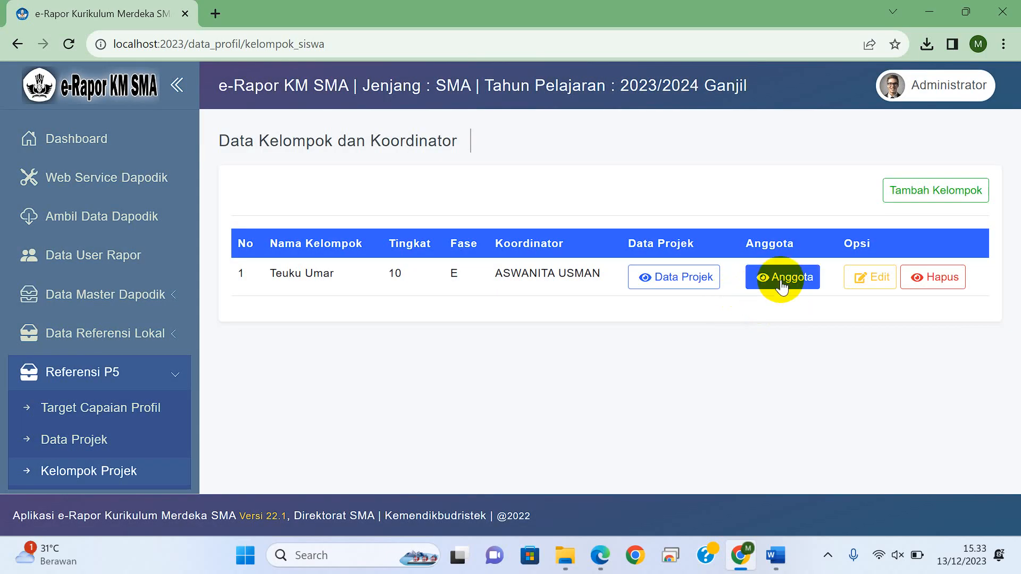
left_click(780, 282)
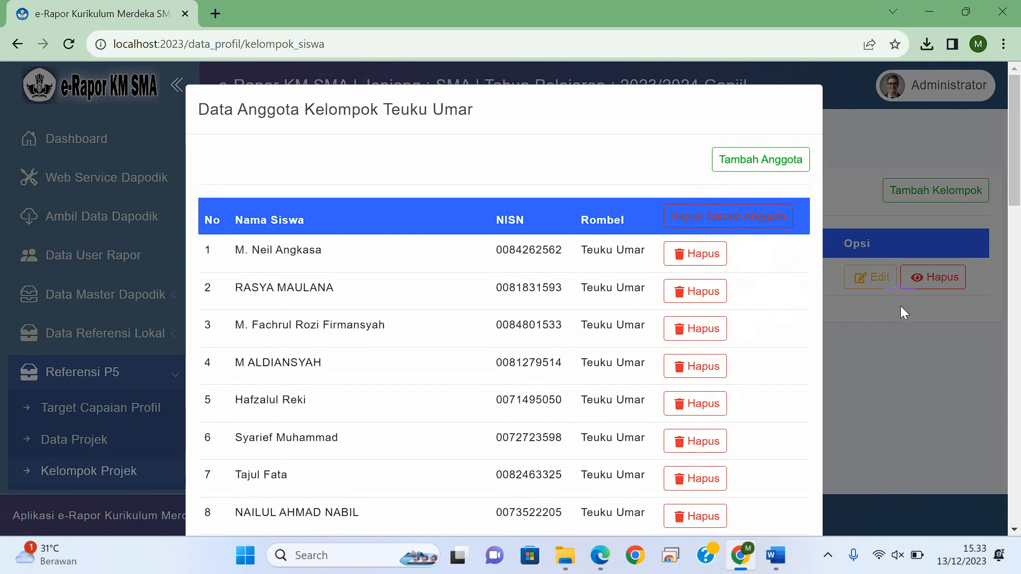
left_click(901, 332)
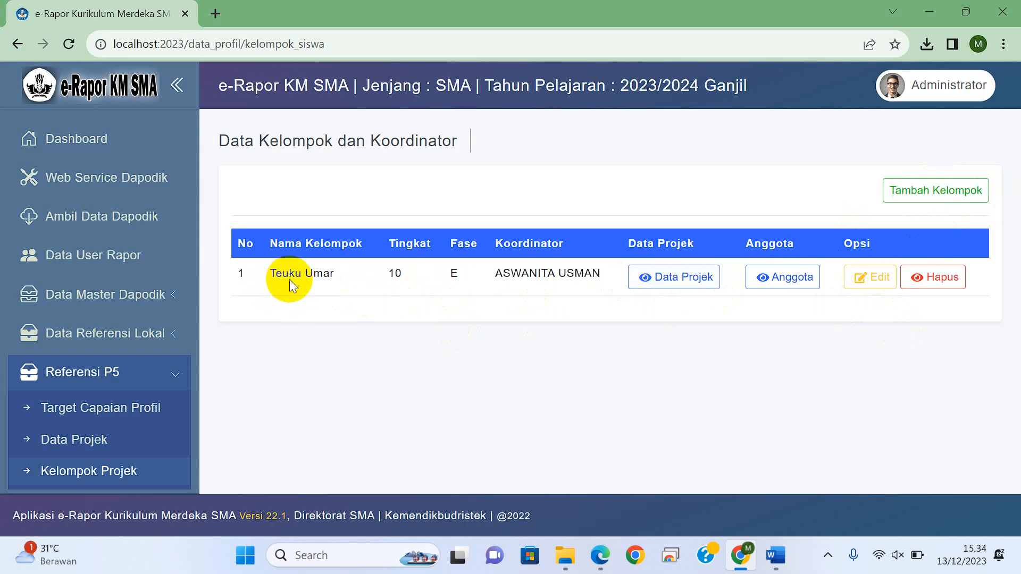
Step: Rename the Teuku Umar group as "X-1" and save the change
left_click(870, 277)
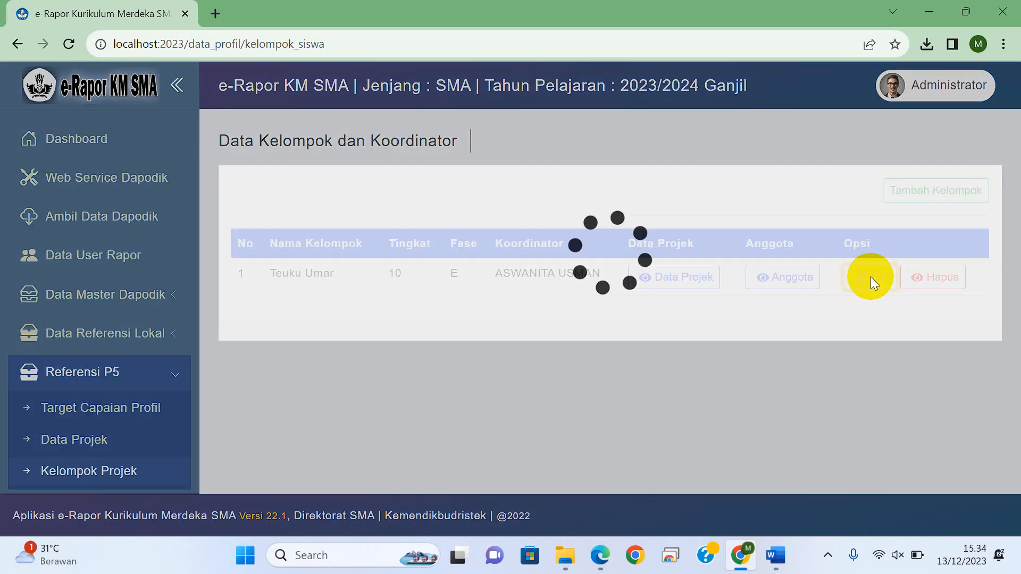
left_click(547, 171)
key("BackSpace")
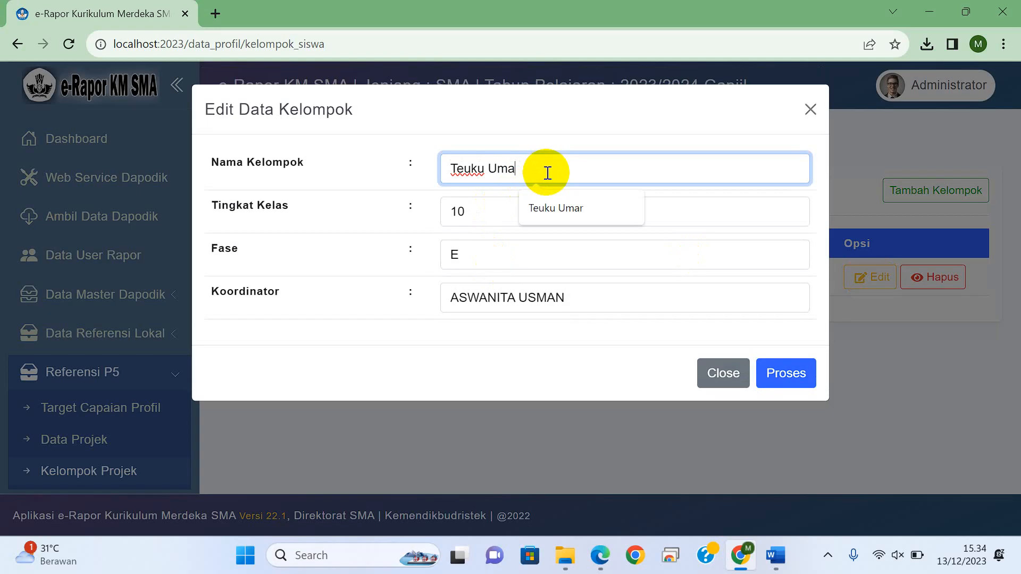
key("BackSpace")
key("BackSpace")
key("BackSpace")
key("BackSpace")
key("BackSpace")
key("BackSpace")
key("BackSpace")
key("BackSpace")
key("BackSpace")
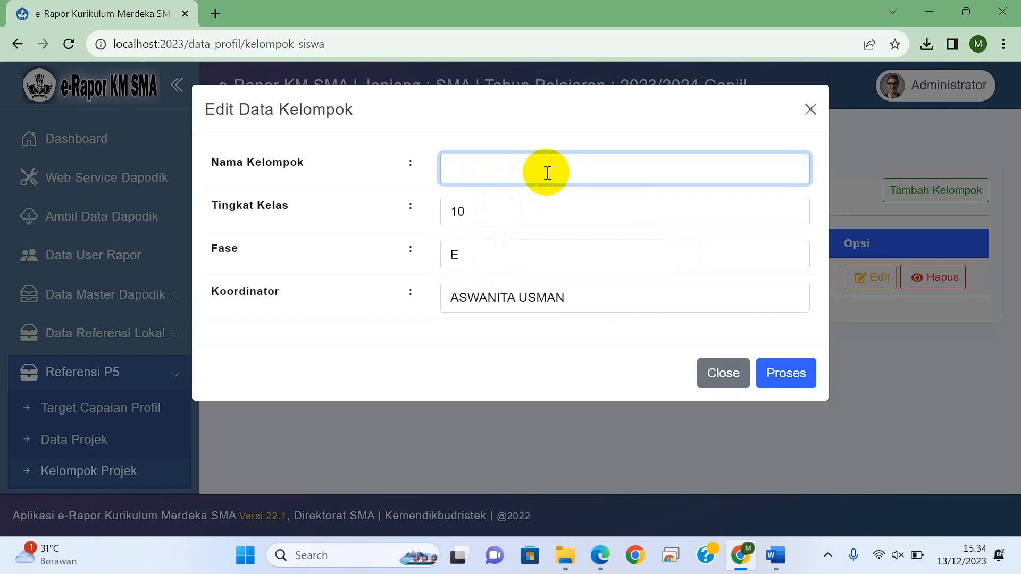
type("X-1")
left_click(785, 373)
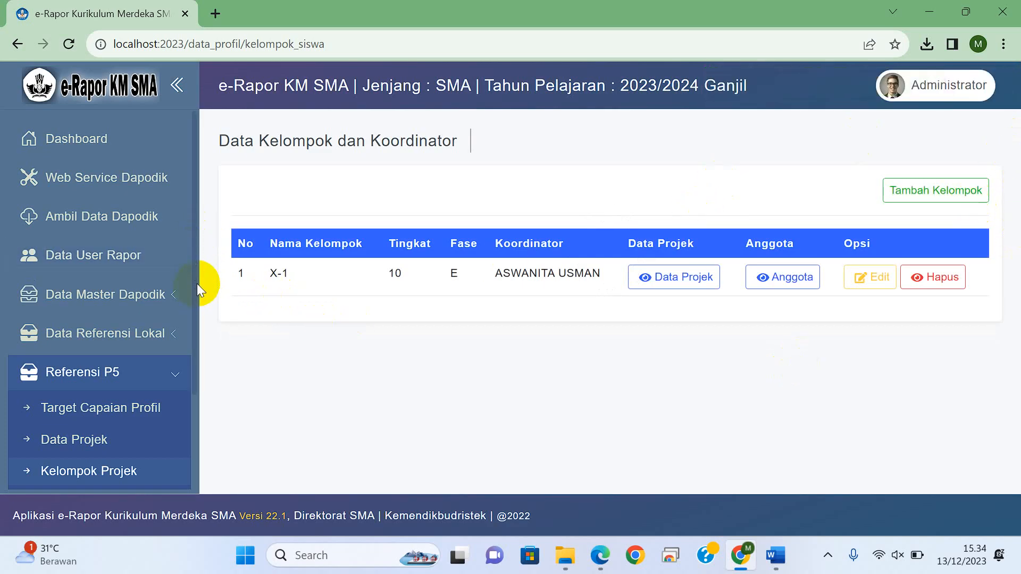
Step: Switch to Edge, find the group coordinator in the e-Rapor user list PDF and copy their user number
scroll(196, 283, "down", 3)
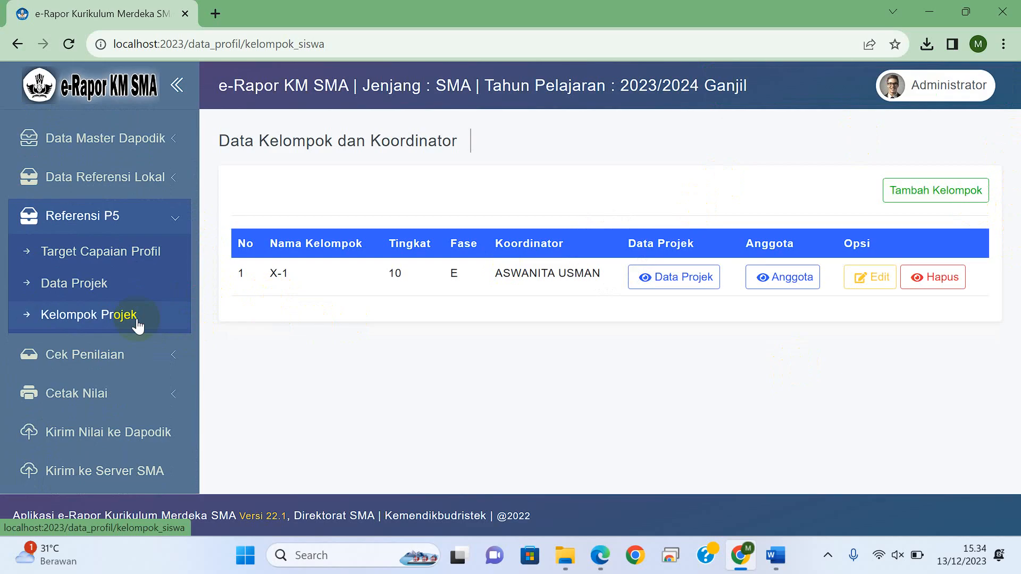
left_click(599, 557)
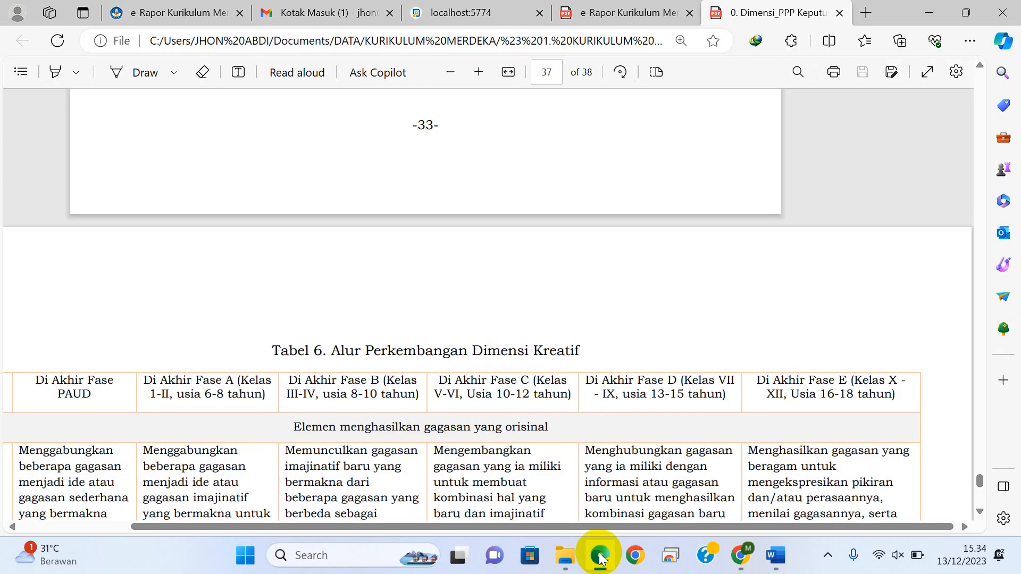
left_click(622, 12)
left_click(569, 269)
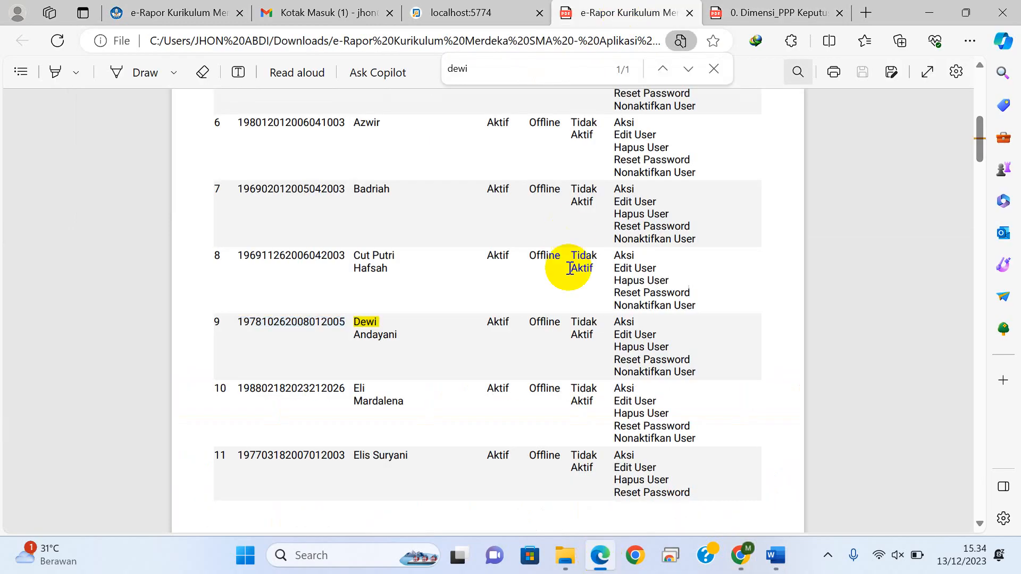
key("ctrl+f")
type("aswa")
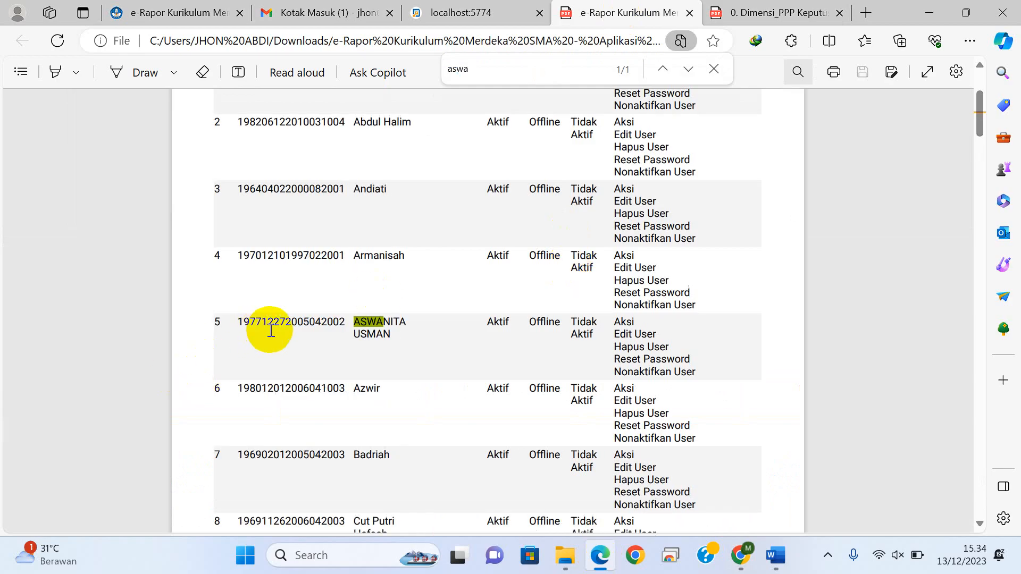
left_click(275, 326)
double_click(275, 325)
key("ctrl+c")
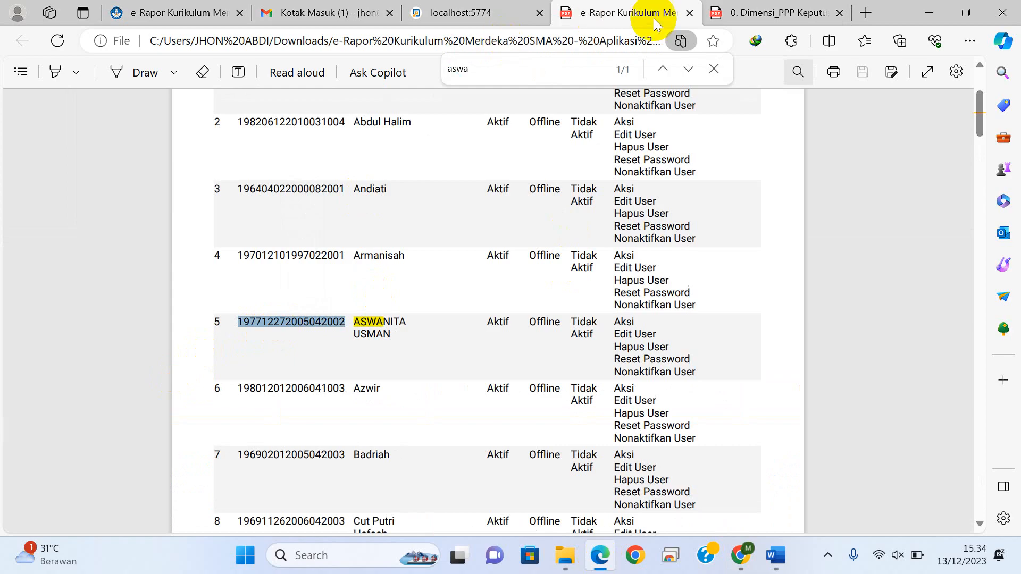
left_click(739, 565)
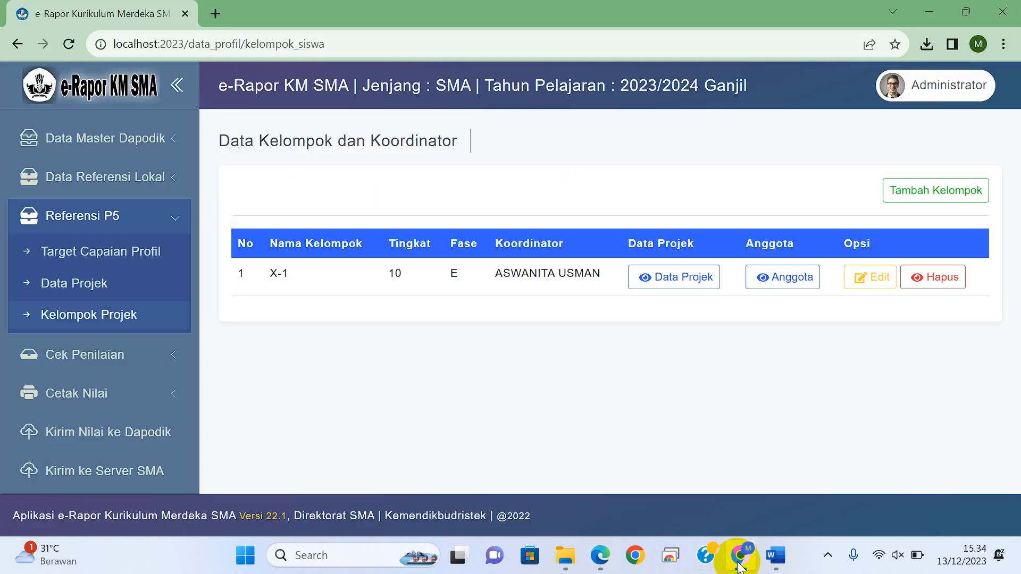
left_click(602, 545)
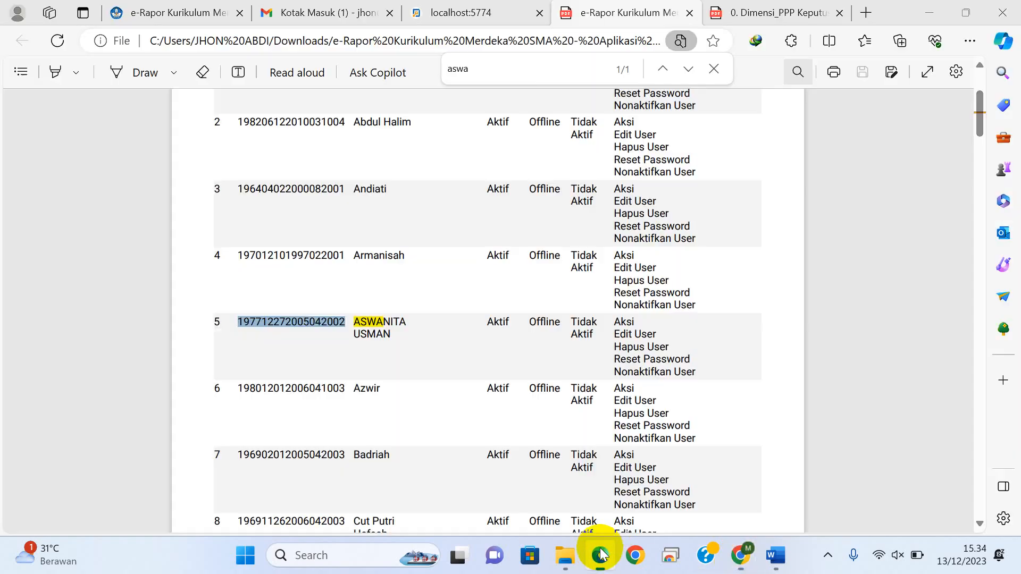
Step: Log out of the current teacher account in e-Rapor and enter the coordinator's copied user number as the user name
left_click(182, 15)
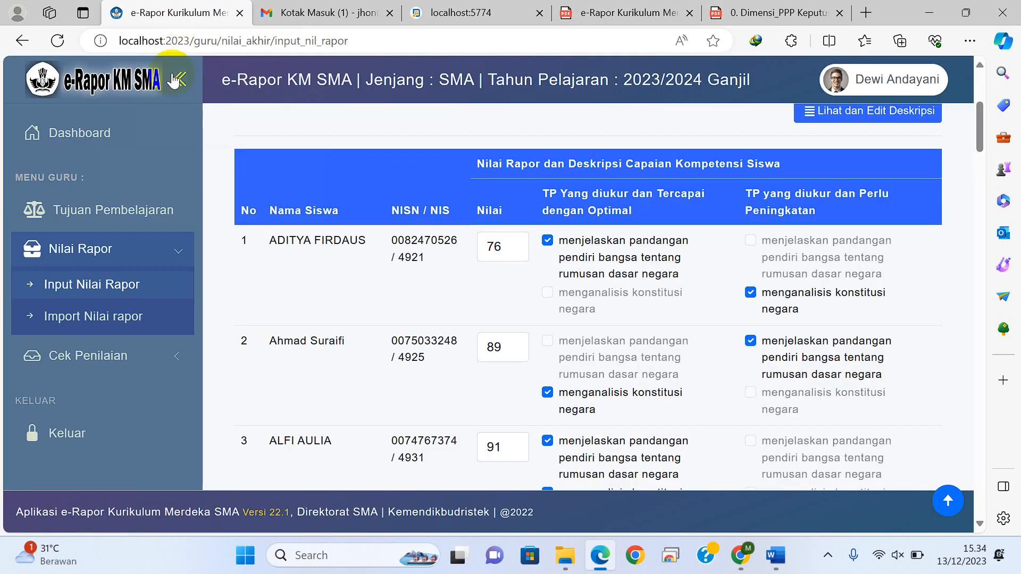
left_click(73, 433)
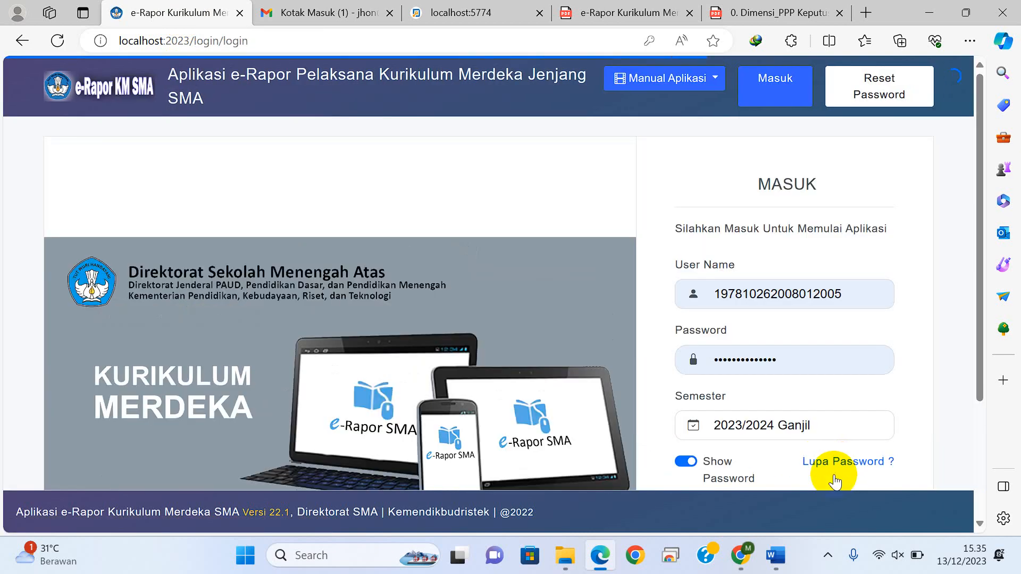
left_click(859, 292)
left_click_drag(859, 292, 688, 292)
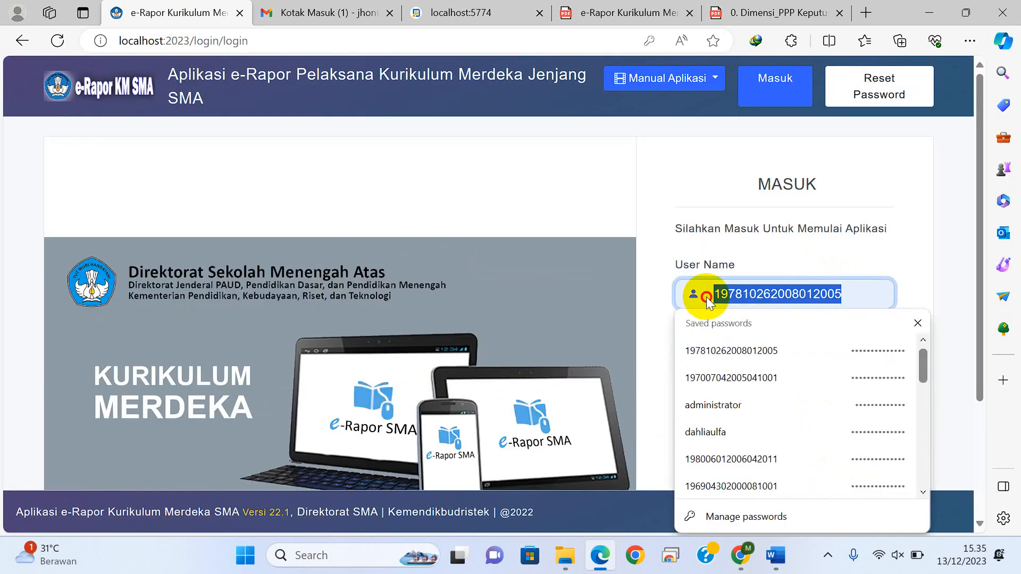
key("ctrl+v")
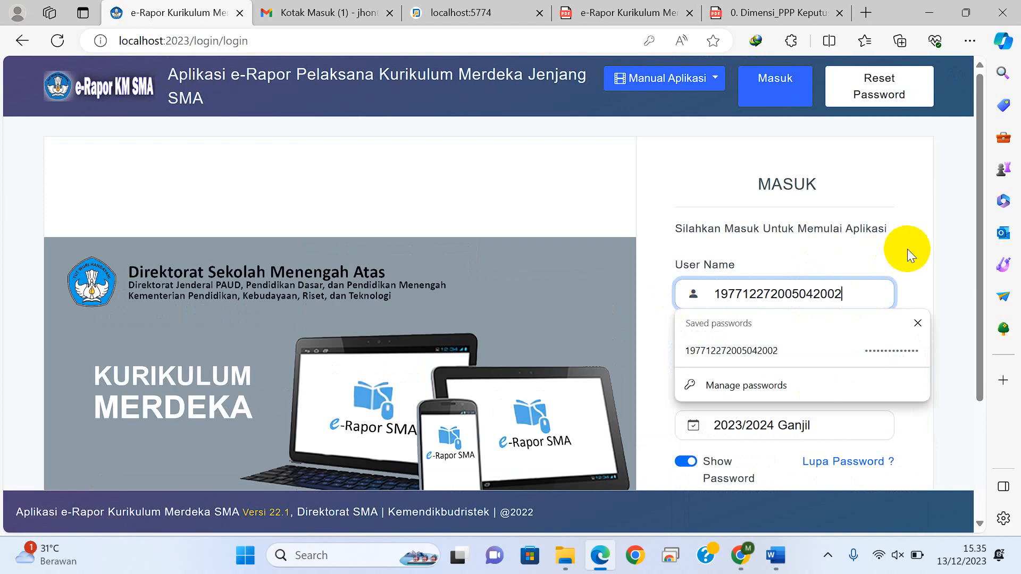
Step: Enter the coordinator's account password, sign in for semester 2023/2024 Ganjil and select the school SMAN 11 Banda Aceh
key("Tab")
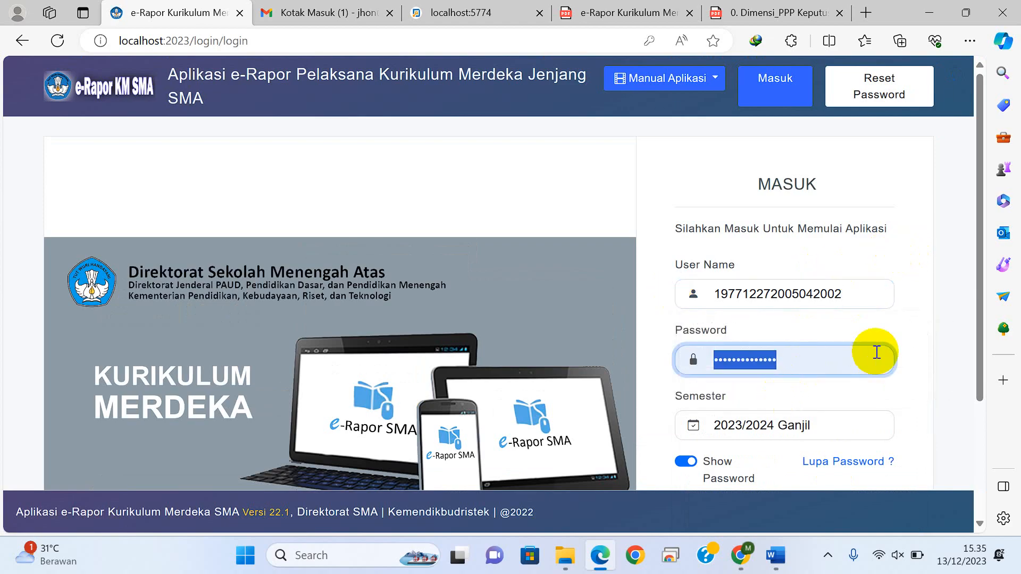
type("•••••")
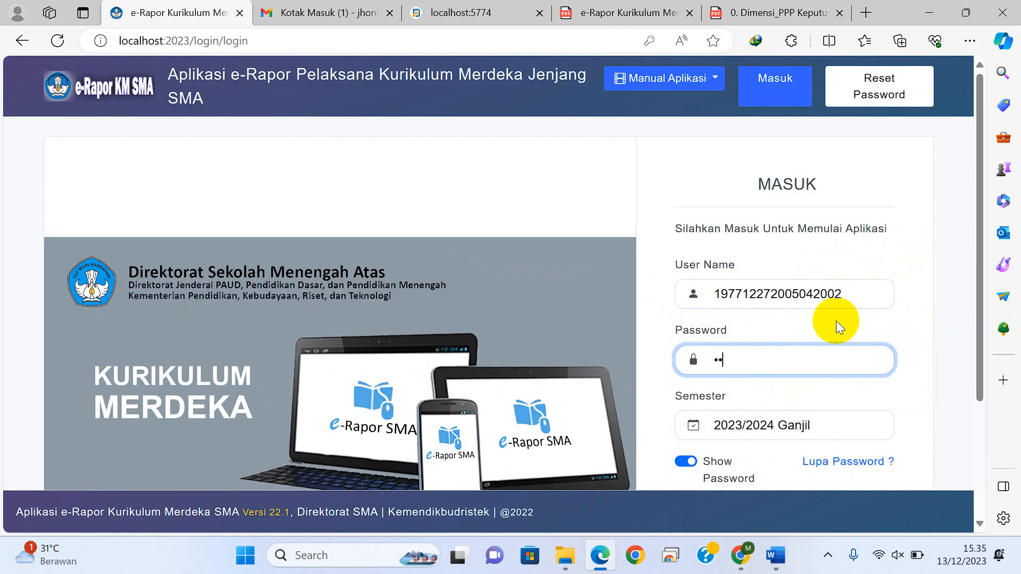
type("•••••••••")
left_click_drag(980, 300, 976, 405)
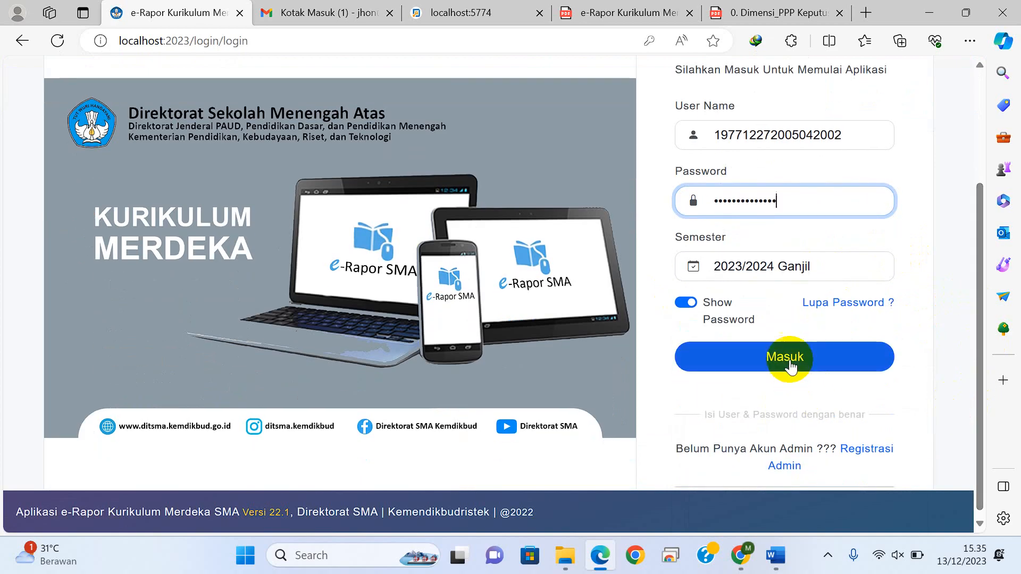
left_click(790, 360)
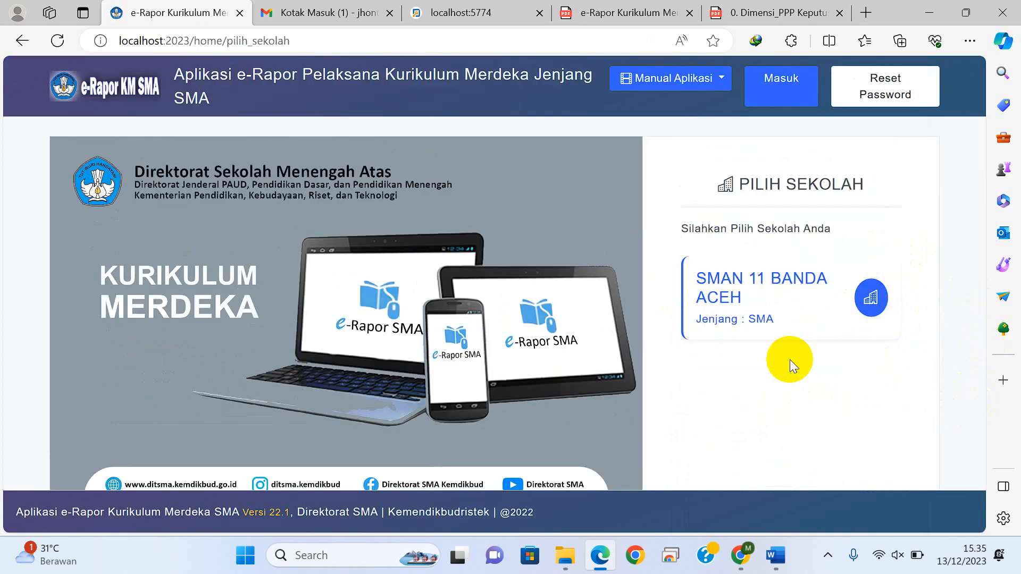
left_click(746, 300)
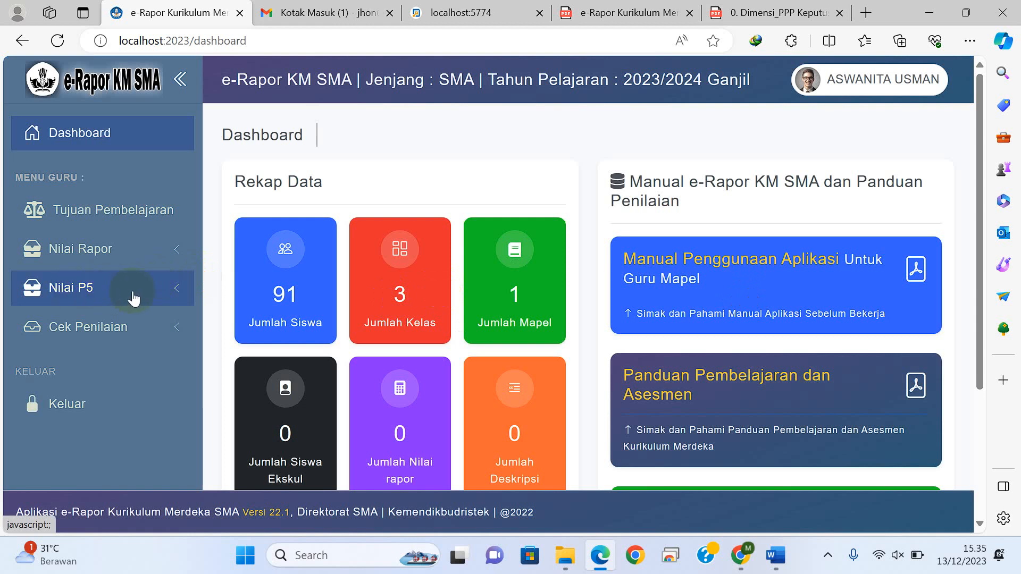
Step: Open the P5 project achievement input, select group X-1 and project Pembuatan Sabun dari Eko Enzim, and check the profile dimension choices
left_click(146, 299)
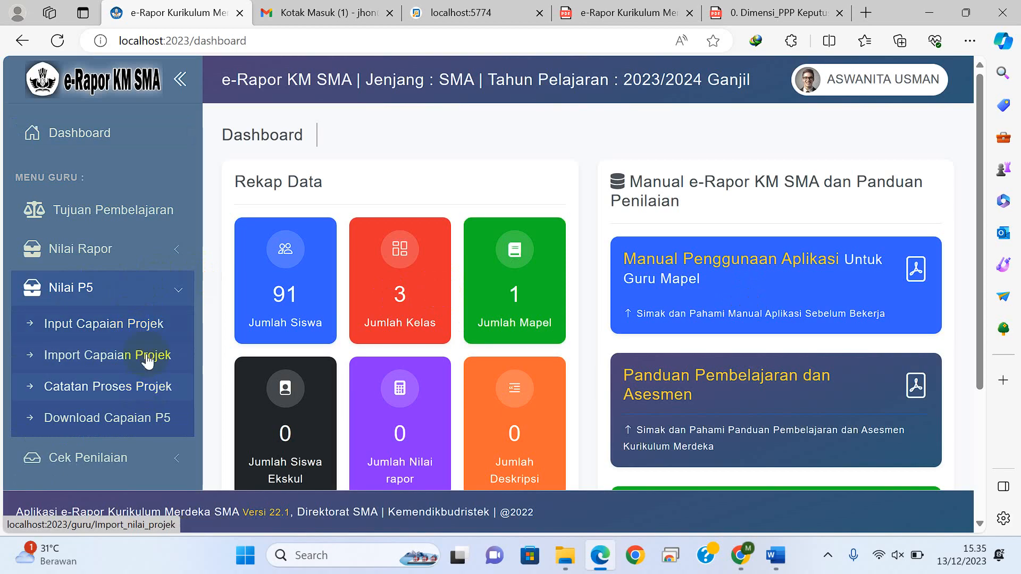
left_click(152, 335)
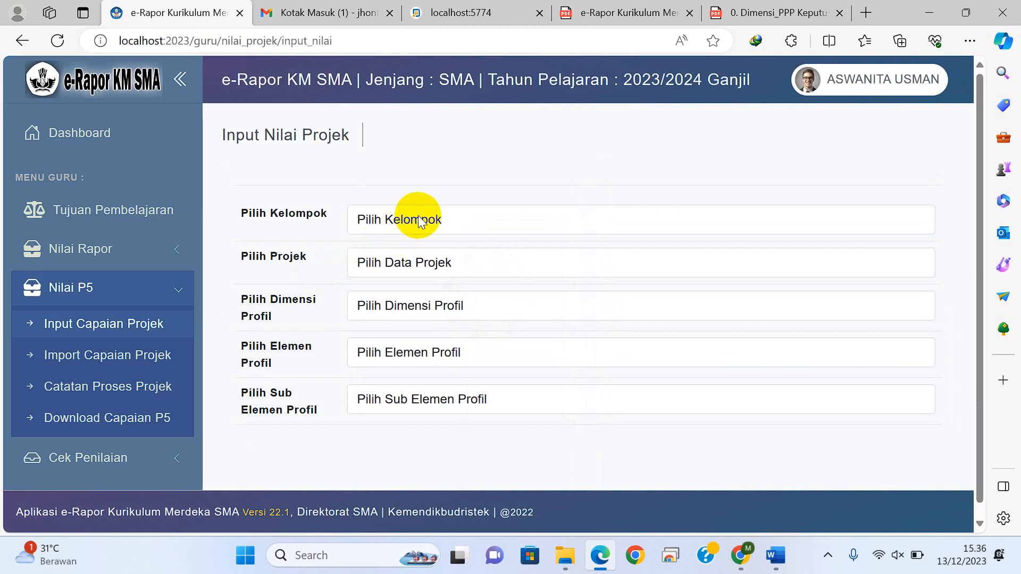
left_click(420, 221)
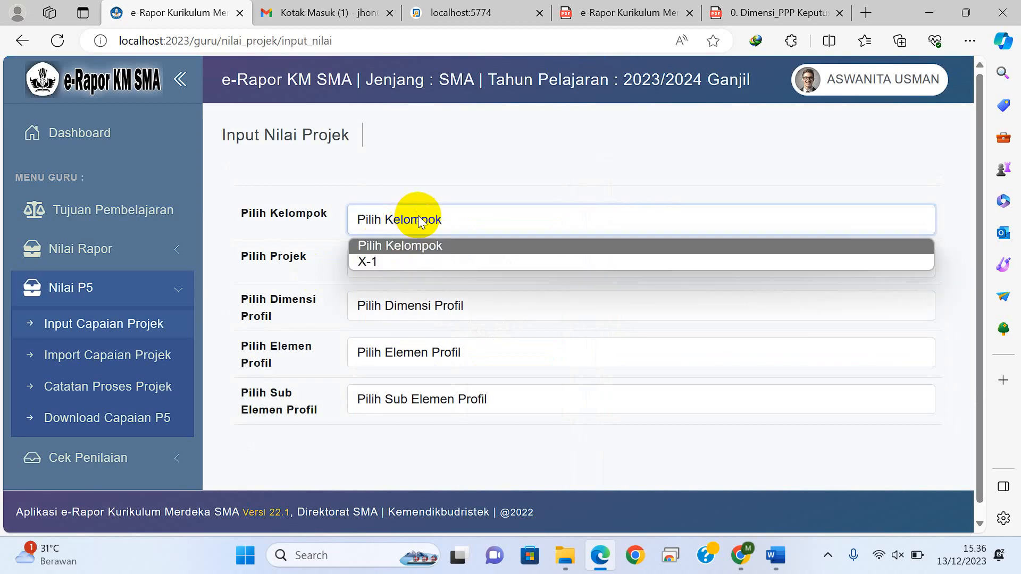
left_click(399, 262)
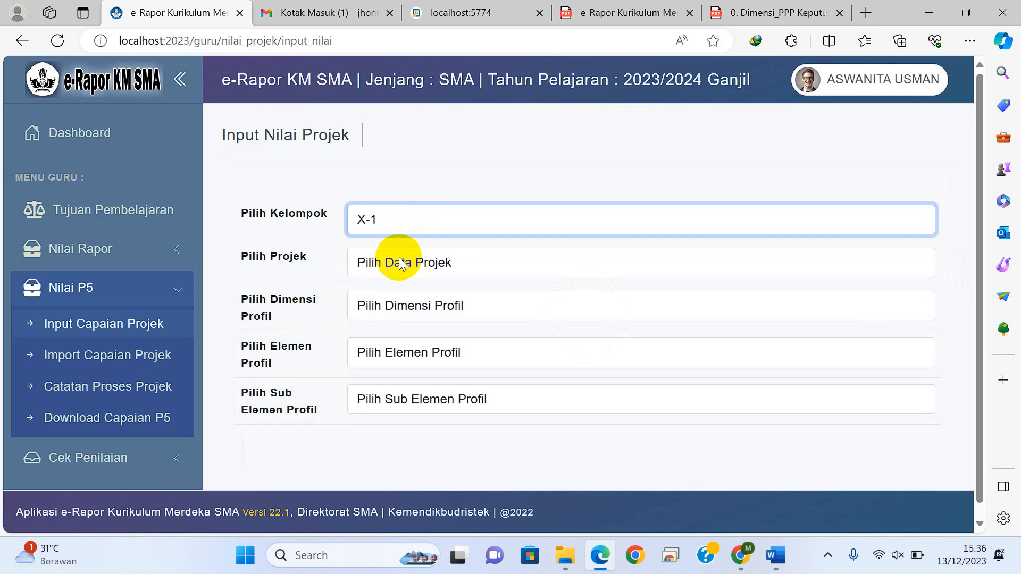
left_click(399, 263)
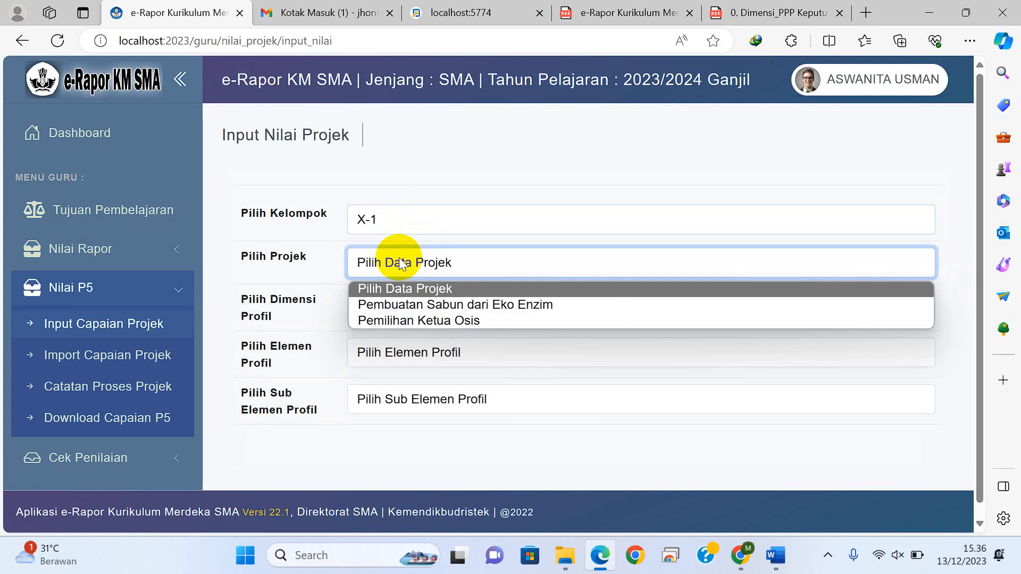
left_click(402, 305)
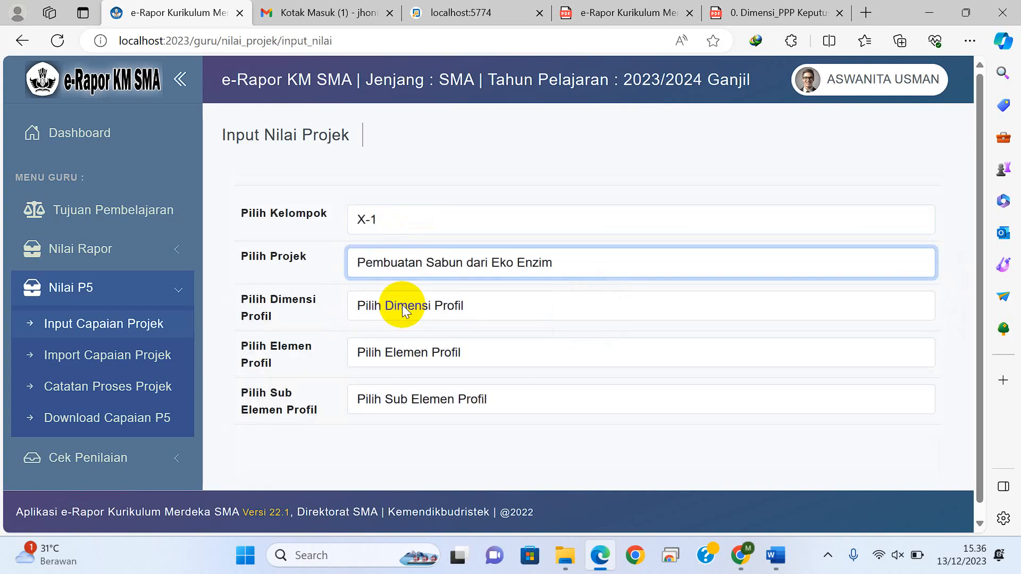
left_click(403, 306)
left_click(415, 307)
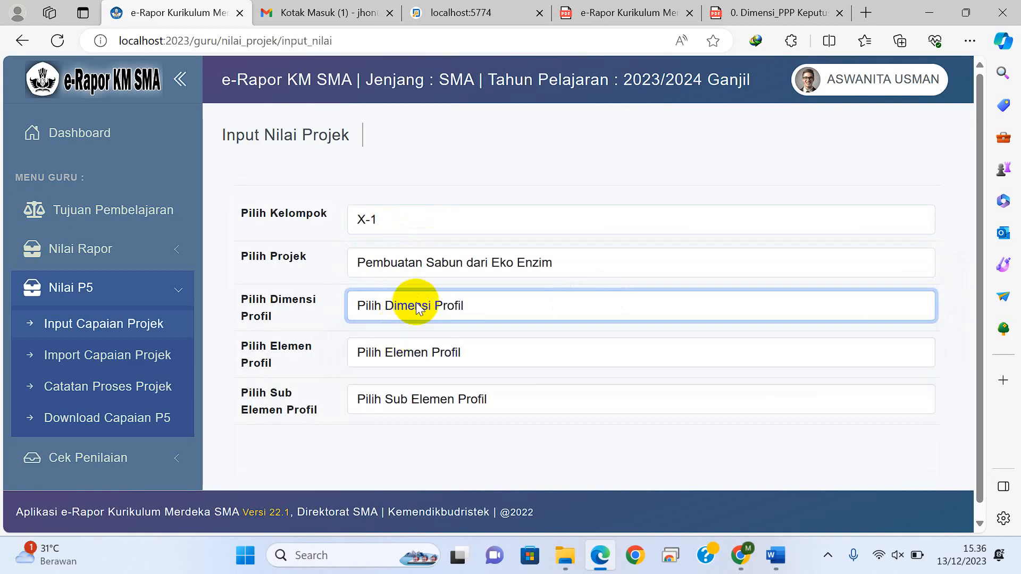
left_click(420, 308)
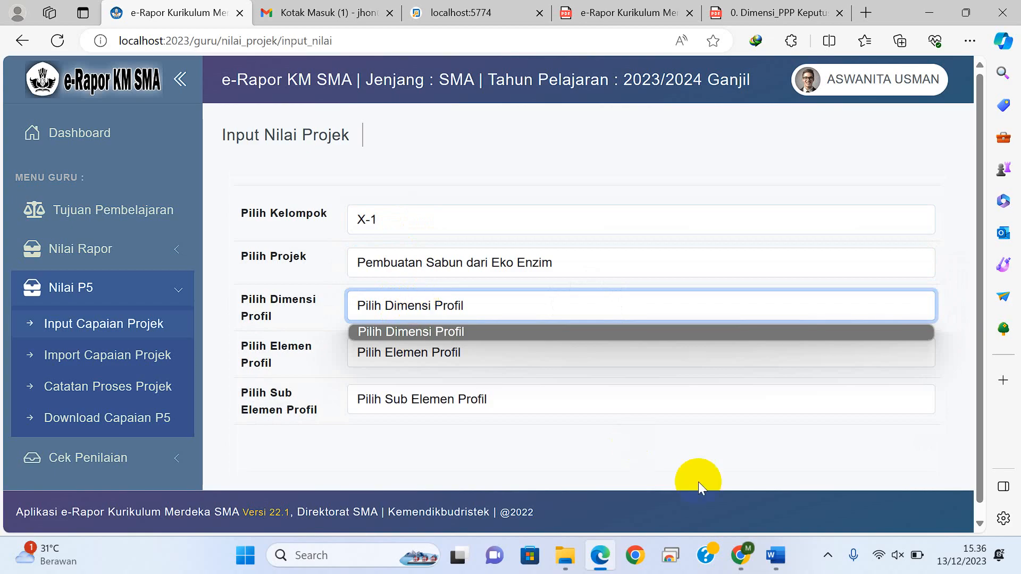
Step: Switch to the administrator session in Chrome and list the school projects for theme Gaya Hidup Berkelanjutan, phase E
left_click(752, 565)
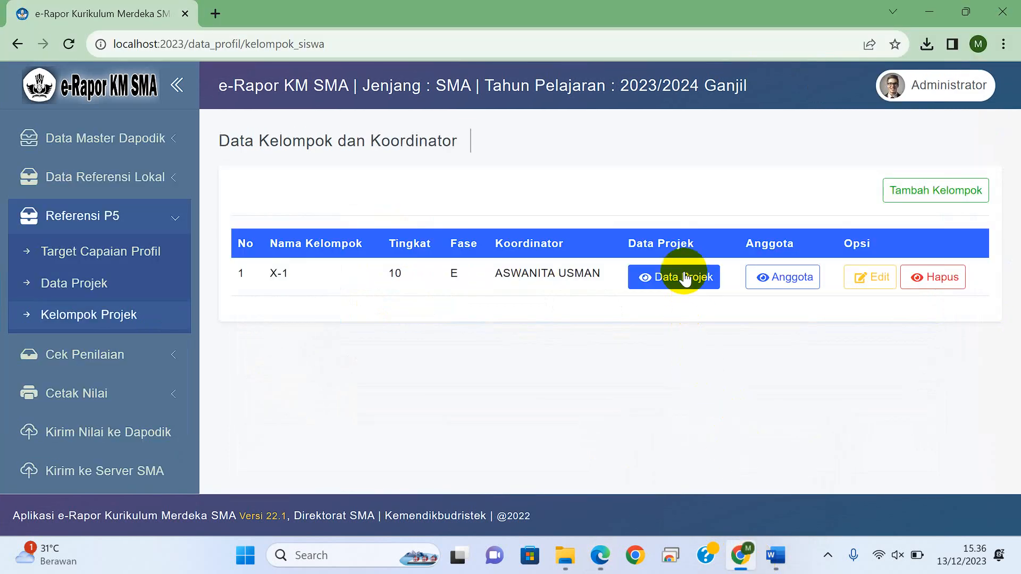
left_click(80, 284)
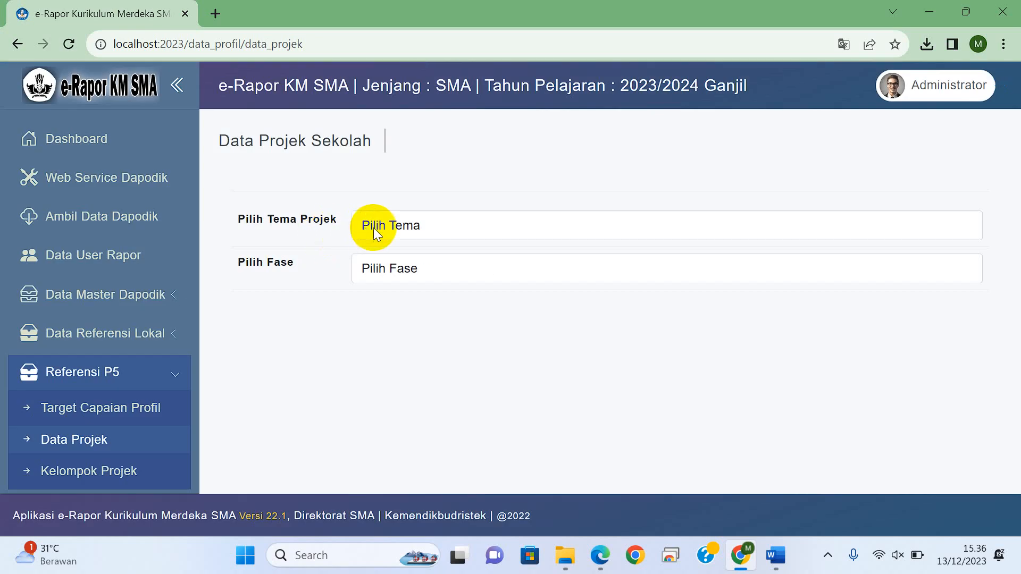
left_click(373, 228)
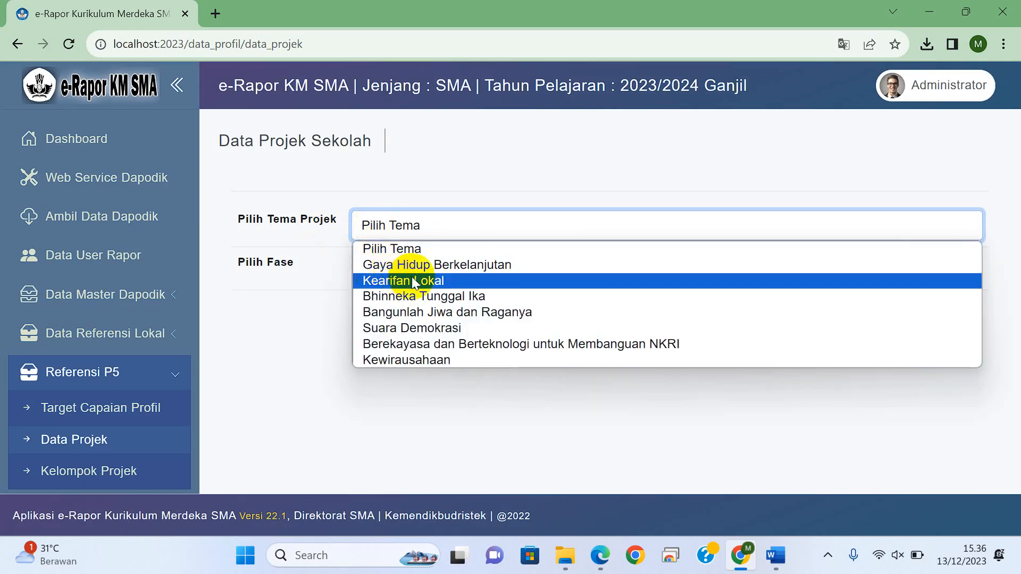
left_click(426, 264)
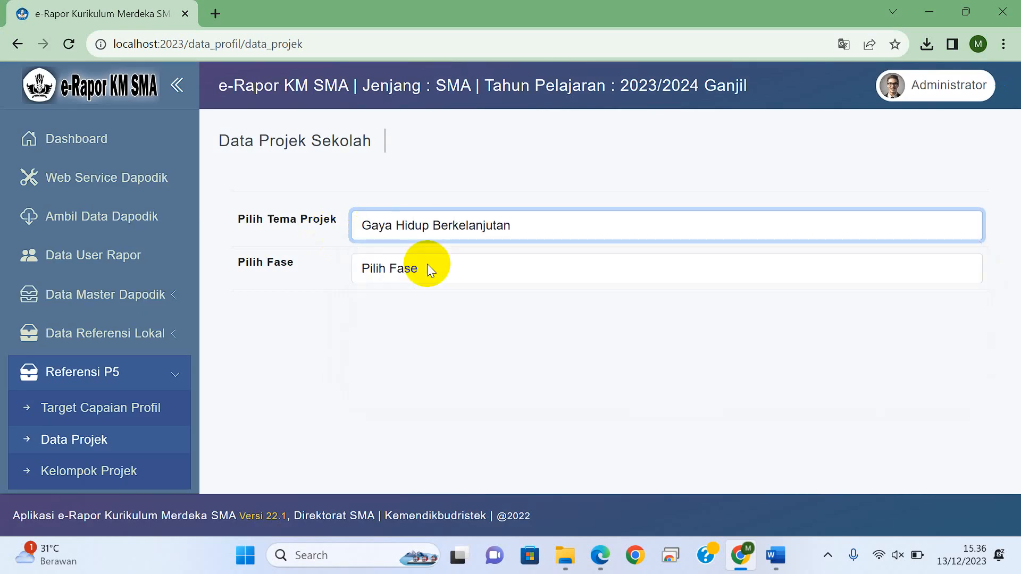
left_click(426, 266)
left_click(396, 308)
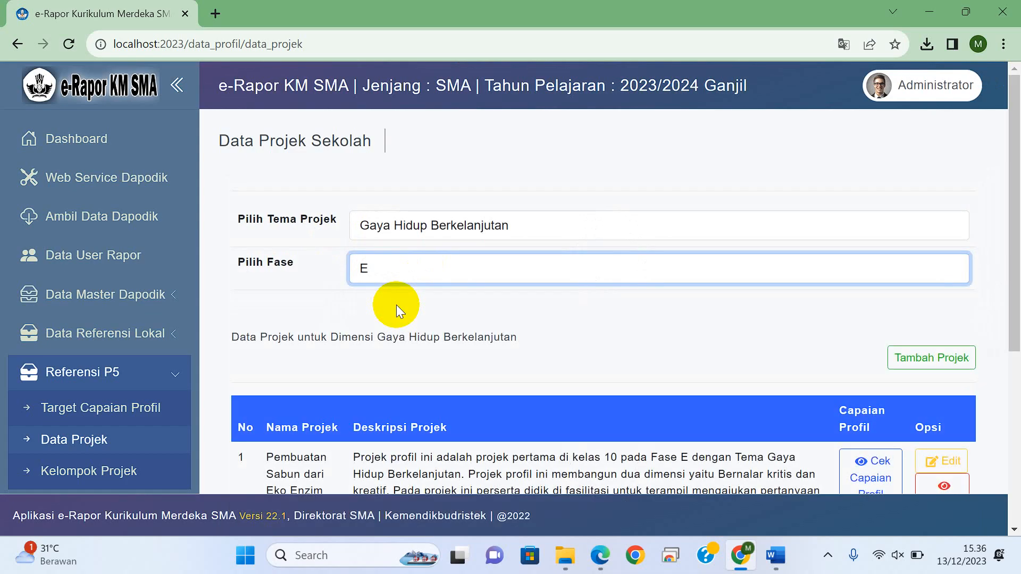
Step: Add the sub-elements Mengajukan pertanyaan and Menghasilkan gagasan yang orisinal to the achievements of project Pembuatan Sabun dari Eko Enzim
left_click_drag(1013, 193, 1014, 305)
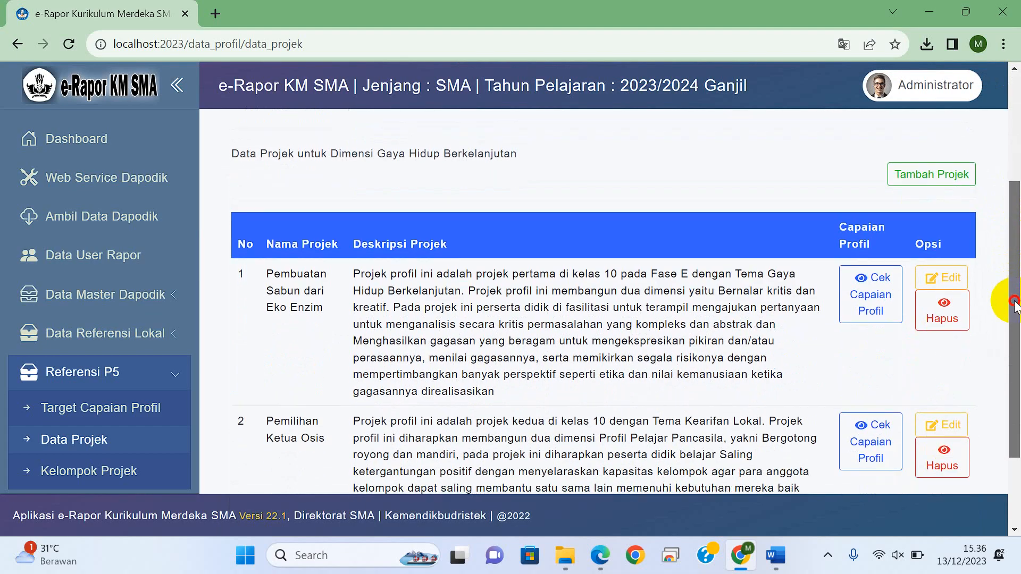
left_click(872, 295)
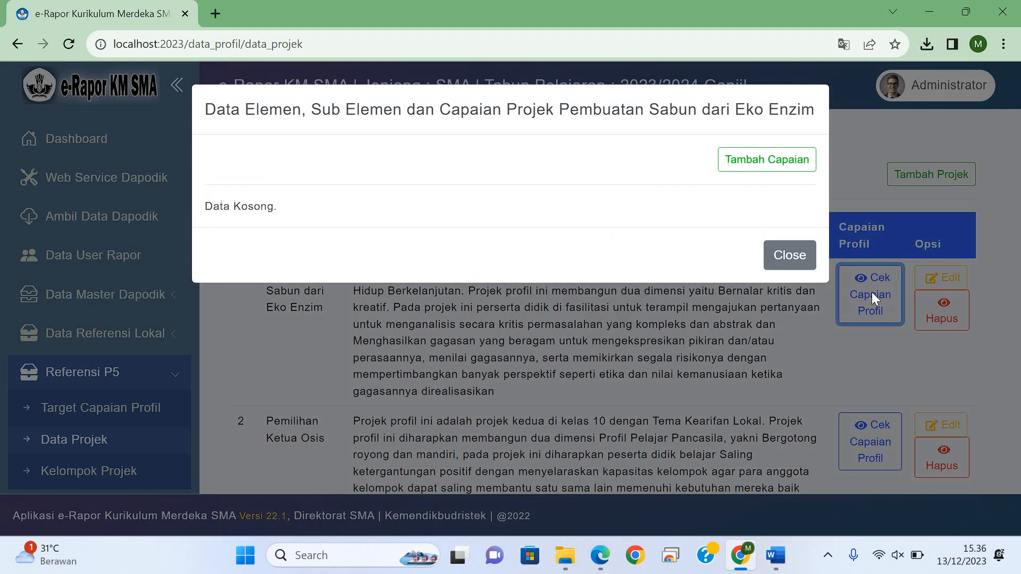
left_click(767, 162)
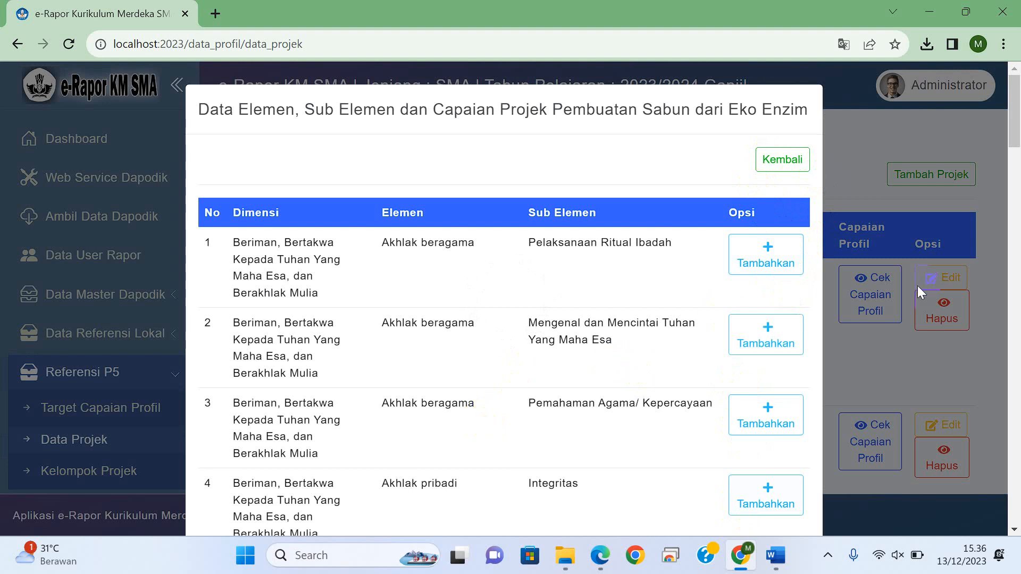
left_click_drag(1017, 126, 1014, 448)
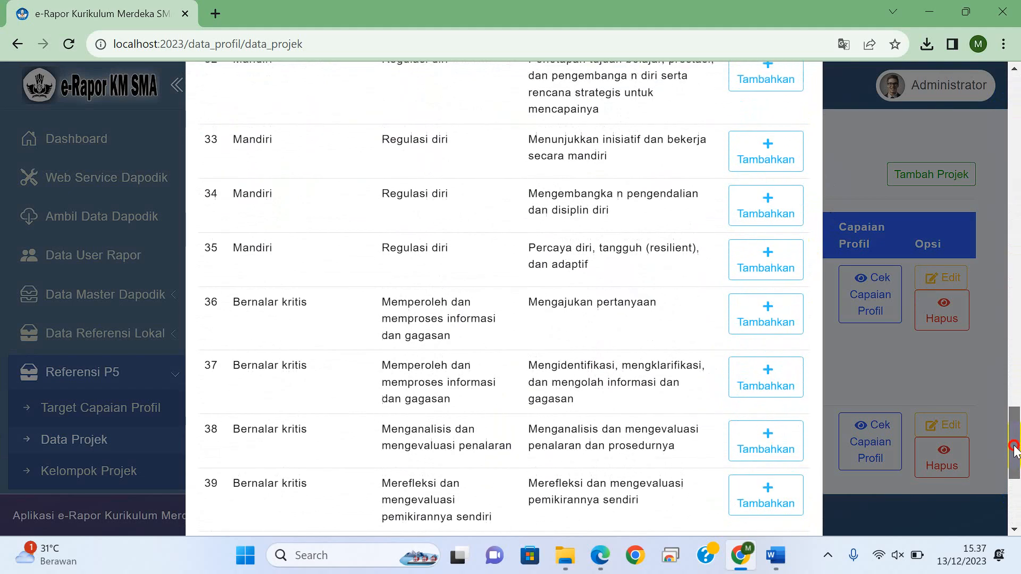
left_click(771, 321)
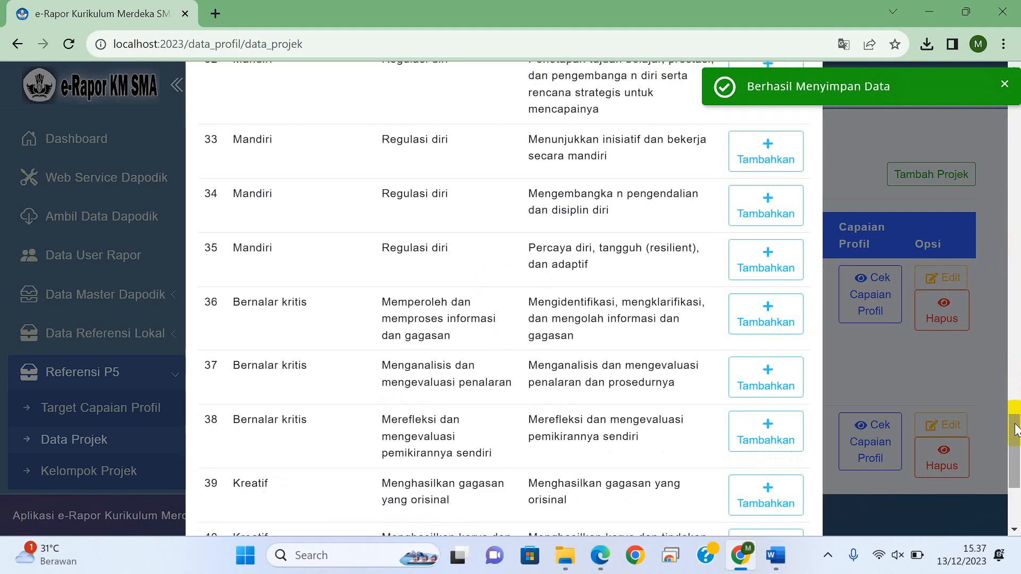
left_click_drag(1015, 424, 1015, 450)
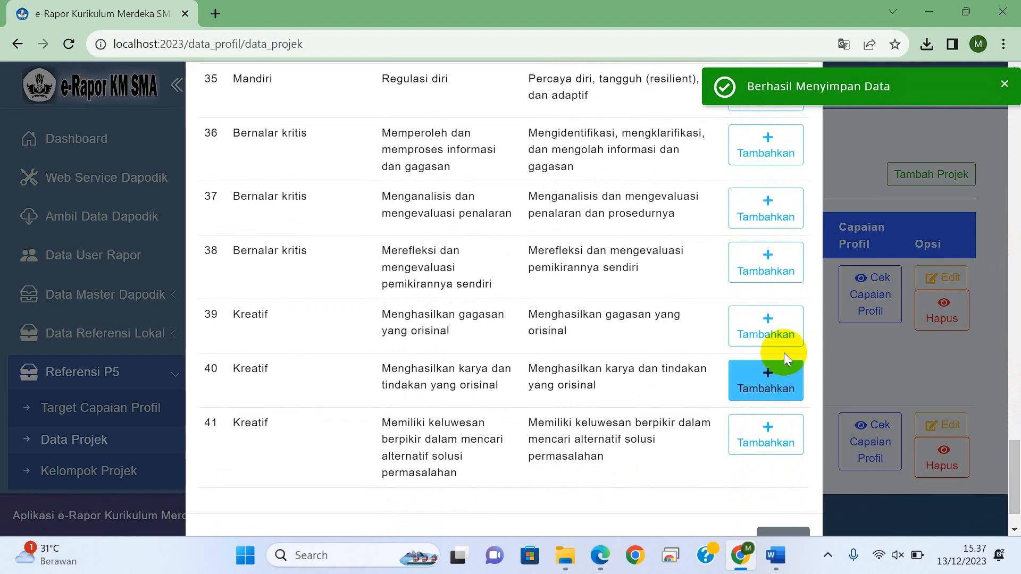
left_click(778, 325)
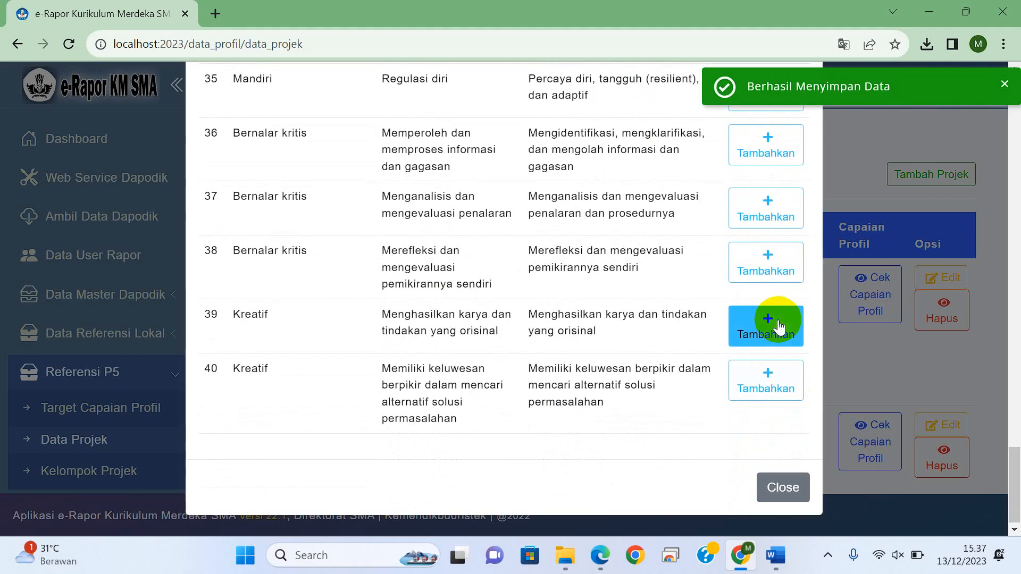
left_click(865, 383)
Step: Open the achievement choices for project Pemilihan Ketua Osis and consult the Tema Kearifan Lokal table in the Word document for its sub-elements
left_click(870, 443)
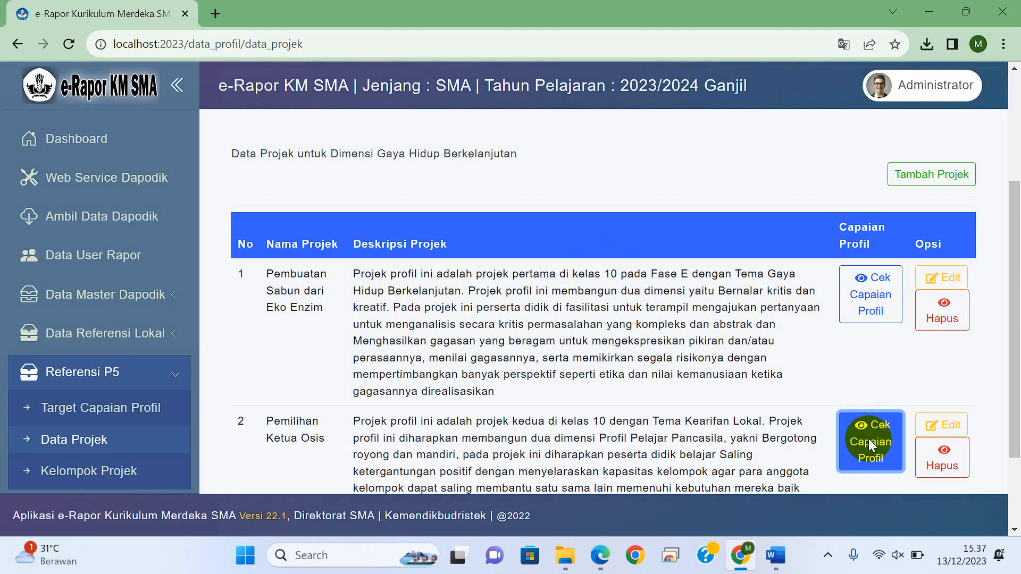
left_click(869, 439)
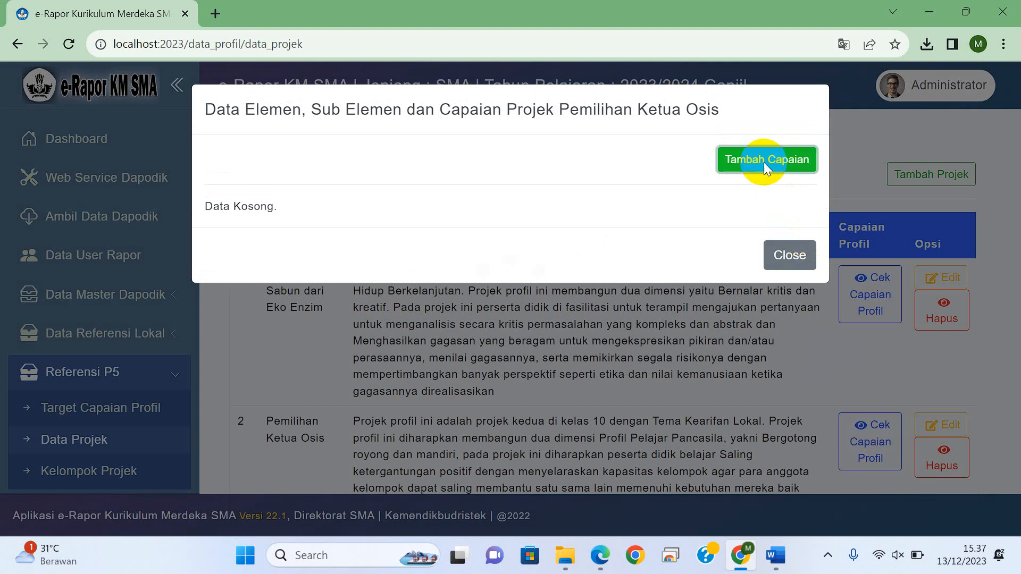
left_click(763, 162)
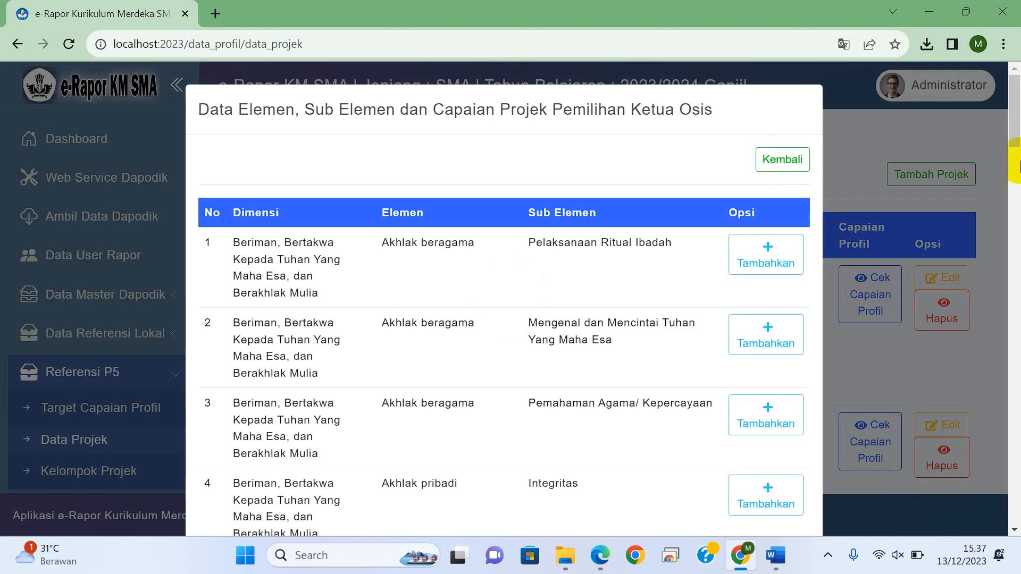
left_click_drag(1015, 127, 1015, 142)
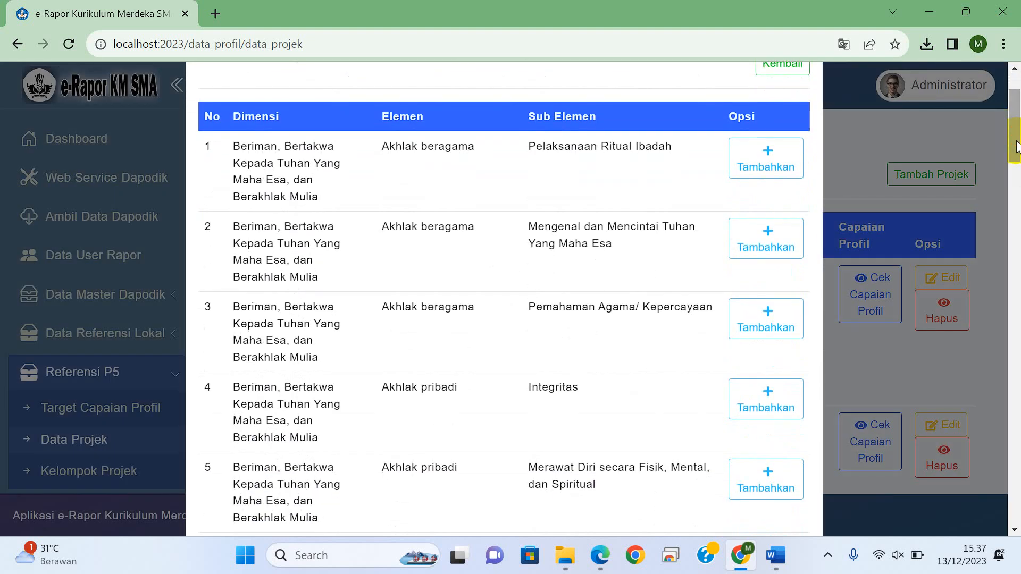
left_click(777, 564)
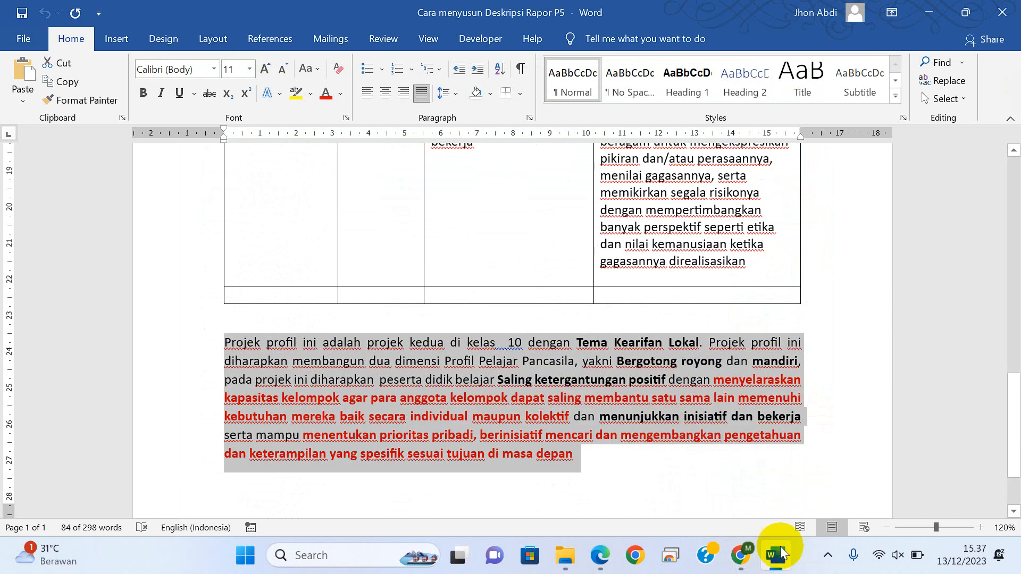
left_click(777, 563)
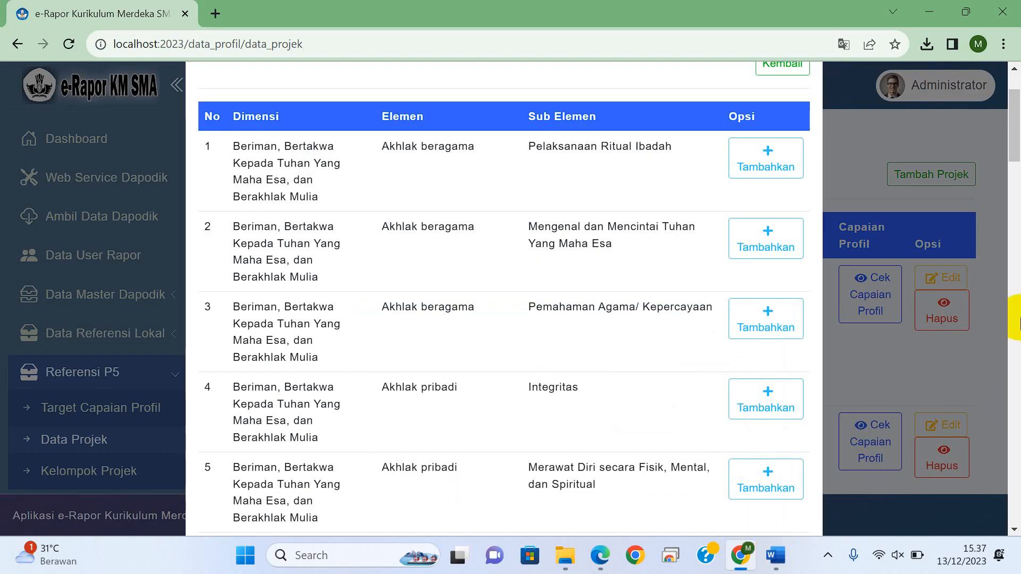
left_click(1016, 128)
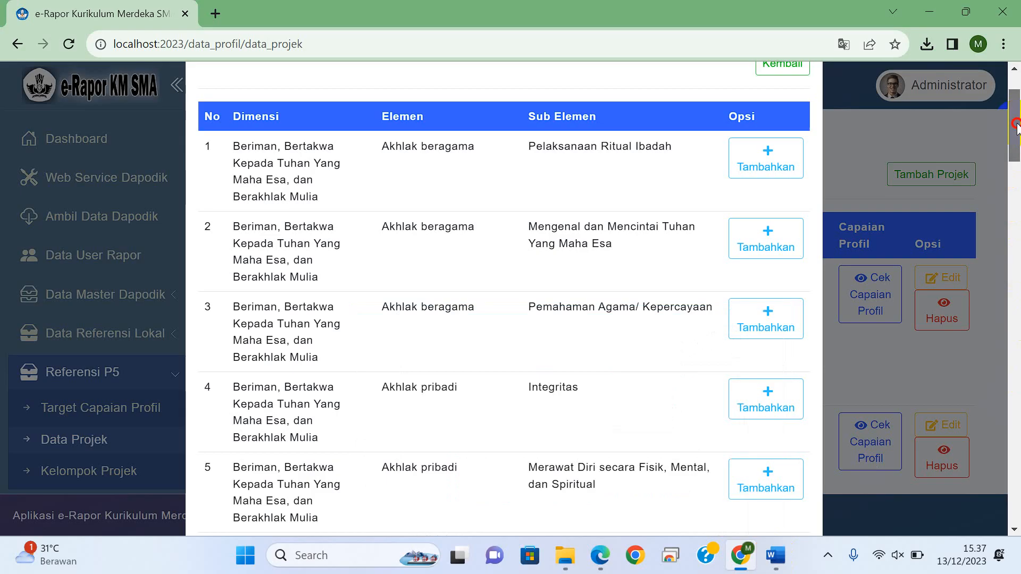
left_click(775, 555)
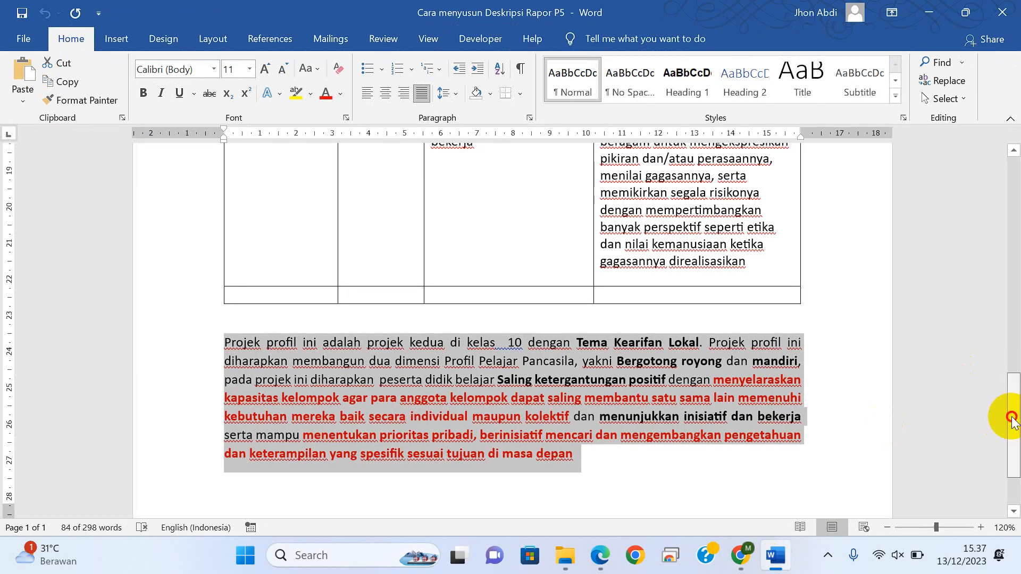
left_click_drag(1012, 420, 1010, 346)
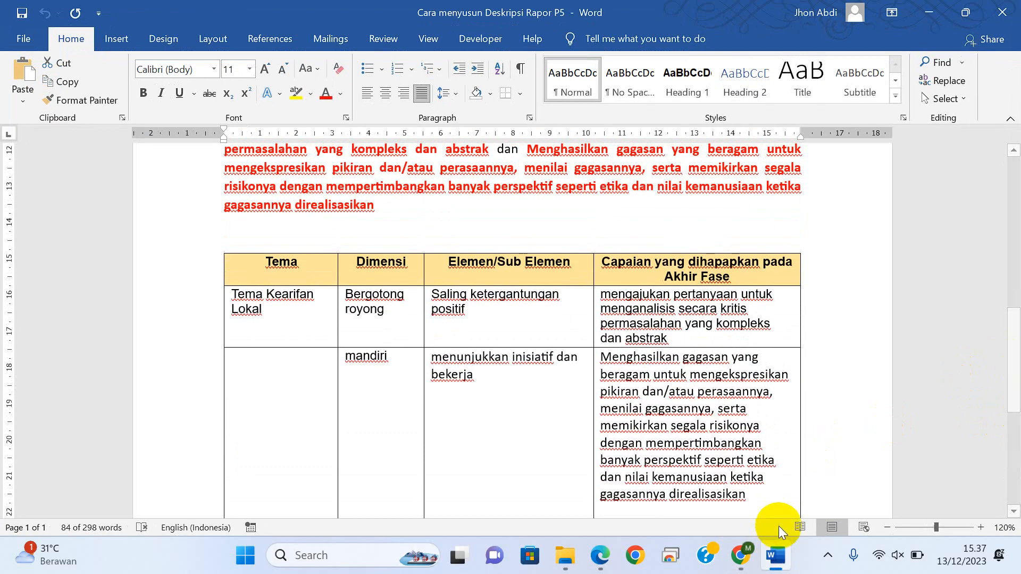
left_click(776, 555)
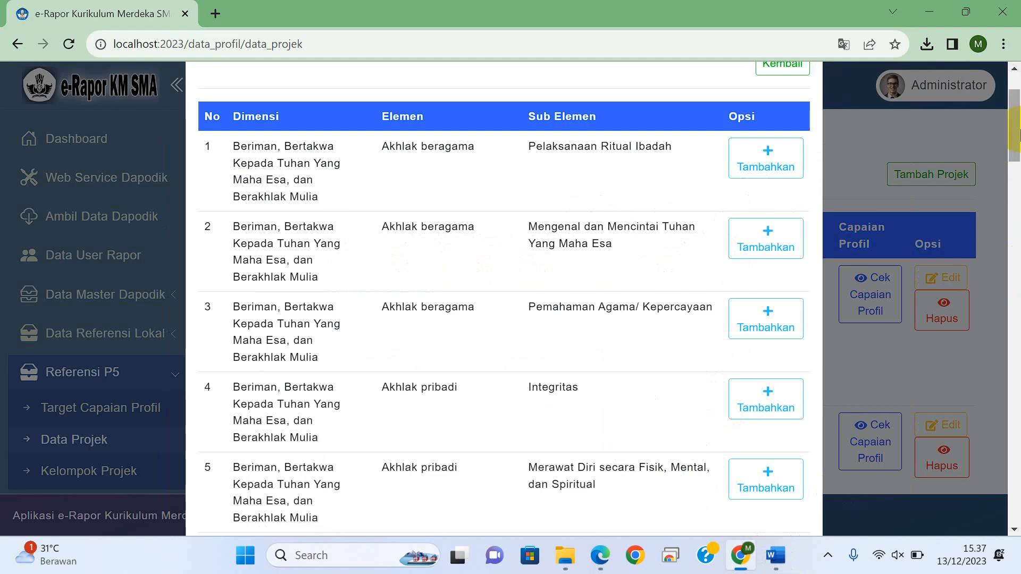
Step: Add the Bergotong royong sub-element Saling ketergantungan positif to the achievements of project Pemilihan Ketua Osis
left_click_drag(1016, 133, 996, 339)
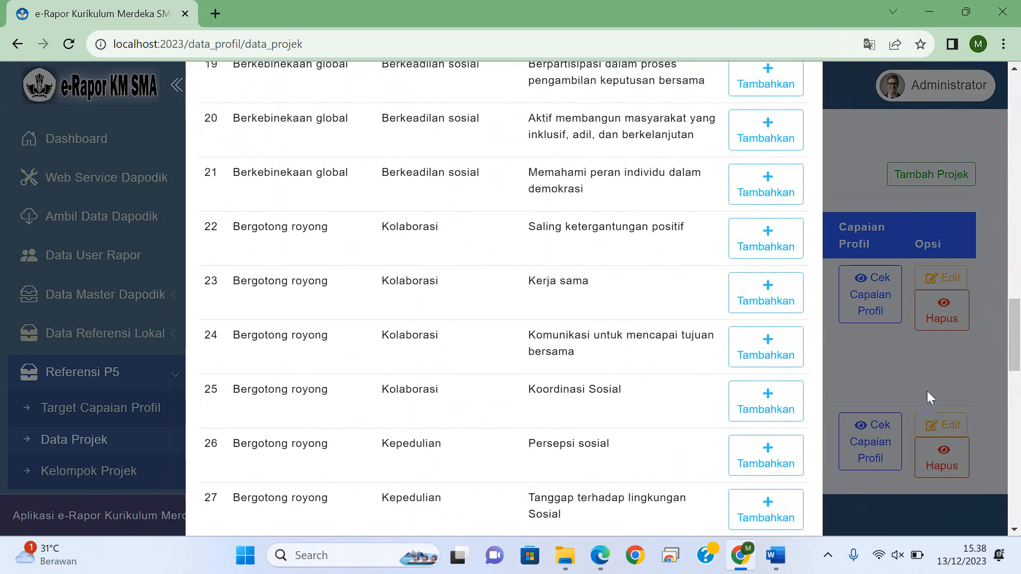
left_click(774, 248)
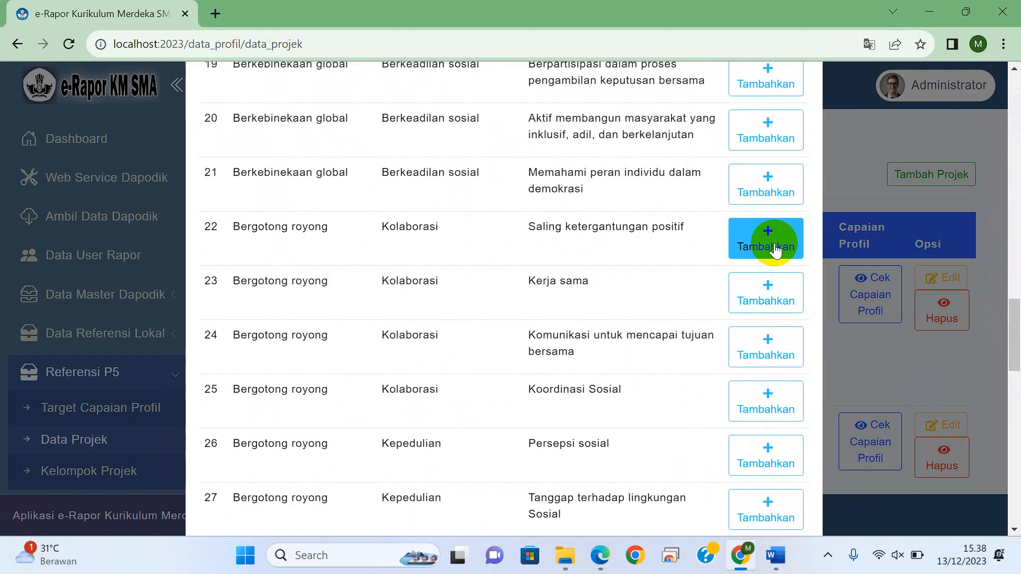
left_click(776, 556)
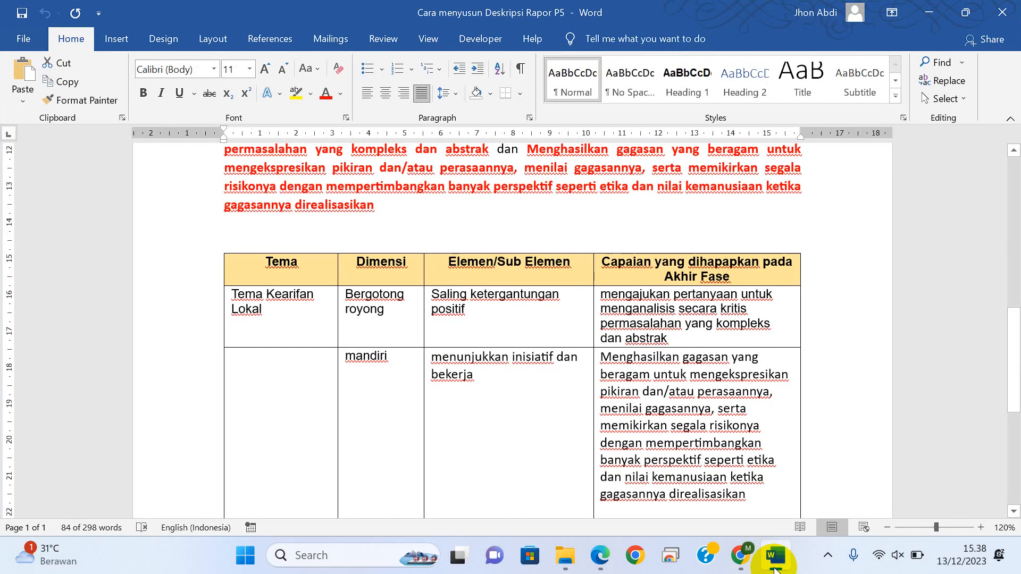
left_click(774, 558)
left_click(770, 339)
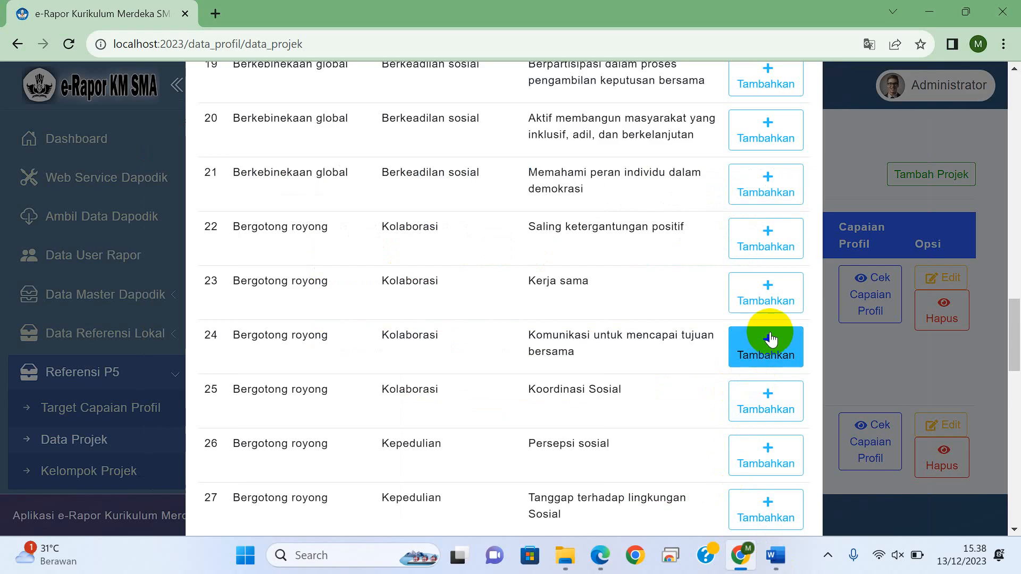
left_click(734, 292)
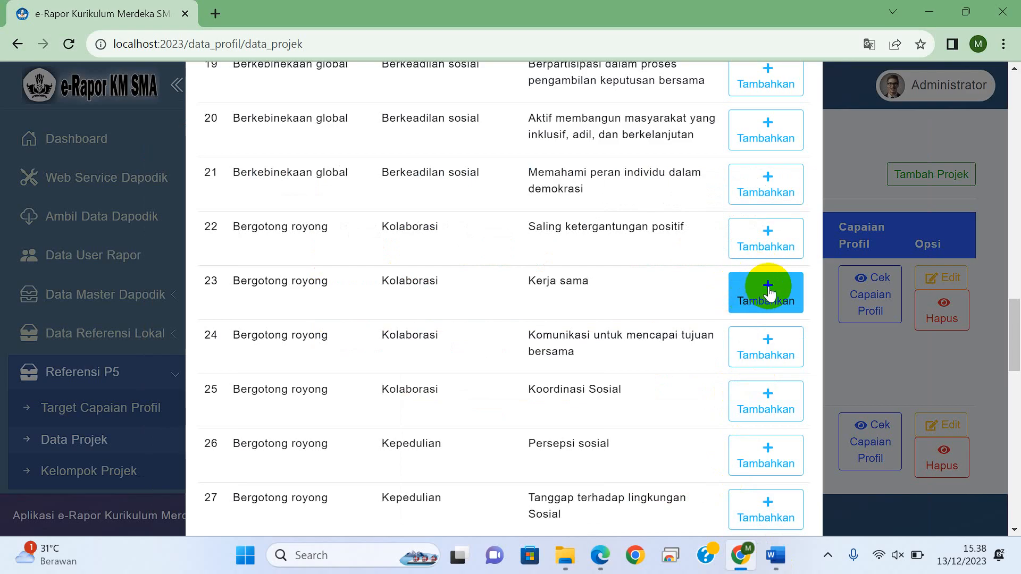
left_click(771, 236)
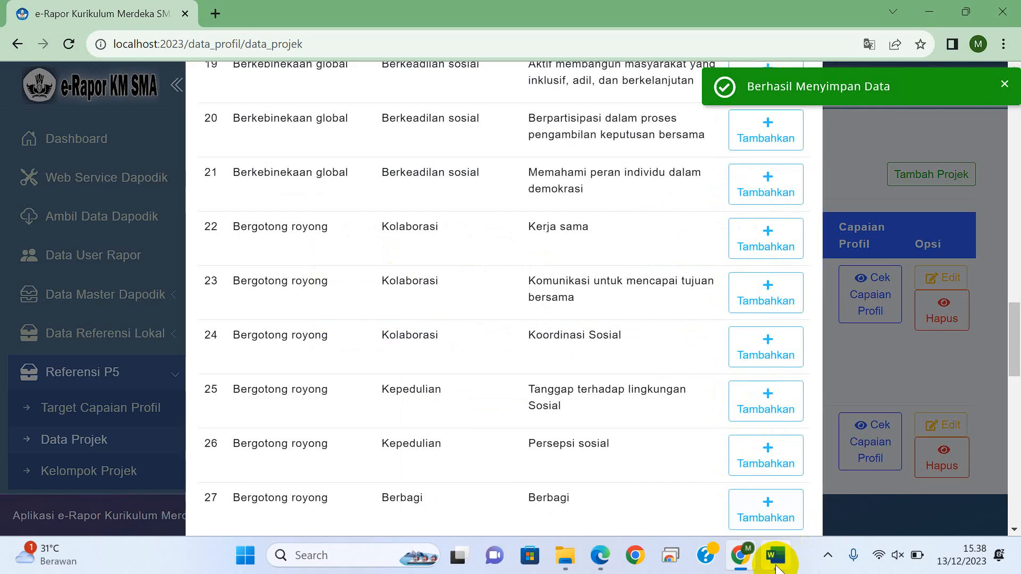
Step: Add the Mandiri sub-element menunjukkan inisiatif dan bekerja, named in the Word table, to Pemilihan Ketua Osis and close its achievement list
left_click(776, 558)
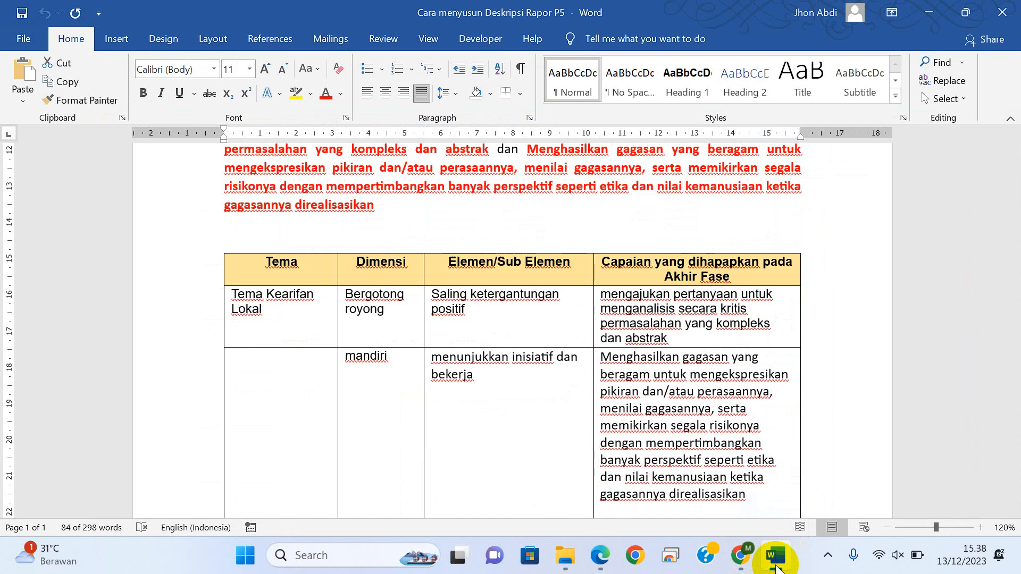
left_click(776, 566)
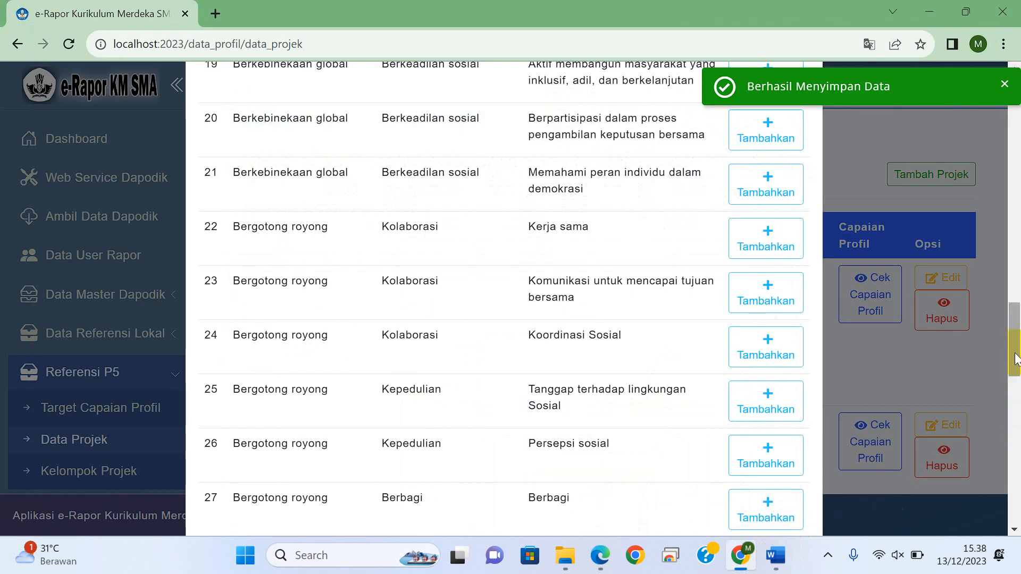
left_click_drag(1013, 355, 997, 440)
left_click(768, 277)
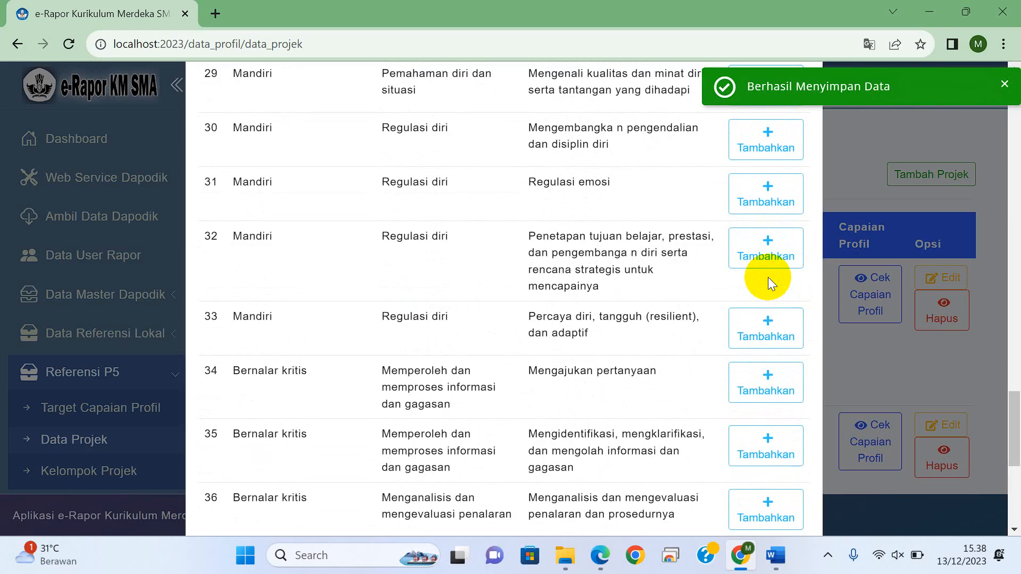
left_click(859, 112)
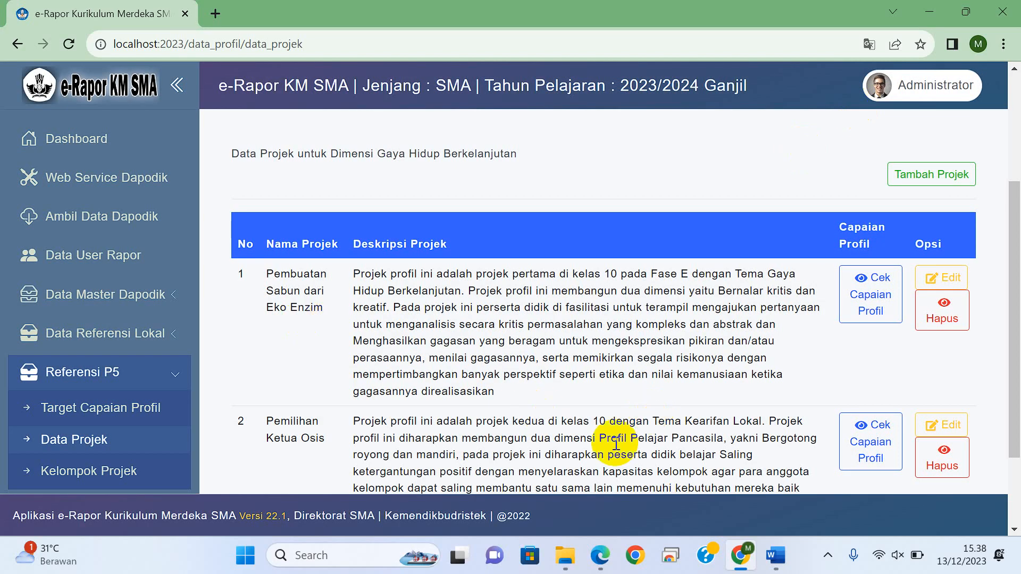
Step: Switch to the coordinator session in Edge, reload the project score input, and select group X-1 and project Pembuatan Sabun dari Eko Enzim
left_click(600, 555)
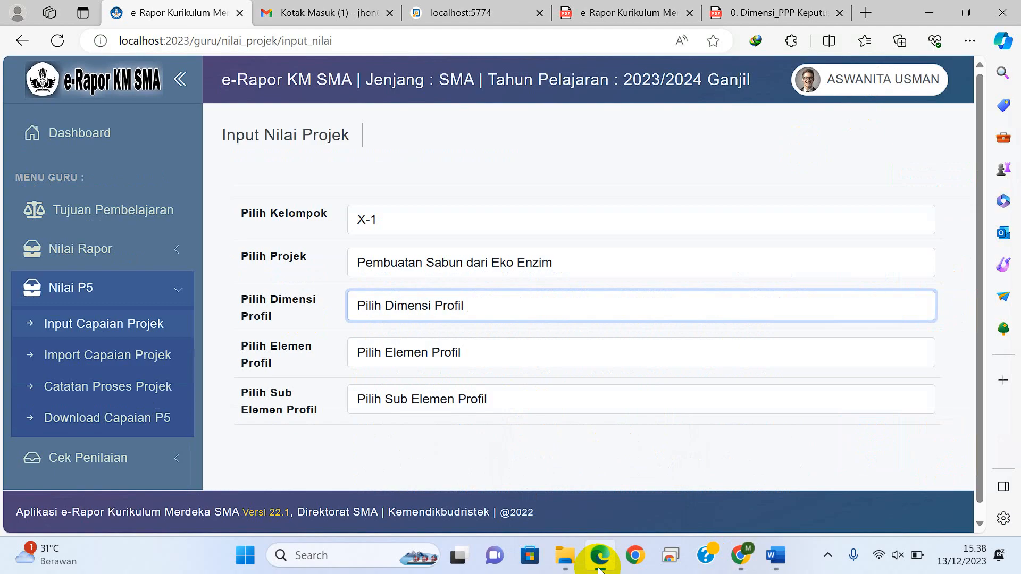
left_click(58, 41)
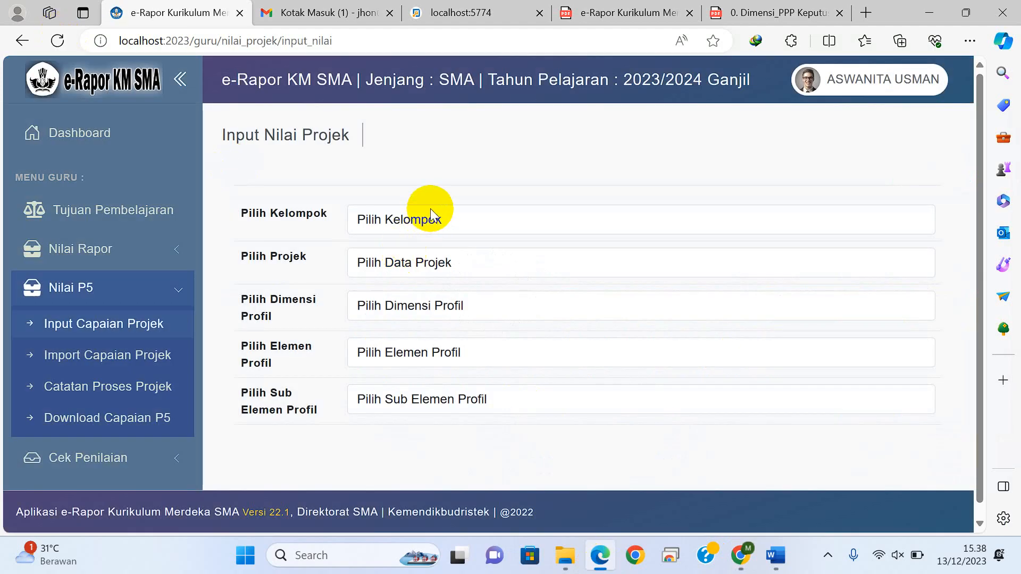
left_click(432, 215)
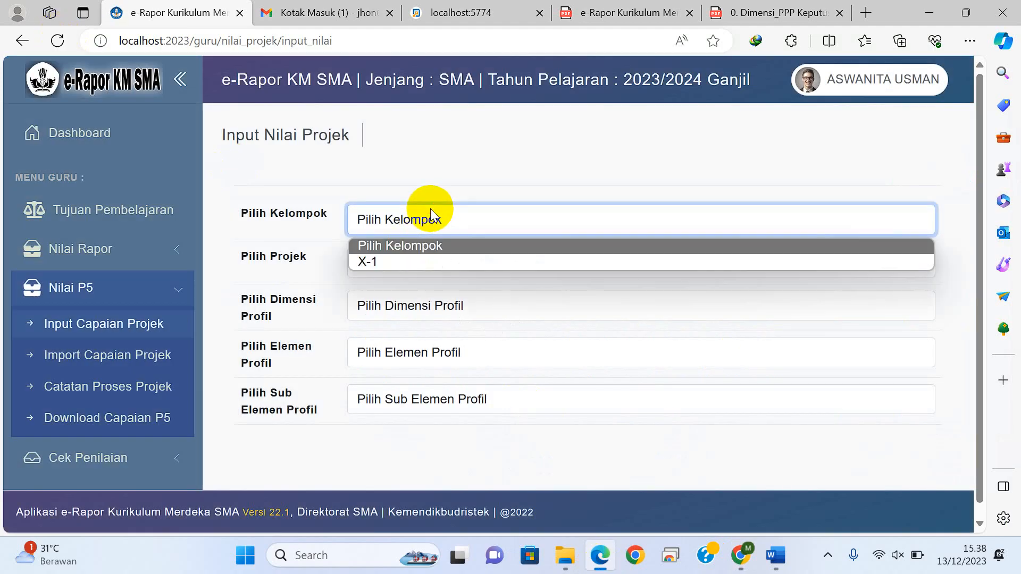
left_click(413, 260)
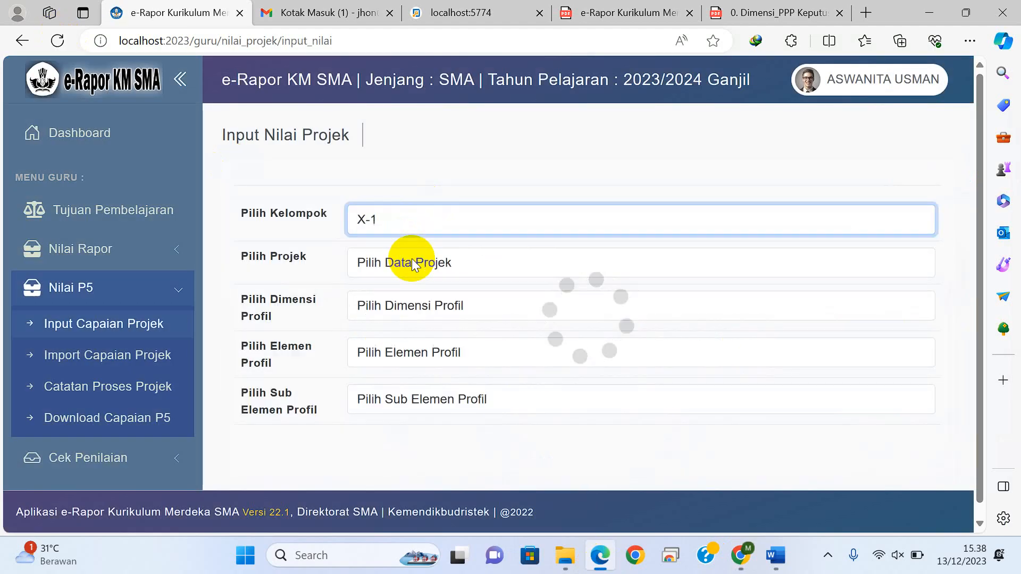
left_click(413, 263)
left_click(400, 308)
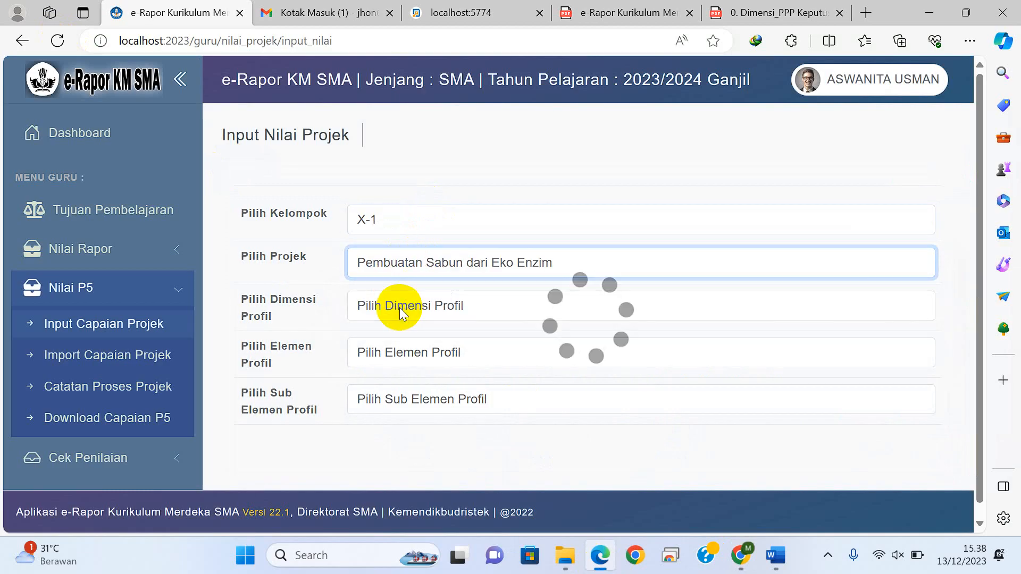
Step: Select dimension Bernalar kritis, element Memperoleh dan memproses informasi dan gagasan and sub-element Mengajukan pertanyaan, and open the first student's predicate choice
left_click(400, 307)
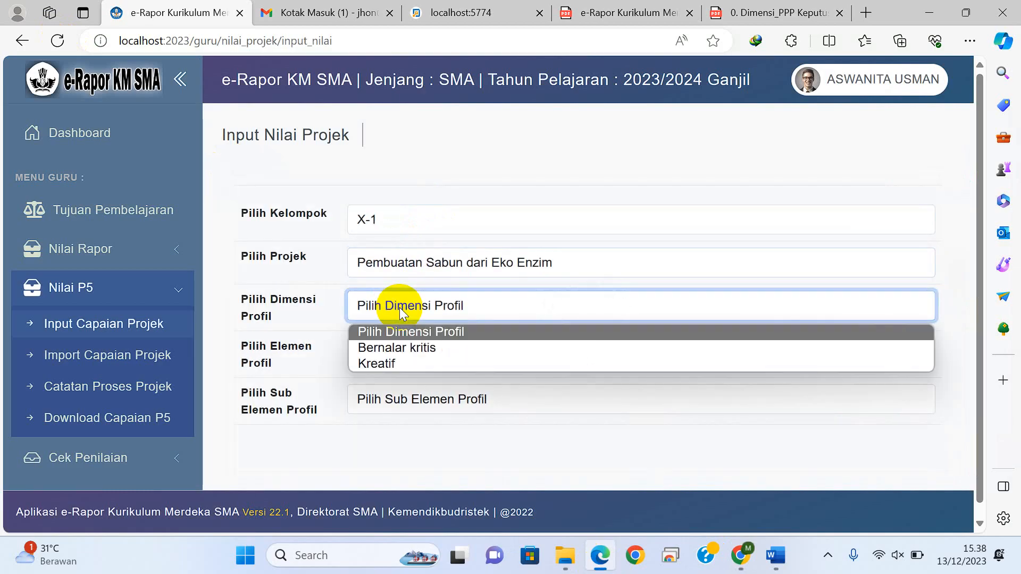
left_click(397, 349)
left_click(398, 353)
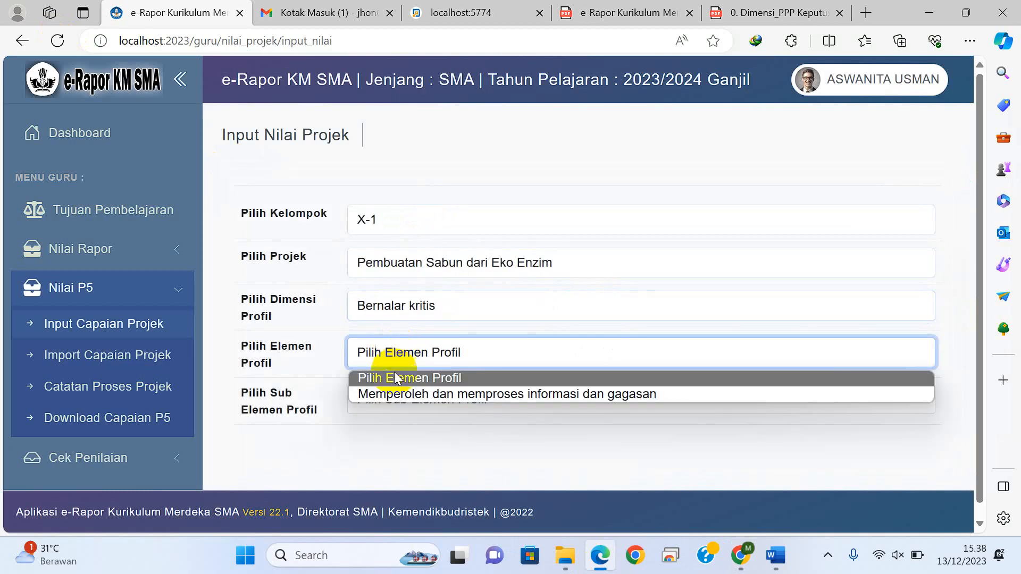
left_click(397, 396)
left_click(394, 400)
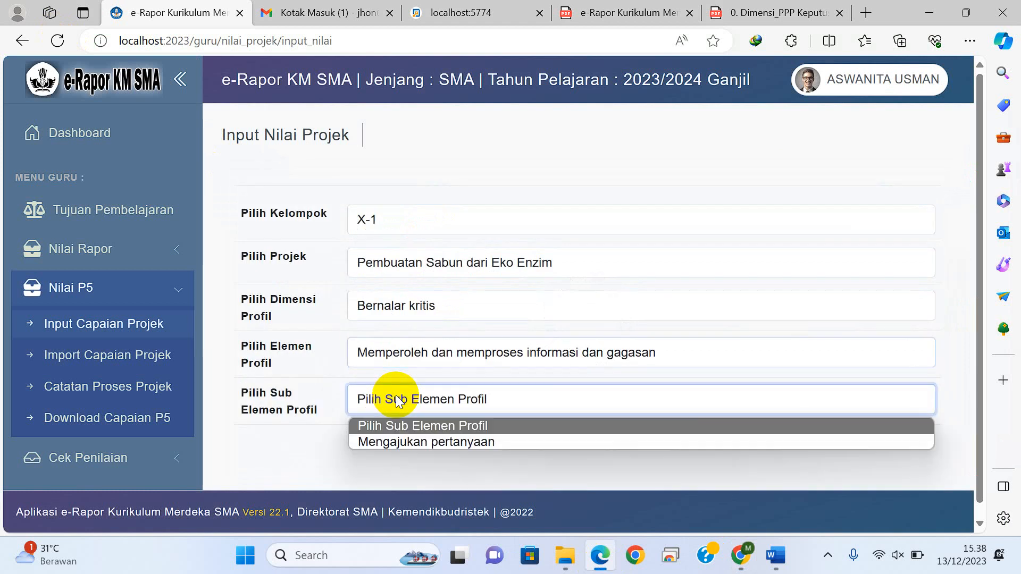
left_click(396, 441)
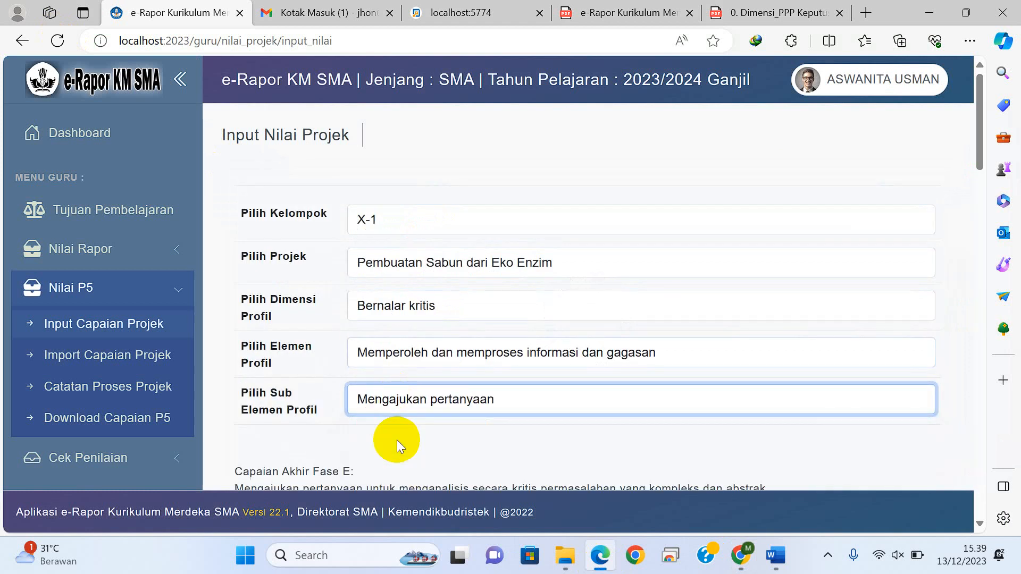
left_click_drag(979, 137, 973, 205)
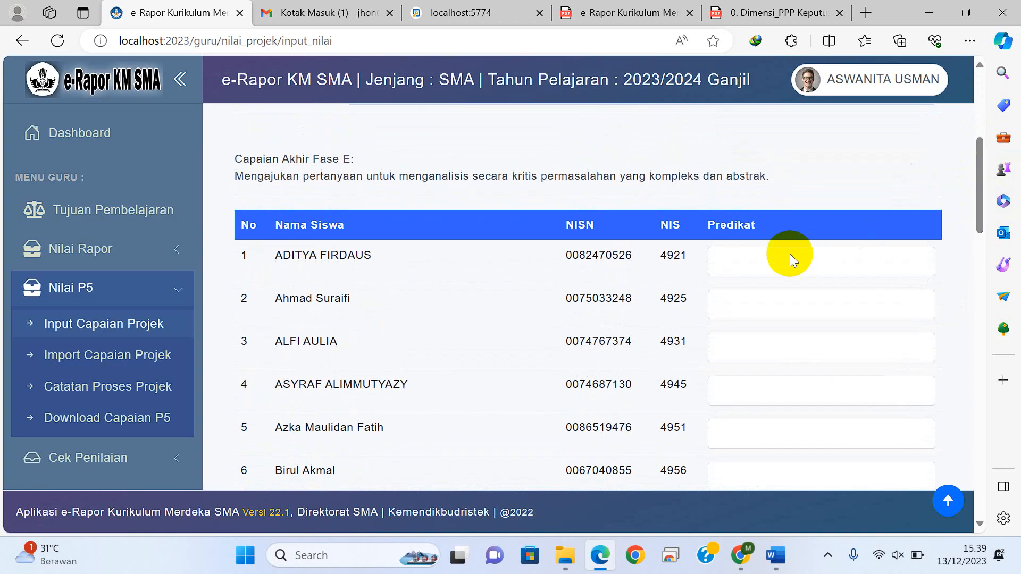
left_click(778, 261)
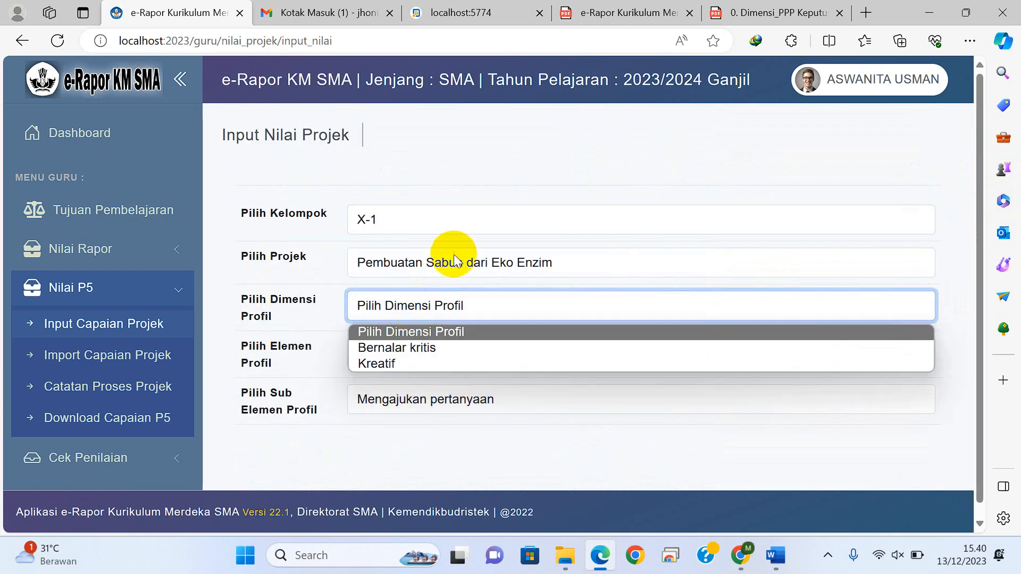
Step: For project Pembuatan Sabun dari Eko Enzim, select dimension Kreatif with Menghasilkan gagasan yang orisinal as both element and sub-element
left_click(455, 261)
left_click(454, 260)
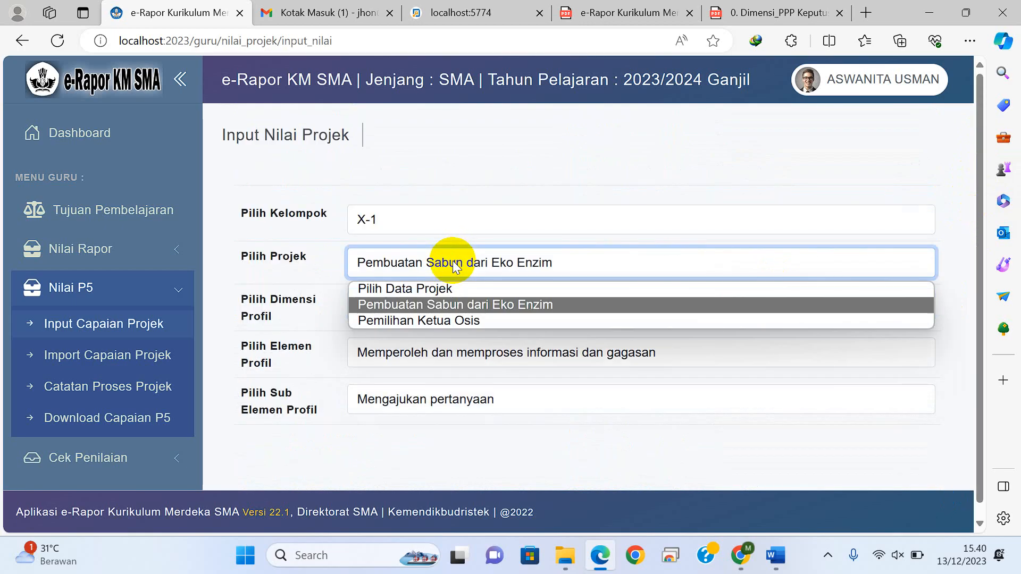
left_click(445, 308)
left_click(446, 306)
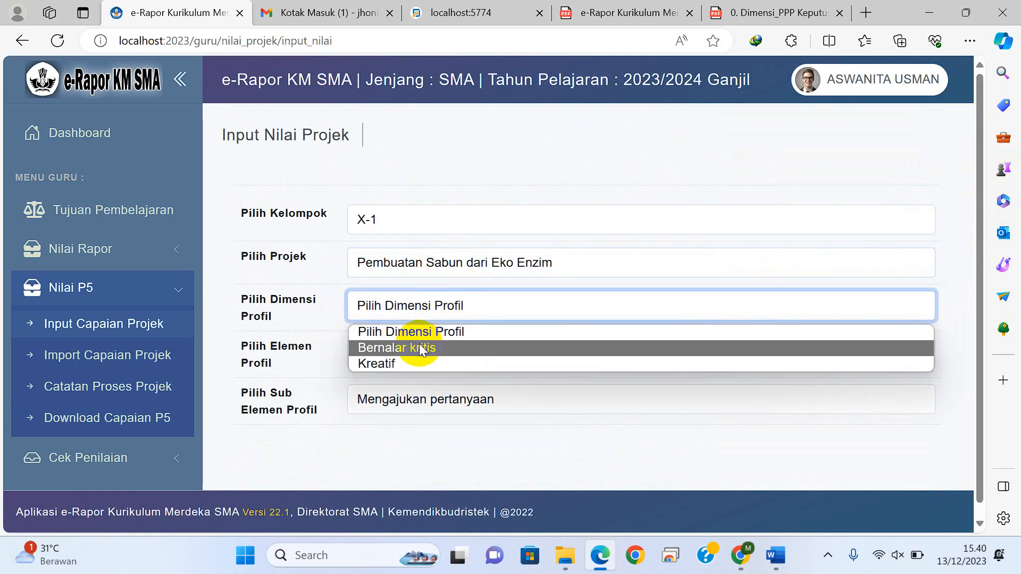
left_click(401, 364)
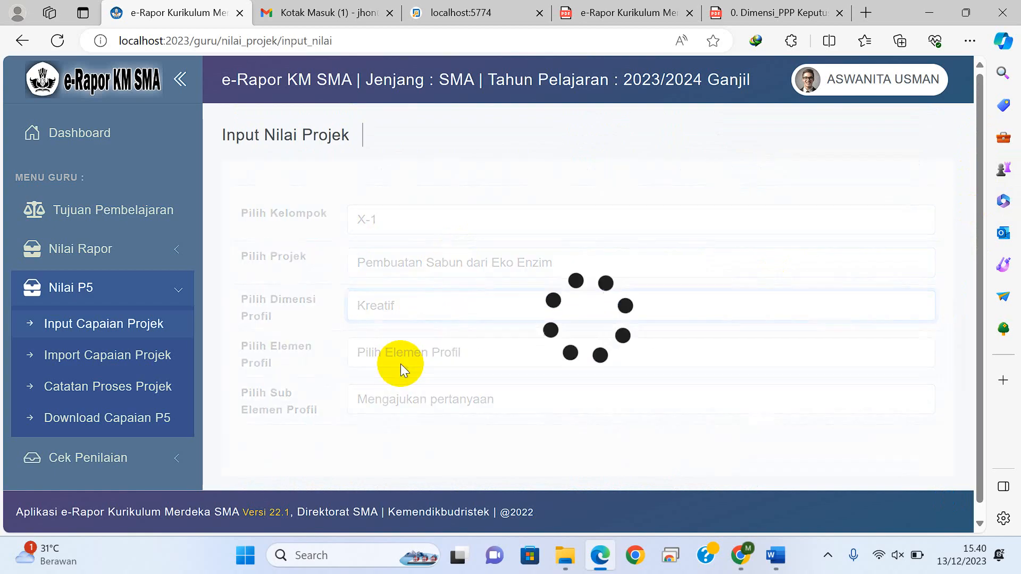
left_click(401, 363)
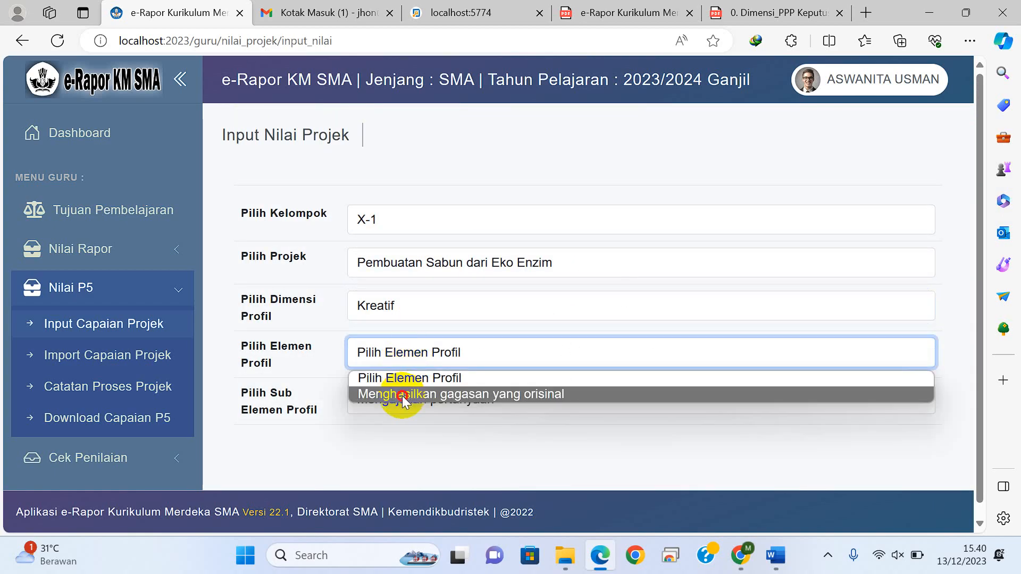
left_click(402, 396)
left_click(402, 400)
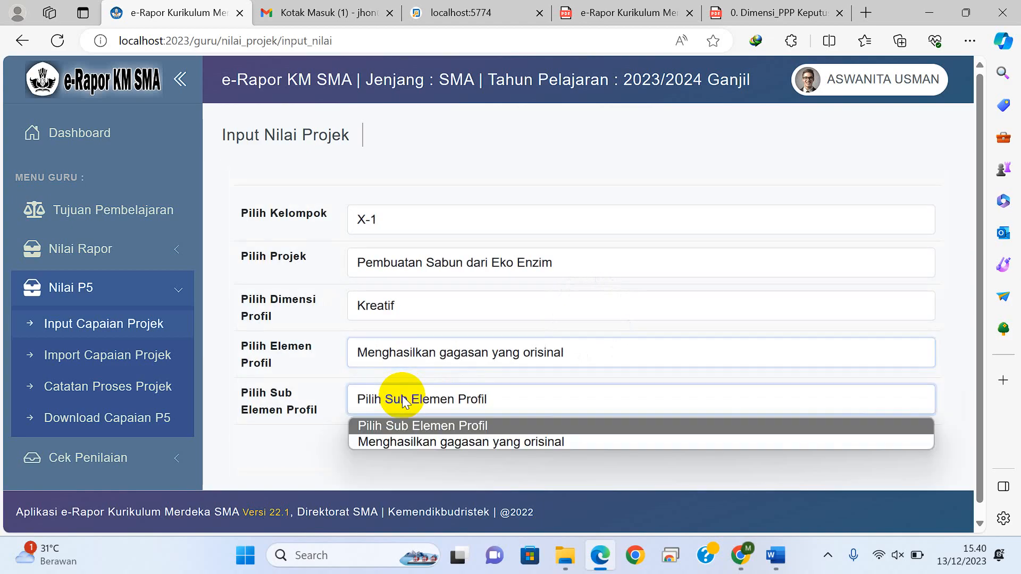
left_click(403, 440)
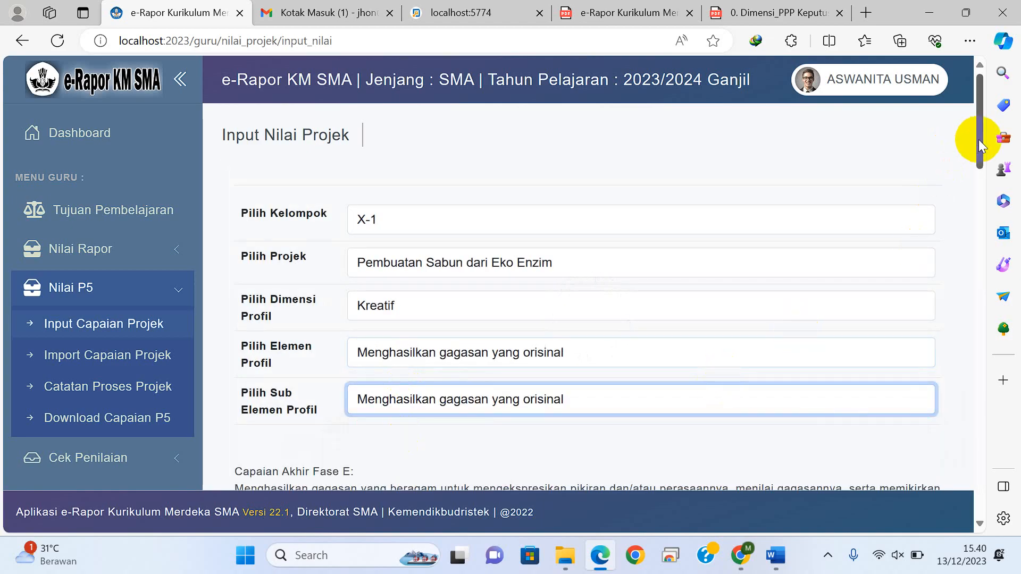
Step: Set the first and third students' predicates to Berkembang Sesuai Harapan and the second student's to Sangat Berkembang, and save the data
left_click_drag(978, 139, 980, 205)
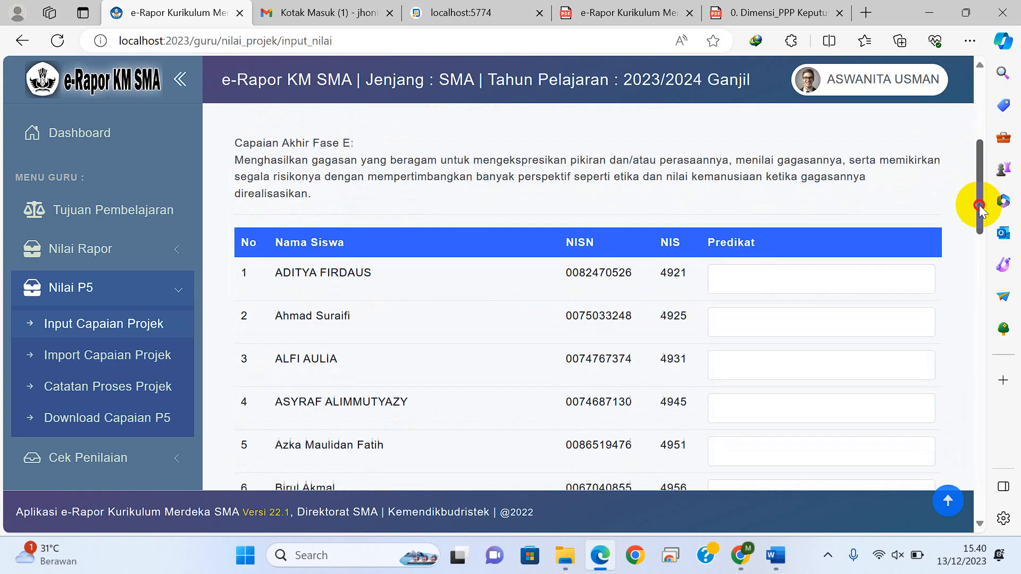
left_click(778, 280)
left_click(759, 353)
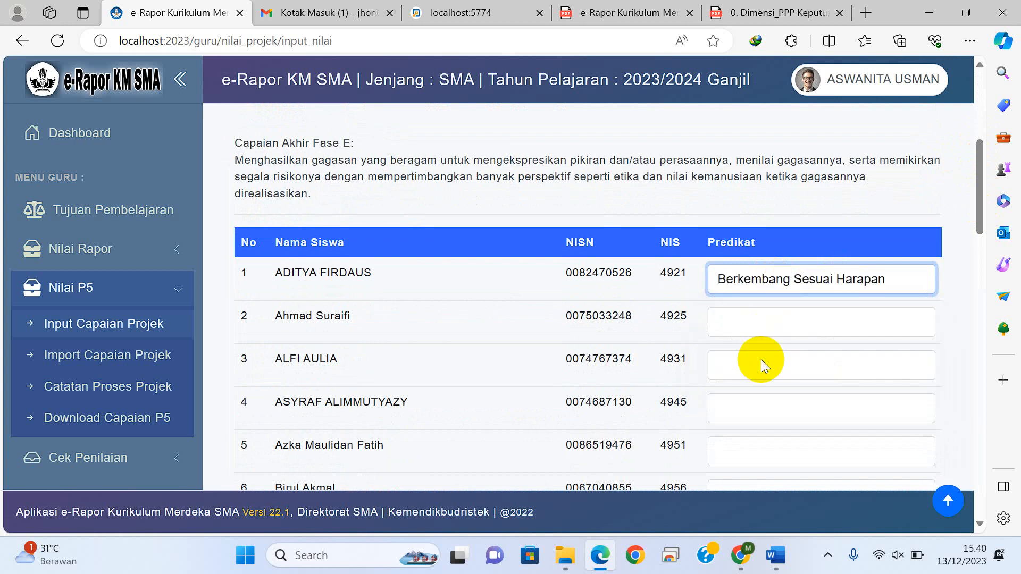
left_click(766, 326)
left_click(748, 413)
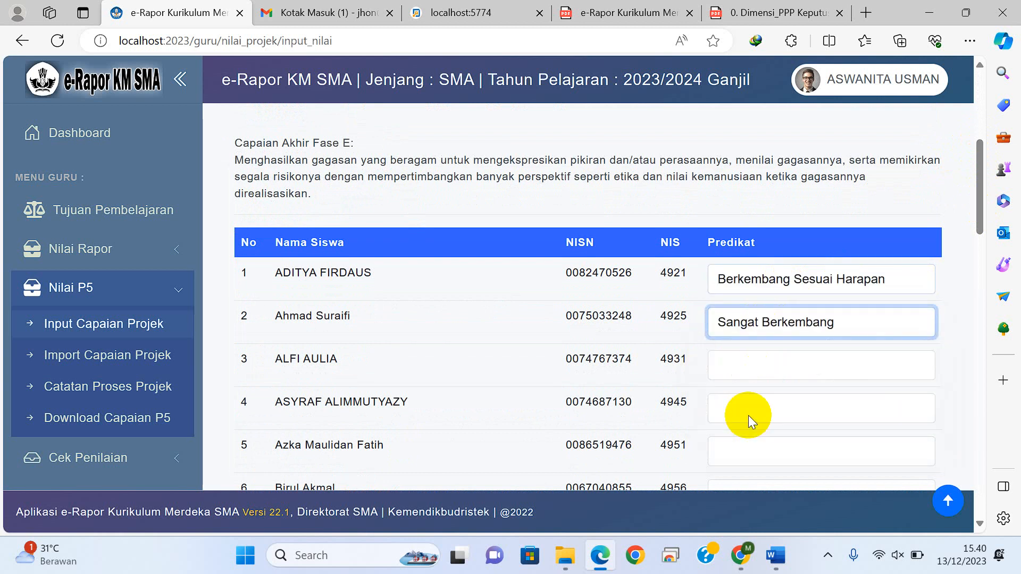
left_click(833, 360)
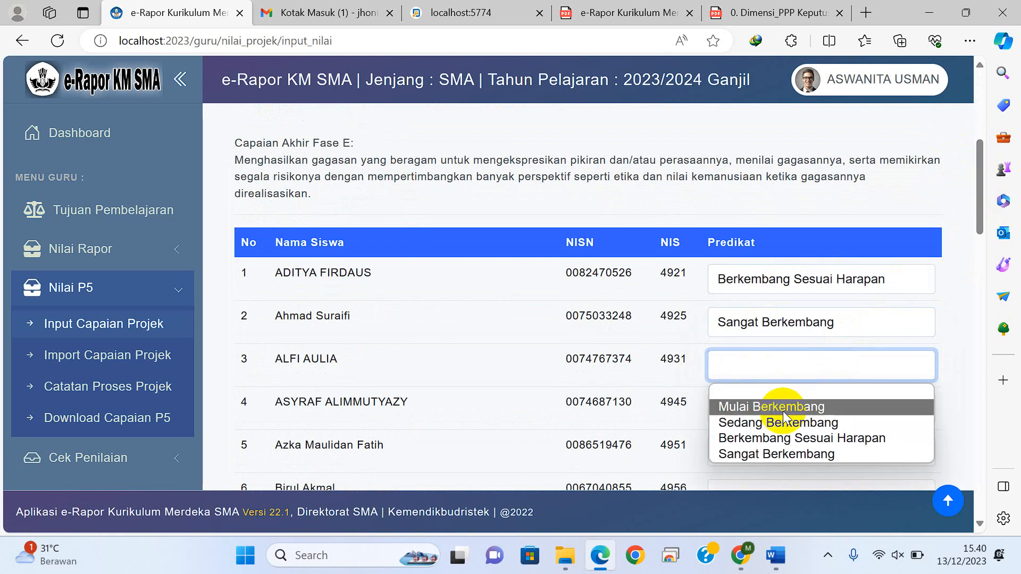
left_click(781, 438)
left_click_drag(980, 193, 972, 488)
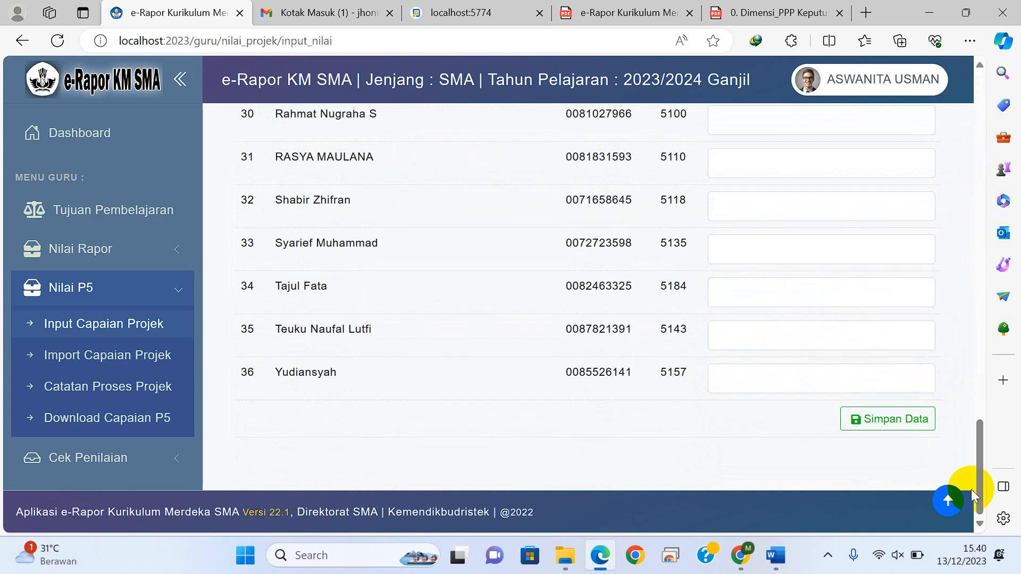
left_click(902, 427)
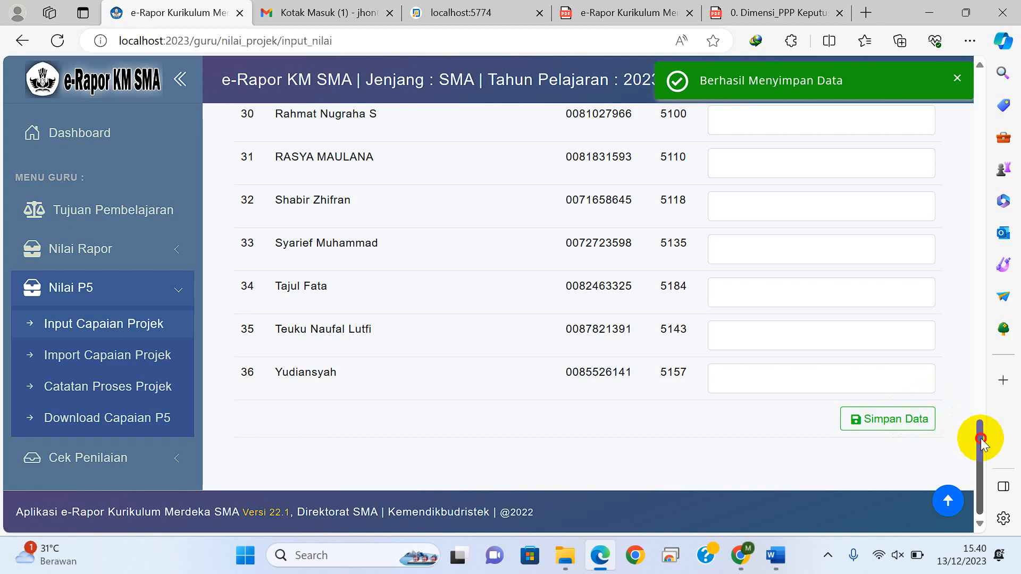
Step: Select project Pemilihan Ketua Osis with dimension Bergotong royong, element Kolaborasi and sub-element Saling ketergantungan positif
left_click_drag(981, 441, 995, 91)
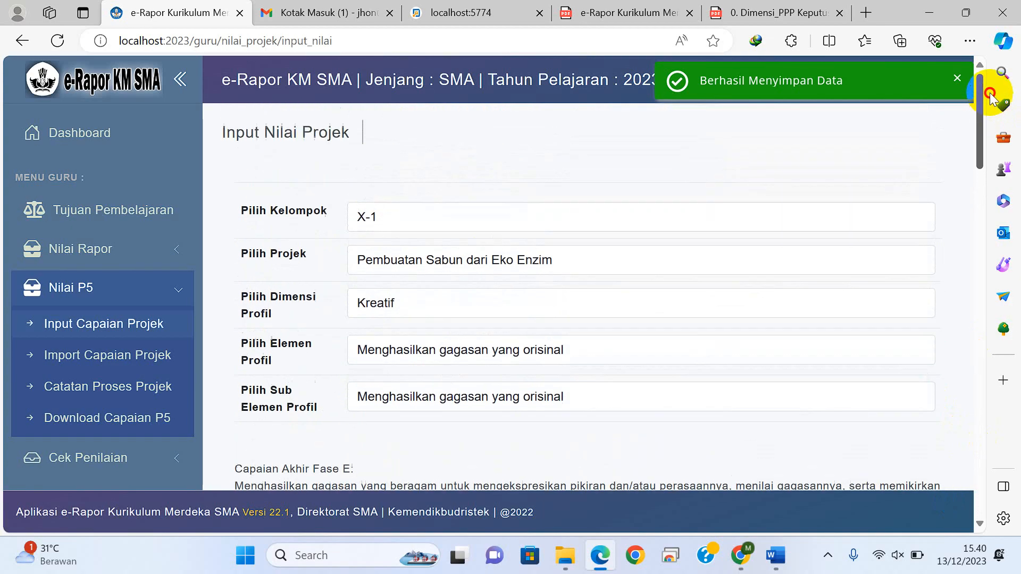
left_click(433, 263)
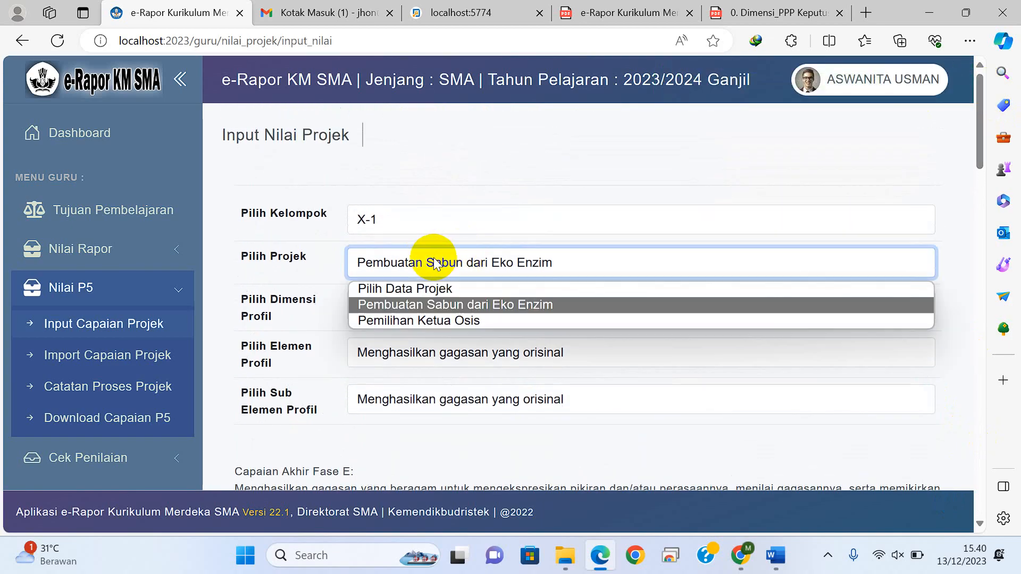
left_click(412, 320)
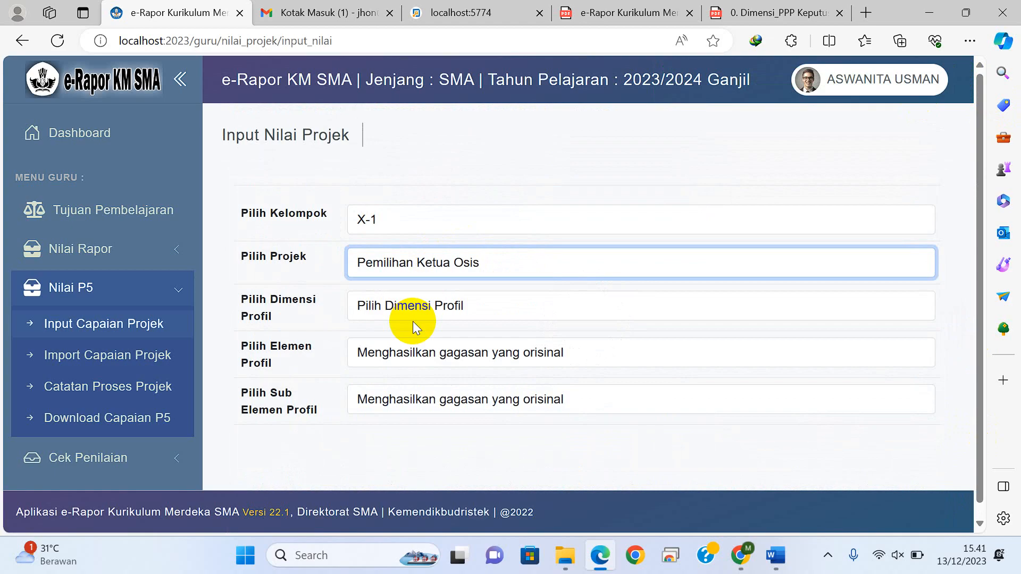
left_click(413, 309)
left_click(419, 349)
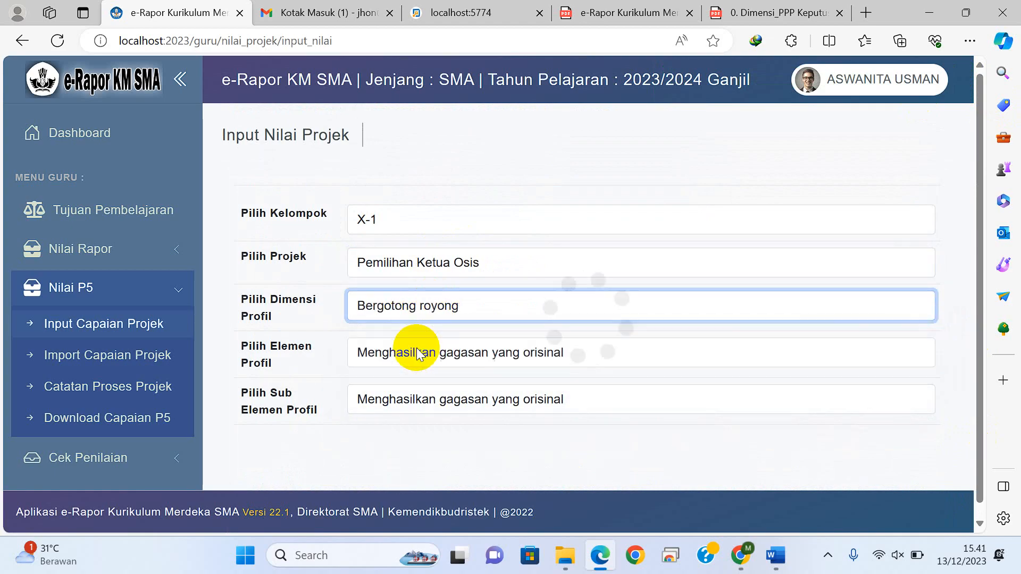
left_click(418, 351)
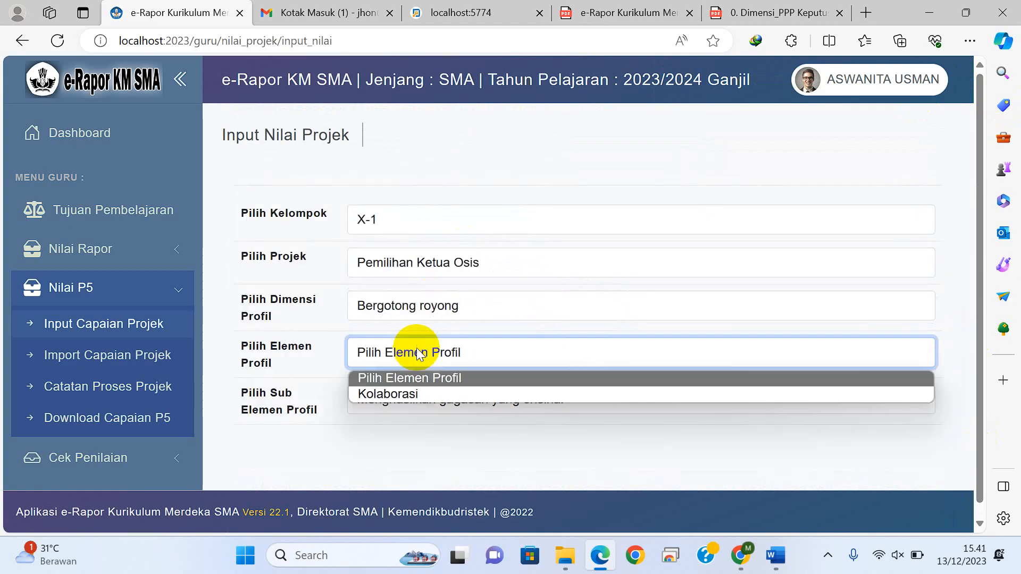
left_click(407, 394)
left_click(406, 399)
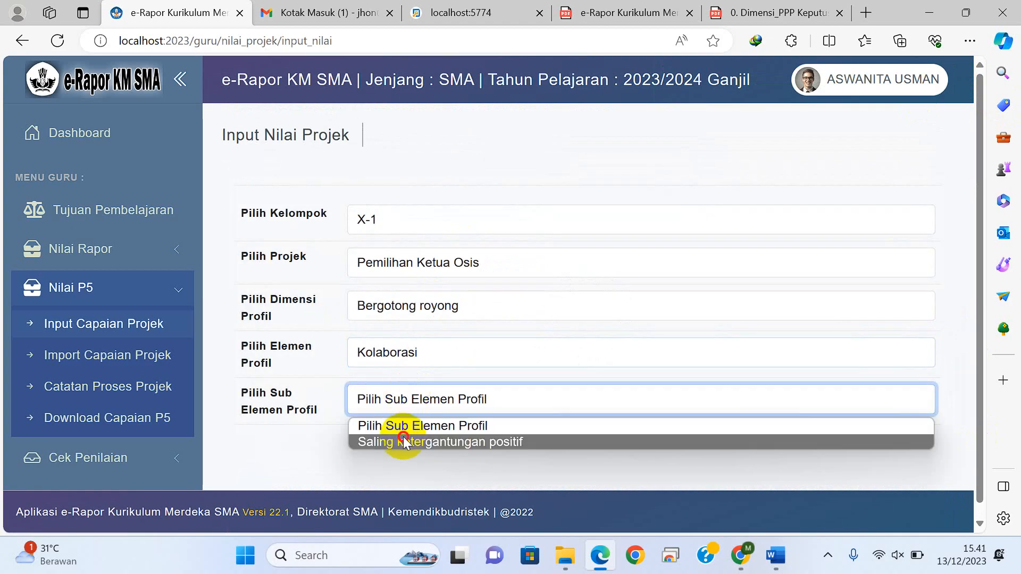
left_click(404, 441)
Step: Set the first student's predicate to Sangat Berkembang and the second and third students' to Berkembang Sesuai Harapan, and save the data
left_click_drag(980, 153, 977, 192)
left_click(795, 363)
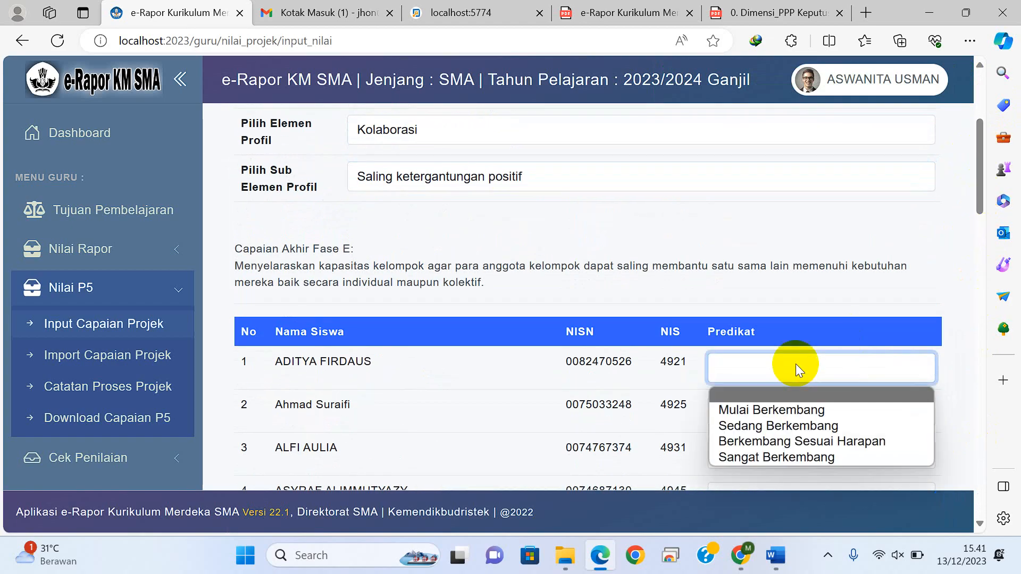
left_click(772, 458)
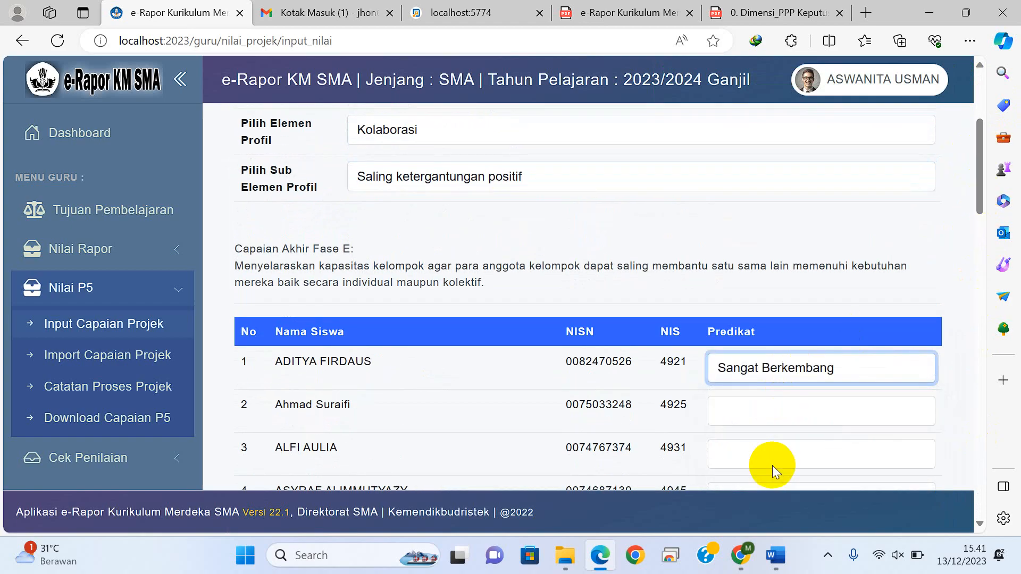
left_click(789, 398)
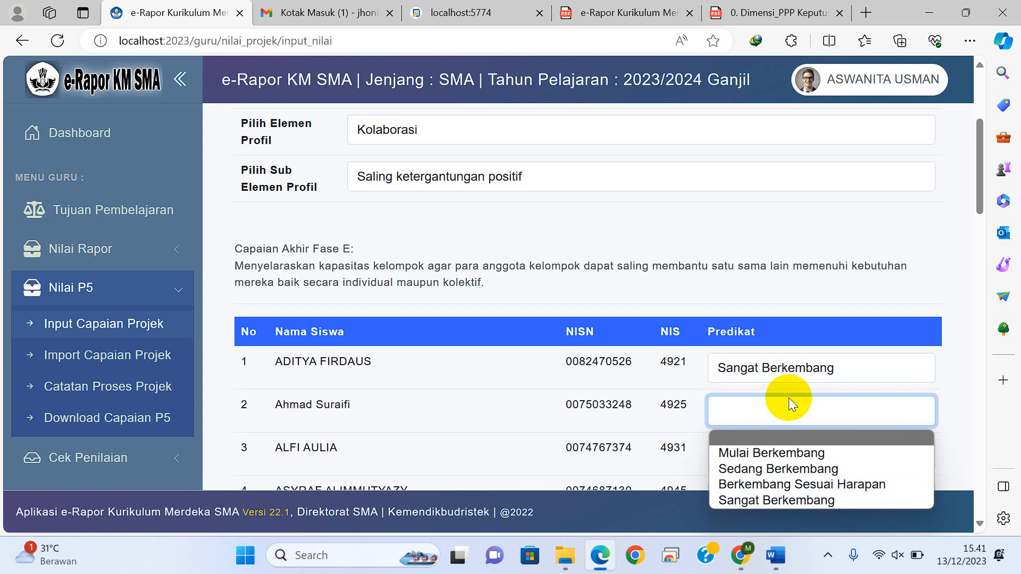
left_click(754, 483)
left_click(763, 455)
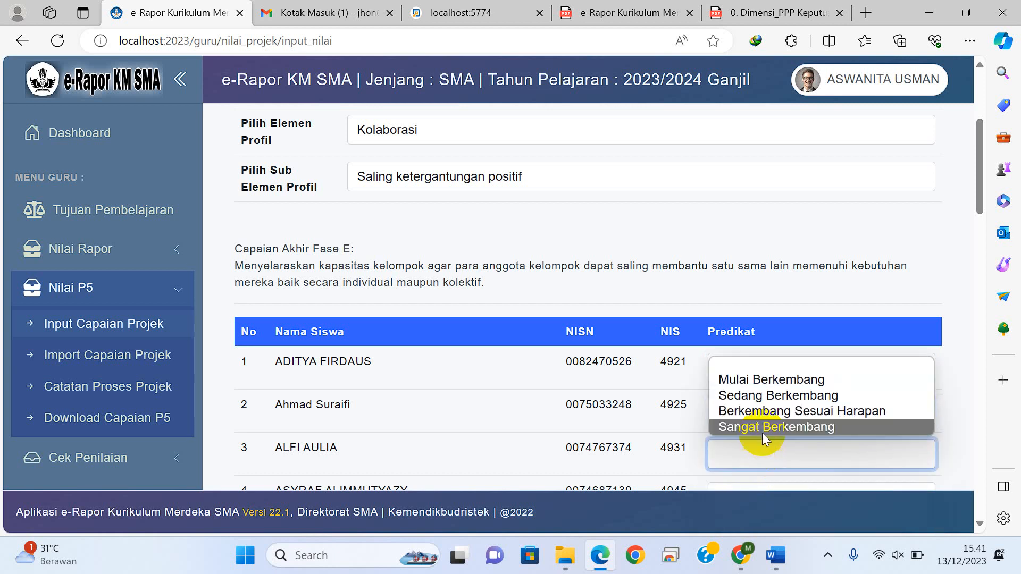
left_click(761, 411)
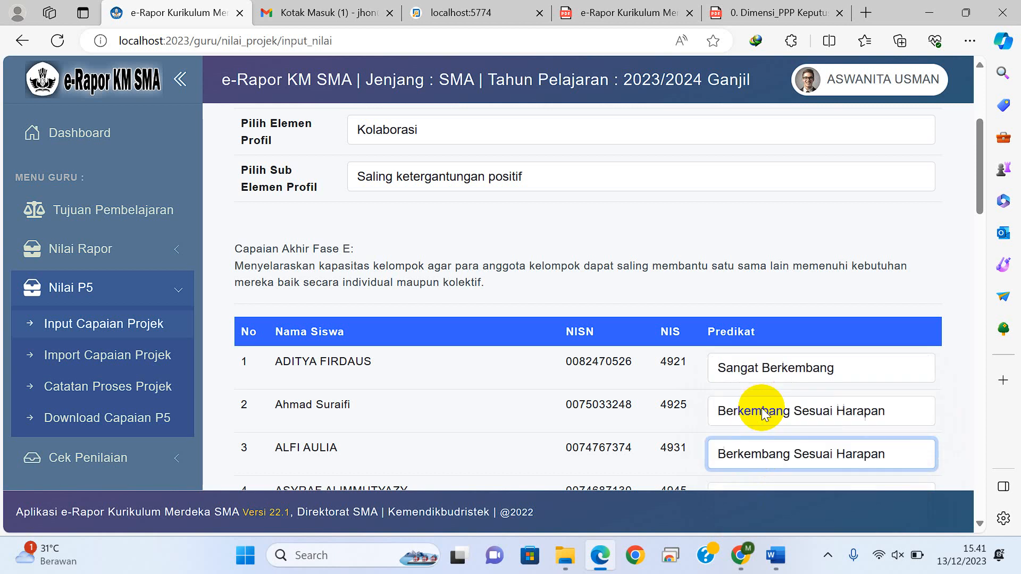
left_click_drag(977, 165, 979, 471)
left_click(882, 423)
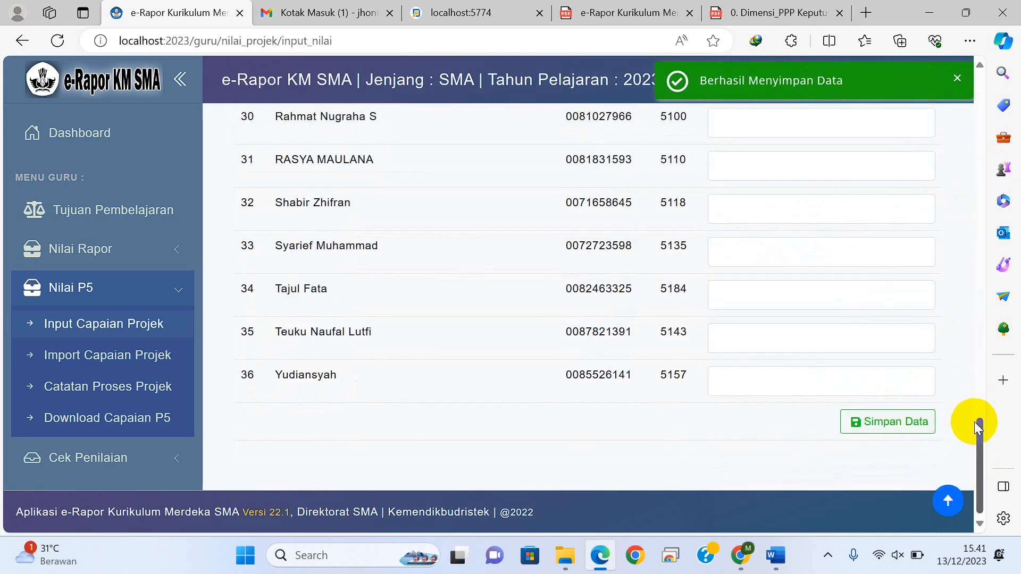
Step: For project Pemilihan Ketua Osis, select dimension Mandiri, element Regulasi diri and sub-element Menunjukkan inisiatif dan bekerja secara mandiri
left_click_drag(979, 434, 942, 108)
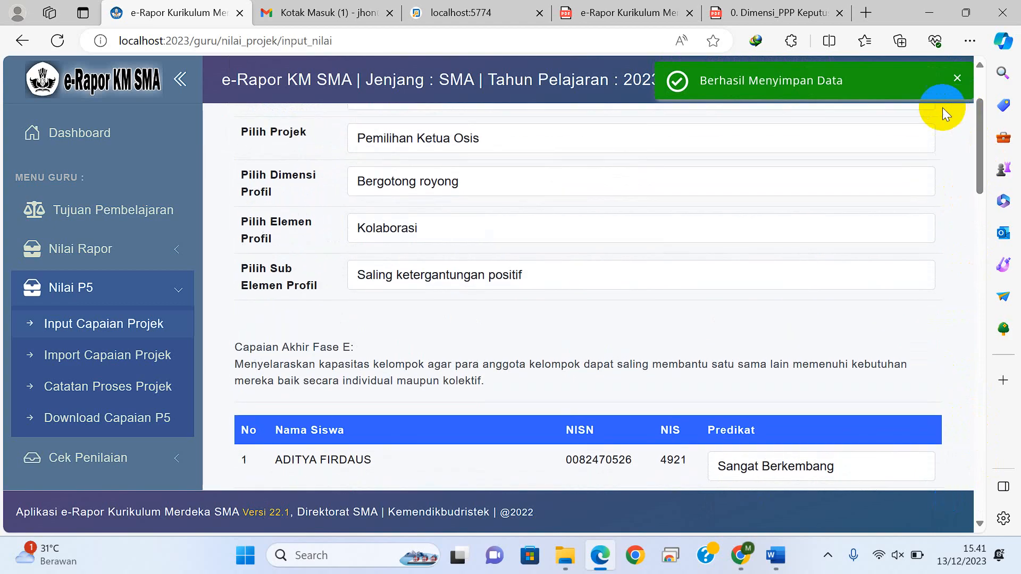
left_click(408, 230)
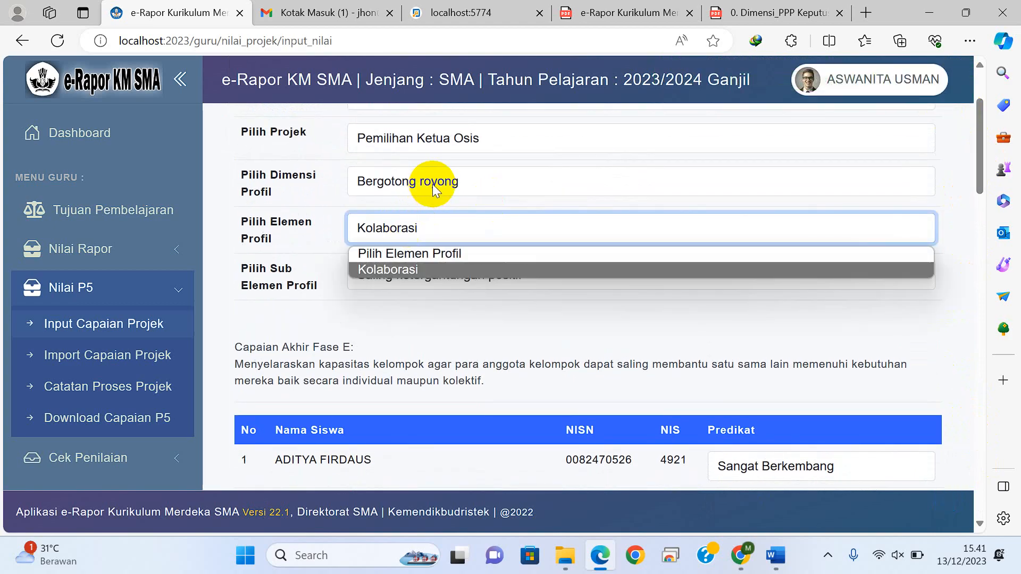
left_click(435, 188)
left_click(394, 239)
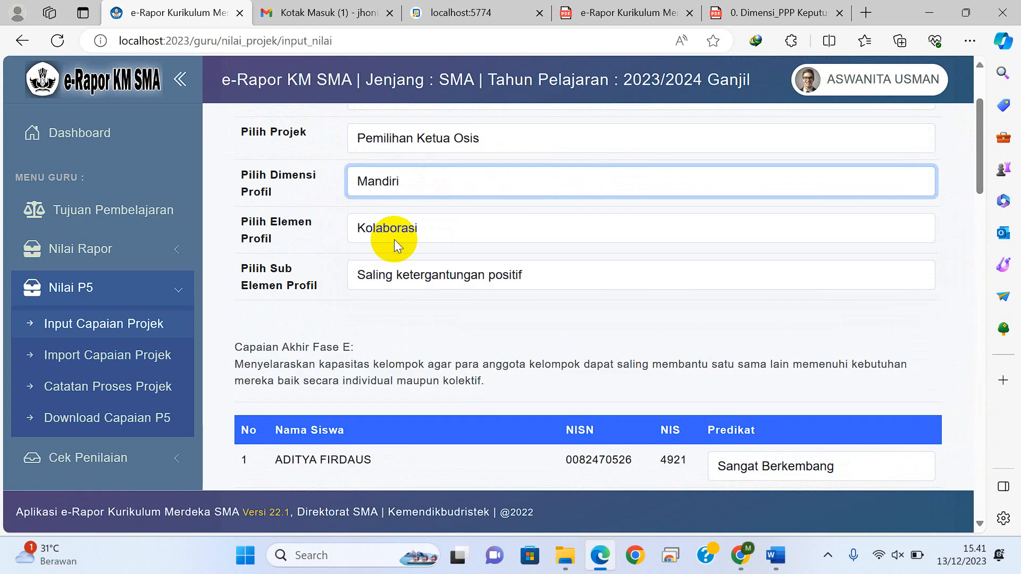
left_click(396, 247)
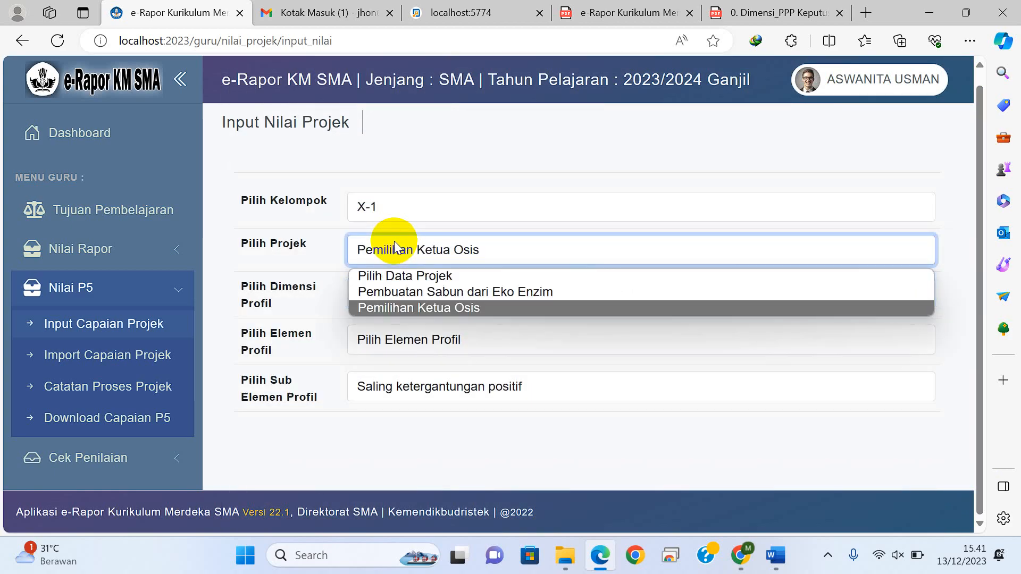
left_click(399, 308)
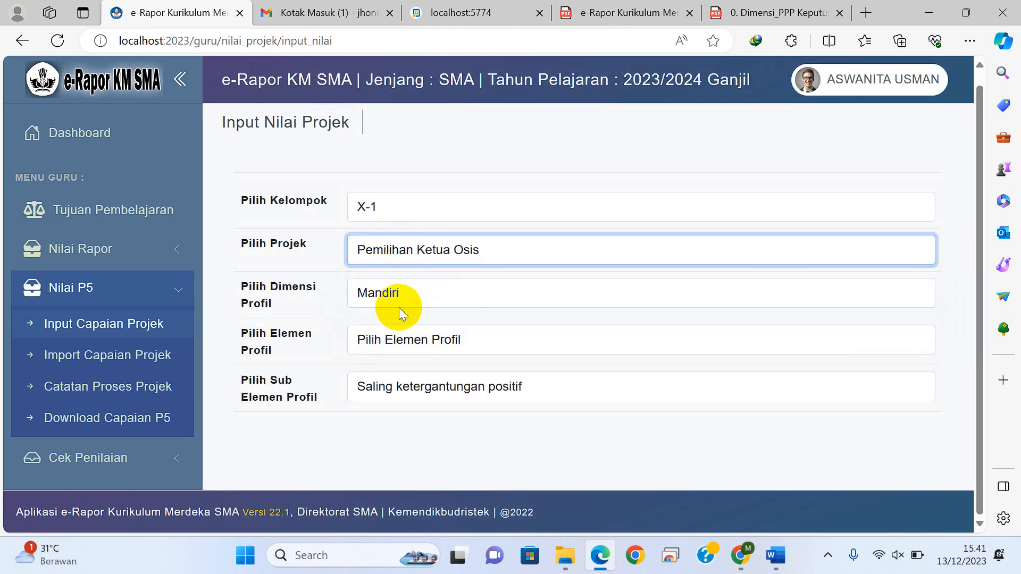
left_click(406, 295)
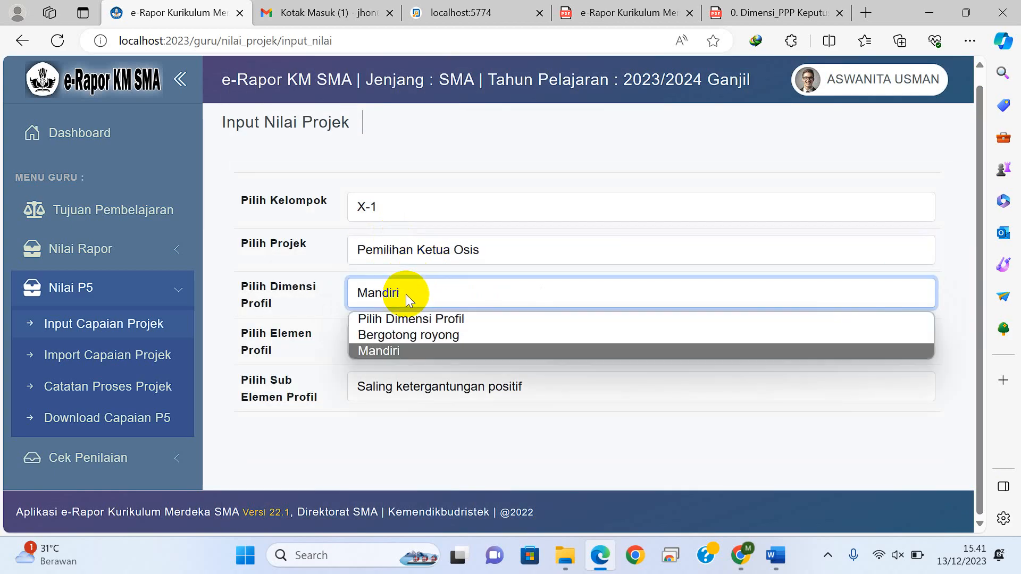
left_click(406, 294)
left_click(401, 339)
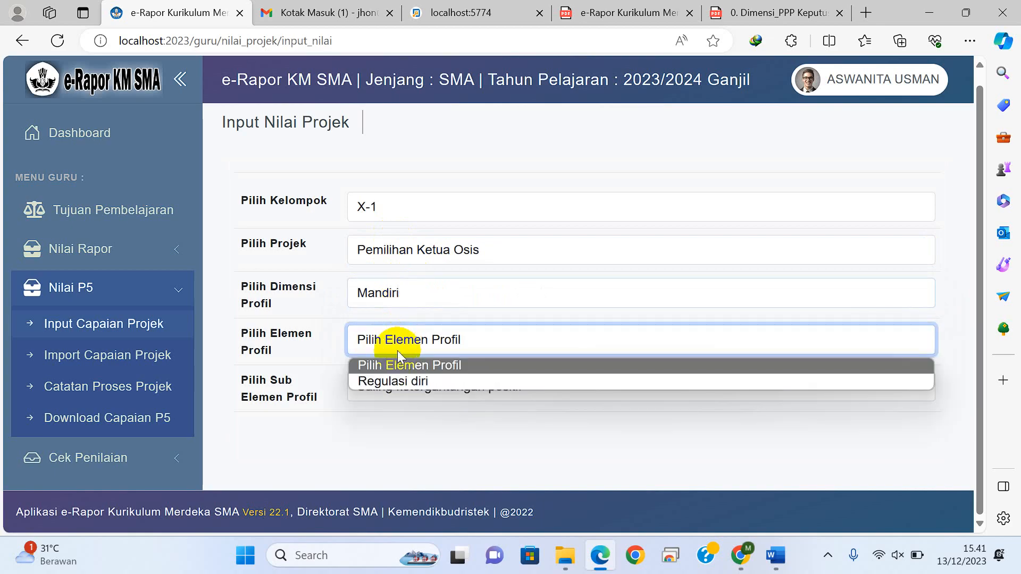
left_click(396, 381)
left_click(395, 388)
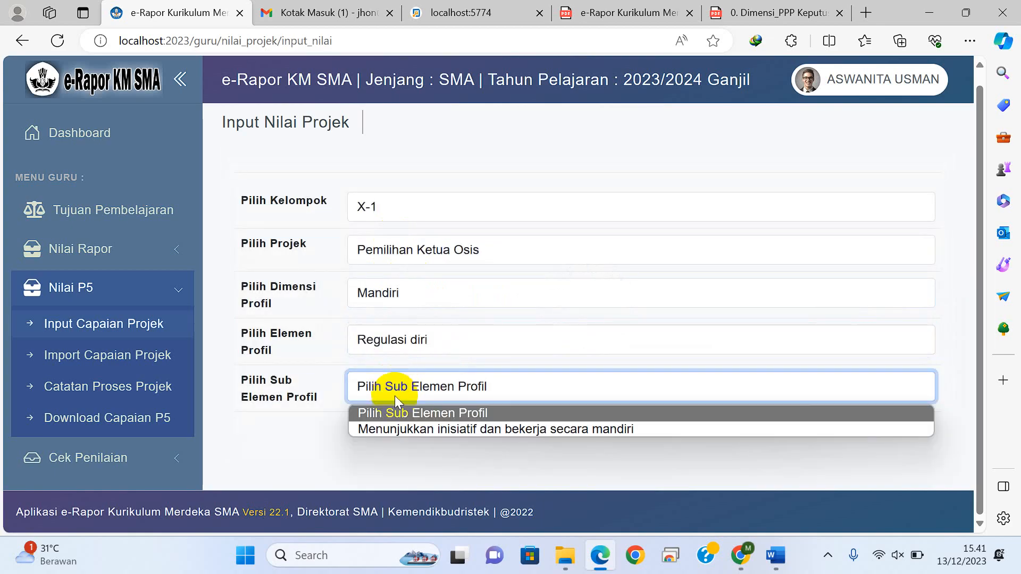
left_click(393, 427)
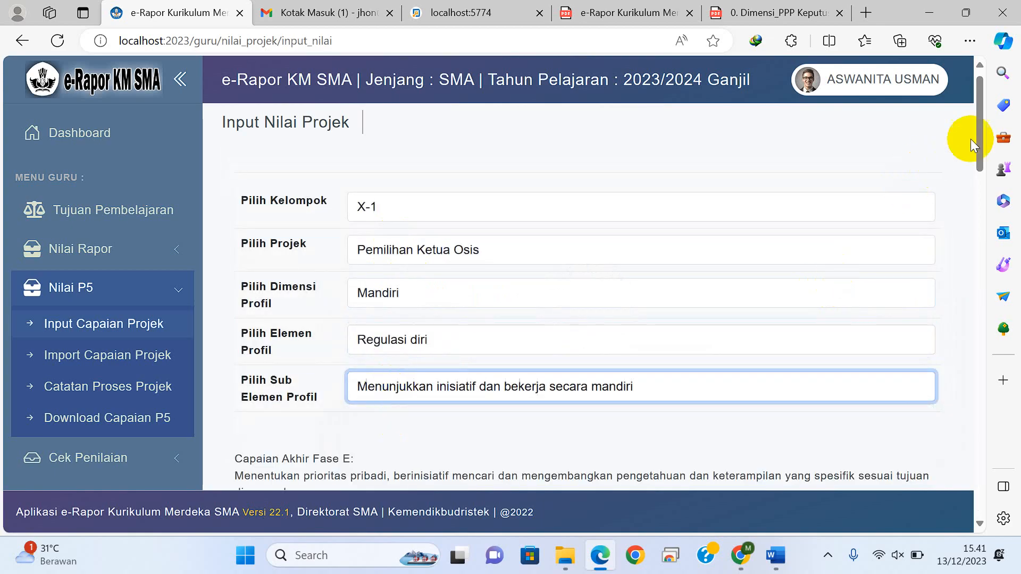
Step: Set the first student's predicate to Berkembang Sesuai Harapan and the second and third students' to Sangat Berkembang, and save the data
left_click_drag(983, 138, 976, 201)
left_click(798, 249)
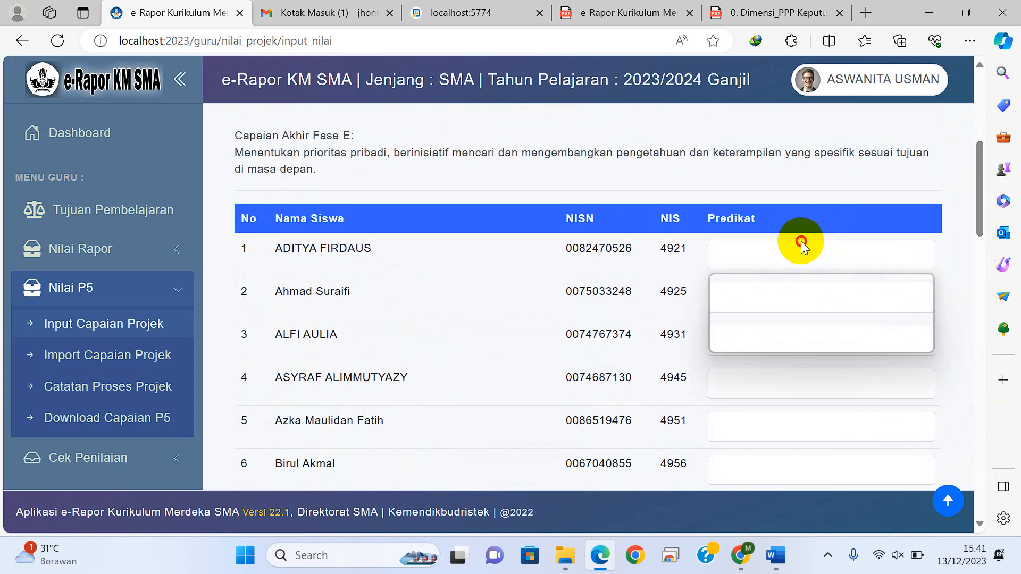
left_click(758, 330)
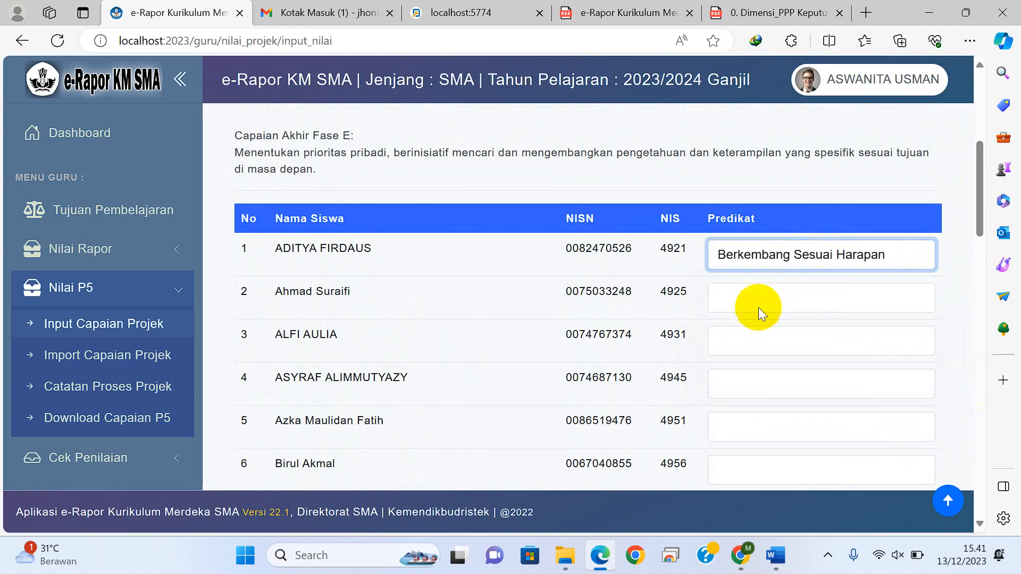
left_click(759, 304)
left_click(747, 388)
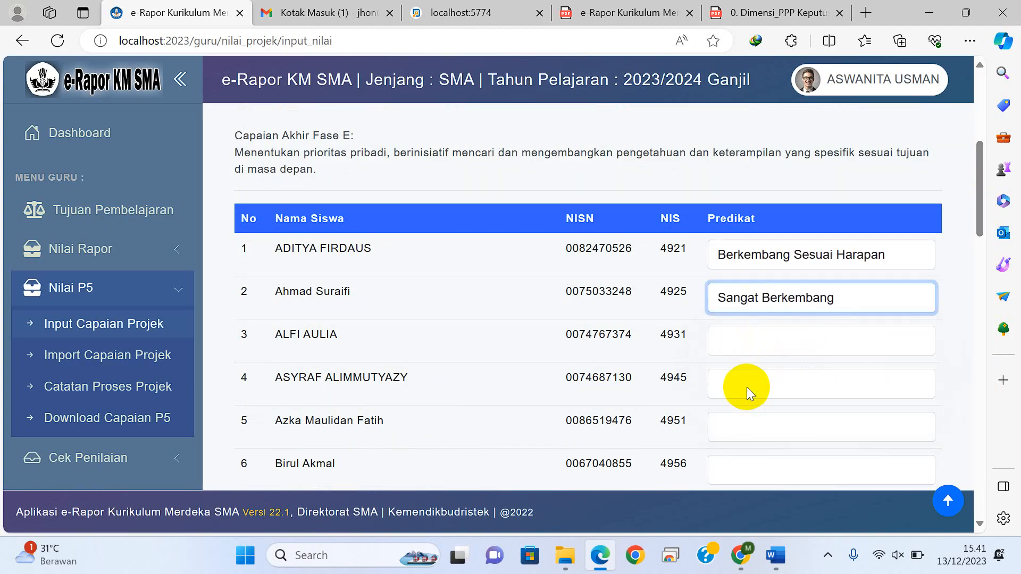
left_click(751, 347)
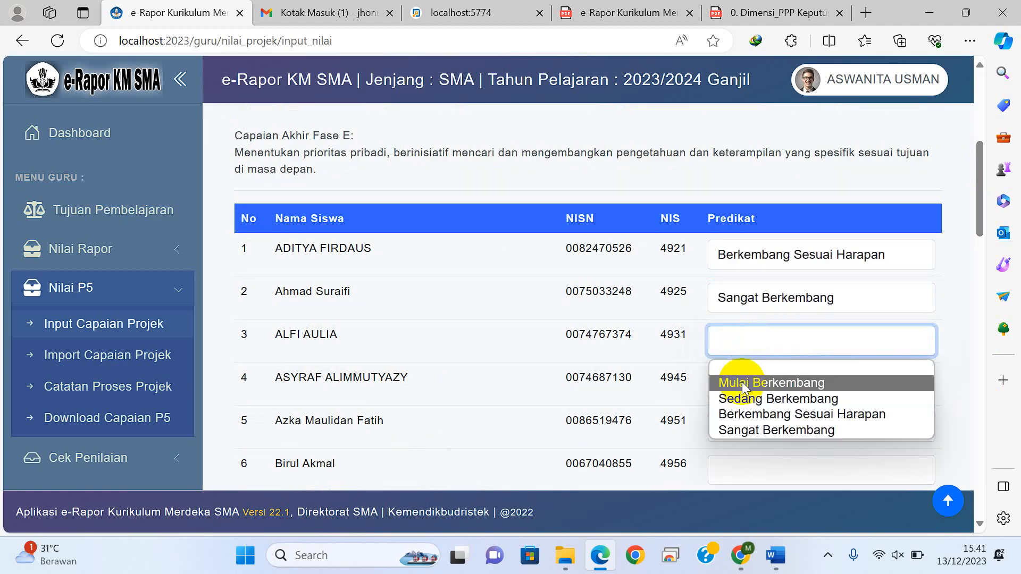
left_click(741, 428)
left_click_drag(981, 209, 984, 485)
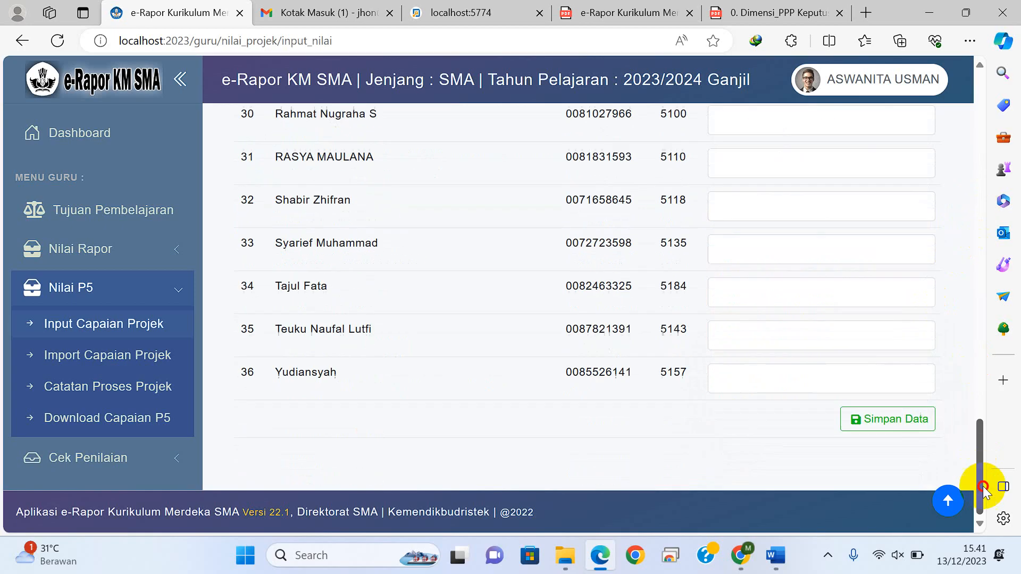
left_click(892, 422)
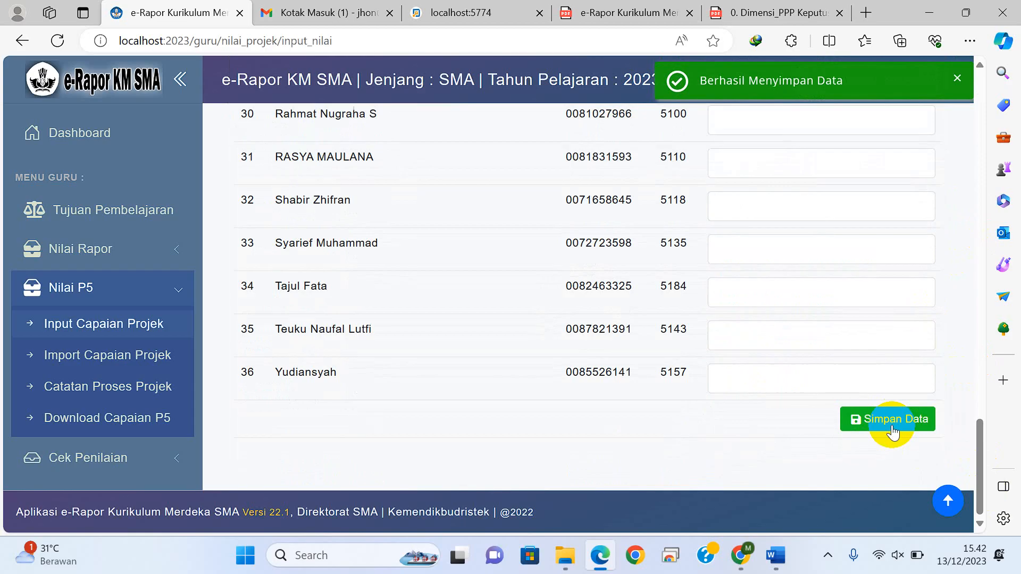
left_click(893, 431)
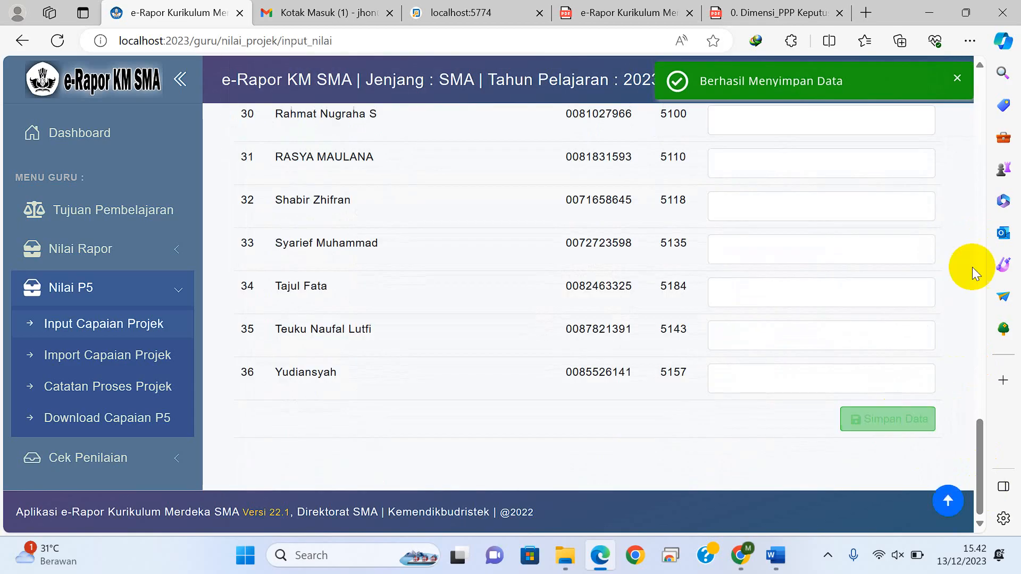
left_click_drag(982, 440, 984, 164)
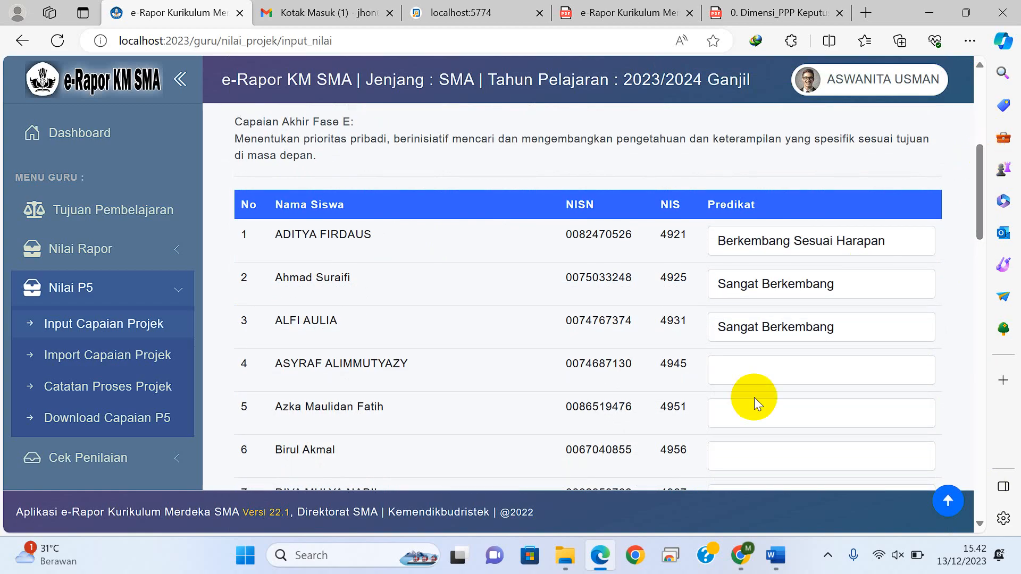
Step: Switch to the Administrator session in Chrome and open the project report card printing page, Cetak Rapor Projek
left_click(742, 562)
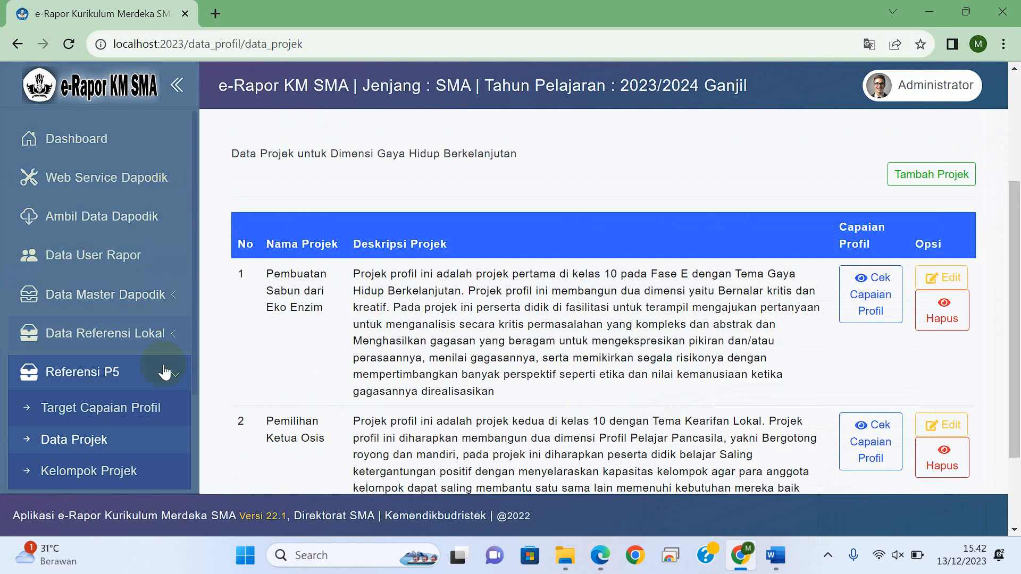
scroll(196, 247, "down", 5)
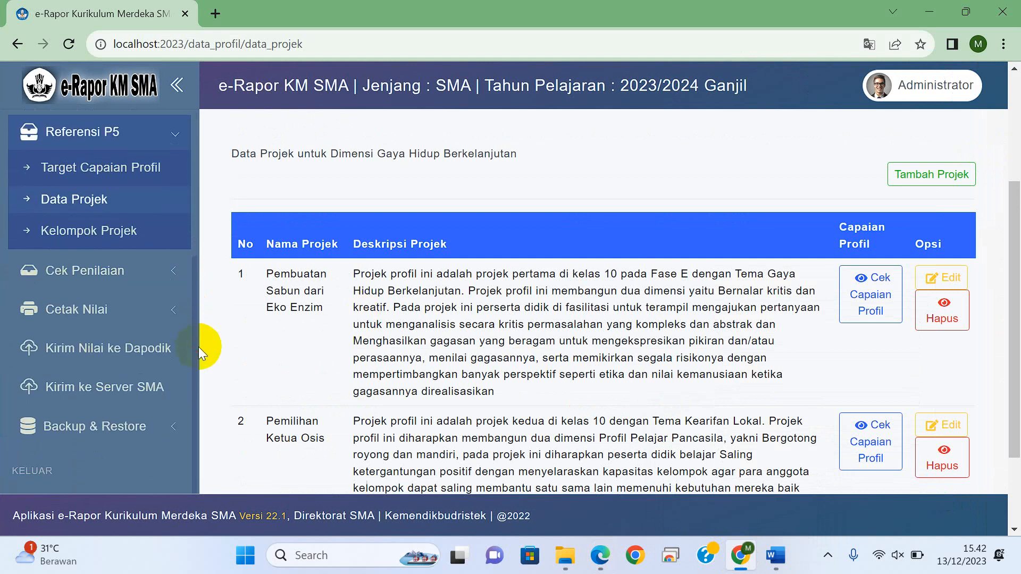
left_click(155, 309)
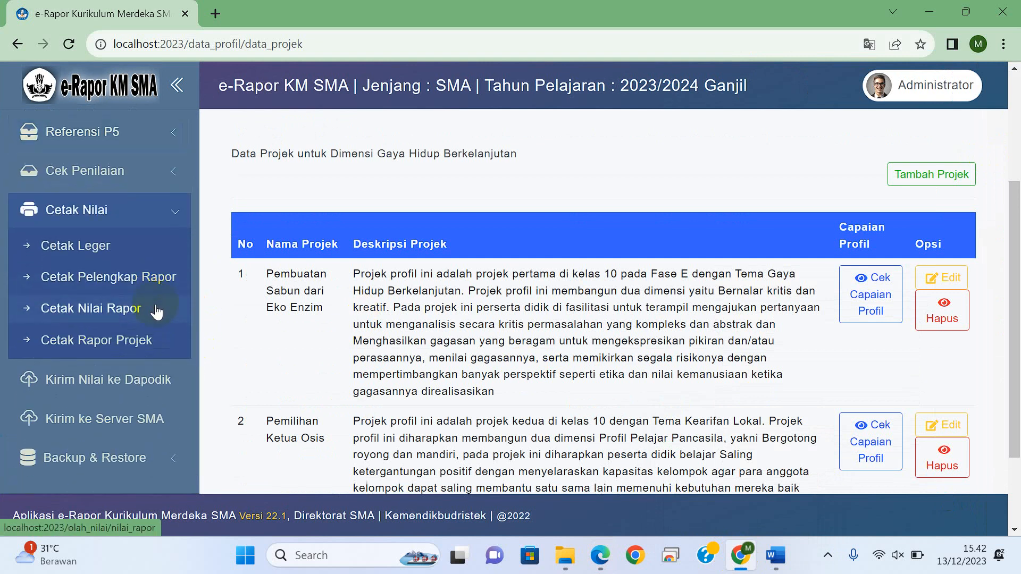
left_click(128, 346)
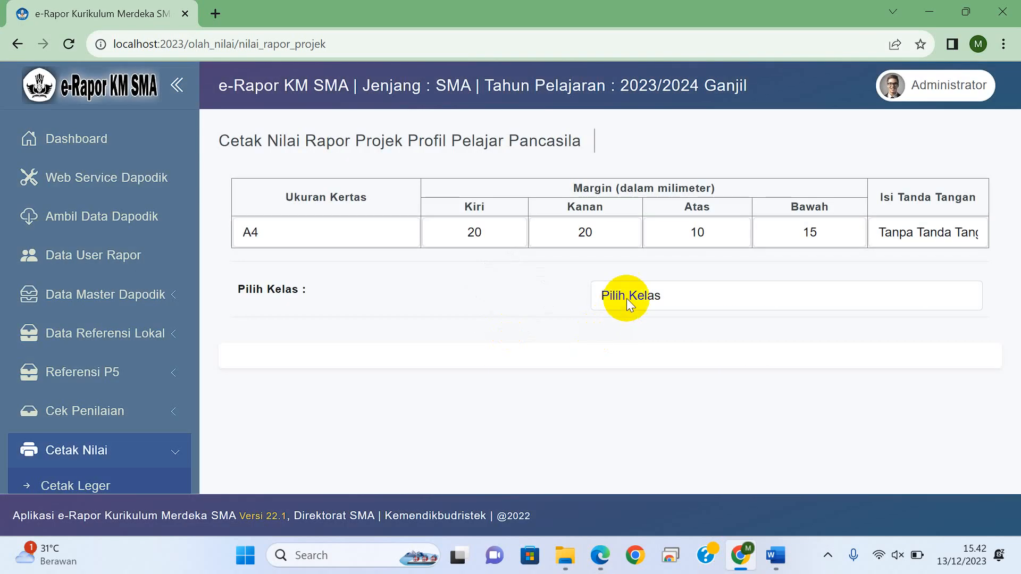
Step: Choose class X-1 and generate the project report cards for the whole class
left_click(626, 298)
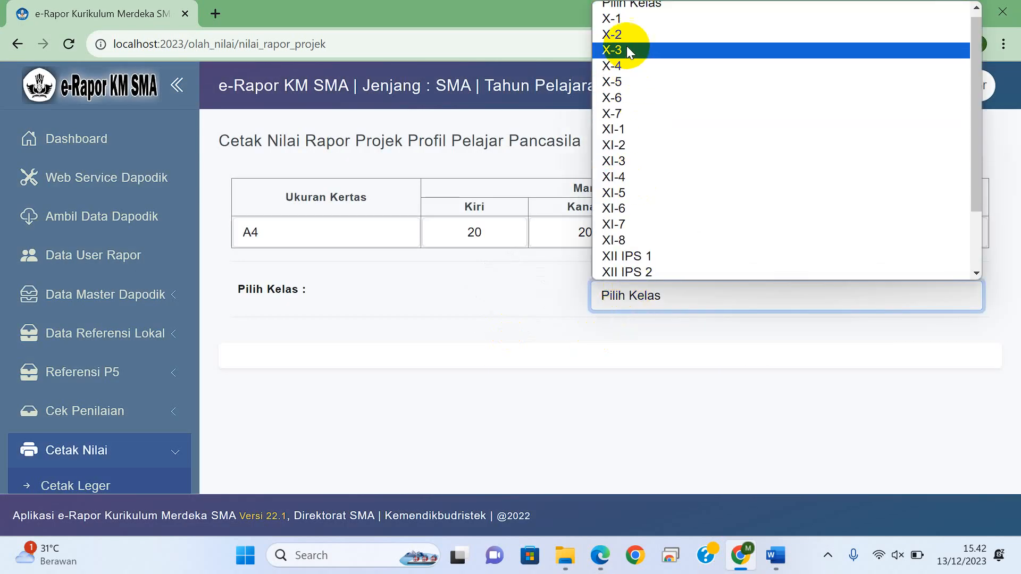
left_click(624, 19)
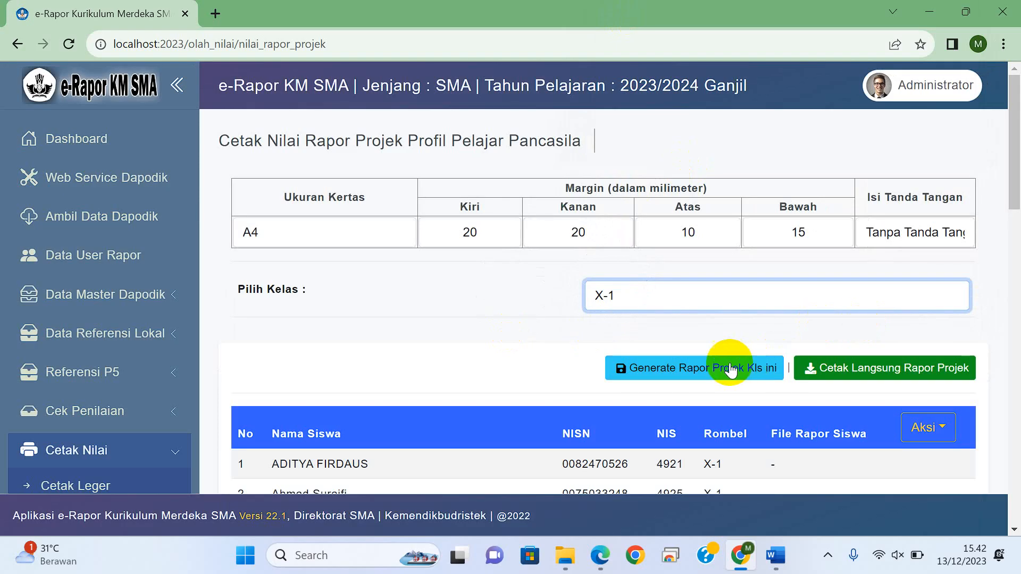
left_click(729, 368)
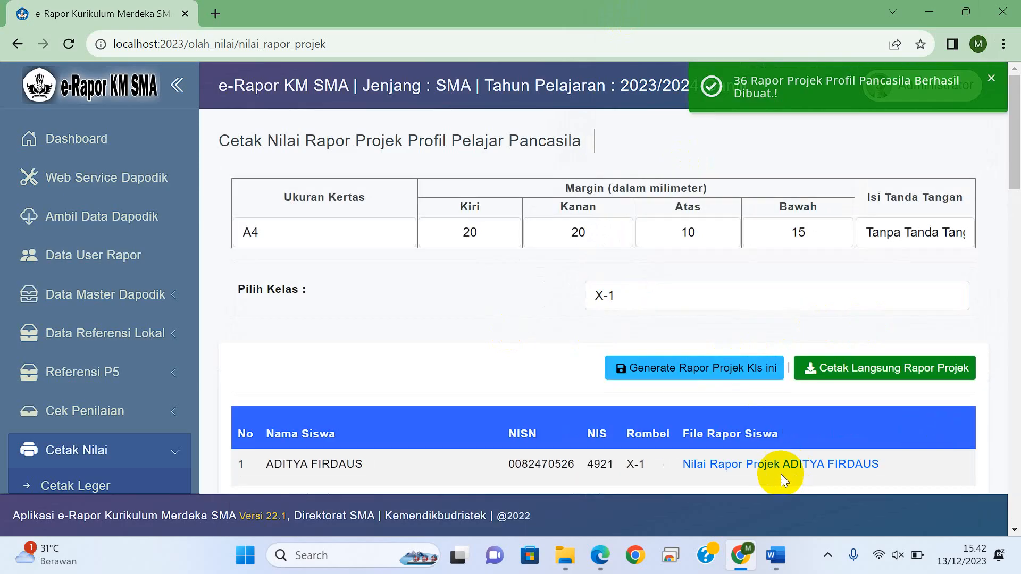
Step: Download the first student's project report card and open the downloaded PDF
left_click_drag(1018, 168, 1019, 214)
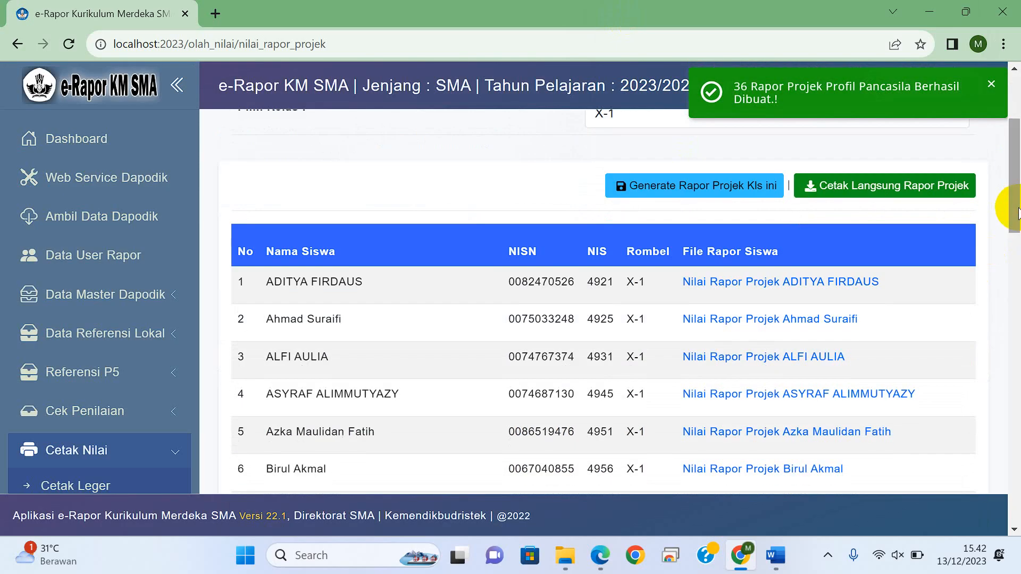
left_click(785, 286)
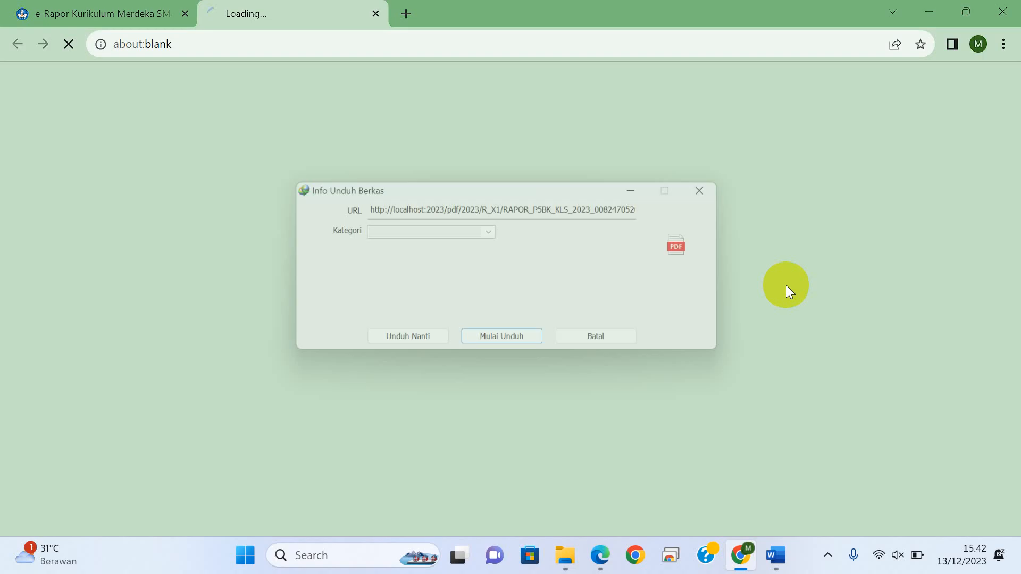
left_click(486, 346)
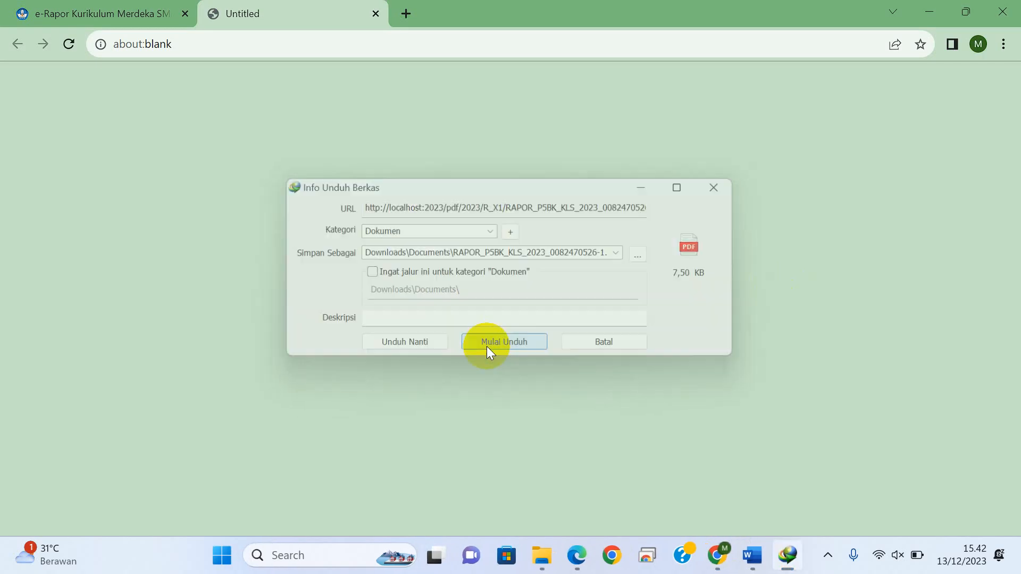
left_click(125, 13)
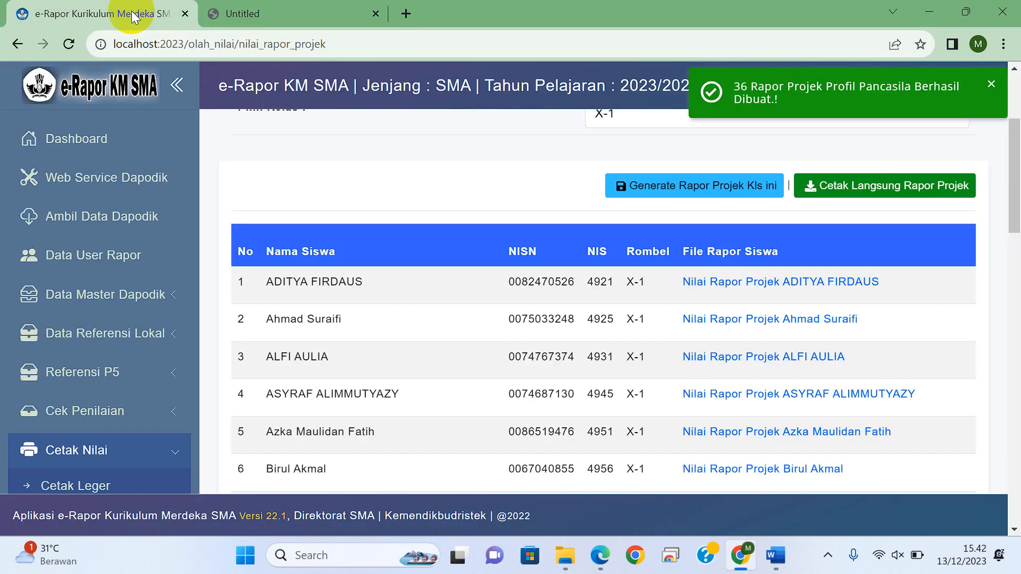
left_click(766, 284)
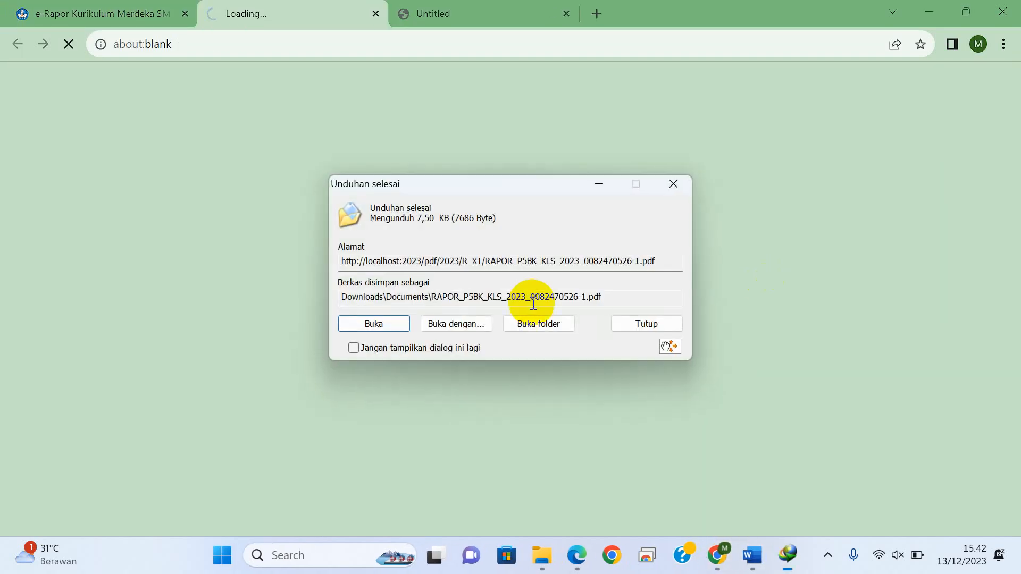
left_click(363, 321)
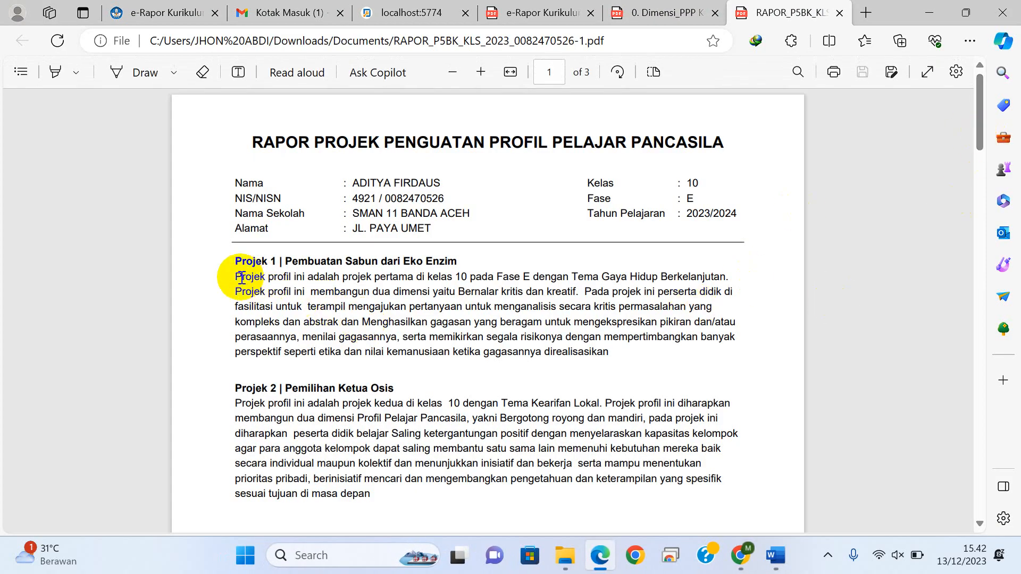
Step: Examine both project descriptions and the predicate tables in the first student's project report card
left_click_drag(234, 276, 420, 509)
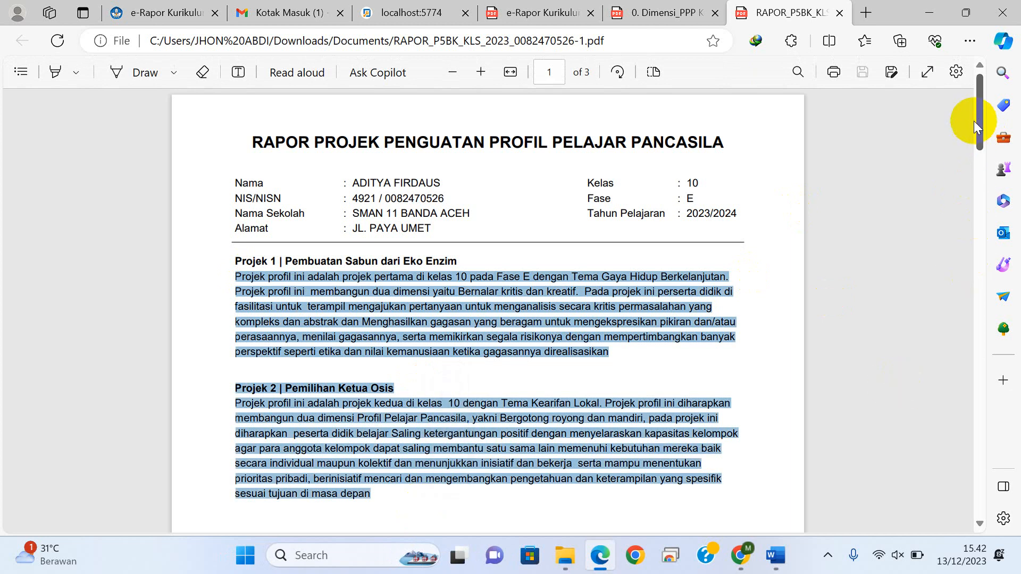
left_click_drag(977, 119, 972, 269)
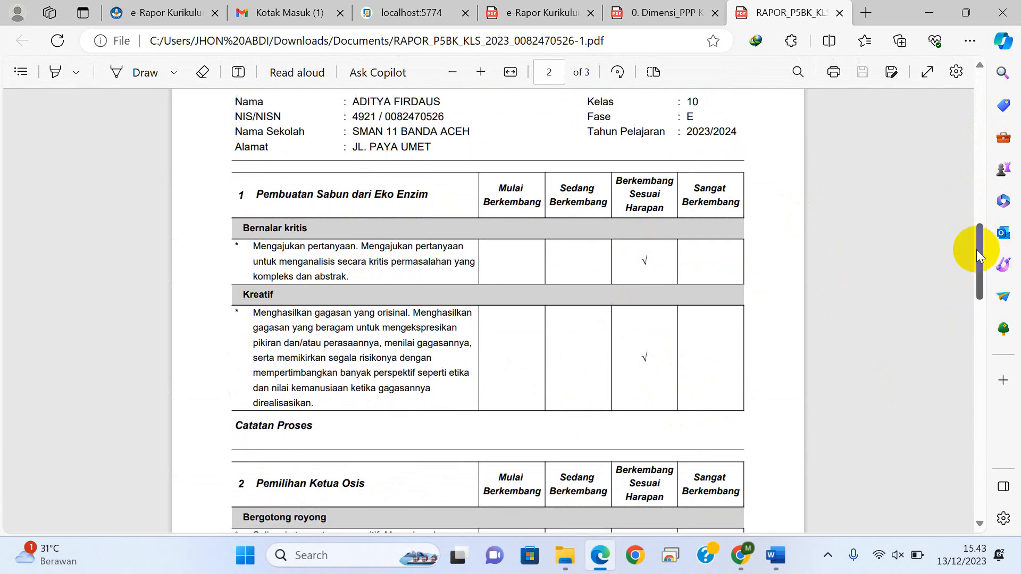
mouse_move(977, 253)
left_mouse_down()
mouse_move(971, 390)
mouse_move(961, 105)
left_mouse_up()
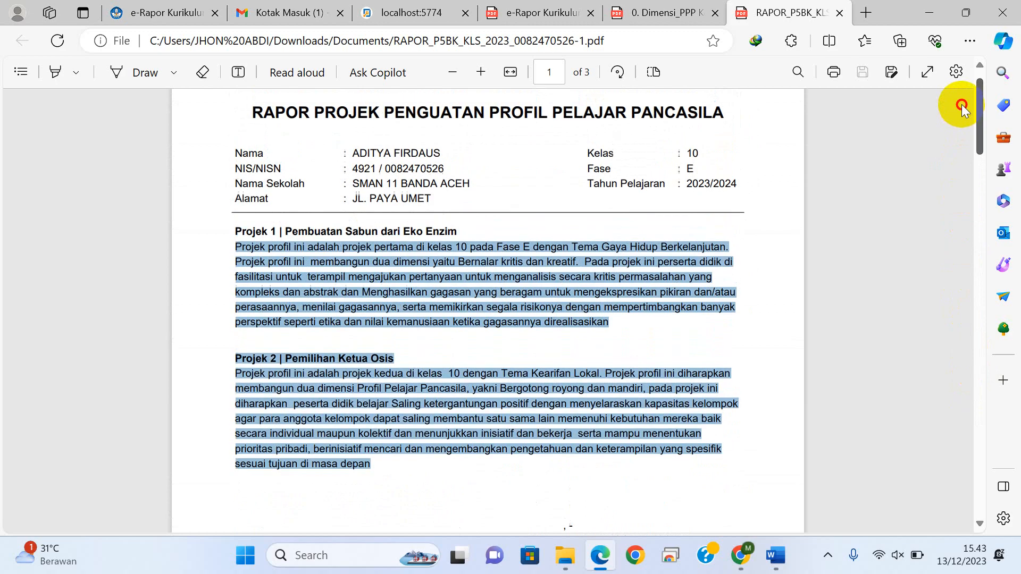